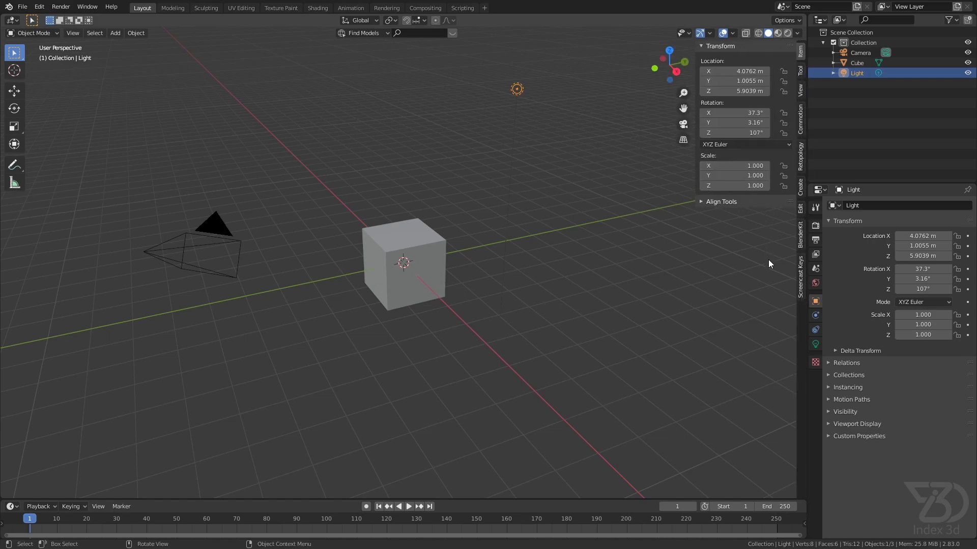
# Step: Delete the default camera, cube and light from the scene
pyautogui.click(711, 47)
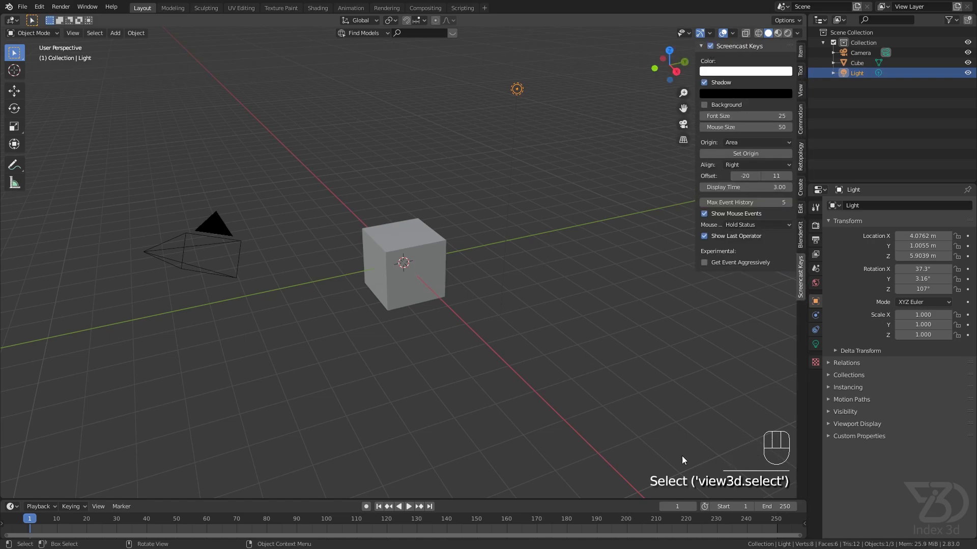
pyautogui.press('a')
pyautogui.press('x')
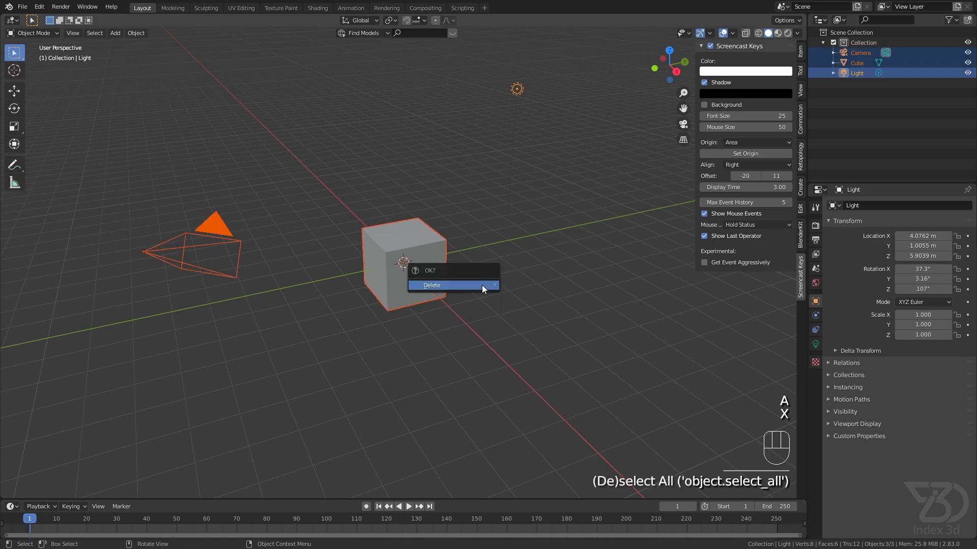
pyautogui.click(481, 285)
# Step: Hide the sidebar and add a Bezier circle curve at the world origin
pyautogui.hotkey('shift', 'a')
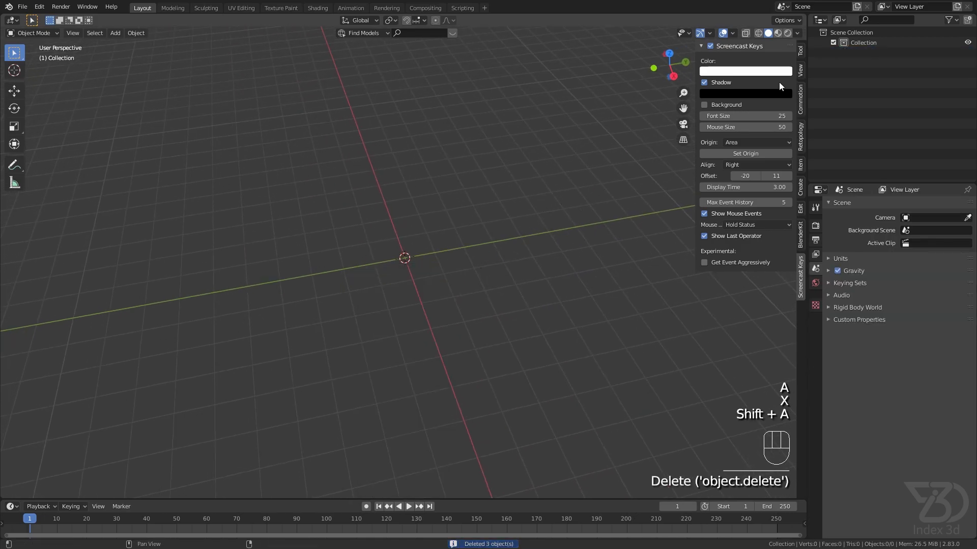
pyautogui.click(801, 52)
pyautogui.press('n')
pyautogui.hotkey('shift', 'a')
pyautogui.moveTo(376, 257)
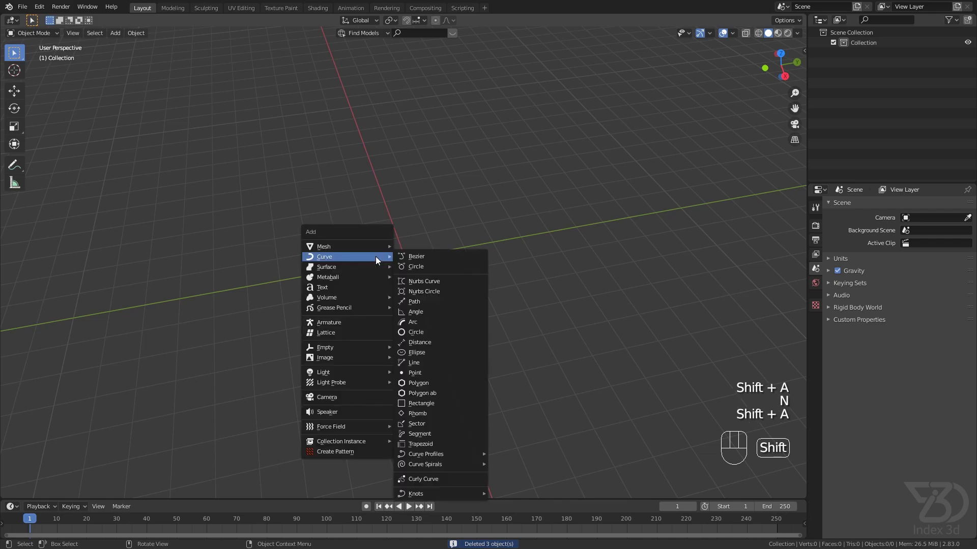
pyautogui.click(413, 267)
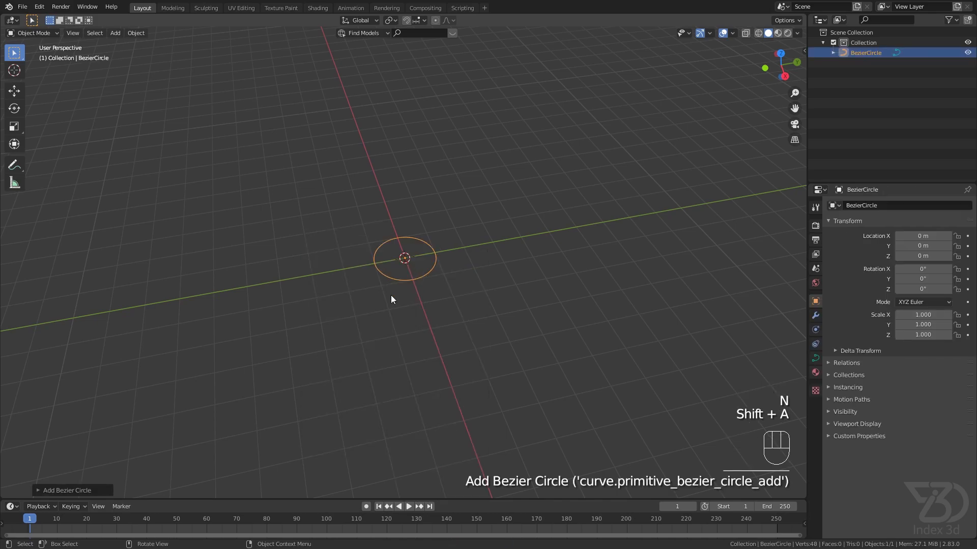
# Step: Scale the Bezier circle by 1.5 on the X, Y and Z axes
pyautogui.click(89, 490)
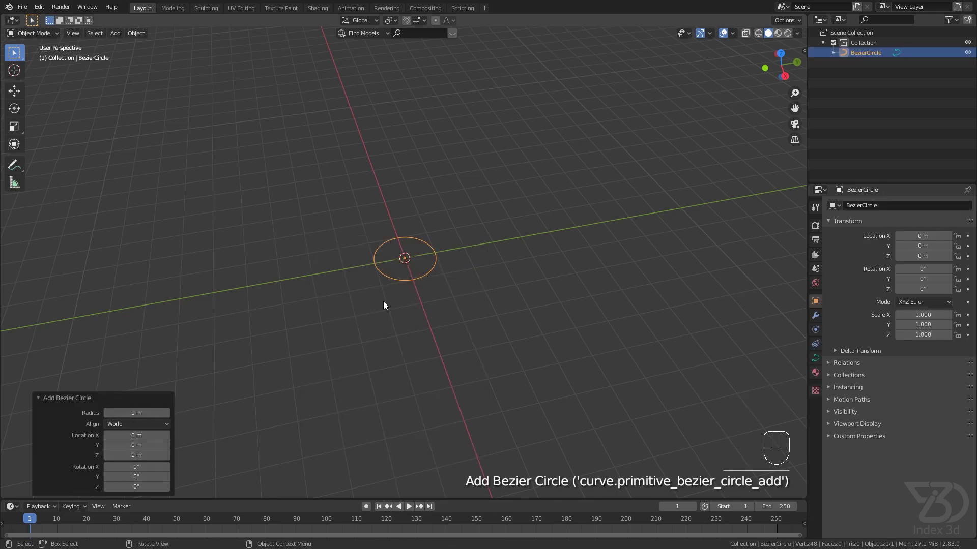
pyautogui.moveTo(457, 294); pyautogui.dragTo(440, 286, button='middle')
pyautogui.scroll(3, 448, 277)
pyautogui.press('s')
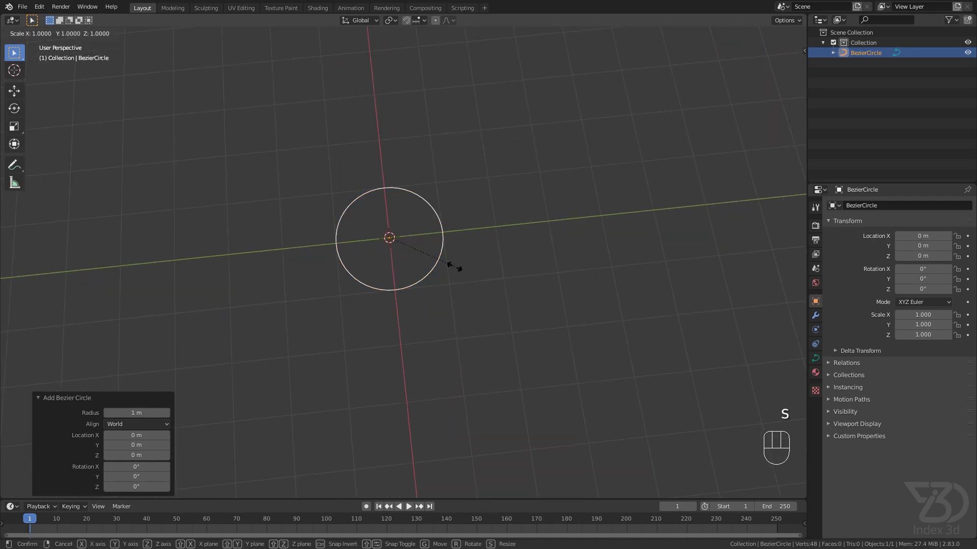
pyautogui.keyDown('ctrl'); pyautogui.click(512, 310); pyautogui.keyUp('ctrl')
pyautogui.click(135, 445)
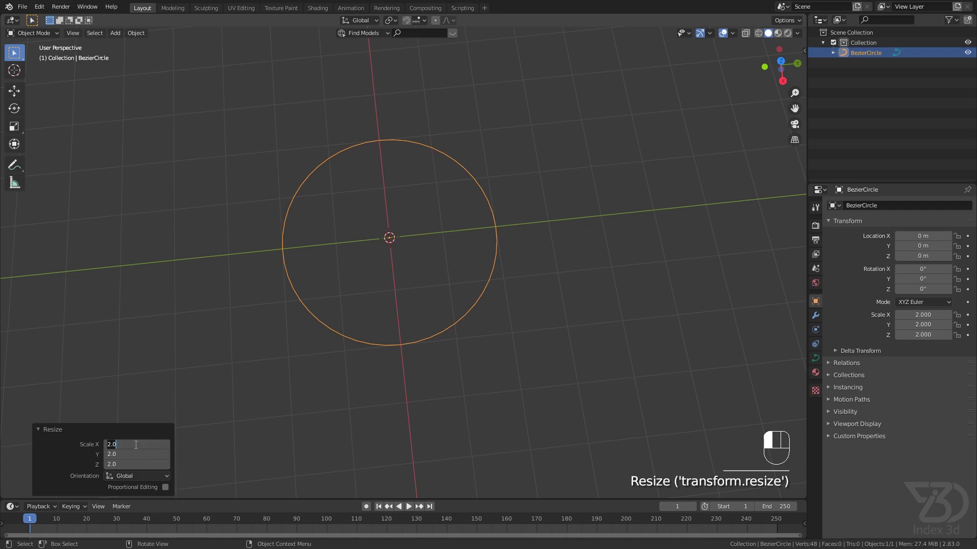
pyautogui.write('1.5')
pyautogui.press('Return')
# Step: Give the Bezier circle a bevel with a depth of 0.25 m and a resolution of 0
pyautogui.moveTo(301, 405); pyautogui.dragTo(805, 359, button='middle')
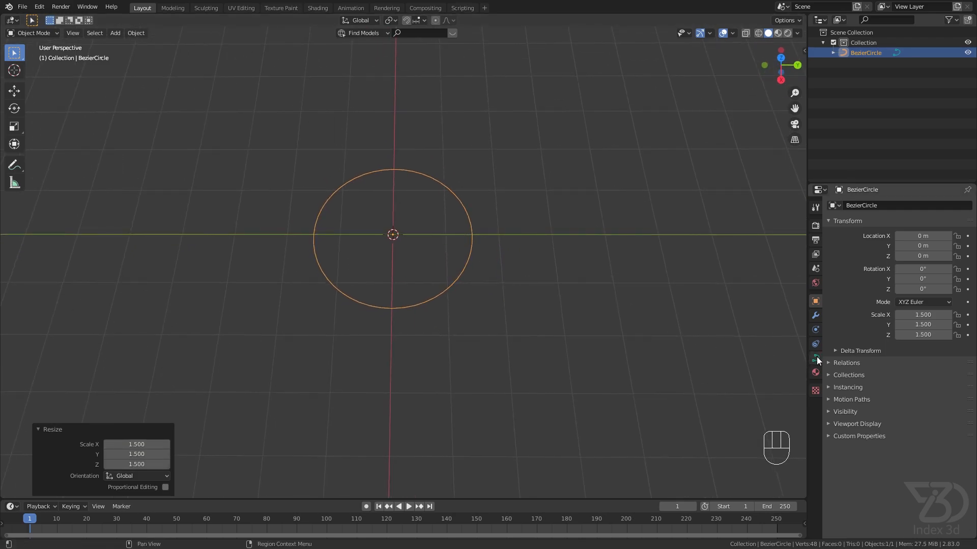
pyautogui.click(815, 358)
pyautogui.click(837, 381)
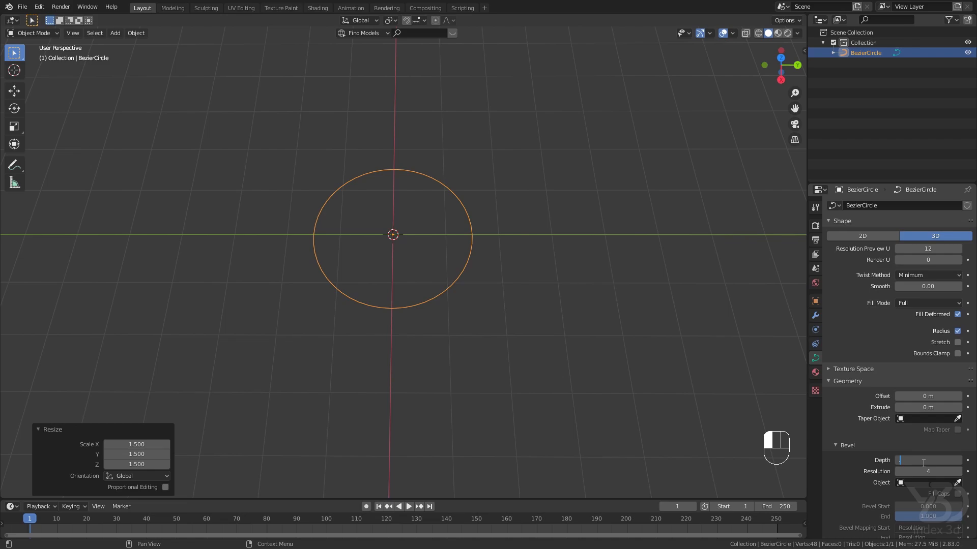
pyautogui.press('Return')
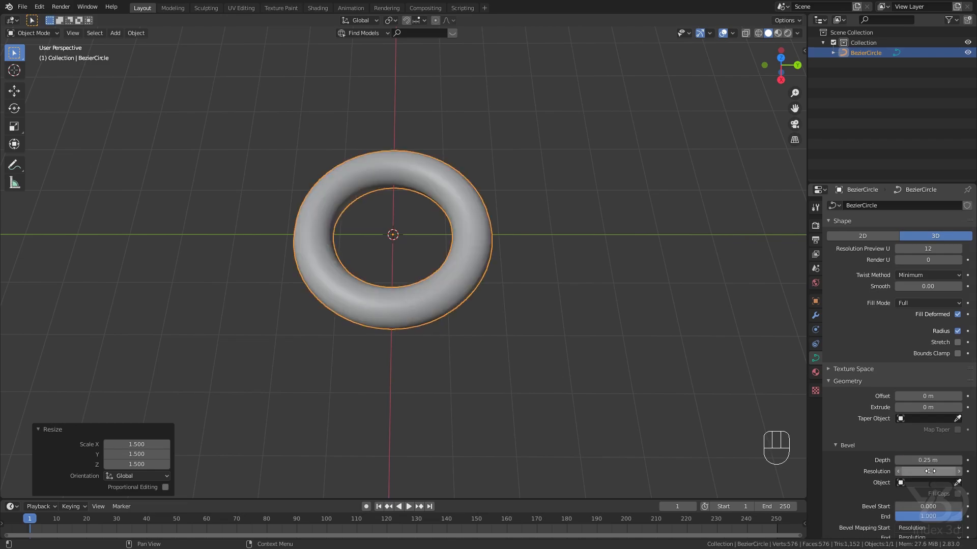
pyautogui.moveTo(928, 472); pyautogui.dragTo(900, 472)
# Step: Set the curve's preview resolution U to 32
pyautogui.moveTo(535, 267); pyautogui.dragTo(514, 236, button='middle')
pyautogui.moveTo(927, 249); pyautogui.dragTo(926, 249)
pyautogui.write('32')
pyautogui.press('Return')
# Step: Examine the ring's segments with the wireframe overlay turned on, and turn the overlay off again
pyautogui.click(733, 32)
pyautogui.click(675, 206)
pyautogui.scroll(6, 493, 221)
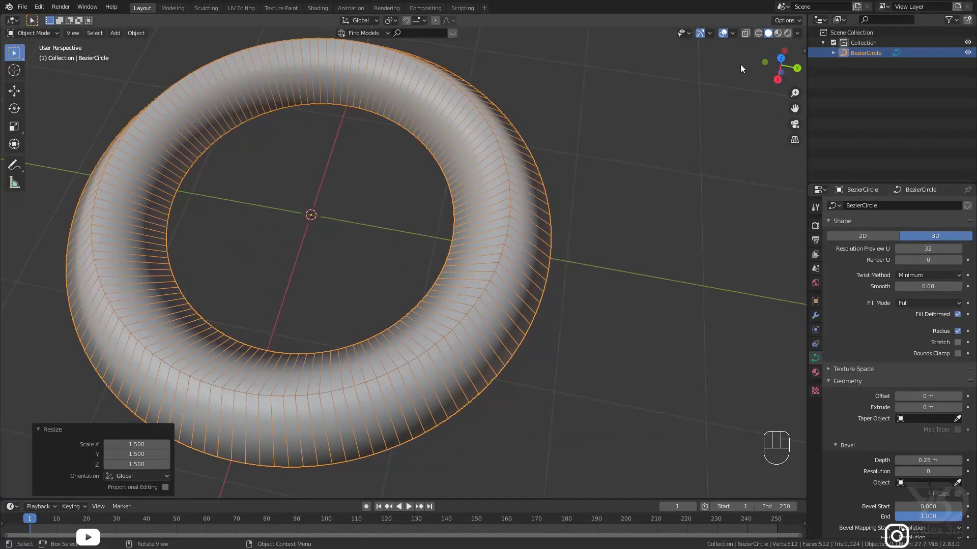
pyautogui.click(733, 34)
pyautogui.click(672, 206)
# Step: In Edit Mode, set the mean tilt of all the circle's control points to 45°
pyautogui.moveTo(559, 224); pyautogui.dragTo(511, 239, button='middle')
pyautogui.press('Tab')
pyautogui.press('Tab')
pyautogui.press('Tab')
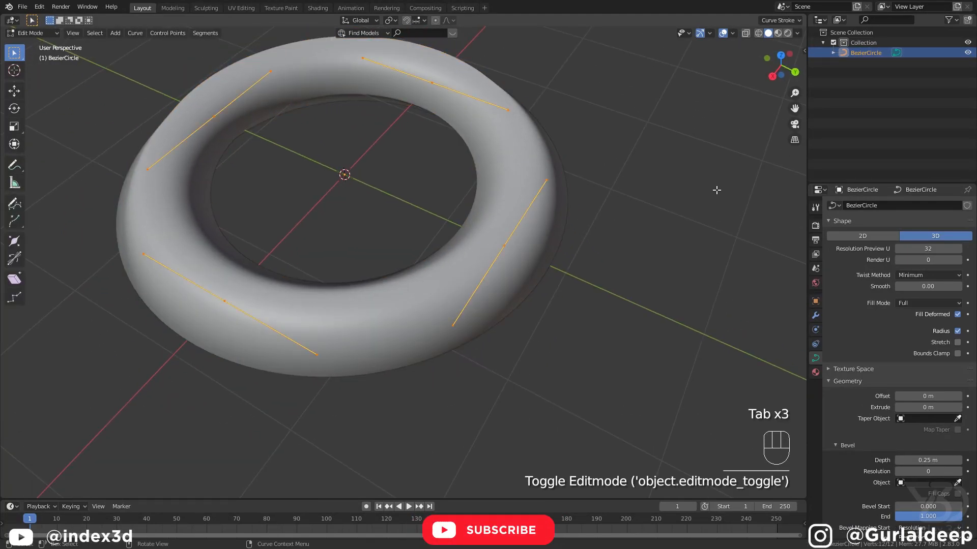
pyautogui.press('n')
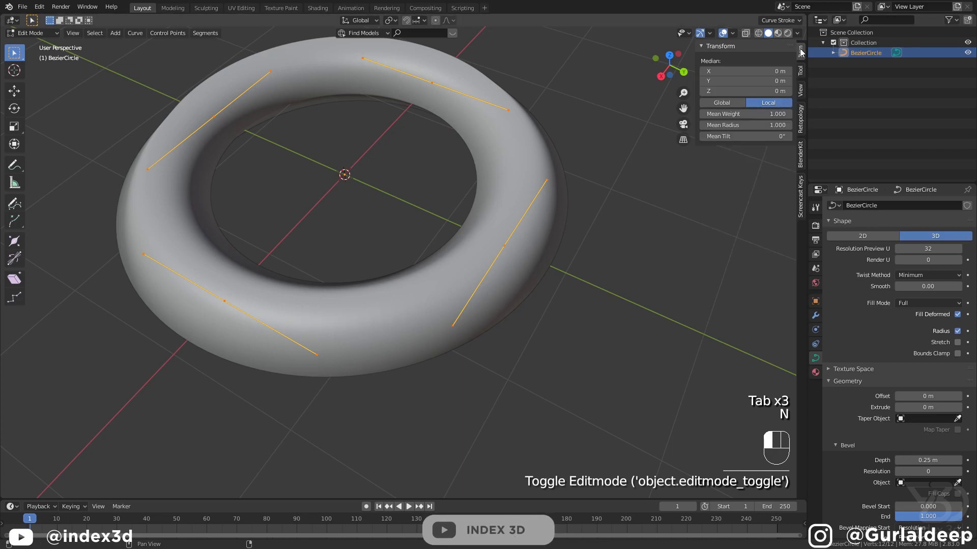
pyautogui.click(765, 137)
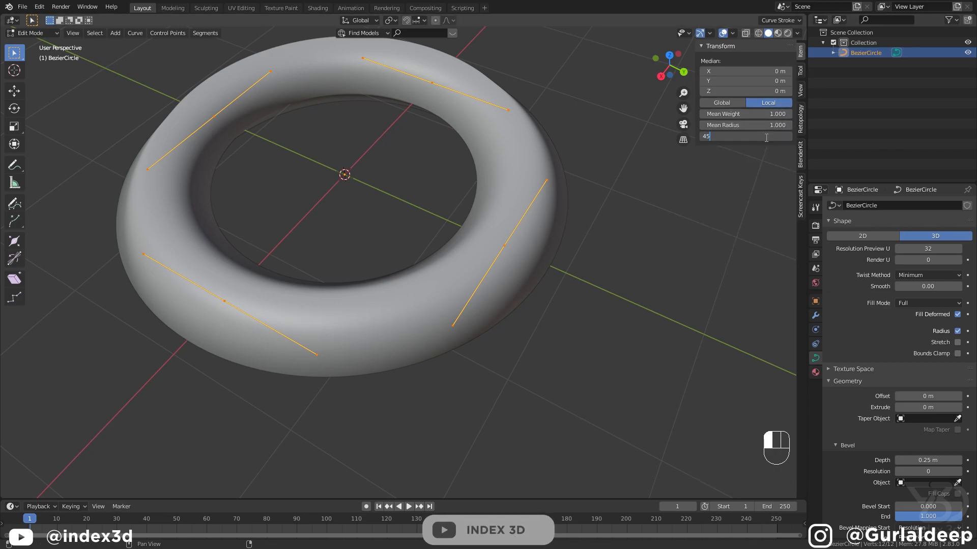
pyautogui.press('Return')
# Step: Return to Object Mode and apply flat shading to the ring
pyautogui.moveTo(461, 316); pyautogui.dragTo(471, 288, button='middle')
pyautogui.rightClick(471, 288)
pyautogui.rightClick(471, 289)
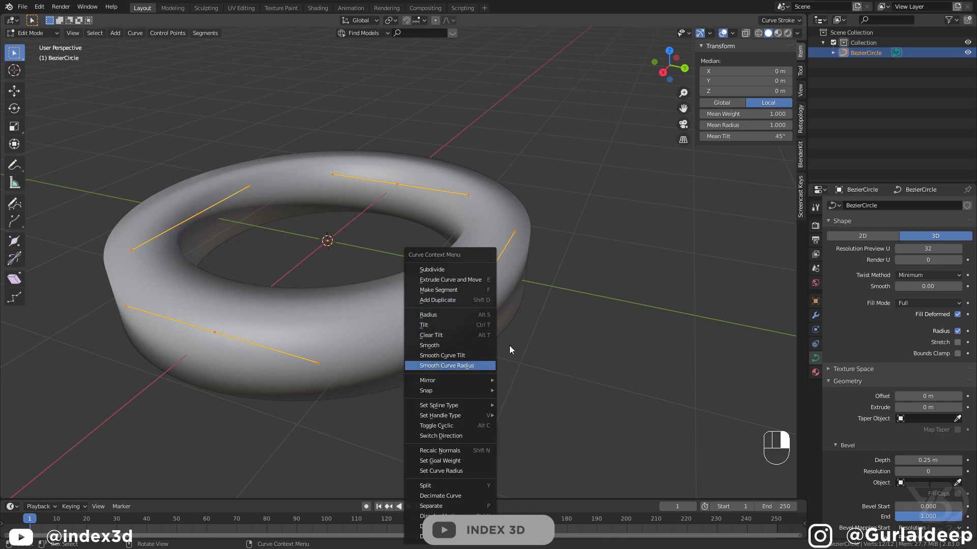
pyautogui.press('Tab')
pyautogui.rightClick(471, 266)
pyautogui.rightClick(471, 267)
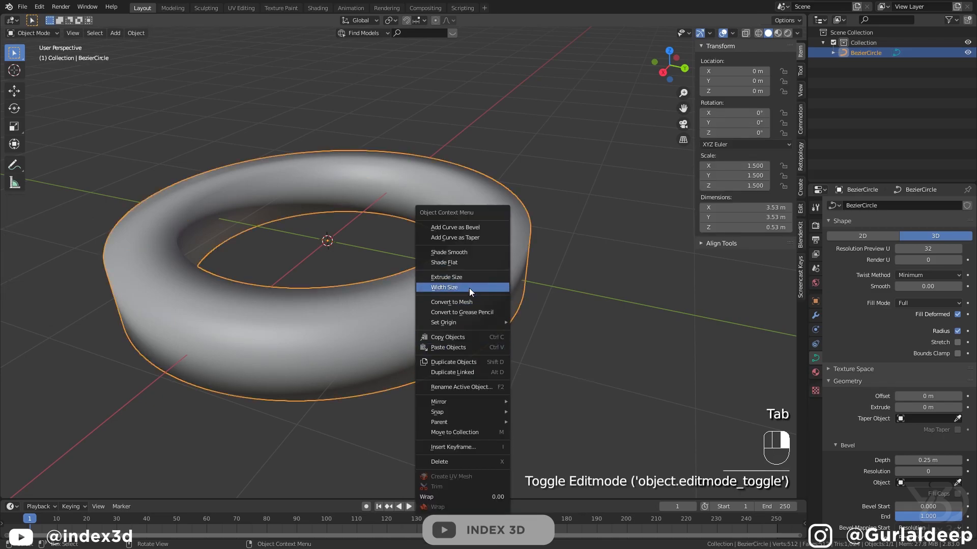
pyautogui.click(457, 265)
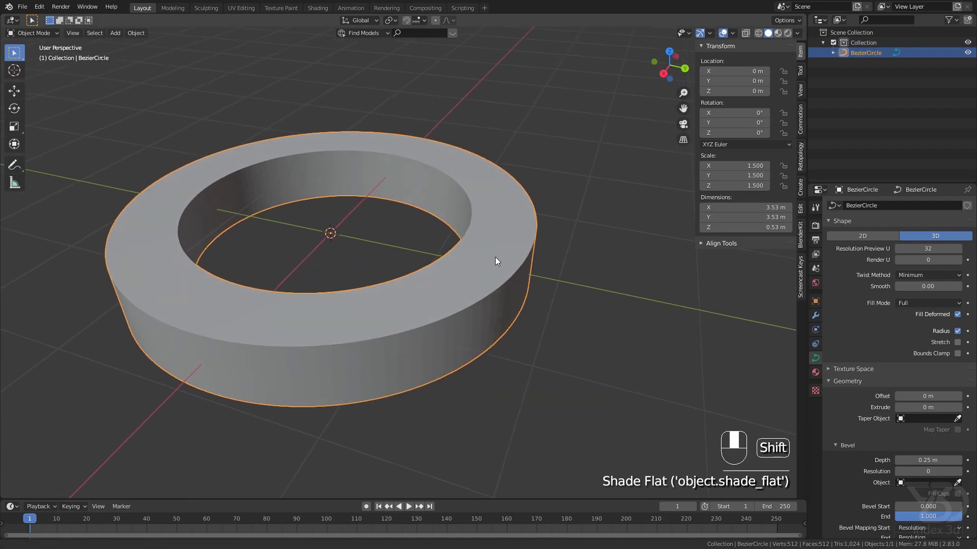
# Step: Convert the ring from a curve to a mesh
pyautogui.keyDown('shift'); pyautogui.moveTo(488, 258); pyautogui.dragTo(488, 276, button='middle'); pyautogui.keyUp('shift')
pyautogui.click(137, 33)
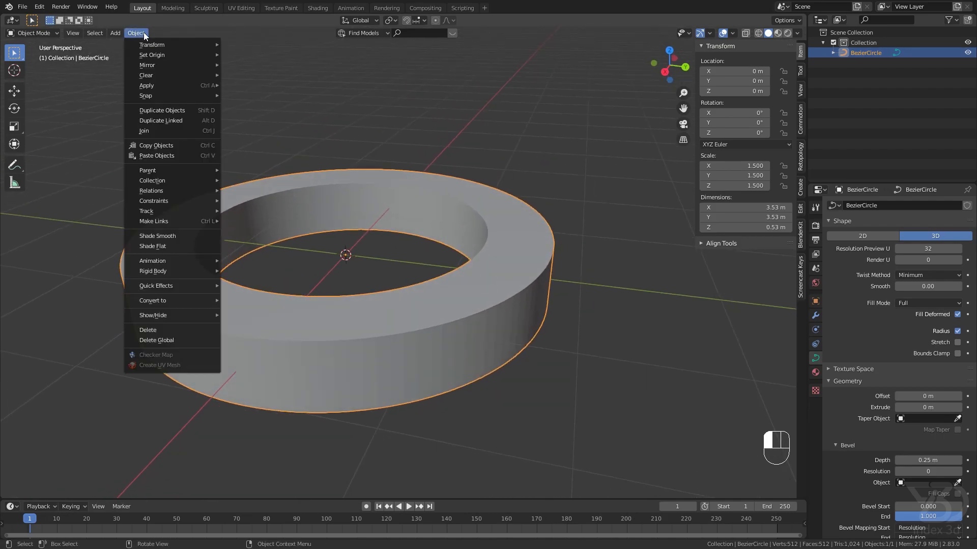
pyautogui.moveTo(144, 286)
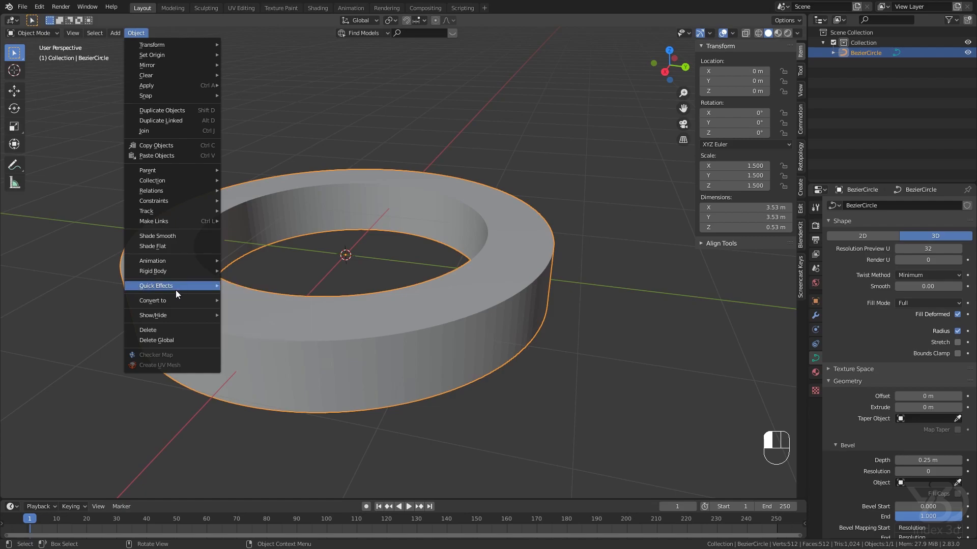
pyautogui.moveTo(178, 300)
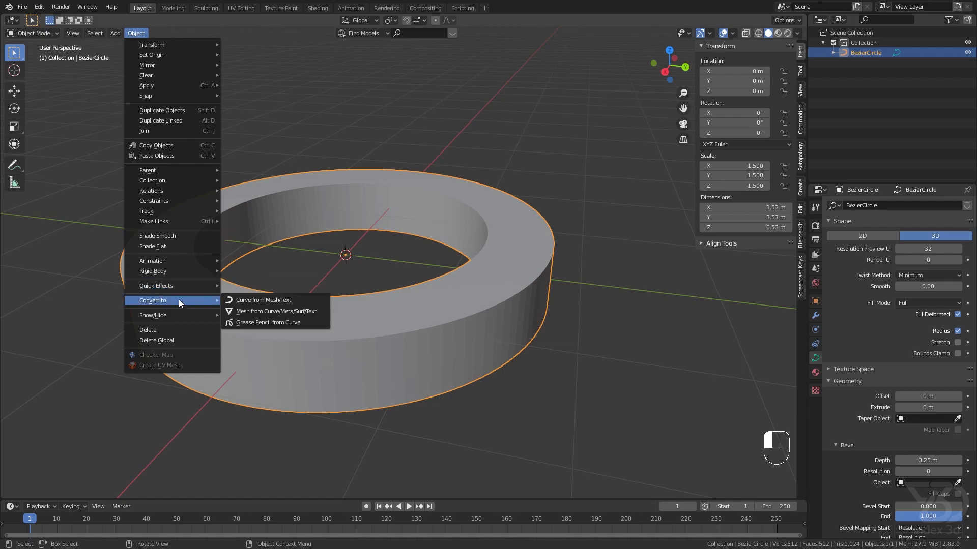
pyautogui.click(243, 311)
# Step: Enter Edit Mode on the ring mesh in top orthographic view and enable X-ray display
pyautogui.moveTo(255, 312); pyautogui.dragTo(490, 246, button='middle')
pyautogui.press('KP_7')
pyautogui.scroll(-2, 502, 303)
pyautogui.press('KP_7')
pyautogui.press('Tab')
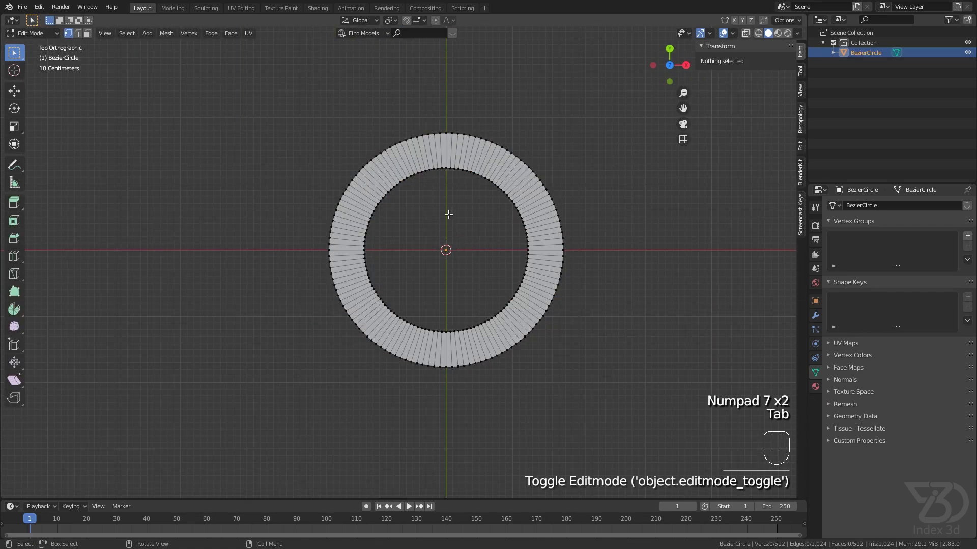
pyautogui.scroll(3, 441, 182)
pyautogui.keyDown('shift'); pyautogui.moveTo(446, 118); pyautogui.dragTo(450, 96, button='middle'); pyautogui.keyUp('shift')
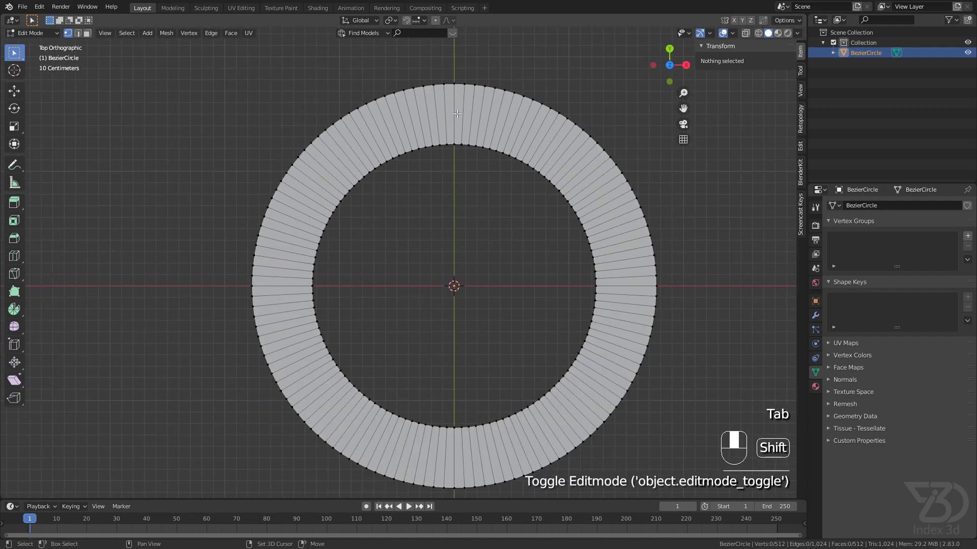
pyautogui.scroll(-2, 419, 128)
pyautogui.keyDown('shift'); pyautogui.moveTo(419, 129); pyautogui.dragTo(424, 125, button='middle'); pyautogui.keyUp('shift')
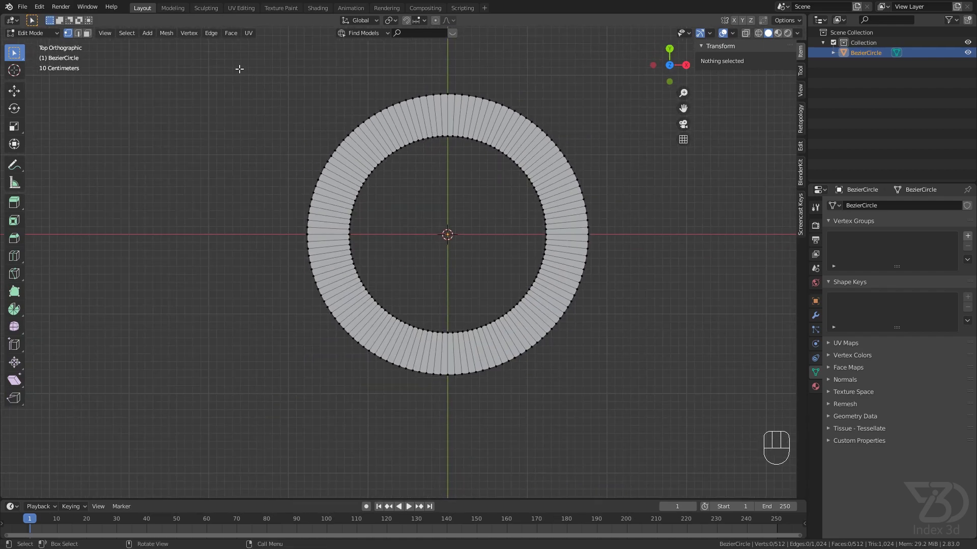
pyautogui.click(743, 34)
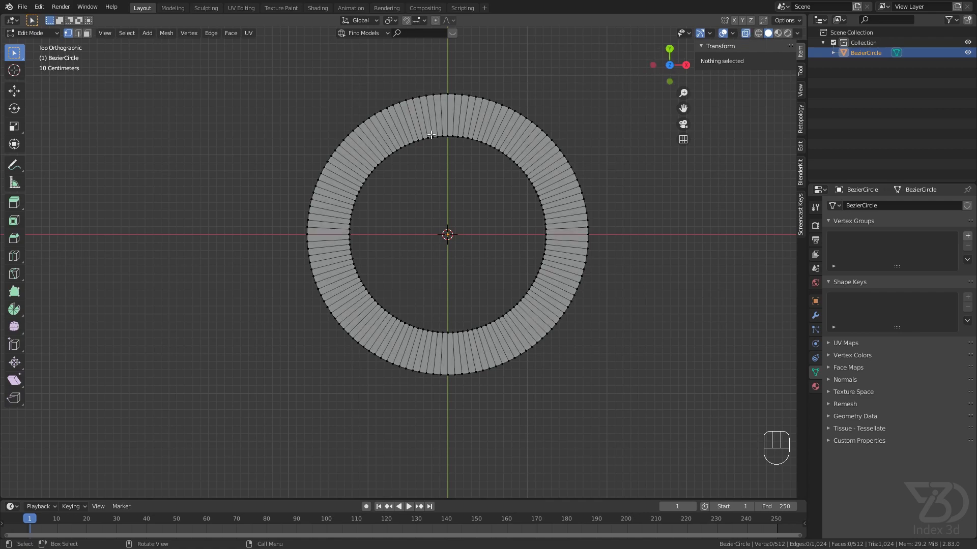
# Step: Select all faces of the ring's half on the negative X side, up to the Y axis at both ends
pyautogui.moveTo(244, 68); pyautogui.dragTo(445, 405)
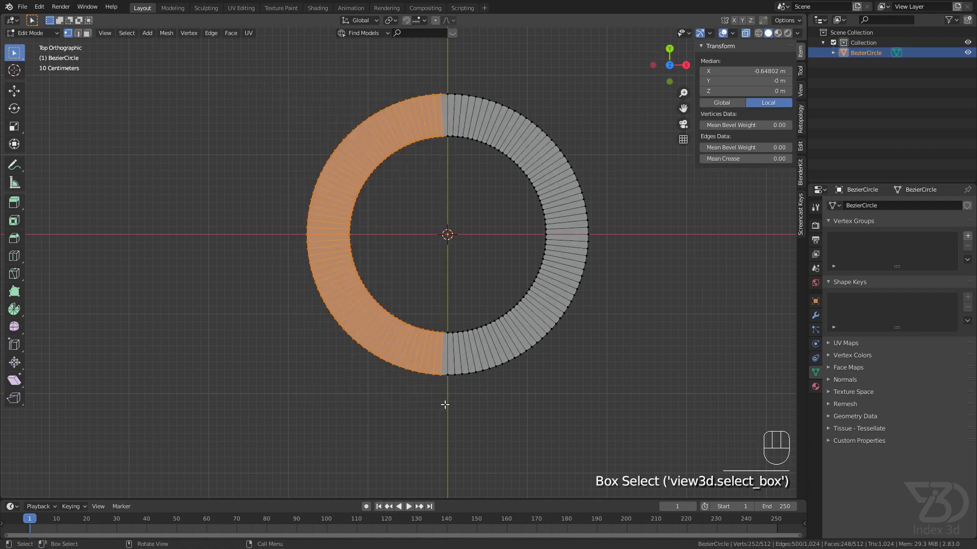
pyautogui.press('3')
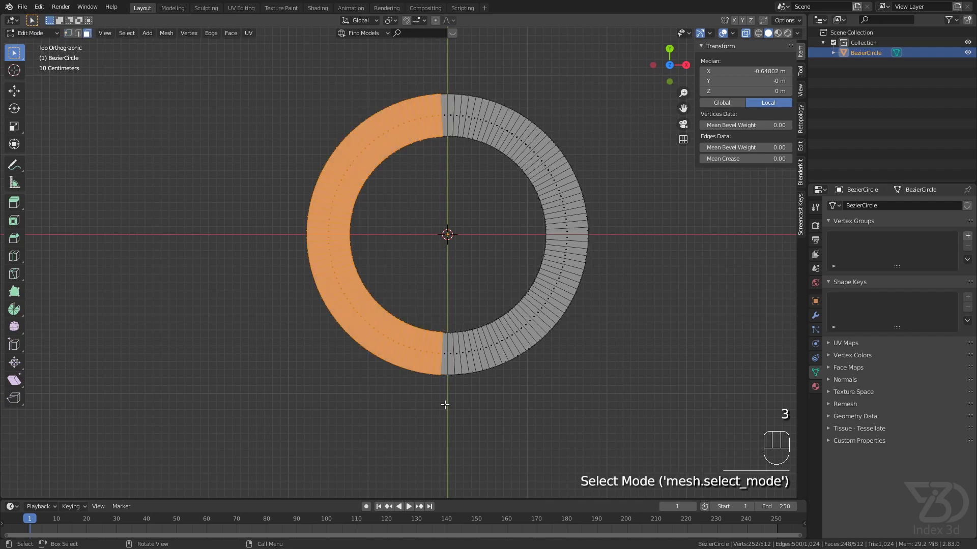
pyautogui.keyDown('shift'); pyautogui.moveTo(438, 99); pyautogui.dragTo(441, 98); pyautogui.keyUp('shift')
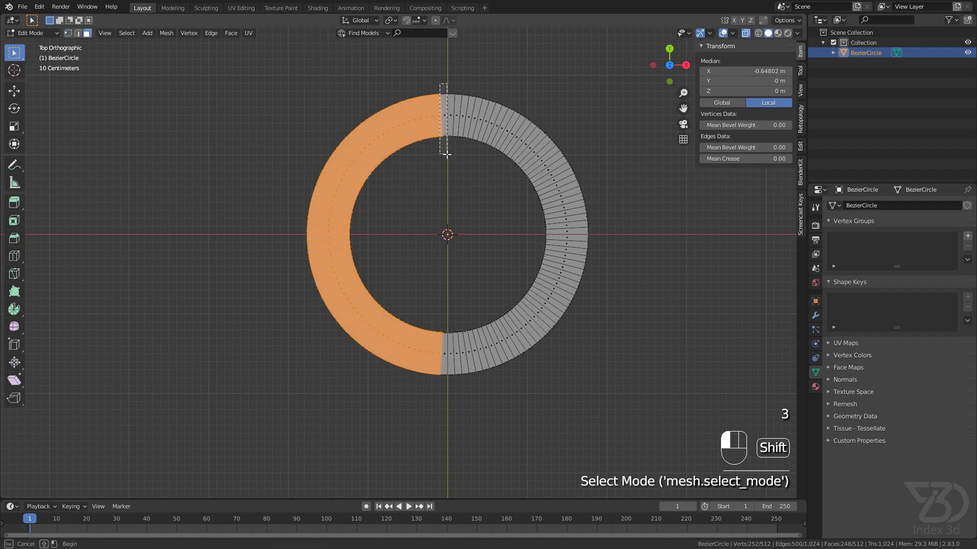
pyautogui.keyDown('shift'); pyautogui.moveTo(447, 153); pyautogui.dragTo(446, 153); pyautogui.keyUp('shift')
pyautogui.keyDown('shift'); pyautogui.moveTo(420, 306); pyautogui.dragTo(444, 418); pyautogui.keyUp('shift')
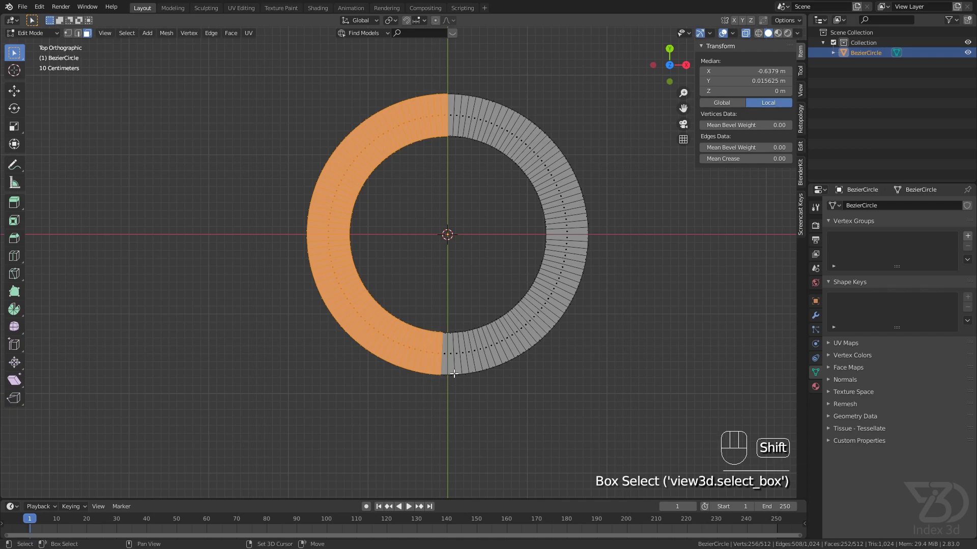
pyautogui.keyDown('shift'); pyautogui.moveTo(442, 322); pyautogui.dragTo(444, 399); pyautogui.keyUp('shift')
pyautogui.scroll(4, 444, 325)
pyautogui.moveTo(446, 270); pyautogui.dragTo(420, 184, button='middle')
pyautogui.scroll(4, 443, 305)
pyautogui.keyDown('shift'); pyautogui.click(442, 297); pyautogui.keyUp('shift')
# Step: Split the selected half of the ring from the rest of the mesh
pyautogui.scroll(-4, 420, 279)
pyautogui.keyDown('shift'); pyautogui.moveTo(421, 279); pyautogui.dragTo(440, 223, button='middle'); pyautogui.keyUp('shift')
pyautogui.scroll(2, 400, 208)
pyautogui.press('y')
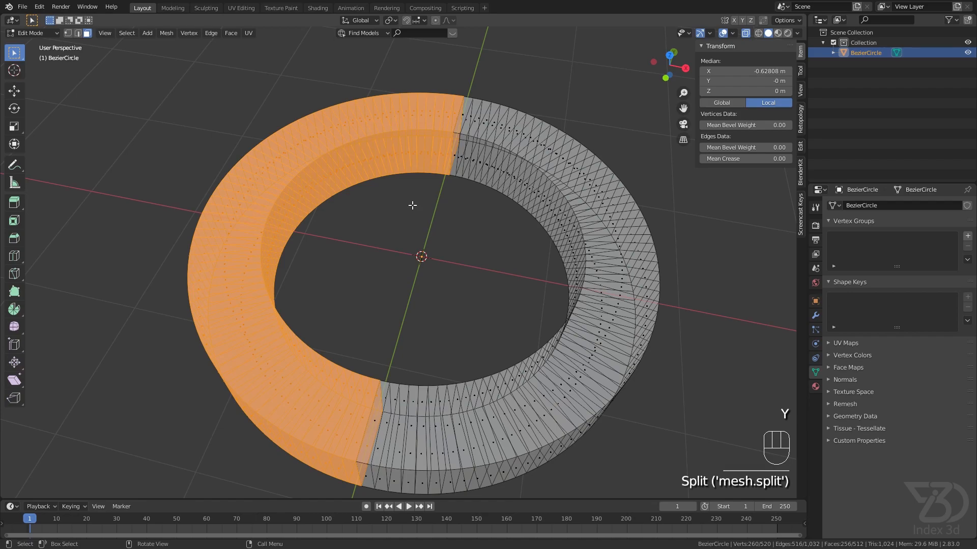
pyautogui.press('g')
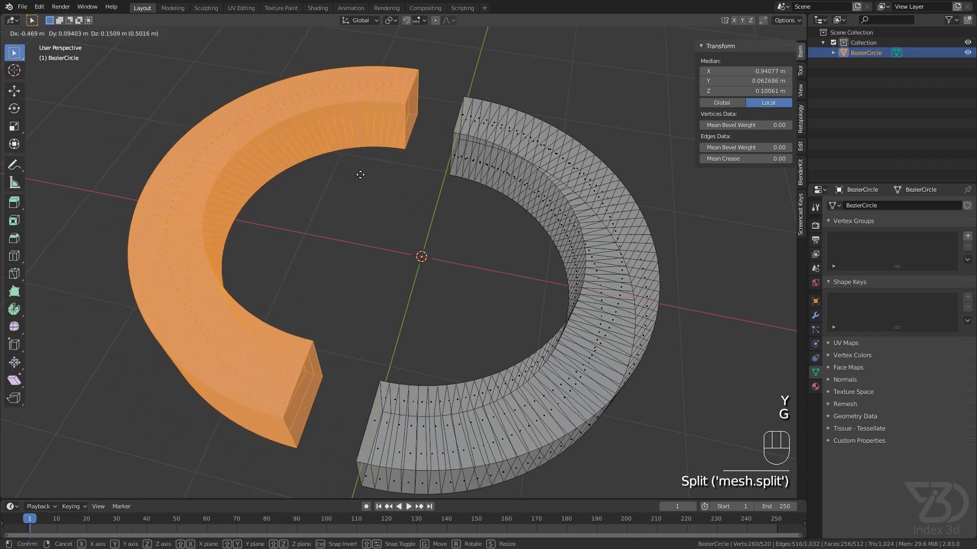
pyautogui.rightClick(419, 209)
pyautogui.rightClick(419, 209)
# Step: Switch to edge selection, turn off X-ray and select the edge loop around the split seam on the negative Y side
pyautogui.keyDown('shift'); pyautogui.moveTo(412, 352); pyautogui.dragTo(386, 280, button='middle'); pyautogui.keyUp('shift')
pyautogui.moveTo(417, 351); pyautogui.dragTo(466, 338, button='middle')
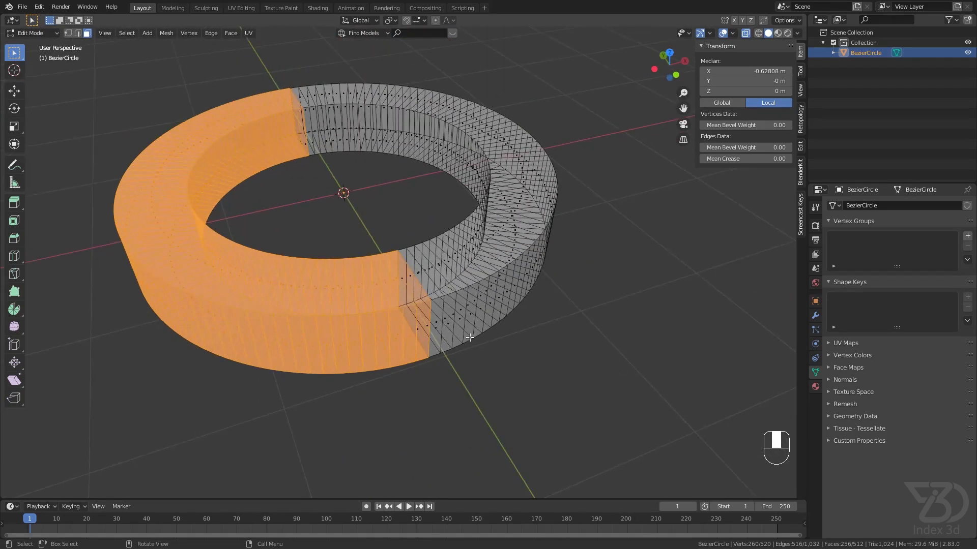
pyautogui.scroll(2, 444, 300)
pyautogui.scroll(2, 408, 280)
pyautogui.press('2')
pyautogui.click(407, 279)
pyautogui.click(415, 294)
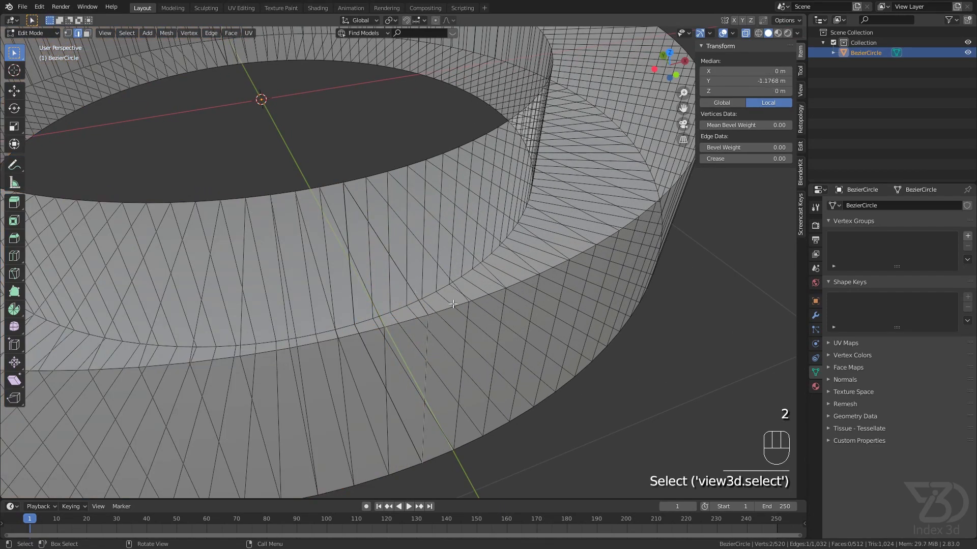
pyautogui.click(745, 34)
pyautogui.keyDown('alt'); pyautogui.keyDown('shift'); pyautogui.click(395, 296); pyautogui.keyUp('shift'); pyautogui.keyUp('alt')
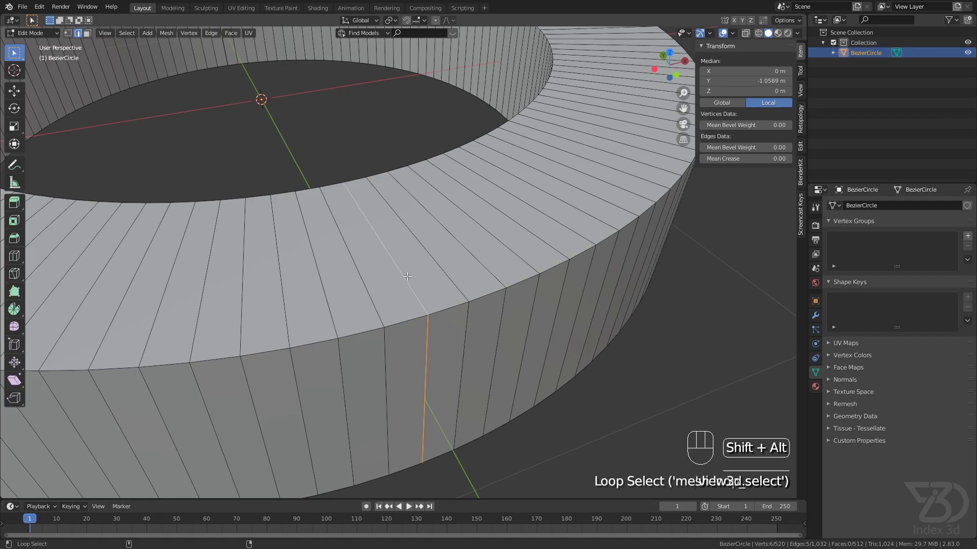
# Step: Snap the 3D cursor to the edge loop selected at the seam
pyautogui.scroll(-2, 442, 275)
pyautogui.moveTo(443, 275); pyautogui.dragTo(474, 286, button='middle')
pyautogui.hotkey('shift', 's')
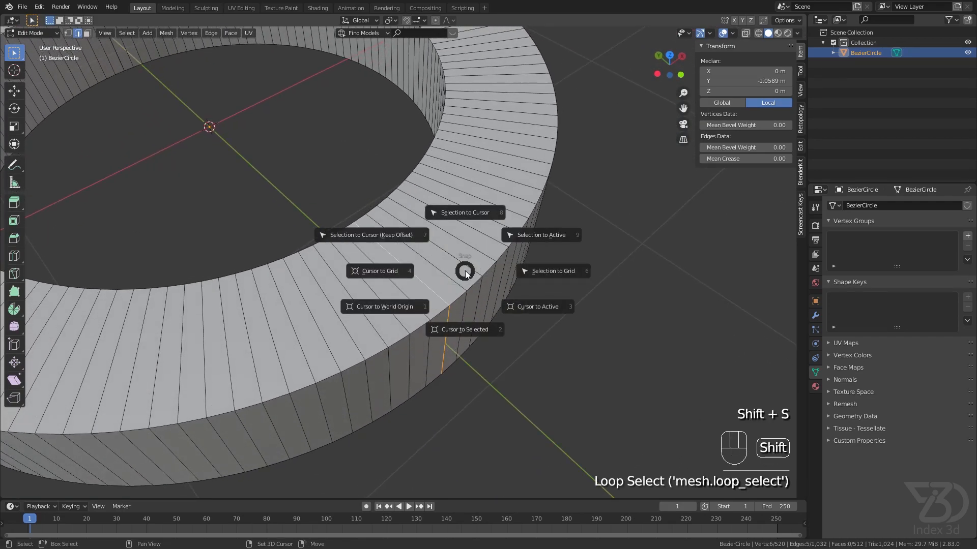
pyautogui.click(467, 327)
pyautogui.moveTo(460, 288); pyautogui.dragTo(399, 313, button='middle')
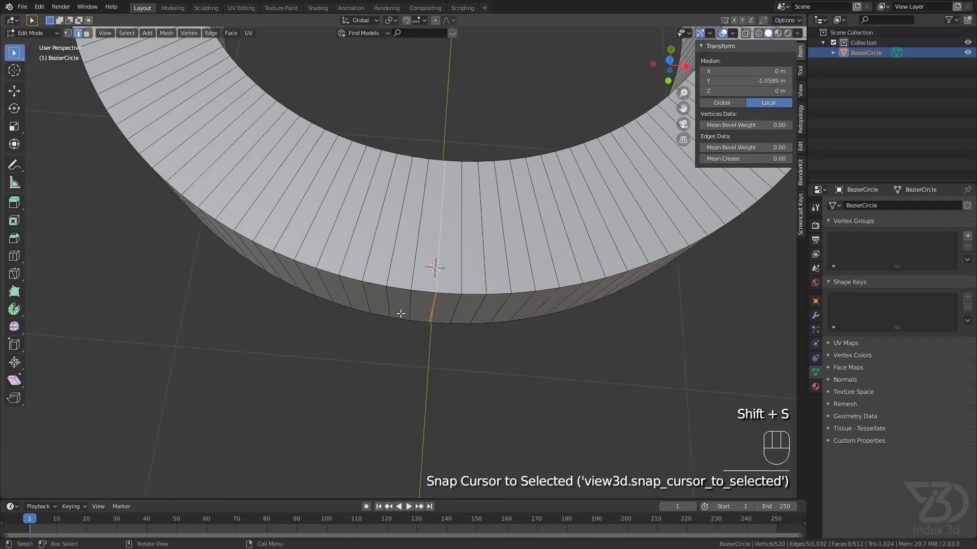
# Step: Select the linked half of the ring on the negative X side and set the pivot point to 3D Cursor
pyautogui.scroll(-2, 446, 273)
pyautogui.moveTo(445, 272); pyautogui.dragTo(349, 270, button='middle')
pyautogui.scroll(-2, 474, 245)
pyautogui.keyDown('shift'); pyautogui.moveTo(474, 244); pyautogui.dragTo(362, 298, button='middle'); pyautogui.keyUp('shift')
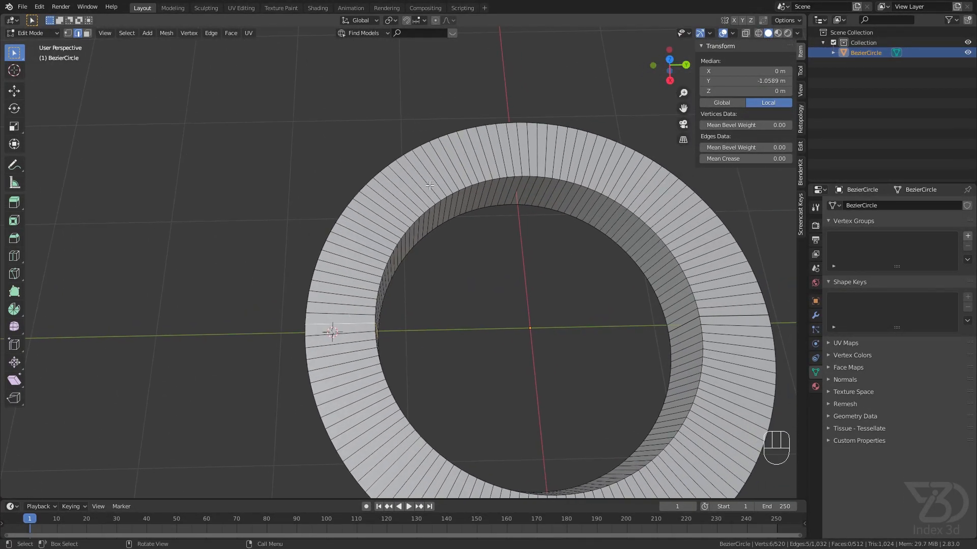
pyautogui.press('l')
pyautogui.moveTo(444, 203); pyautogui.dragTo(458, 231, button='middle')
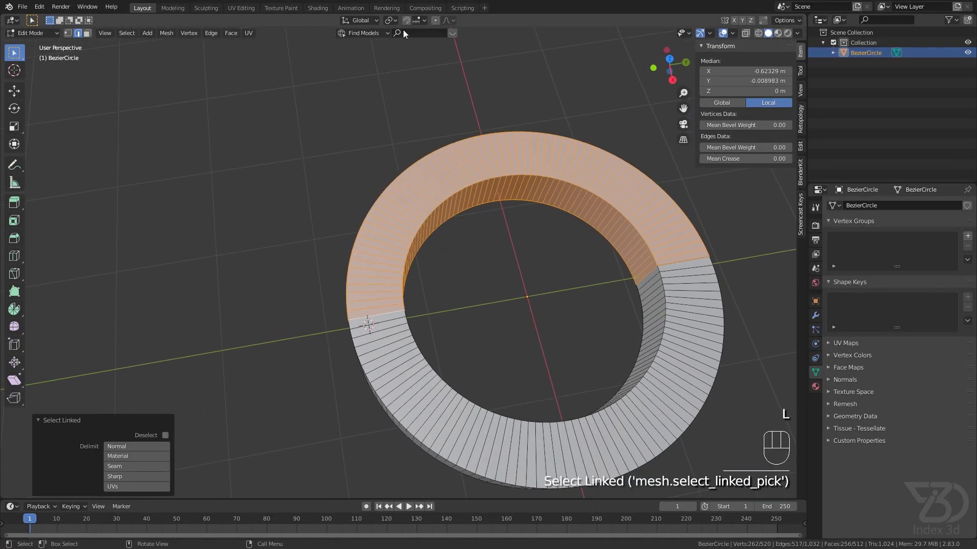
pyautogui.click(390, 21)
pyautogui.click(407, 43)
pyautogui.moveTo(407, 153); pyautogui.dragTo(418, 208, button='middle')
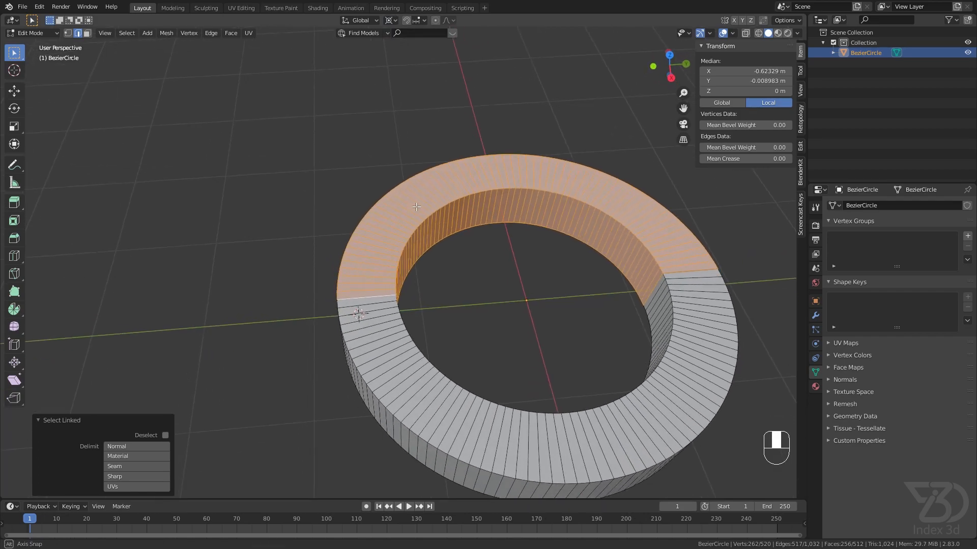
pyautogui.write('rx90')
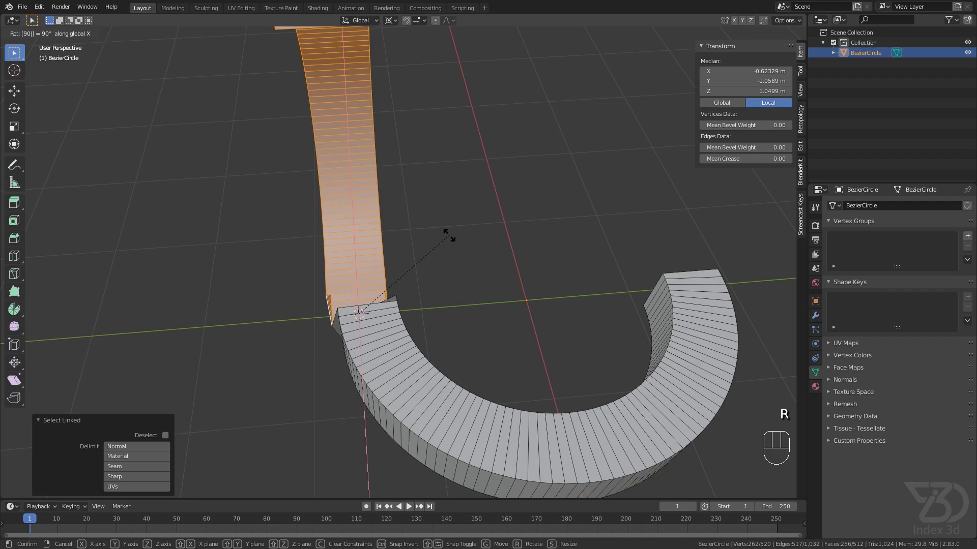
pyautogui.rightClick(447, 235)
pyautogui.rightClick(422, 242)
pyautogui.click(467, 269)
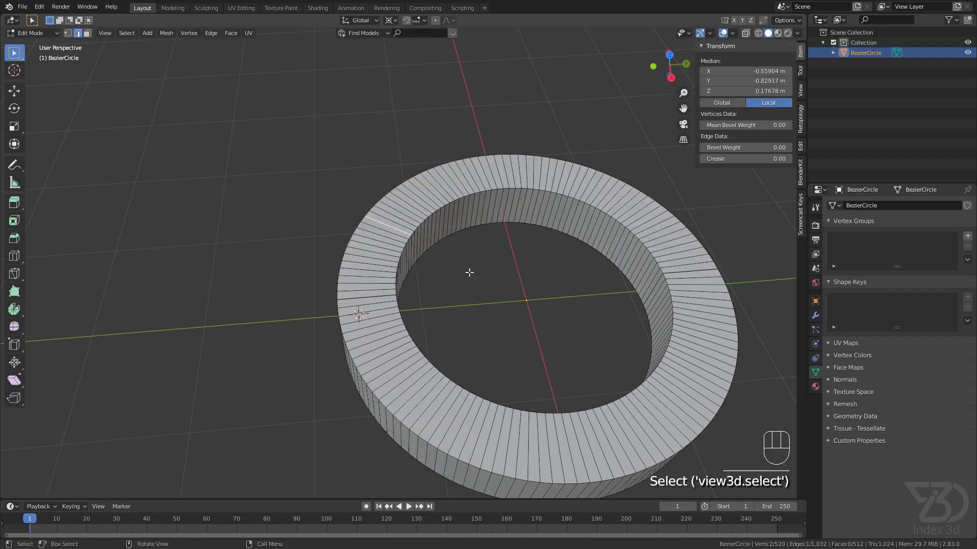
# Step: Try rotating the negative X half of the ring 90° about the global X axis around the 3D cursor, and undo it
pyautogui.press('l')
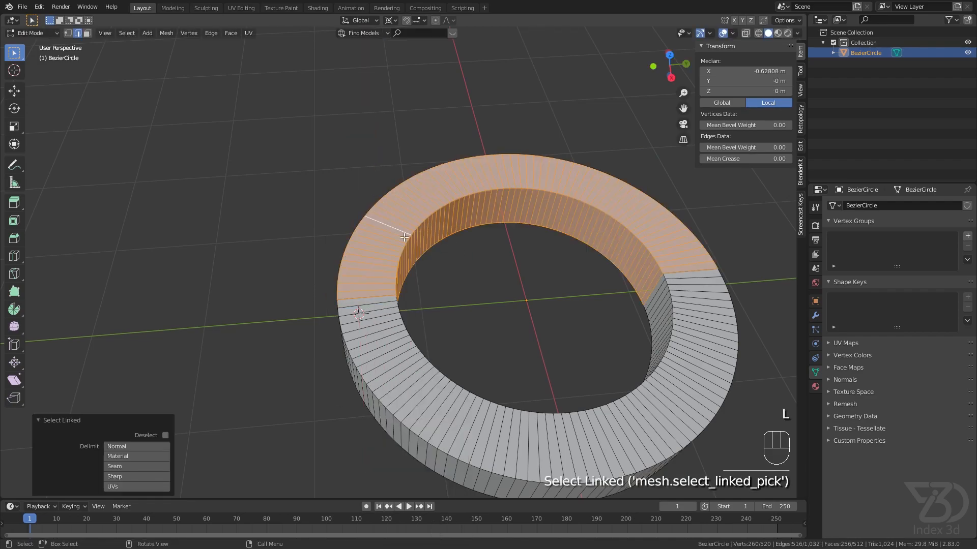
pyautogui.write('rx90')
pyautogui.press('Return')
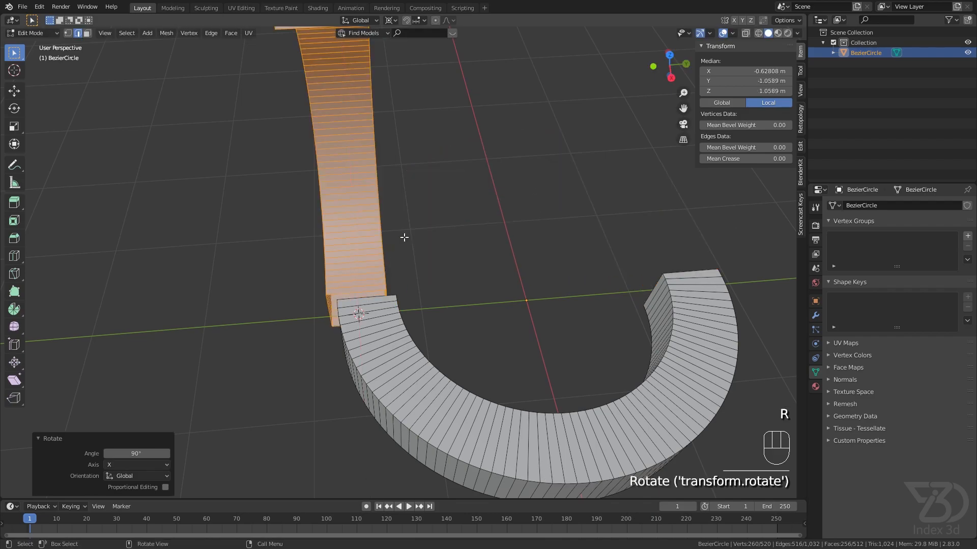
pyautogui.moveTo(372, 359); pyautogui.dragTo(542, 337, button='middle')
pyautogui.hotkey('ctrl', 'z')
# Step: Hide the selected half of the ring
pyautogui.scroll(5, 371, 323)
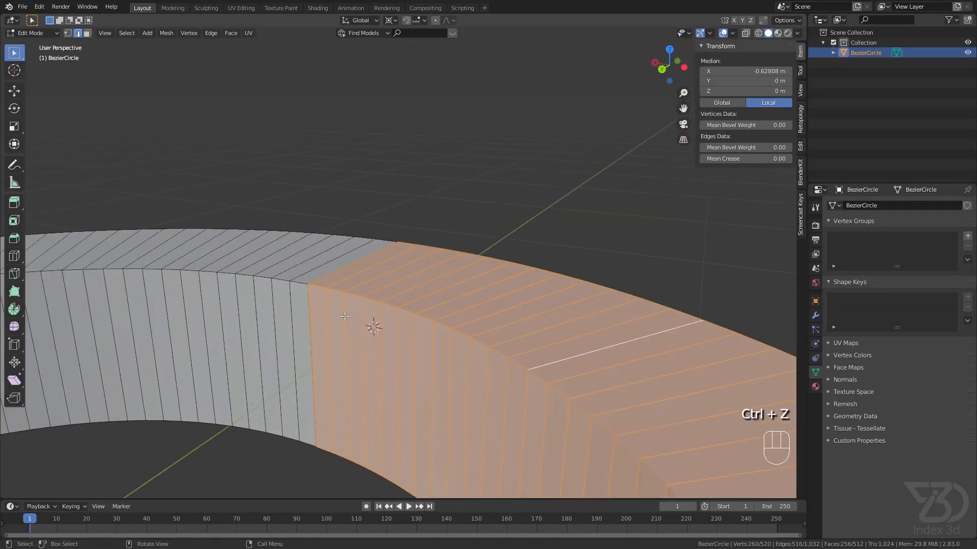
pyautogui.scroll(-6, 332, 310)
pyautogui.press('h')
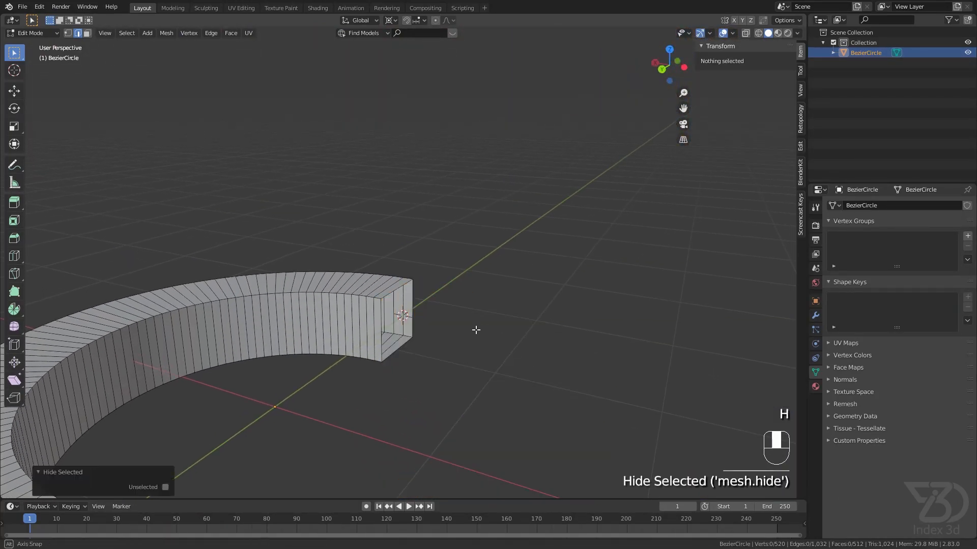
# Step: Select the edges around the remaining half's open end on the negative Y side and snap the 3D cursor to them
pyautogui.scroll(3, 391, 267)
pyautogui.click(401, 306)
pyautogui.keyDown('alt'); pyautogui.keyDown('shift'); pyautogui.click(351, 299); pyautogui.keyUp('shift'); pyautogui.keyUp('alt')
pyautogui.click(411, 271)
pyautogui.keyDown('alt'); pyautogui.keyDown('shift'); pyautogui.click(395, 318); pyautogui.keyUp('shift'); pyautogui.keyUp('alt')
pyautogui.moveTo(410, 312); pyautogui.dragTo(429, 377, button='middle')
pyautogui.hotkey('shift', 's')
# Step: Reveal the hidden half, select its linked geometry and rotate it 90° about the global X axis around the 3D cursor
pyautogui.hotkey('alt', 'h')
pyautogui.click(430, 352)
pyautogui.press('l')
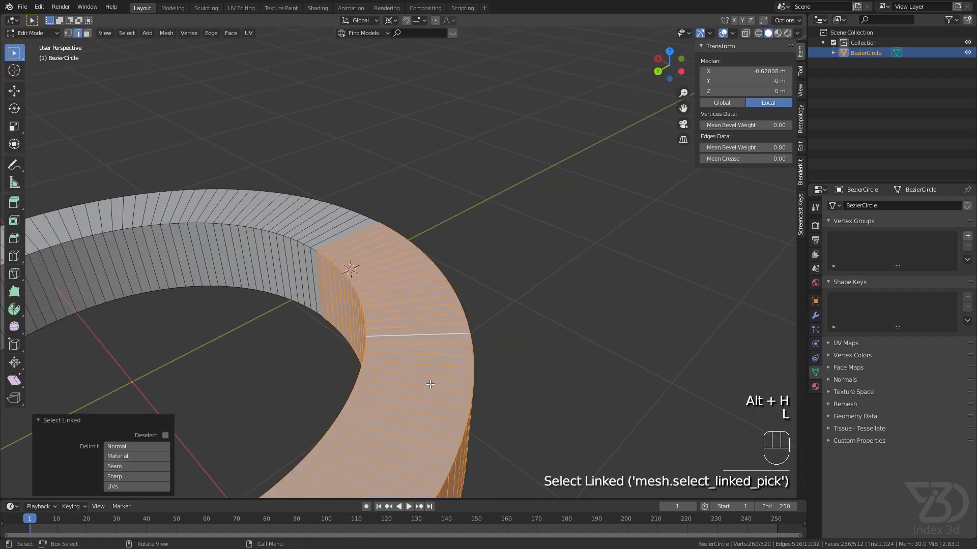
pyautogui.write('rx90')
pyautogui.press('Return')
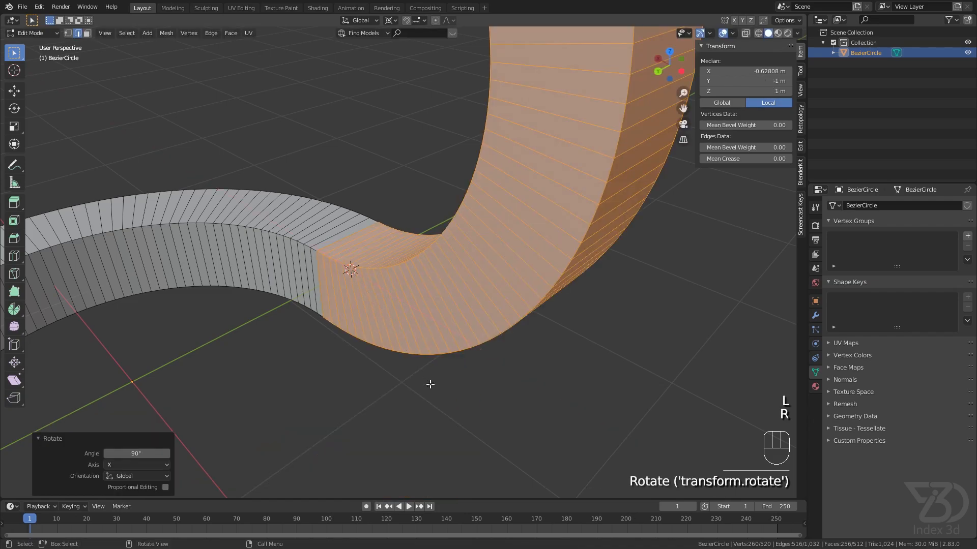
# Step: Leave Edit Mode and return the twisted ring to Object Mode
pyautogui.scroll(-4, 312, 281)
pyautogui.keyDown('shift'); pyautogui.moveTo(346, 301); pyautogui.dragTo(373, 265, button='middle'); pyautogui.keyUp('shift')
pyautogui.scroll(-3, 407, 295)
pyautogui.press('Tab')
pyautogui.press('Tab')
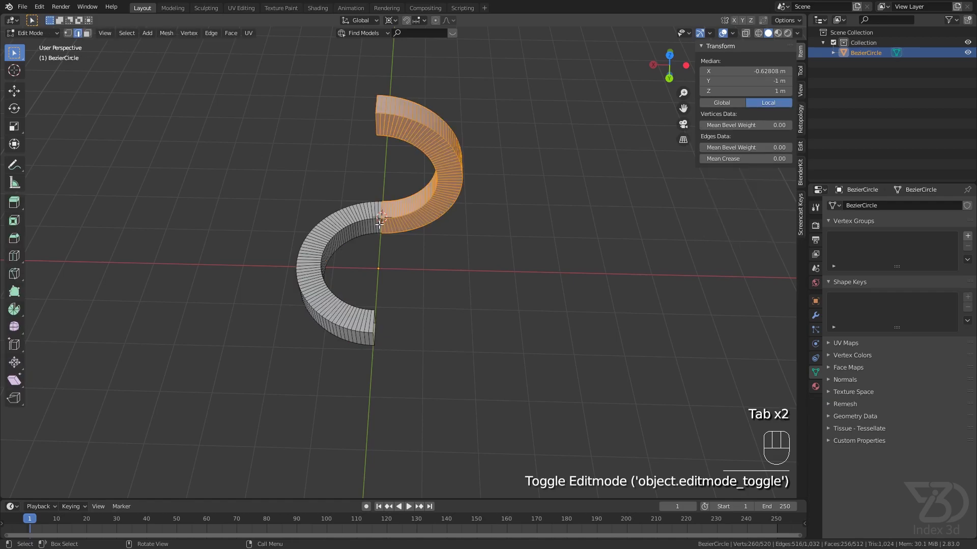
pyautogui.press('Tab')
pyautogui.click(364, 218)
pyautogui.keyDown('shift'); pyautogui.click(364, 218); pyautogui.keyUp('shift')
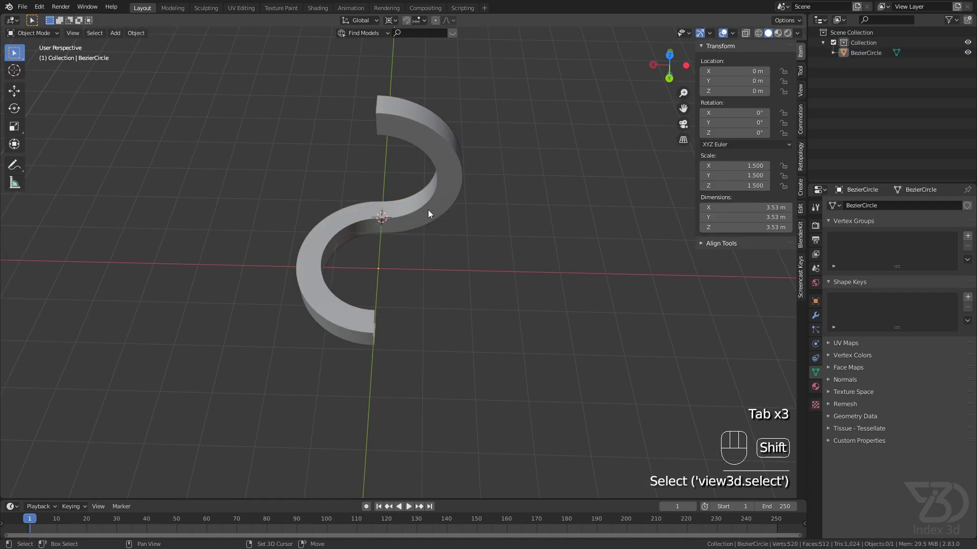
pyautogui.click(407, 221)
pyautogui.keyDown('shift'); pyautogui.click(423, 199); pyautogui.keyUp('shift')
# Step: Select the twisted ring, duplicate it in place and hide the duplicate
pyautogui.click(428, 203)
pyautogui.moveTo(428, 203); pyautogui.dragTo(455, 265, button='middle')
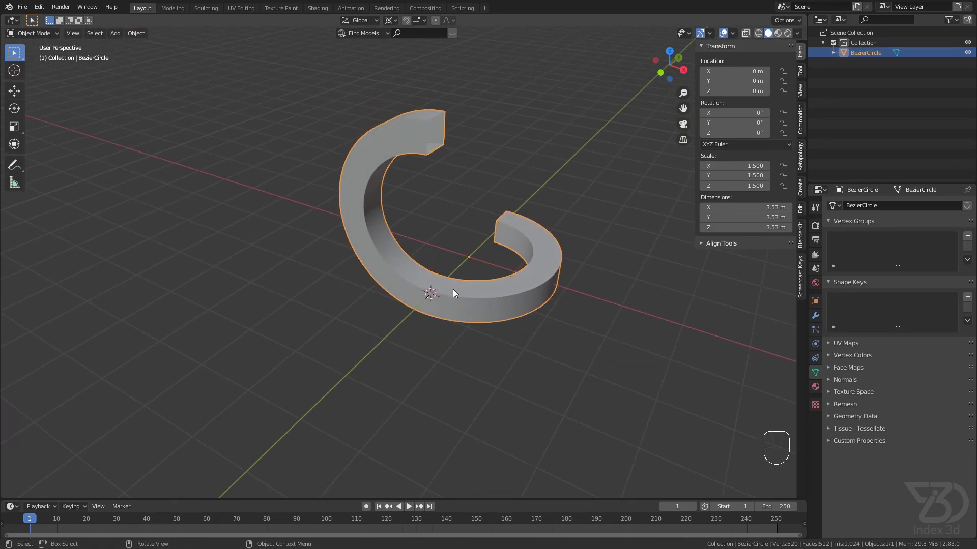
pyautogui.hotkey('shift', 'd')
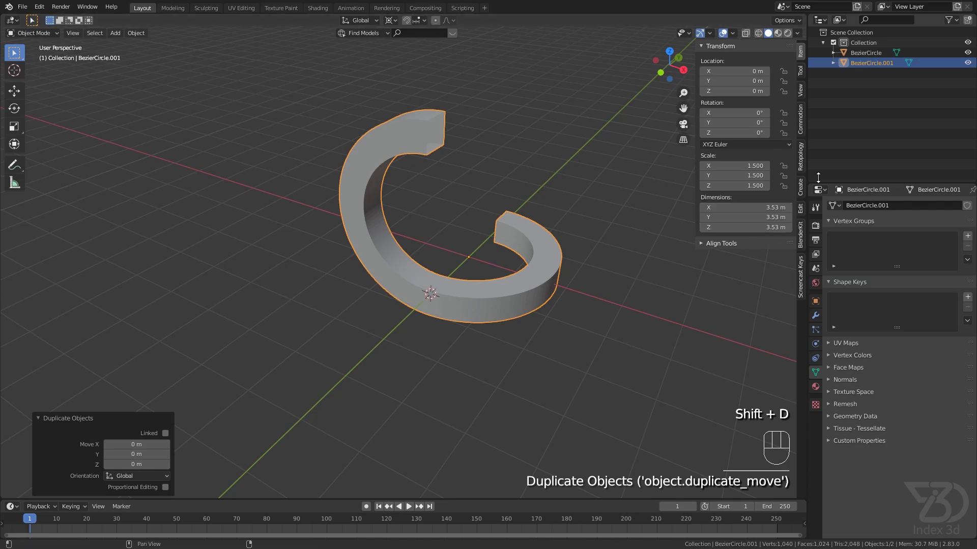
pyautogui.click(968, 63)
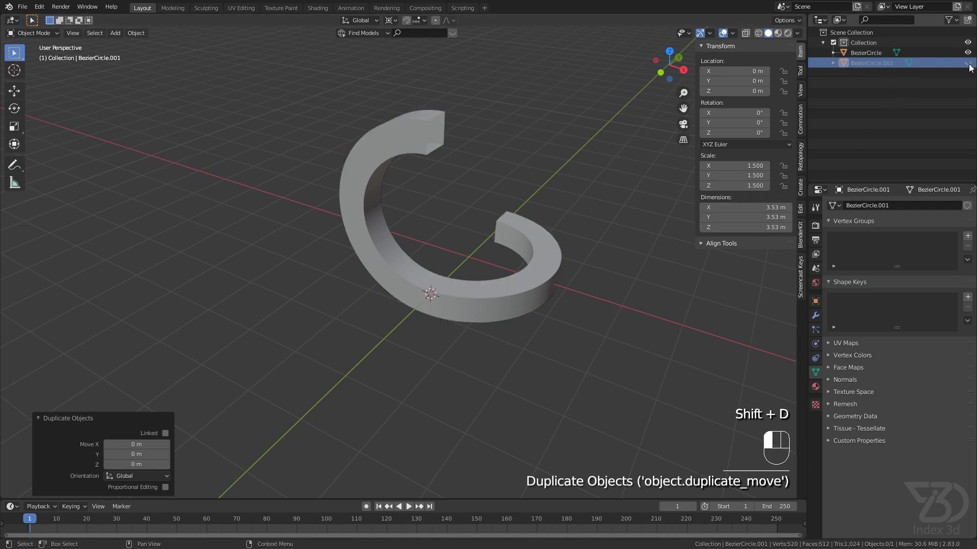
# Step: Select the original ring object and rename it main
pyautogui.click(869, 53)
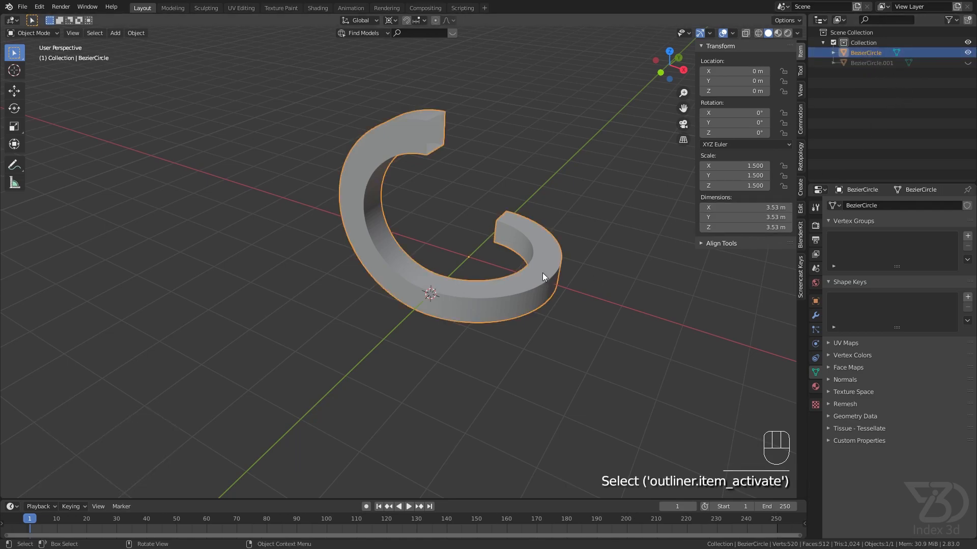
pyautogui.press('F2')
pyautogui.write('main')
pyautogui.press('Return')
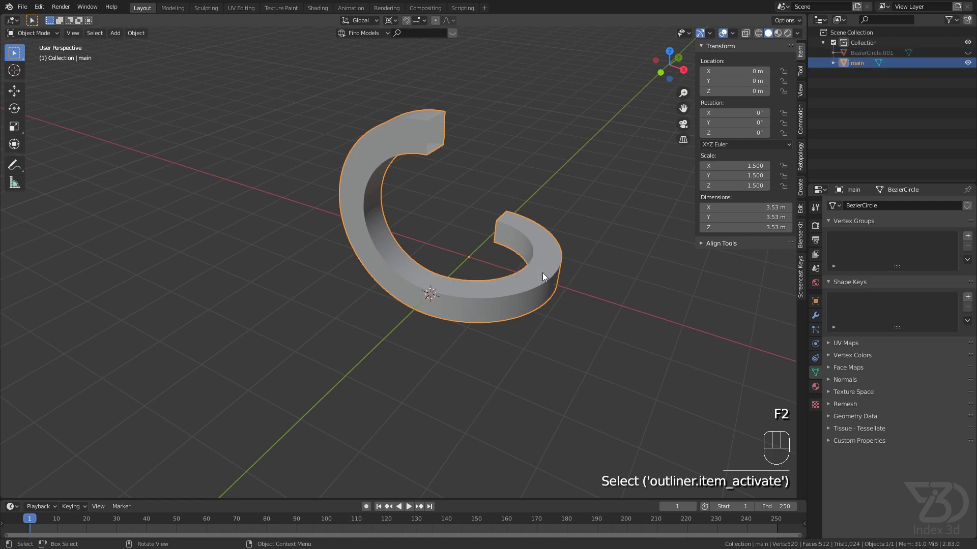
# Step: Hide the main object, show the duplicate instead and rename it wireframe
pyautogui.click(968, 63)
pyautogui.click(968, 52)
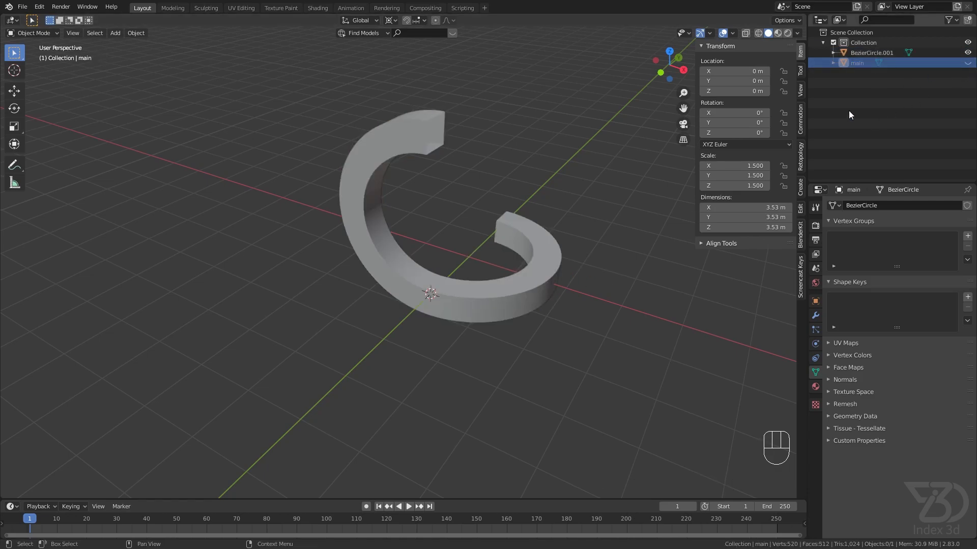
pyautogui.click(546, 280)
pyautogui.press('F2')
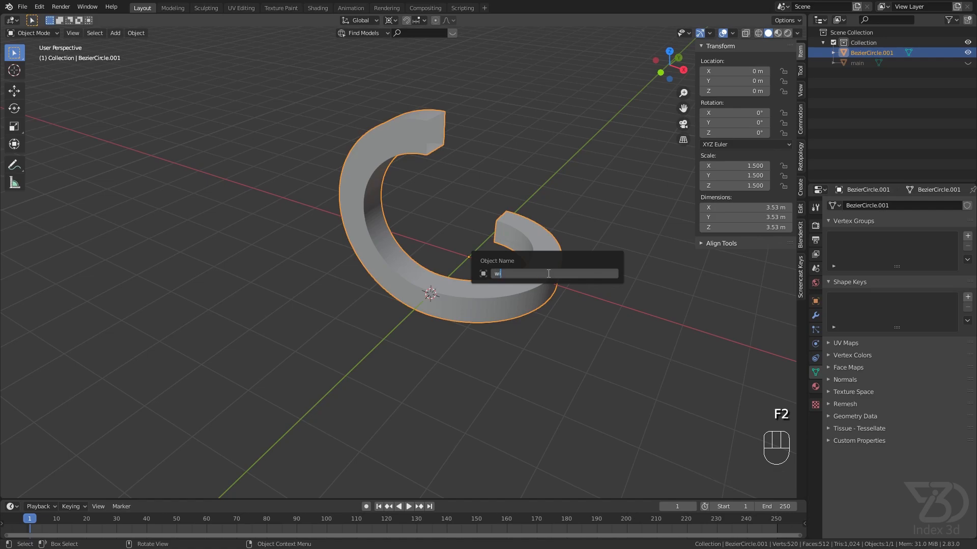
pyautogui.write('wireframe')
pyautogui.press('Return')
# Step: Enter Edit Mode on the wireframe object, select all its geometry and merge the vertices by distance
pyautogui.moveTo(483, 276); pyautogui.dragTo(444, 295, button='middle')
pyautogui.press('Tab')
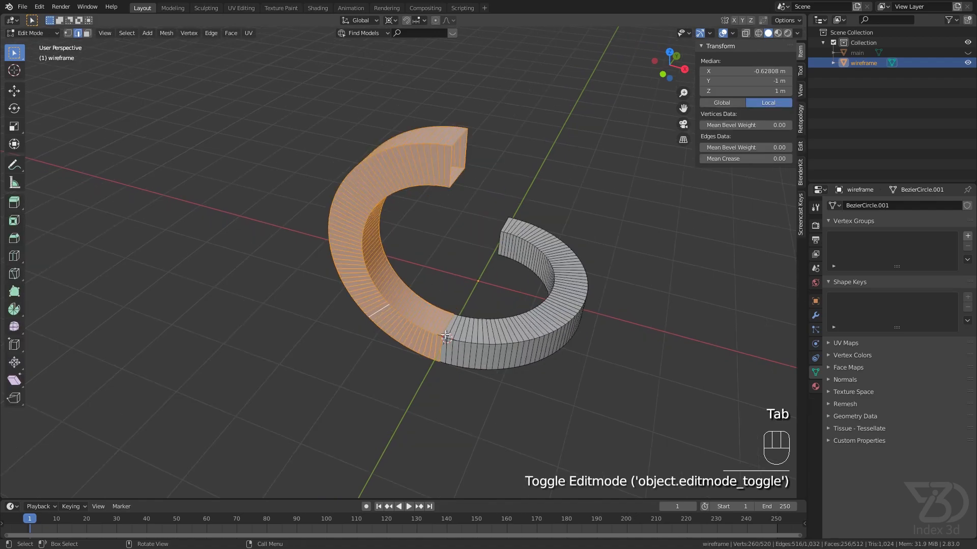
pyautogui.scroll(5, 416, 254)
pyautogui.click(468, 314)
pyautogui.click(465, 315)
pyautogui.moveTo(466, 316); pyautogui.dragTo(453, 332, button='middle')
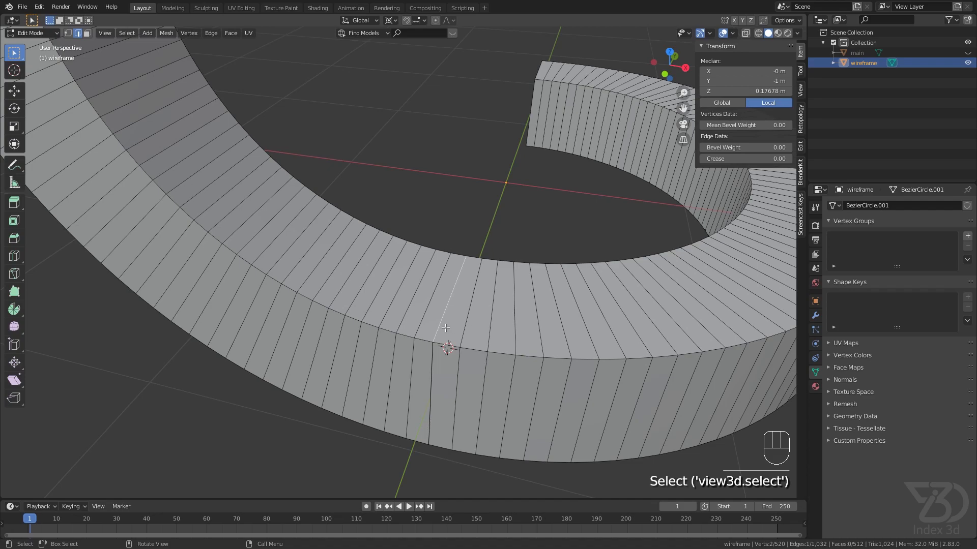
pyautogui.press('a')
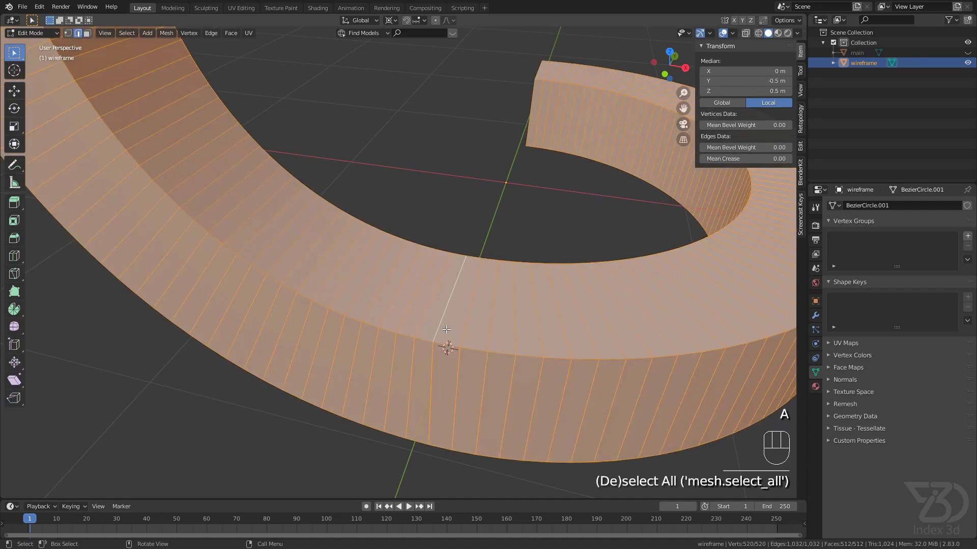
pyautogui.click(166, 34)
pyautogui.moveTo(211, 255)
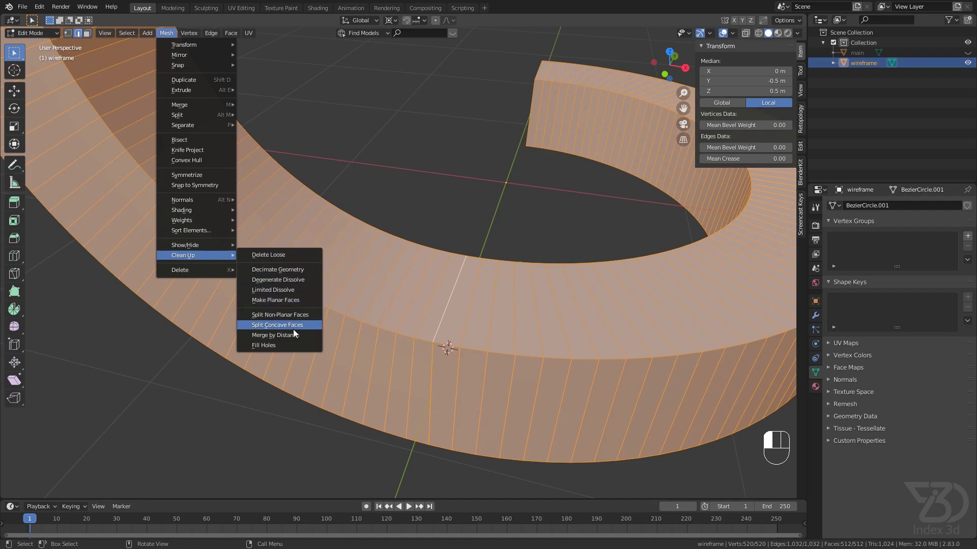
pyautogui.click(289, 335)
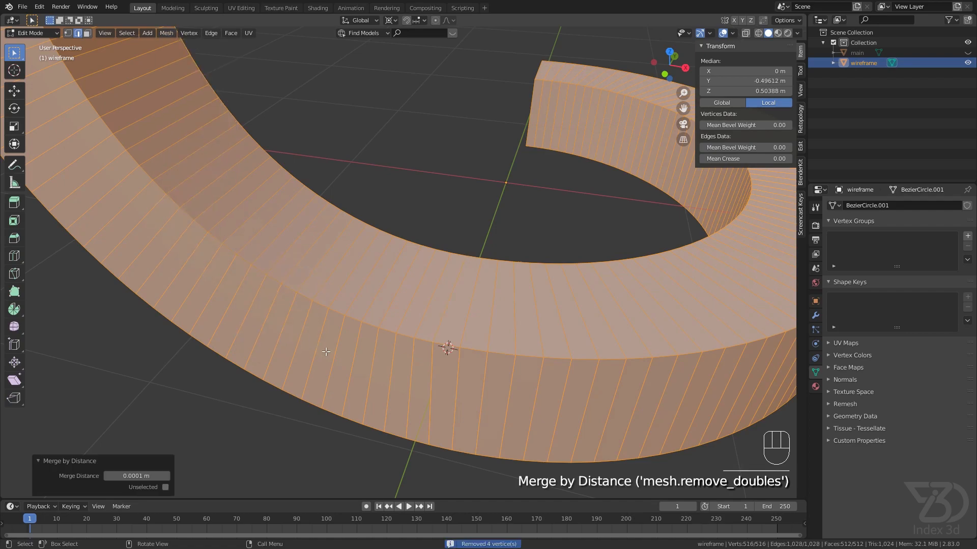
# Step: Try moving an edge at the seam to test the join, and cancel the move
pyautogui.click(467, 310)
pyautogui.press('g')
pyautogui.rightClick(485, 240)
# Step: Select two cross edges on the outer face near the raised open end, leaving one unselected edge between them
pyautogui.scroll(-3, 500, 259)
pyautogui.keyDown('shift'); pyautogui.moveTo(505, 268); pyautogui.dragTo(476, 227, button='middle'); pyautogui.keyUp('shift')
pyautogui.moveTo(476, 227); pyautogui.dragTo(441, 286, button='middle')
pyautogui.scroll(-5, 438, 282)
pyautogui.keyDown('shift'); pyautogui.moveTo(423, 252); pyautogui.dragTo(420, 299, button='middle'); pyautogui.keyUp('shift')
pyautogui.scroll(5, 434, 263)
pyautogui.moveTo(434, 263); pyautogui.dragTo(388, 239, button='middle')
pyautogui.click(449, 258)
pyautogui.scroll(3, 450, 262)
pyautogui.keyDown('shift'); pyautogui.click(379, 250); pyautogui.keyUp('shift')
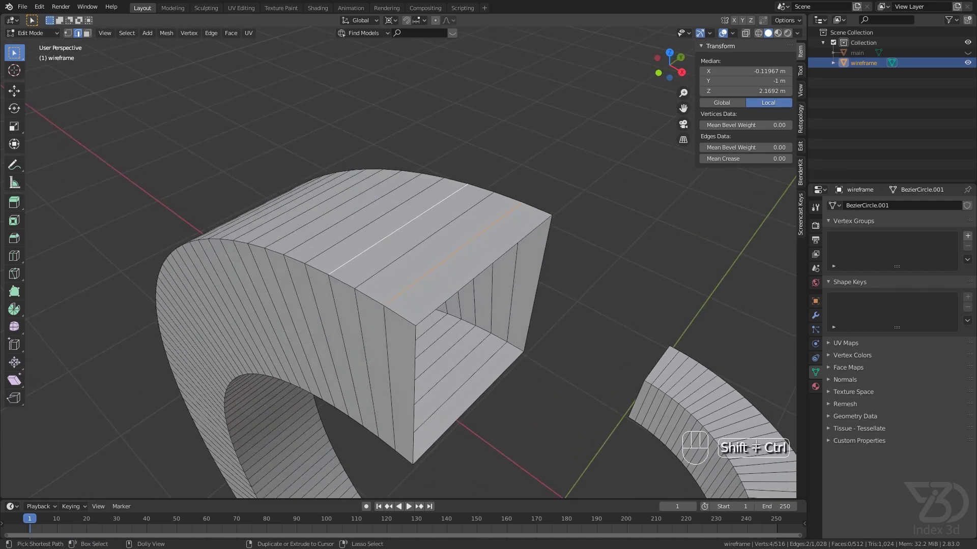
# Step: Repeat Select Next Element to continue the every-other-edge selection along the strip to its far end
pyautogui.press('ctrl+shift+KP_Add')
pyautogui.press('ctrl+shift+KP_Add')
pyautogui.press('ctrl+shift+KP_Add')
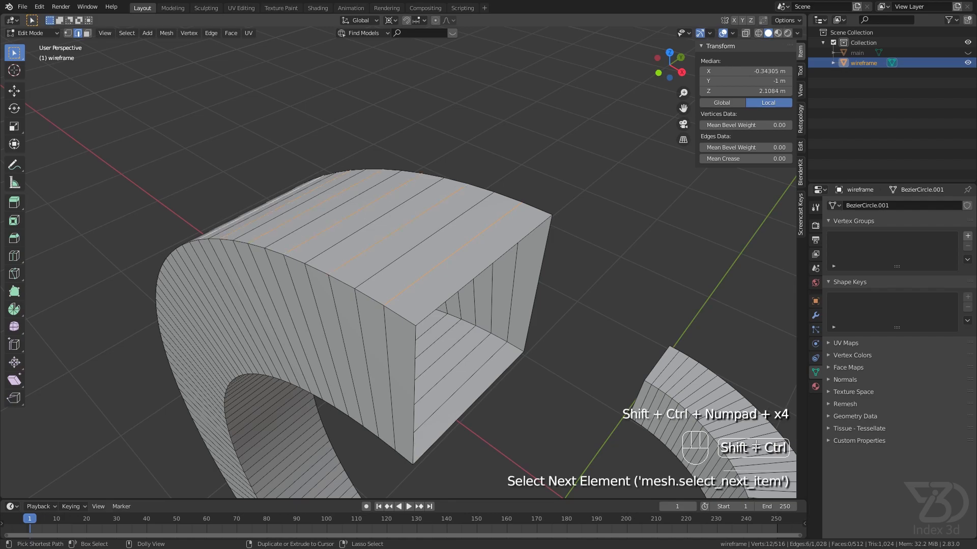
pyautogui.press('ctrl+shift+KP_Add')
pyautogui.press('ctrl+shift+KP_Add')
pyautogui.press('ctrl+shift+KP_Add')
pyautogui.press('ctrl+shift+KP_Add')
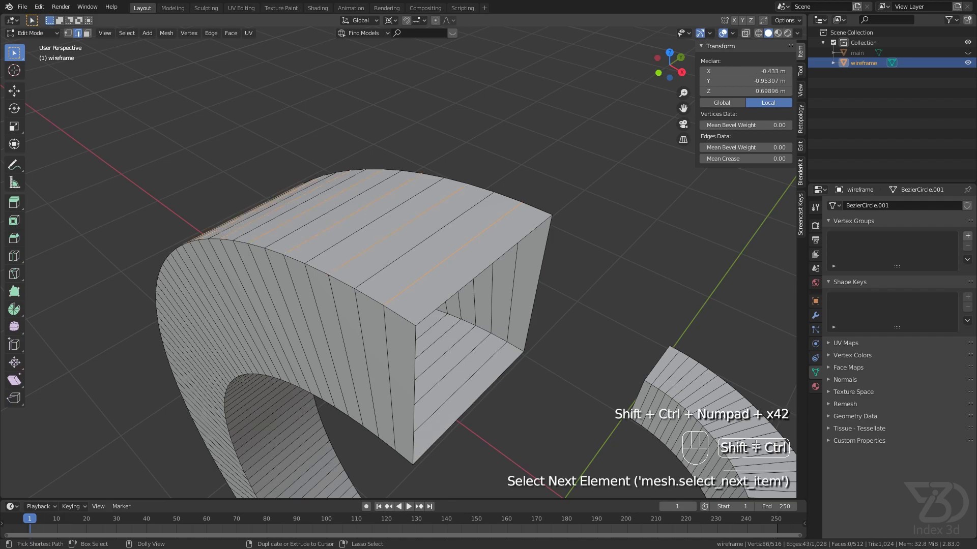
pyautogui.press('ctrl+shift+KP_Add')
pyautogui.press('ctrl+shift+KP_Add')
pyautogui.press('ctrl+shift+KP_Add')
pyautogui.press('ctrl+shift+KP_Add')
pyautogui.press('ctrl+shift+KP_Add')
pyautogui.press('ctrl+shift+KP_Add')
pyautogui.press('ctrl+shift+KP_Add')
pyautogui.press('ctrl+shift+KP_Add')
pyautogui.press('ctrl+shift+KP_Add')
pyautogui.press('ctrl+shift+KP_Add')
pyautogui.press('ctrl+shift+KP_Add')
pyautogui.press('ctrl+shift+KP_Add')
pyautogui.press('ctrl+shift+KP_Add')
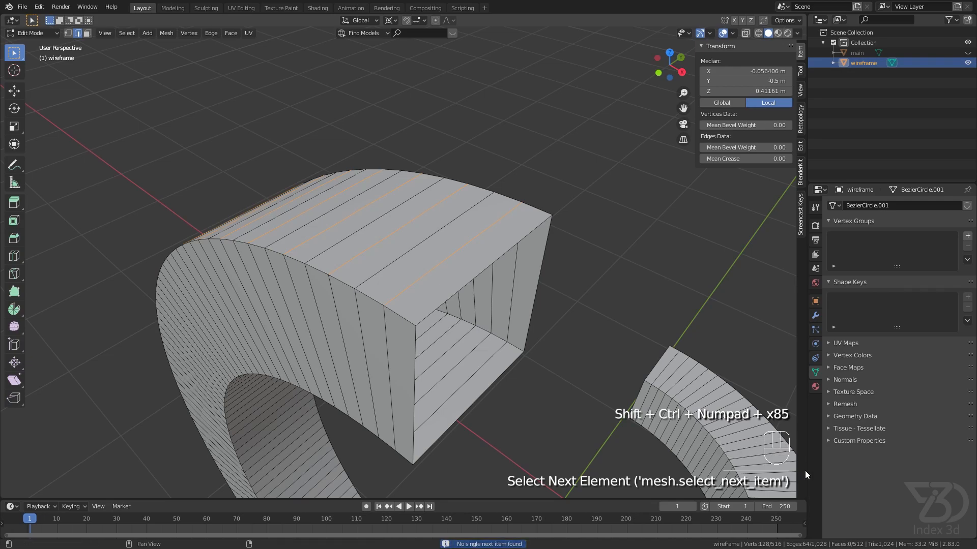
# Step: Examine the alternating edge selection along the whole twisted ring from several angles
pyautogui.scroll(-3, 619, 395)
pyautogui.keyDown('shift'); pyautogui.moveTo(619, 395); pyautogui.dragTo(550, 235, button='middle'); pyautogui.keyUp('shift')
pyautogui.scroll(-3, 550, 300)
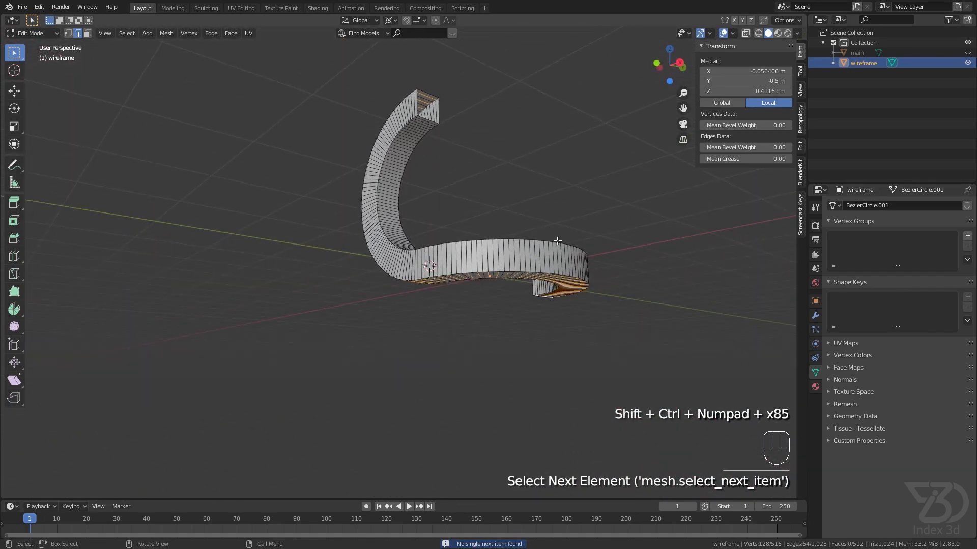
pyautogui.scroll(3, 570, 255)
pyautogui.moveTo(584, 340); pyautogui.dragTo(577, 293, button='middle')
pyautogui.scroll(-3, 458, 217)
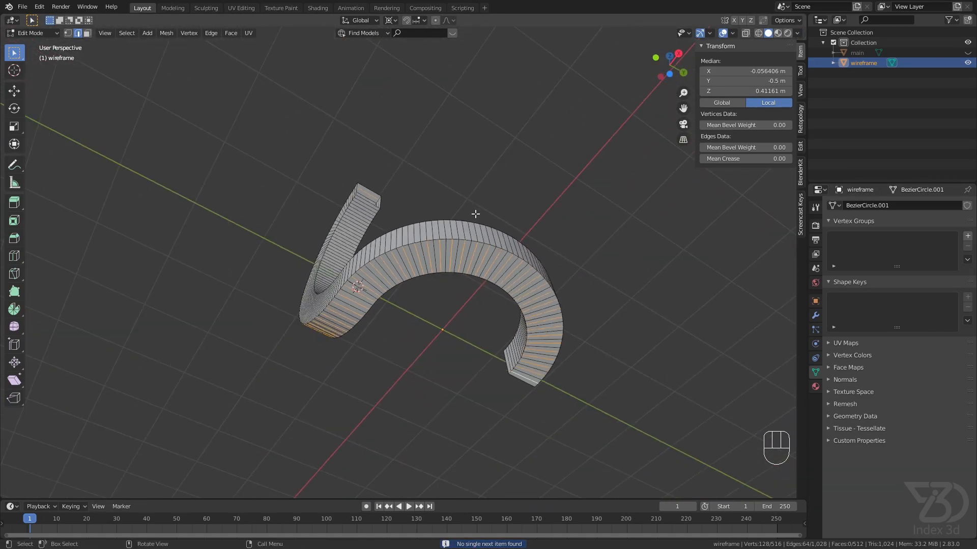
pyautogui.moveTo(473, 209); pyautogui.dragTo(496, 295, button='middle')
pyautogui.keyDown('shift'); pyautogui.moveTo(427, 157); pyautogui.dragTo(461, 299, button='middle'); pyautogui.keyUp('shift')
pyautogui.moveTo(460, 201); pyautogui.dragTo(327, 169, button='middle')
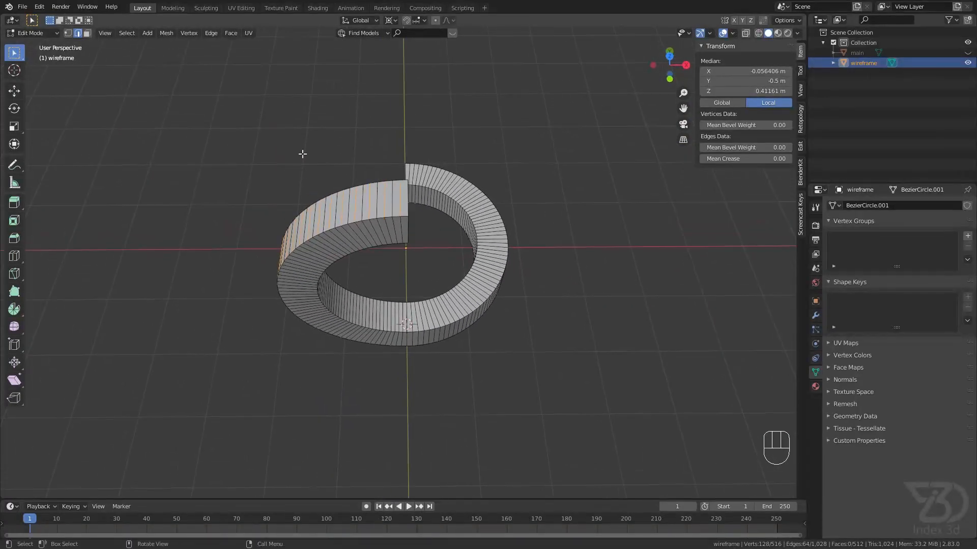
# Step: Expand the alternating edge selection to full edge loops and dissolve them to thin out the wireframe mesh
pyautogui.click(127, 34)
pyautogui.moveTo(182, 187)
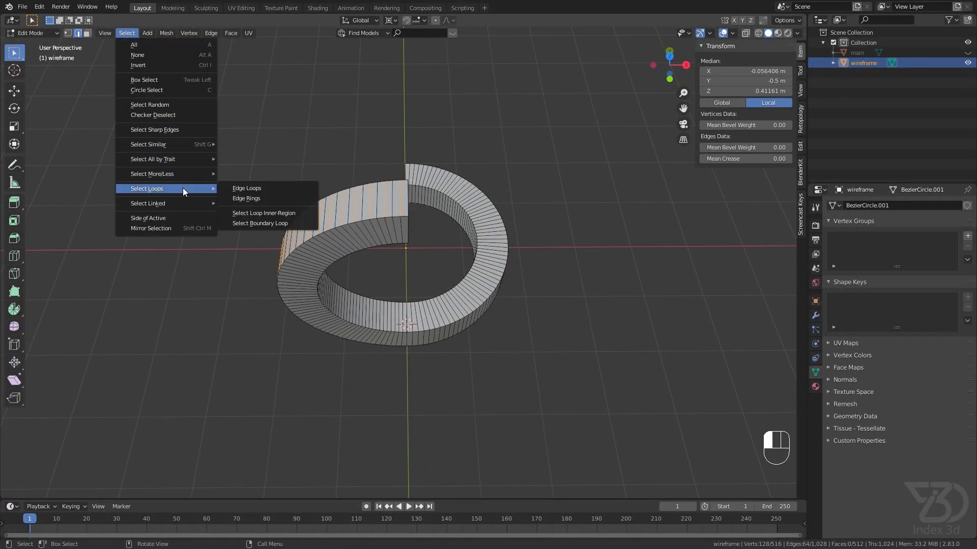
pyautogui.click(249, 192)
pyautogui.moveTo(250, 190); pyautogui.dragTo(336, 199, button='middle')
pyautogui.hotkey('ctrl', 'x')
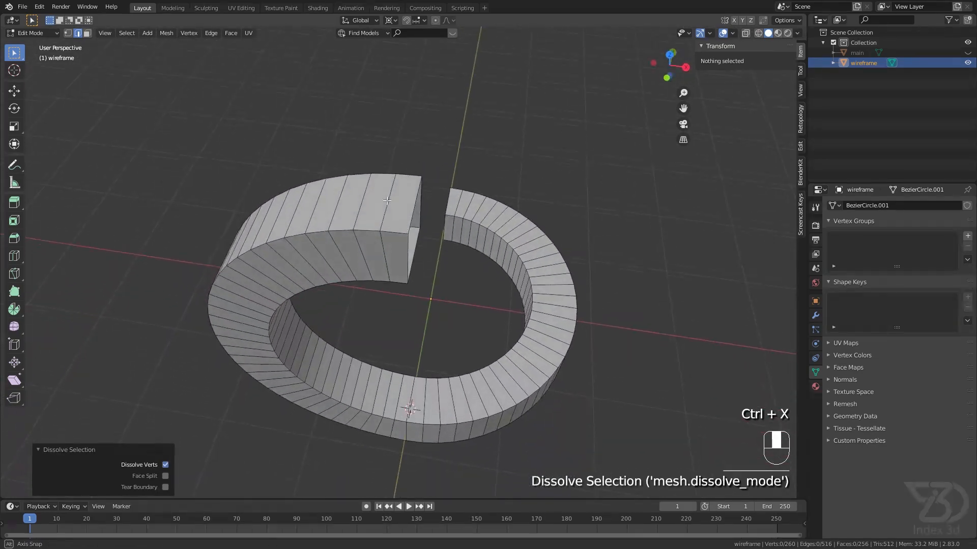
# Step: Select every other cross edge on the thinned strip from its raised open end to the far end, using Select Next Element
pyautogui.scroll(2, 383, 205)
pyautogui.click(383, 204)
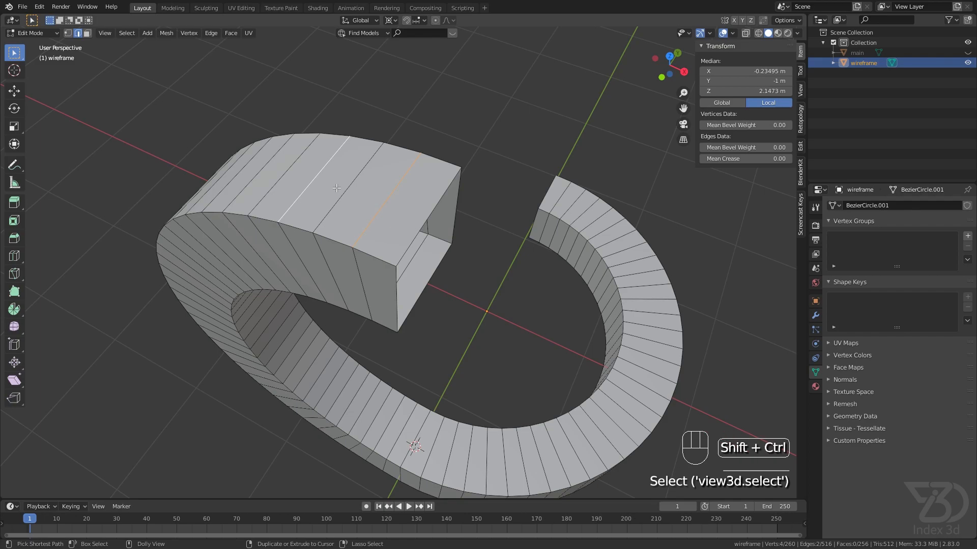
pyautogui.press('ctrl+shift+KP_Add')
pyautogui.press('ctrl+shift+KP_Add')
pyautogui.press('ctrl+shift+KP_Add')
pyautogui.press('ctrl+shift+KP_Add')
pyautogui.press('ctrl+shift+KP_Add')
pyautogui.press('ctrl+shift+KP_Add')
pyautogui.press('ctrl+shift+KP_Add')
pyautogui.press('ctrl+shift+KP_Add')
pyautogui.press('ctrl+shift+KP_Add')
pyautogui.press('ctrl+shift+KP_Add')
pyautogui.press('ctrl+shift+KP_Add')
pyautogui.press('ctrl+shift+KP_Add')
pyautogui.press('ctrl+shift+KP_Add')
pyautogui.press('ctrl+shift+KP_Add')
pyautogui.press('ctrl+shift+KP_Add')
pyautogui.press('ctrl+shift+KP_Add')
pyautogui.press('ctrl+shift+KP_Add')
pyautogui.press('ctrl+shift+KP_Add')
pyautogui.press('ctrl+shift+KP_Add')
pyautogui.press('ctrl+shift+KP_Add')
pyautogui.press('ctrl+shift+KP_Add')
pyautogui.press('ctrl+shift+KP_Add')
pyautogui.press('ctrl+shift+KP_Add')
pyautogui.press('ctrl+shift+KP_Add')
pyautogui.press('ctrl+shift+KP_Add')
pyautogui.moveTo(336, 188); pyautogui.dragTo(159, 70, button='middle')
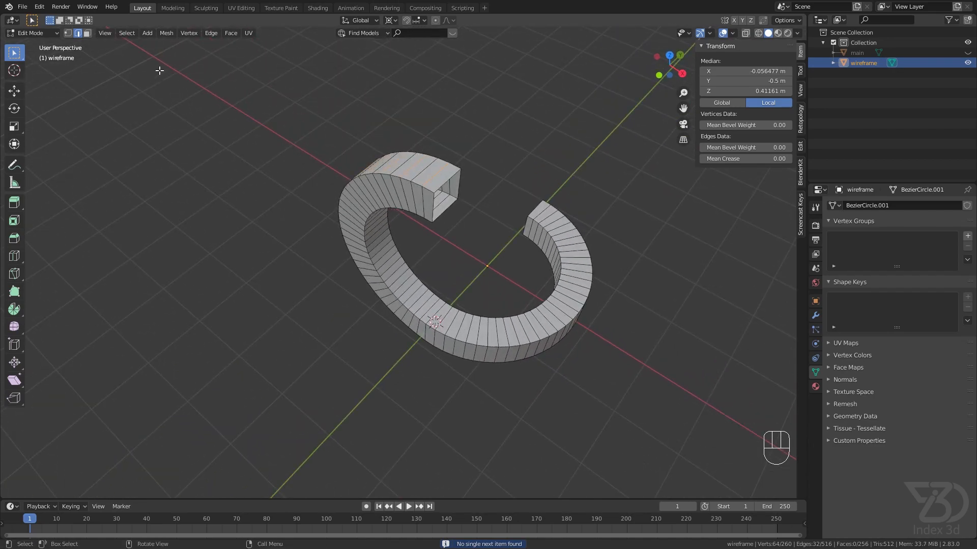
# Step: Extend the new every-other-edge selection to edge loops and dissolve them for a second reduction of the wireframe mesh
pyautogui.click(126, 33)
pyautogui.moveTo(186, 188)
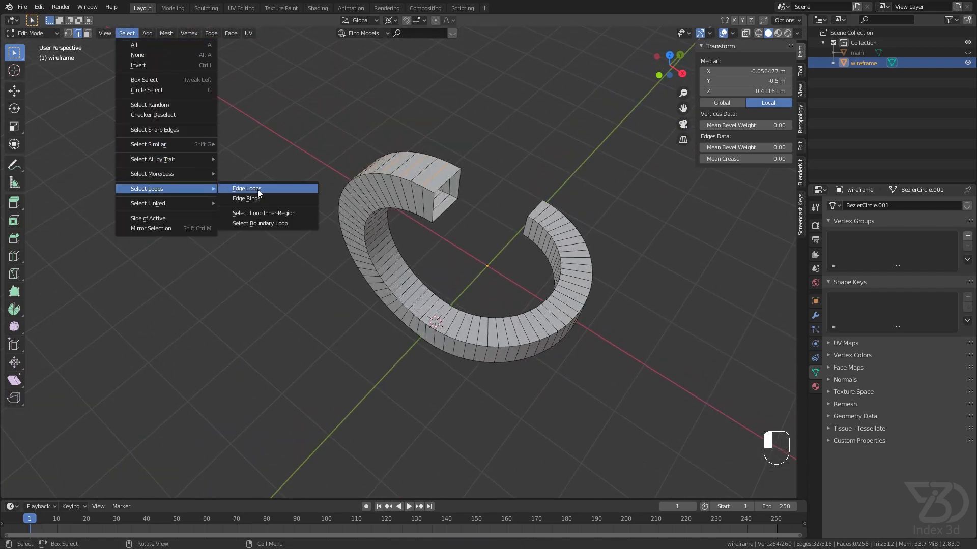
pyautogui.click(250, 190)
pyautogui.keyDown('shift'); pyautogui.moveTo(446, 220); pyautogui.dragTo(451, 252, button='middle'); pyautogui.keyUp('shift')
pyautogui.keyDown('ctrl'); pyautogui.moveTo(451, 252); pyautogui.dragTo(434, 227, button='middle'); pyautogui.keyUp('ctrl')
pyautogui.hotkey('ctrl', 'x')
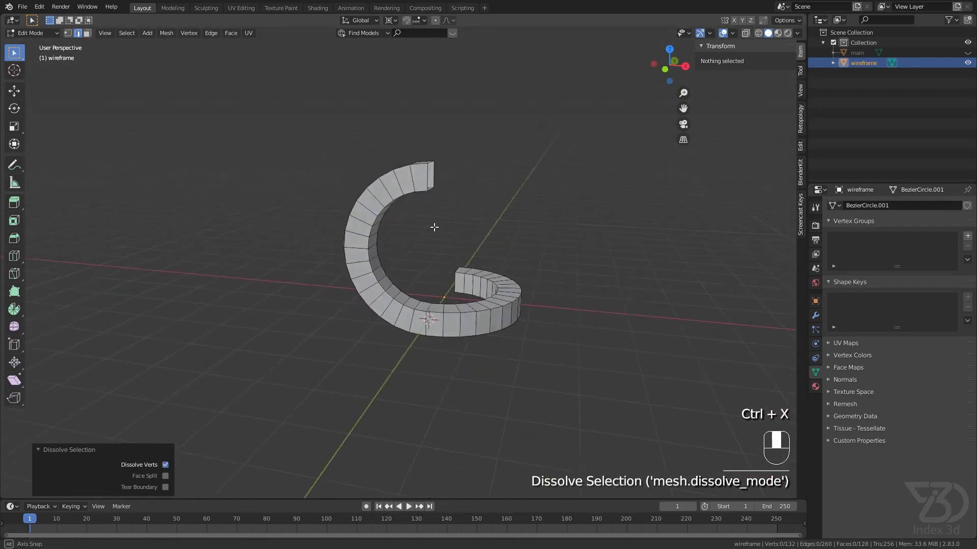
# Step: Save the project over the existing file tut.blend in the impossible loop folder
pyautogui.hotkey('ctrl', 's')
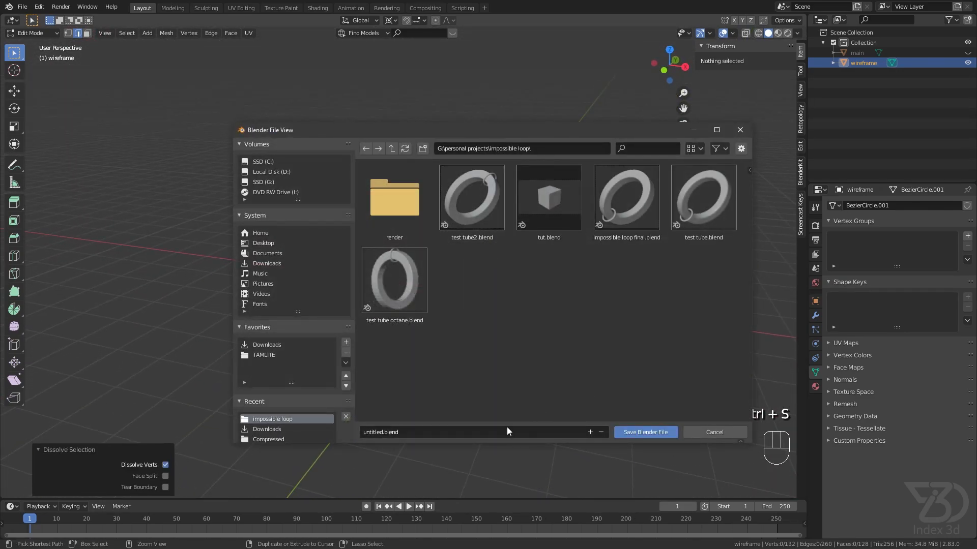
pyautogui.click(549, 203)
pyautogui.click(645, 432)
# Step: Leave mesh editing, unhide the main object, and hide the wireframe object
pyautogui.keyDown('shift'); pyautogui.moveTo(494, 280); pyautogui.dragTo(481, 292, button='middle'); pyautogui.keyUp('shift')
pyautogui.moveTo(481, 292)
pyautogui.mouseDown(button='middle')
pyautogui.moveTo(454, 320)
pyautogui.moveTo(488, 294)
pyautogui.mouseUp(button='middle')
pyautogui.scroll(4, 455, 292)
pyautogui.press('Tab')
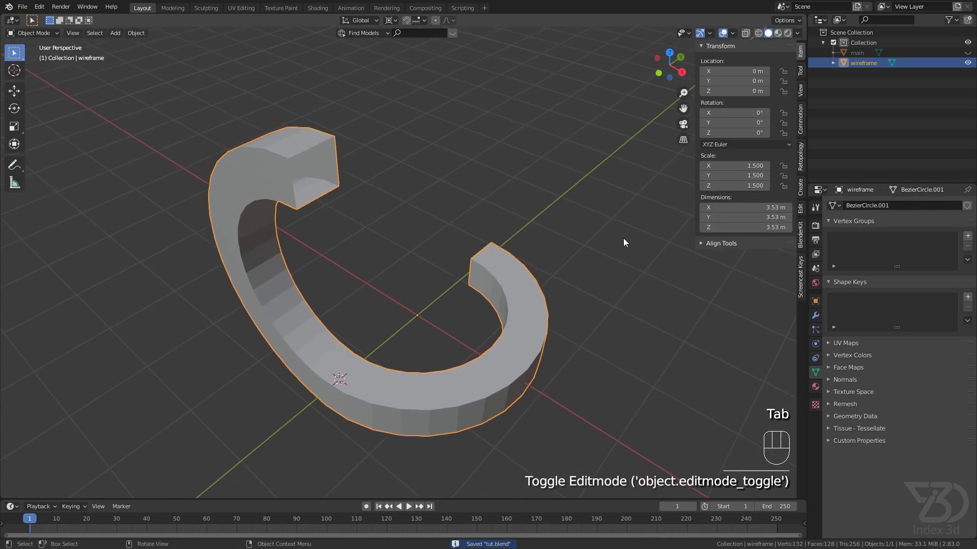
pyautogui.click(968, 52)
pyautogui.keyDown('shift'); pyautogui.moveTo(473, 219); pyautogui.dragTo(434, 187, button='middle'); pyautogui.keyUp('shift')
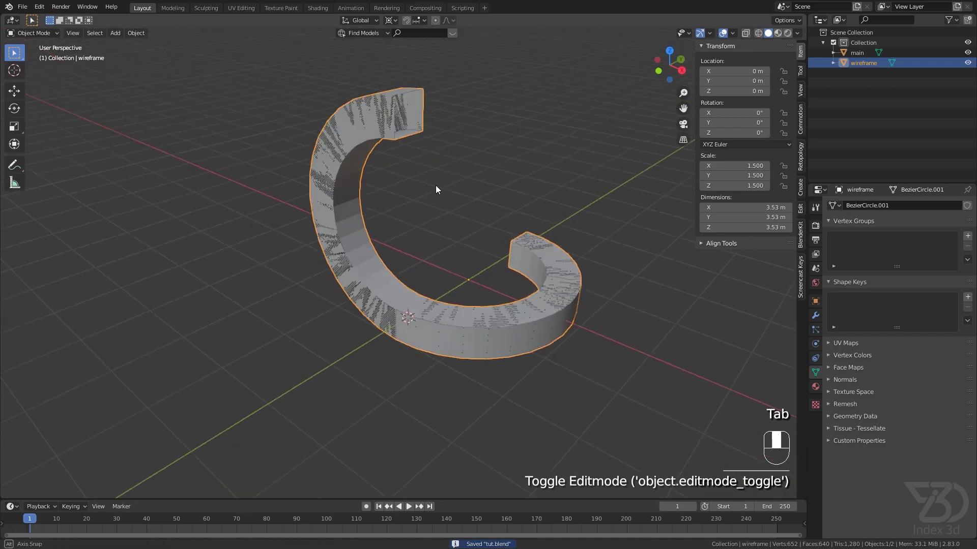
pyautogui.press('h')
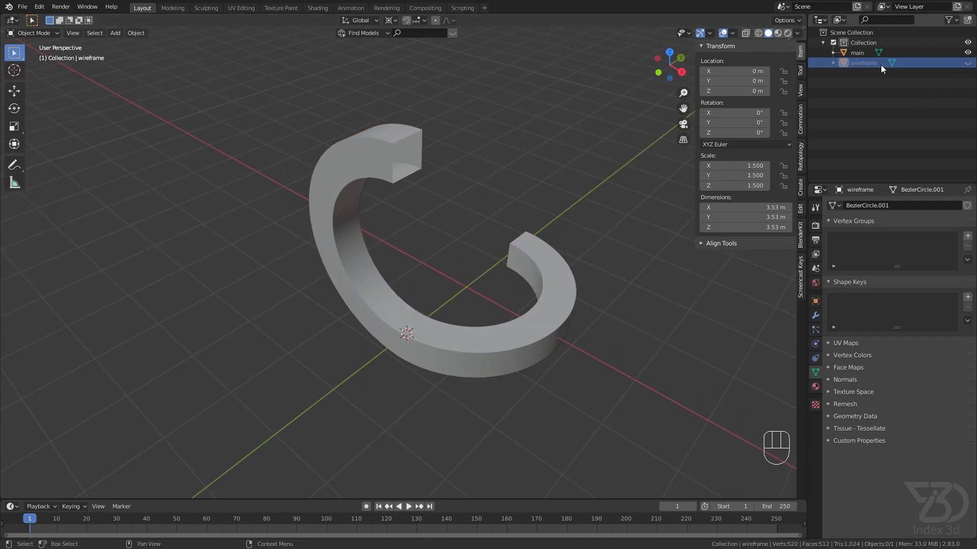
# Step: Duplicate the main object in place and rename the copy path
pyautogui.click(852, 53)
pyautogui.keyDown('shift'); pyautogui.moveTo(551, 257); pyautogui.dragTo(544, 242, button='middle'); pyautogui.keyUp('shift')
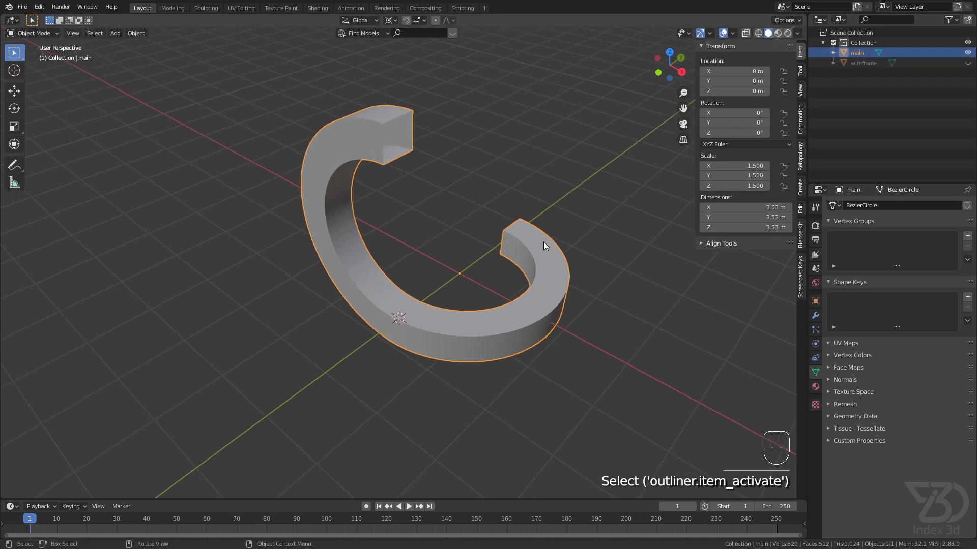
pyautogui.scroll(3, 543, 242)
pyautogui.scroll(-3, 546, 236)
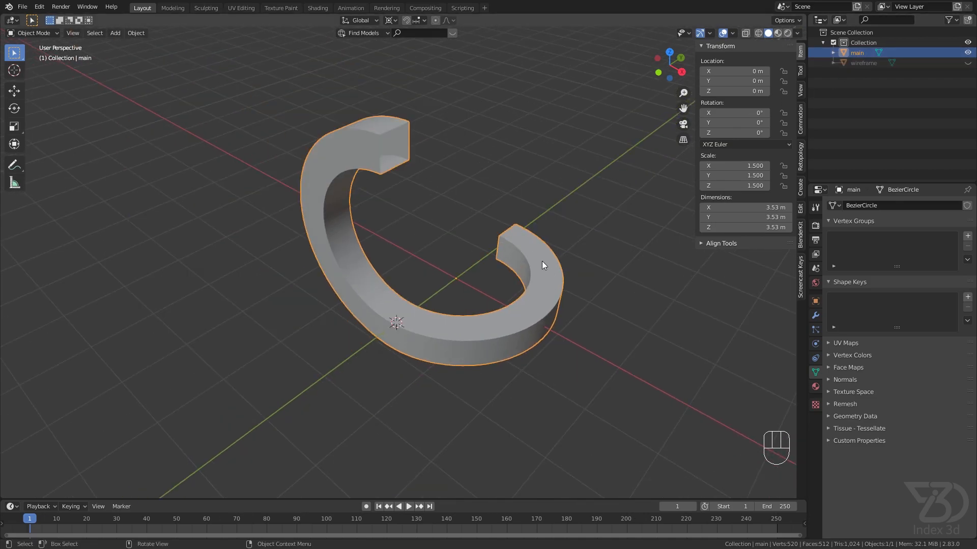
pyautogui.hotkey('shift', 'd')
pyautogui.rightClick(542, 261)
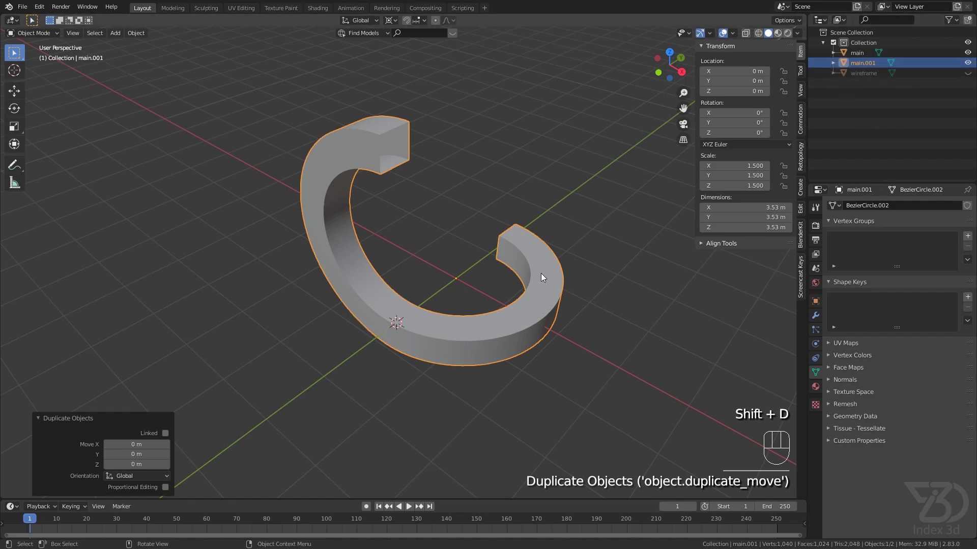
pyautogui.press('F2')
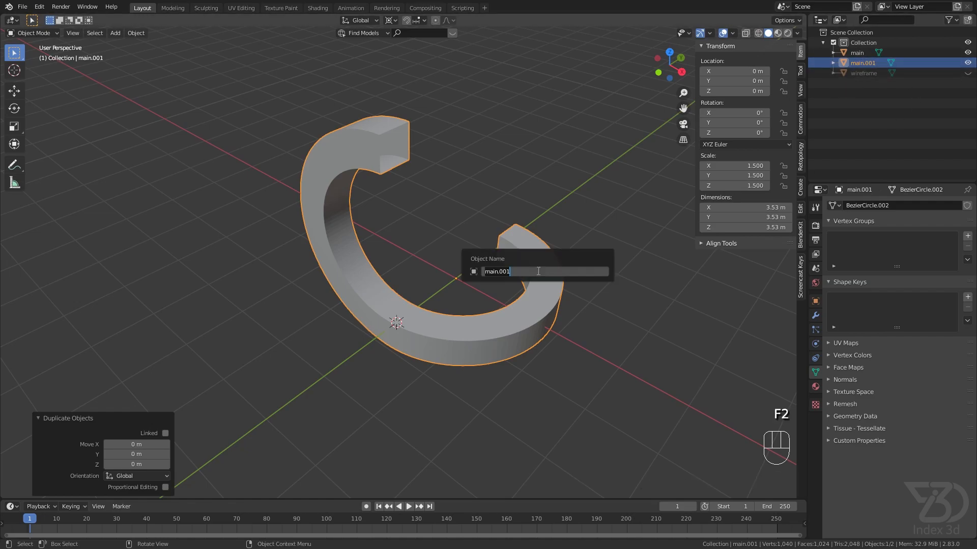
pyautogui.press('Return')
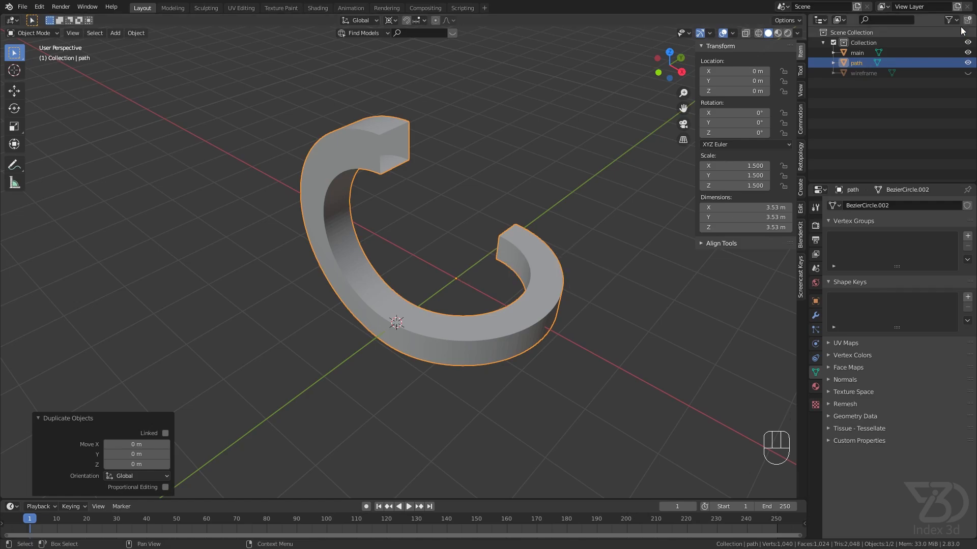
# Step: Hide the main object and open the path object for mesh editing
pyautogui.scroll(2, 531, 247)
pyautogui.click(533, 250)
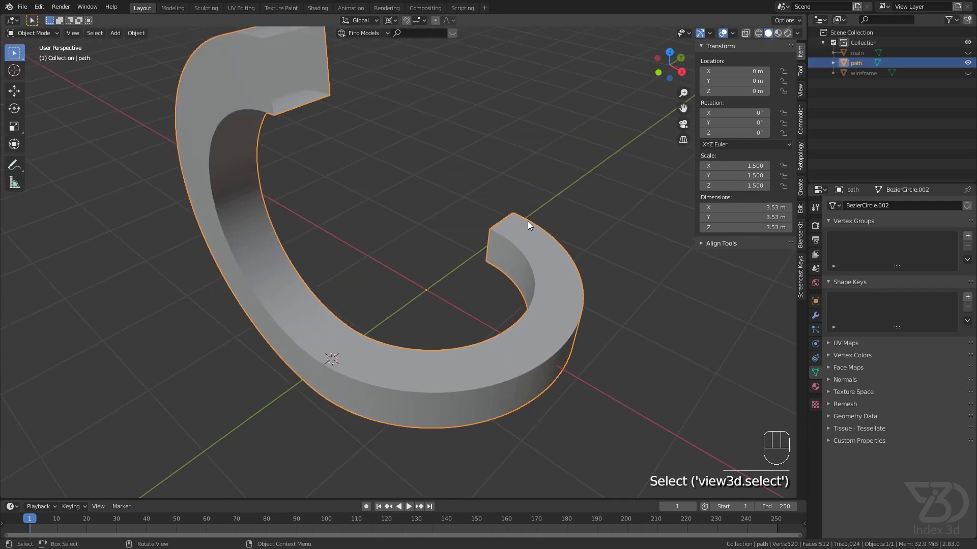
pyautogui.scroll(-2, 528, 224)
pyautogui.moveTo(523, 249); pyautogui.dragTo(533, 253, button='middle')
pyautogui.press('Tab')
pyautogui.scroll(2, 432, 166)
pyautogui.scroll(1, 431, 166)
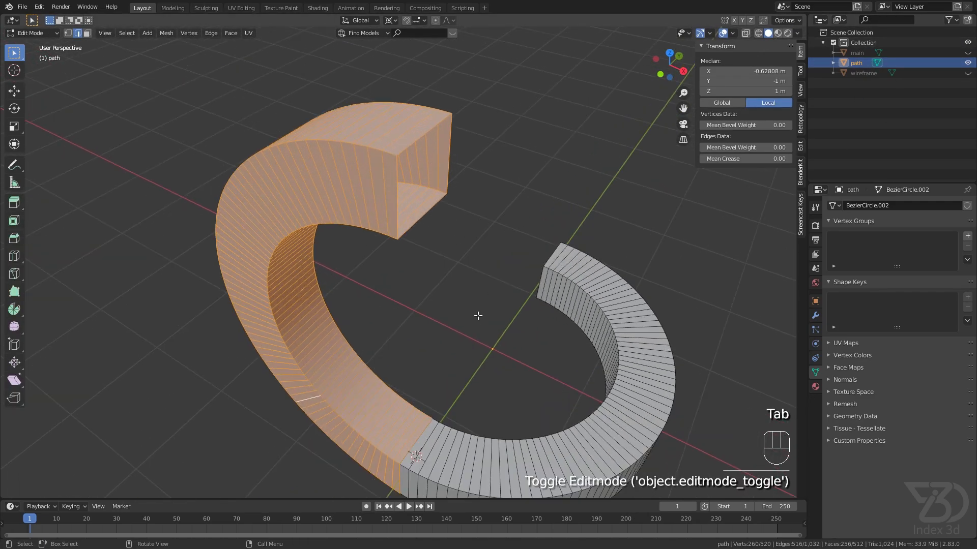
# Step: Select the whole path mesh and merge its duplicate vertices by distance
pyautogui.press('a')
pyautogui.click(166, 33)
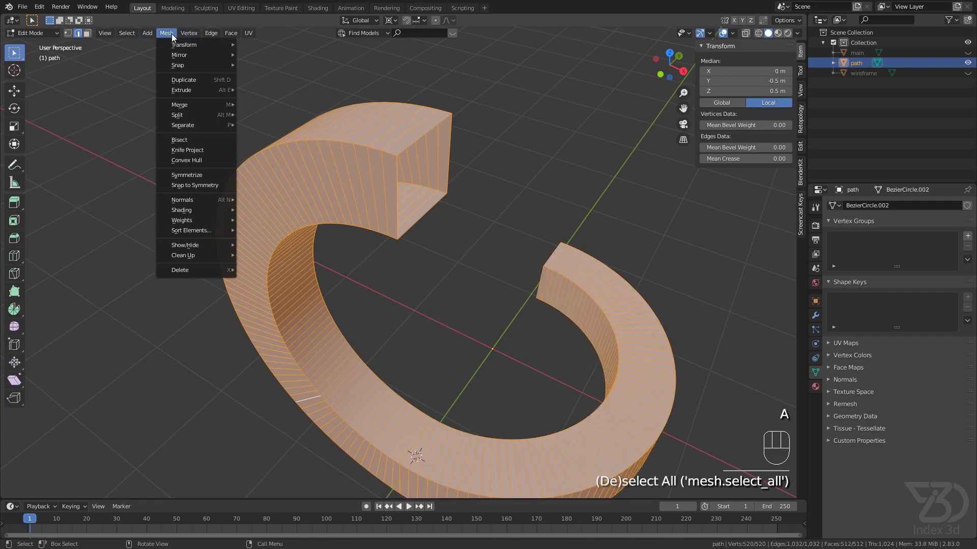
pyautogui.moveTo(214, 258)
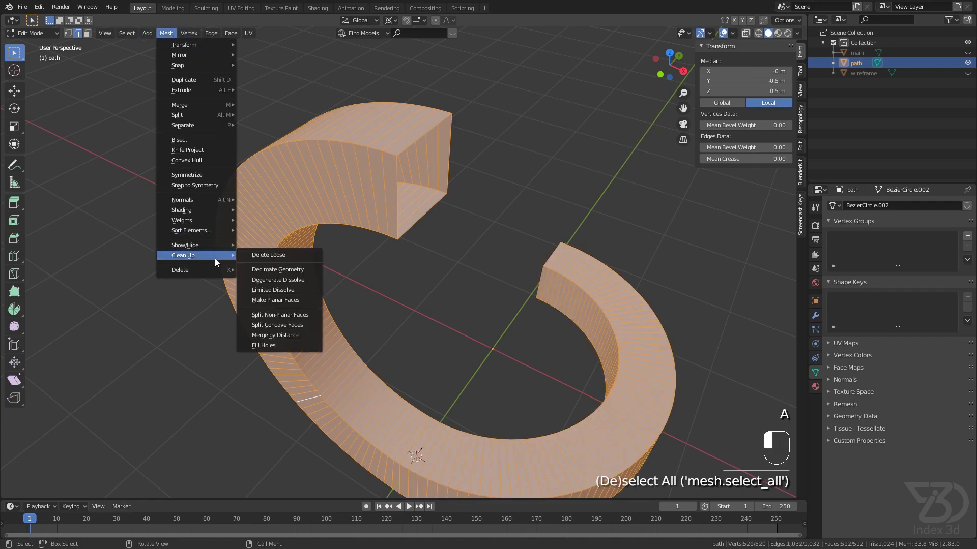
pyautogui.click(297, 336)
# Step: Select the boundary edge loop at the raised open end of the path and merge it with Collapse
pyautogui.keyDown('shift'); pyautogui.moveTo(443, 338); pyautogui.dragTo(403, 279, button='middle'); pyautogui.keyUp('shift')
pyautogui.scroll(1, 384, 321)
pyautogui.scroll(-3, 382, 249)
pyautogui.keyDown('shift'); pyautogui.moveTo(383, 226); pyautogui.dragTo(387, 286, button='middle'); pyautogui.keyUp('shift')
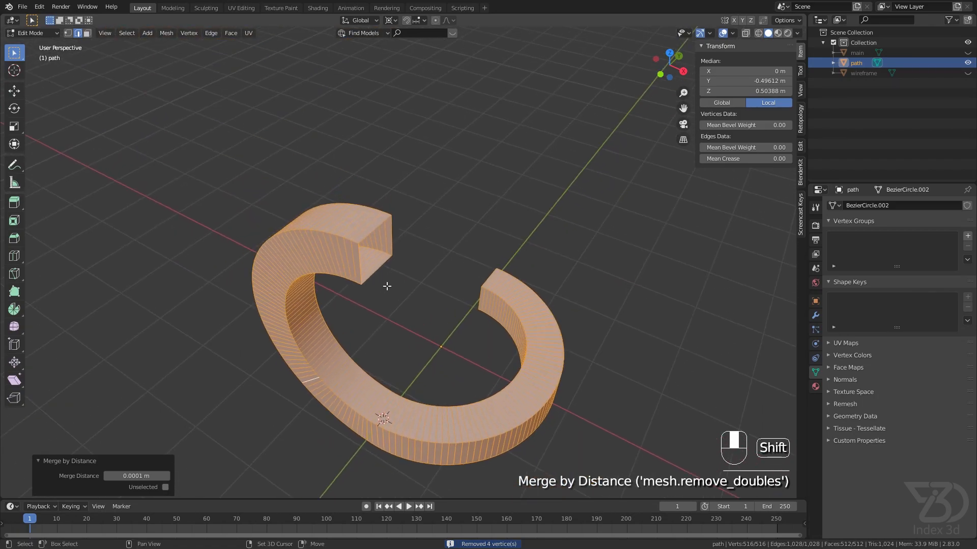
pyautogui.scroll(2, 387, 287)
pyautogui.click(395, 216)
pyautogui.keyDown('alt'); pyautogui.keyDown('shift'); pyautogui.click(382, 207); pyautogui.keyUp('shift'); pyautogui.keyUp('alt')
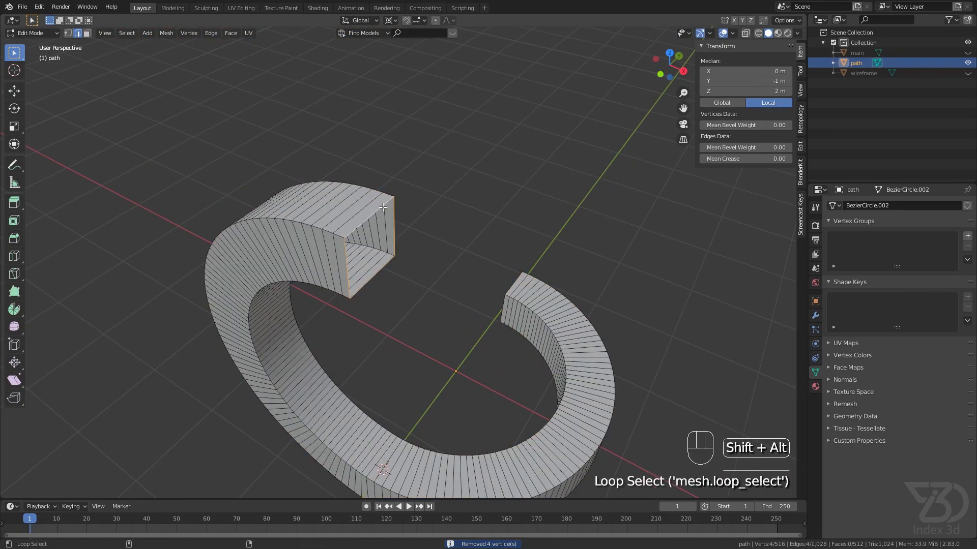
pyautogui.moveTo(394, 222); pyautogui.dragTo(403, 225, button='middle')
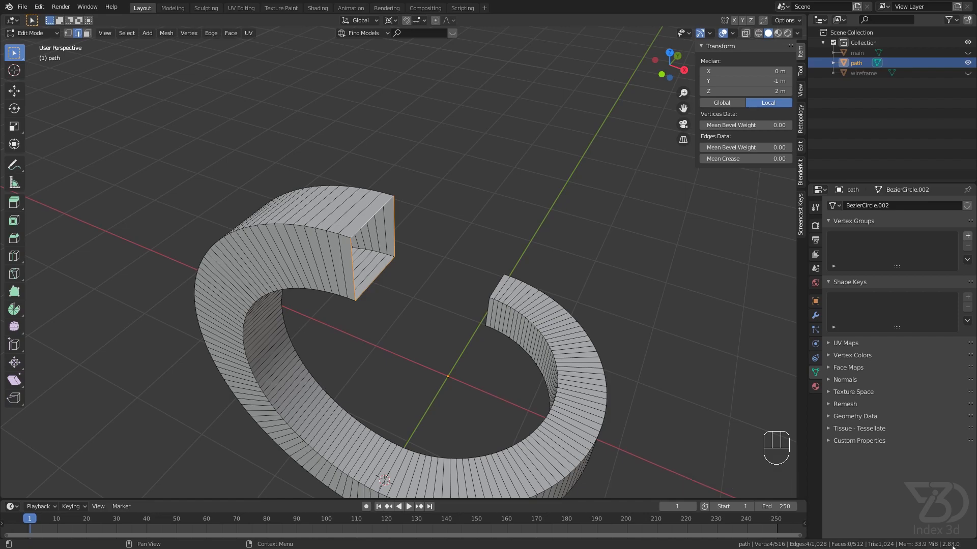
pyautogui.scroll(1, 379, 265)
pyautogui.press('m')
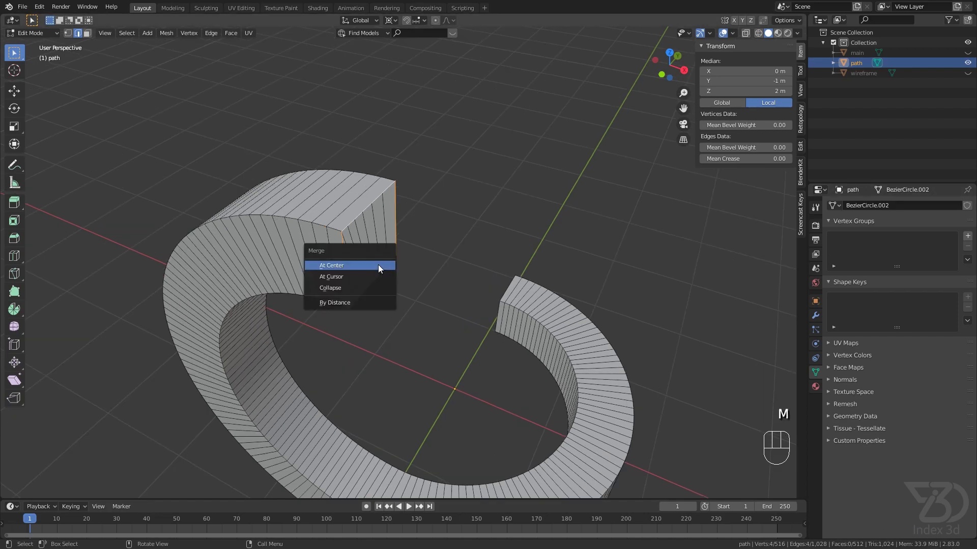
pyautogui.click(344, 287)
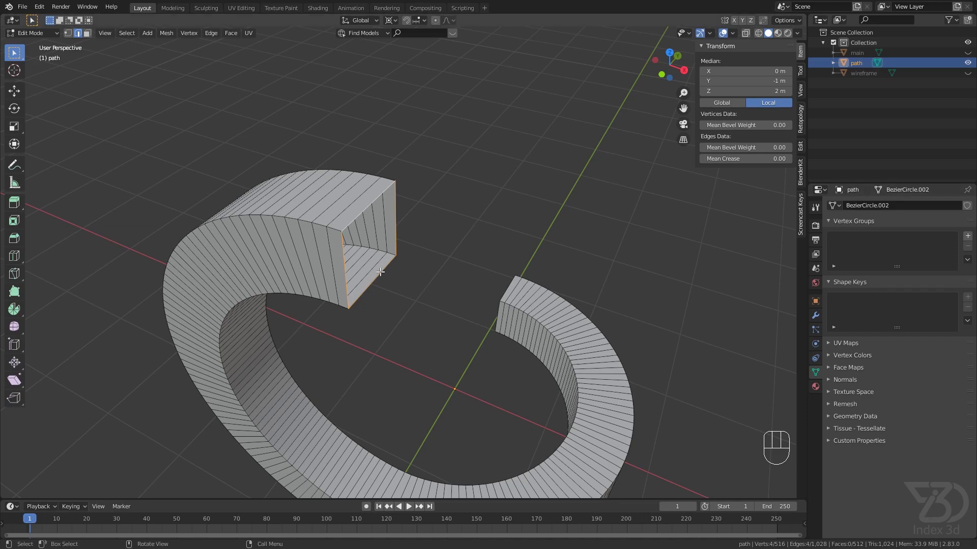
pyautogui.press('m')
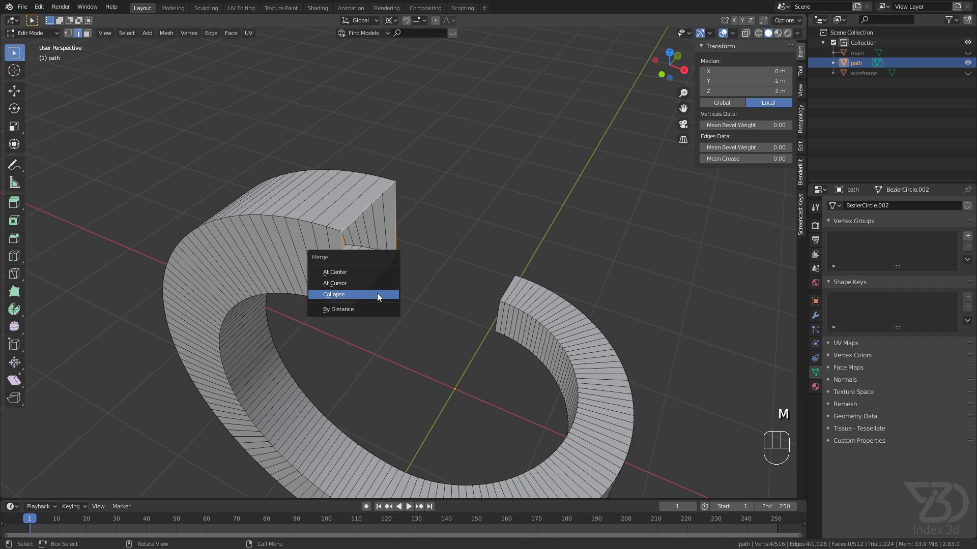
pyautogui.click(377, 293)
# Step: Select the boundary edge loop at the path's other, flat-lying open end and merge it with Collapse
pyautogui.moveTo(370, 249); pyautogui.dragTo(392, 270, button='middle')
pyautogui.scroll(5, 470, 199)
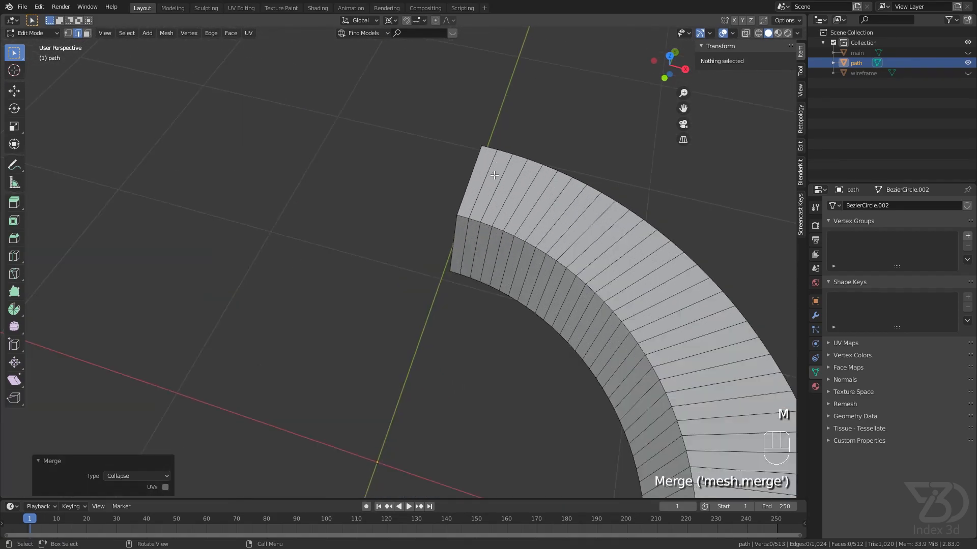
pyautogui.click(468, 182)
pyautogui.moveTo(468, 182); pyautogui.dragTo(496, 252, button='middle')
pyautogui.keyDown('alt'); pyautogui.keyDown('shift'); pyautogui.click(475, 286); pyautogui.keyUp('shift'); pyautogui.keyUp('alt')
pyautogui.press('m')
pyautogui.click(502, 243)
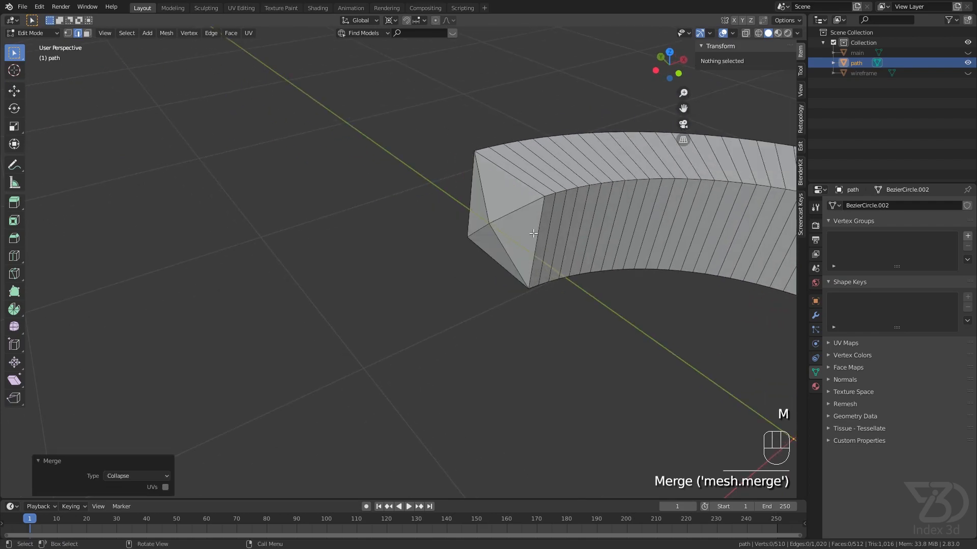
# Step: Select the entire linked path mesh and smooth its vertices with a smoothing factor of about 0.709
pyautogui.scroll(-6, 610, 234)
pyautogui.moveTo(619, 234); pyautogui.dragTo(557, 251, button='middle')
pyautogui.scroll(2, 593, 234)
pyautogui.click(593, 233)
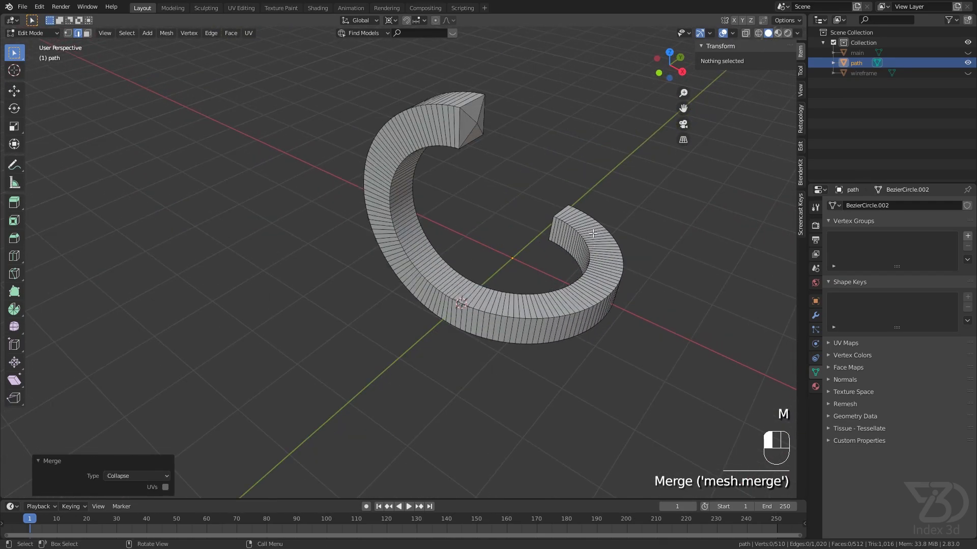
pyautogui.press('l')
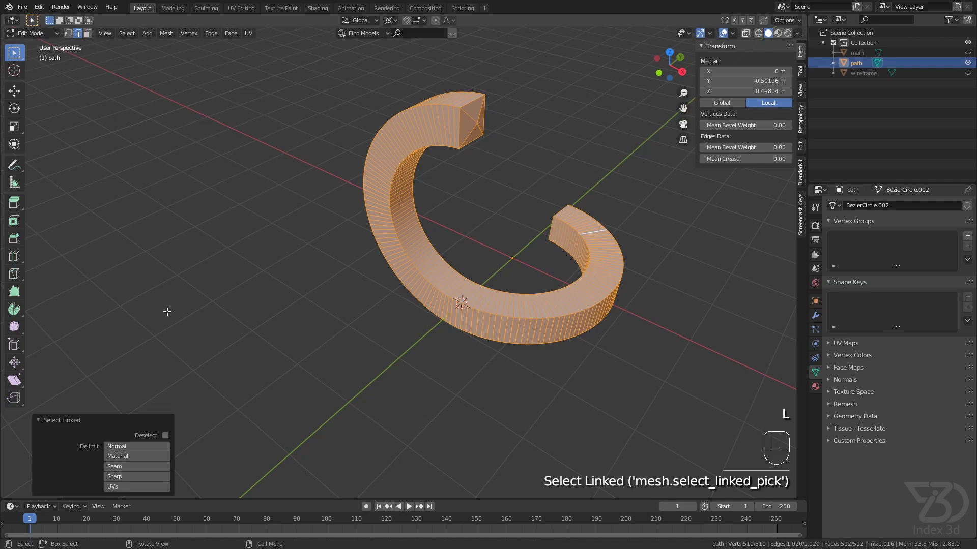
pyautogui.click(11, 328)
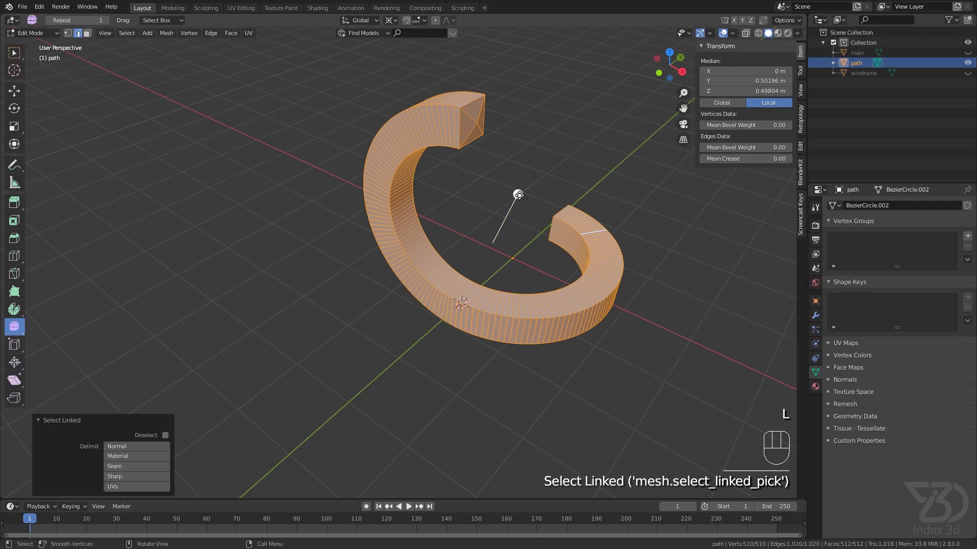
pyautogui.click(17, 331)
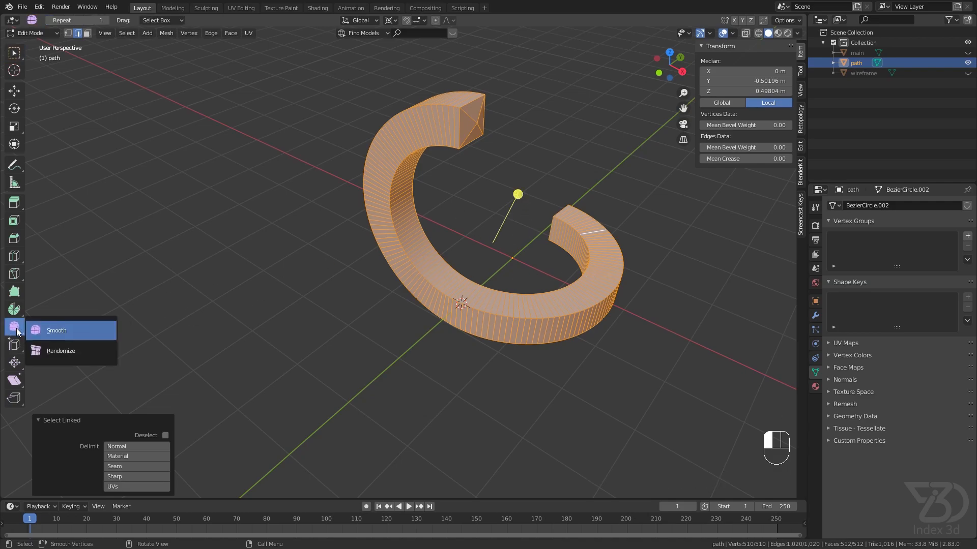
pyautogui.moveTo(517, 194); pyautogui.dragTo(404, 198)
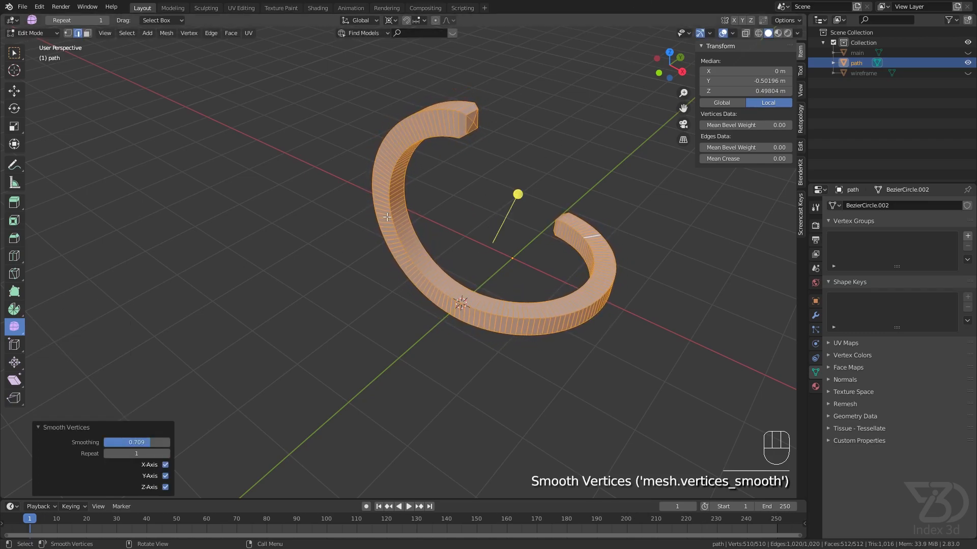
# Step: Raise the Smooth Vertices repeat count to 23 to shrink the path mesh into a thin curve
pyautogui.moveTo(152, 453); pyautogui.dragTo(189, 454)
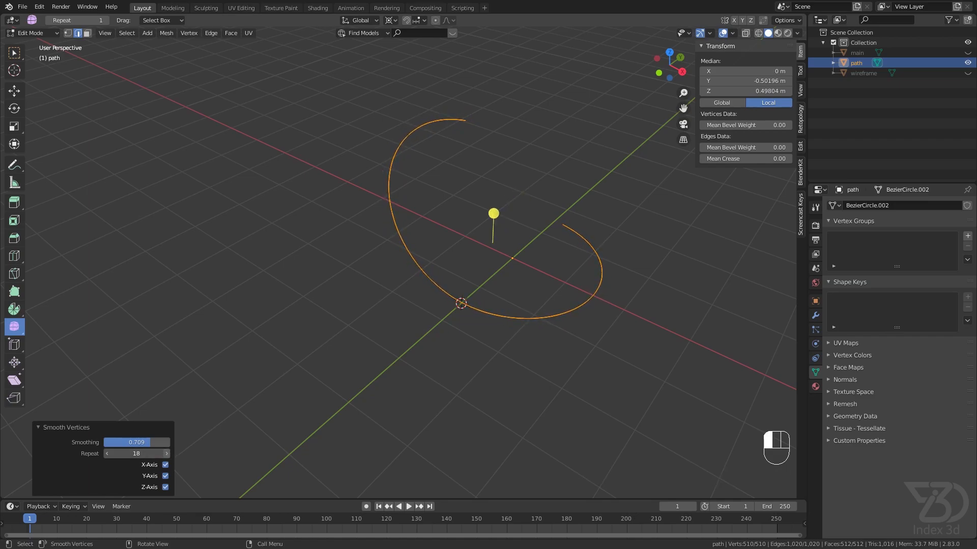
pyautogui.scroll(4, 465, 155)
pyautogui.keyDown('shift'); pyautogui.moveTo(444, 98); pyautogui.dragTo(430, 237, button='middle'); pyautogui.keyUp('shift')
pyautogui.scroll(2, 437, 249)
pyautogui.scroll(-1, 507, 309)
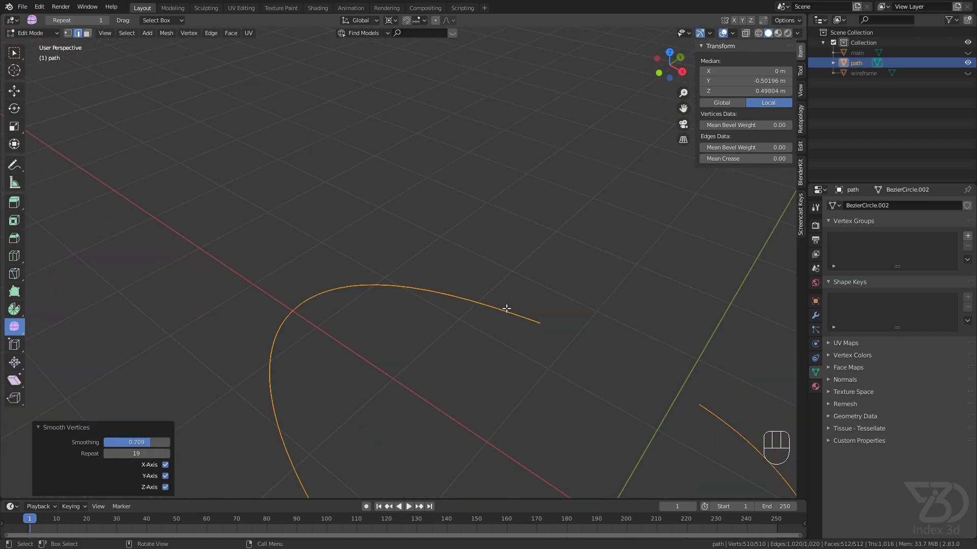
pyautogui.click(166, 453)
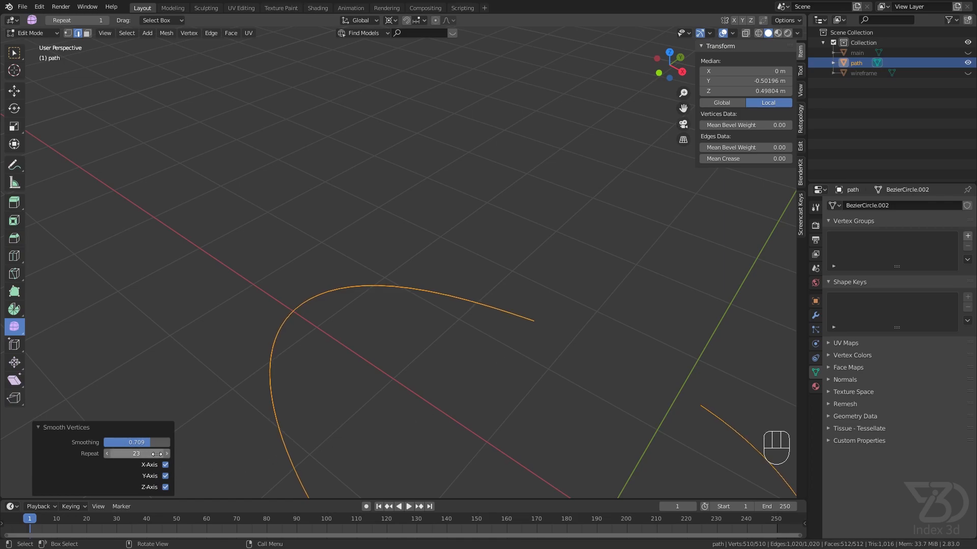
# Step: Lower the Smooth Vertices repeat count to 17
pyautogui.click(105, 455)
pyautogui.click(105, 456)
pyautogui.click(105, 456)
pyautogui.click(105, 455)
pyautogui.click(105, 455)
pyautogui.click(106, 456)
pyautogui.scroll(-3, 458, 365)
pyautogui.keyDown('shift'); pyautogui.moveTo(458, 364); pyautogui.dragTo(438, 281, button='middle'); pyautogui.keyUp('shift')
pyautogui.scroll(-2, 404, 277)
pyautogui.scroll(3, 414, 229)
pyautogui.scroll(2, 405, 180)
pyautogui.scroll(-4, 411, 175)
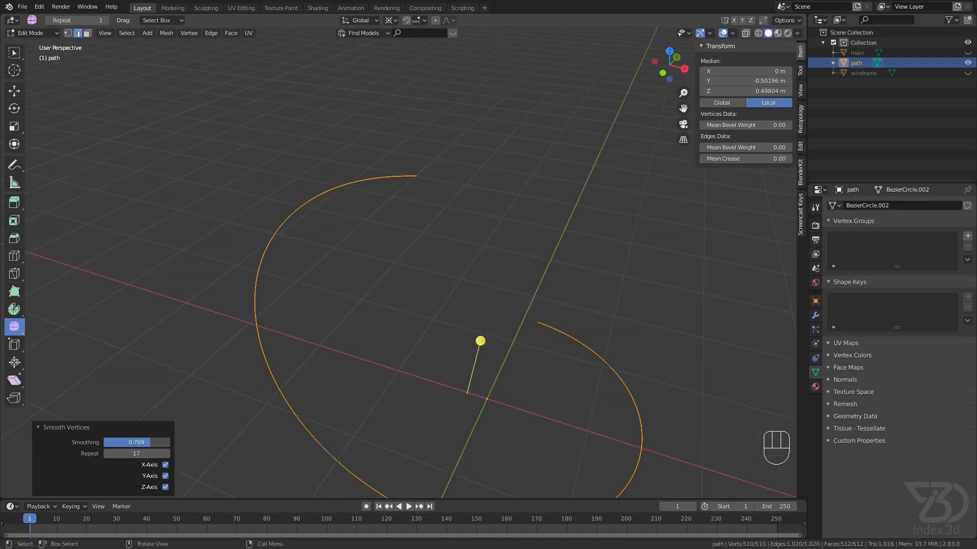
# Step: Set the Smooth Vertices smoothing factor to 1.000 and reduce the repeat count to 6
pyautogui.moveTo(480, 341); pyautogui.dragTo(427, 362)
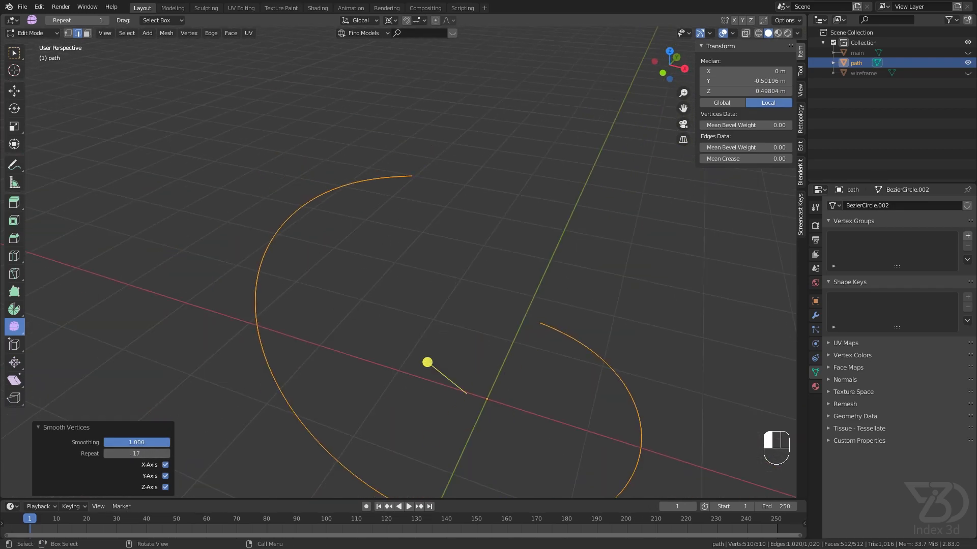
pyautogui.click(107, 455)
pyautogui.click(106, 454)
pyautogui.click(107, 455)
pyautogui.click(107, 455)
pyautogui.click(107, 455)
pyautogui.scroll(5, 443, 163)
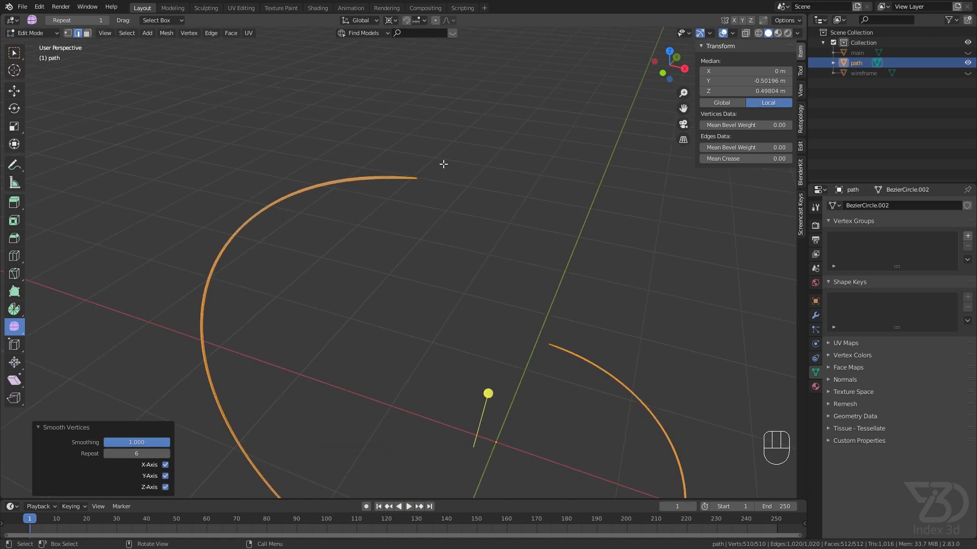
pyautogui.scroll(-1, 349, 210)
pyautogui.keyDown('shift'); pyautogui.moveTo(331, 222); pyautogui.dragTo(358, 226, button='middle'); pyautogui.keyUp('shift')
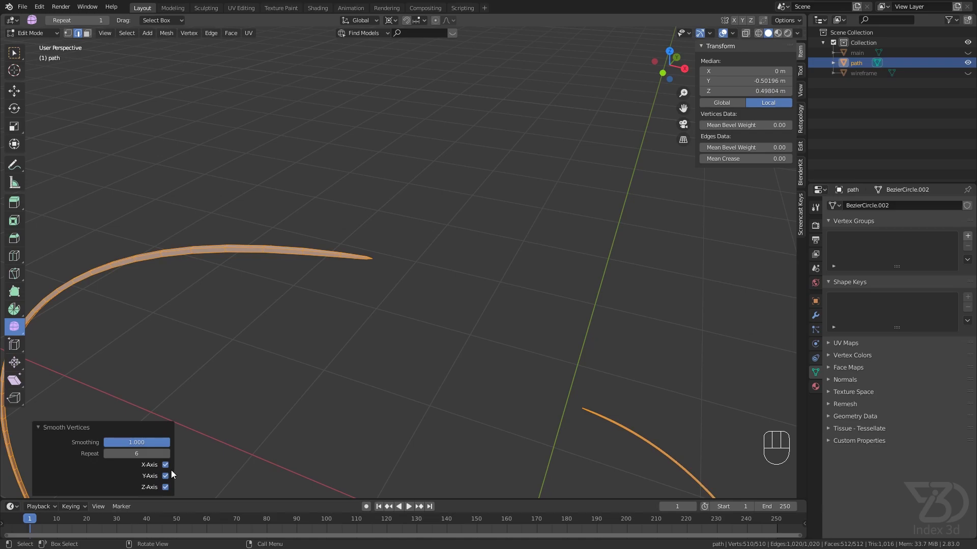
# Step: Raise the Smooth Vertices repeat count to 10 so the path mesh shrinks into a thin curve
pyautogui.click(168, 454)
pyautogui.click(168, 453)
pyautogui.click(168, 453)
pyautogui.click(167, 453)
pyautogui.scroll(-5, 381, 347)
pyautogui.keyDown('shift'); pyautogui.moveTo(384, 346); pyautogui.dragTo(425, 320, button='middle'); pyautogui.keyUp('shift')
pyautogui.scroll(4, 527, 316)
pyautogui.scroll(-4, 527, 316)
pyautogui.moveTo(528, 316); pyautogui.dragTo(487, 310, button='middle')
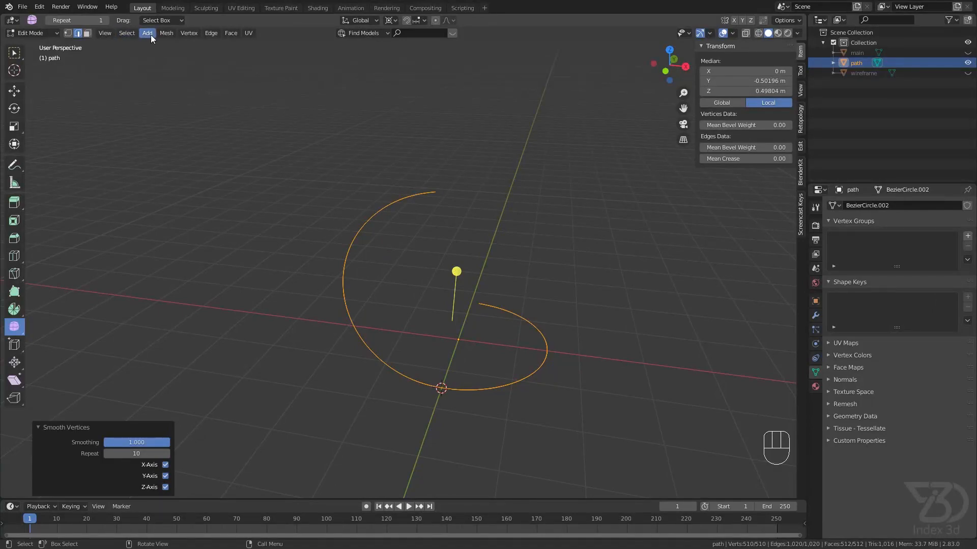
# Step: Merge the path's overlapping vertices by distance with a merge distance of 0.0101 m
pyautogui.click(168, 33)
pyautogui.moveTo(212, 253)
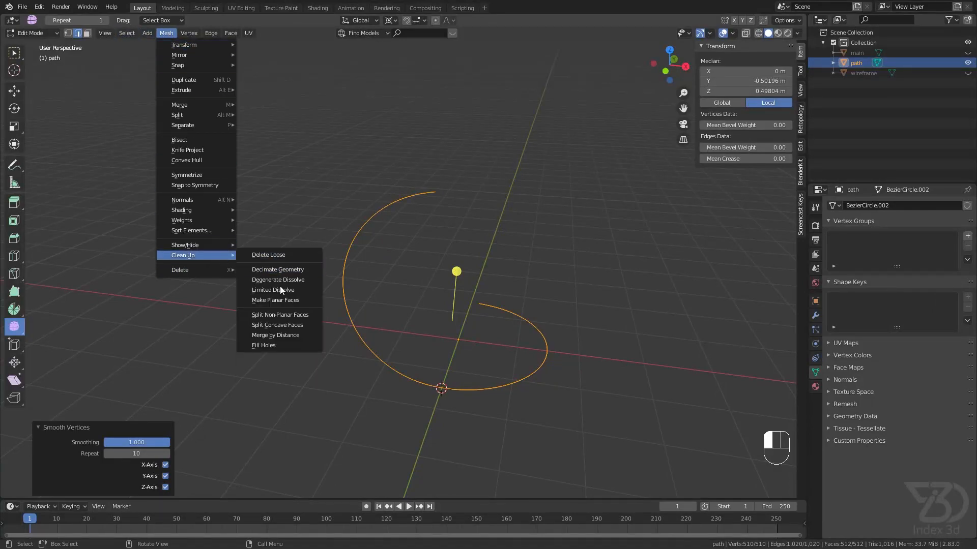
pyautogui.click(286, 337)
pyautogui.scroll(1, 463, 358)
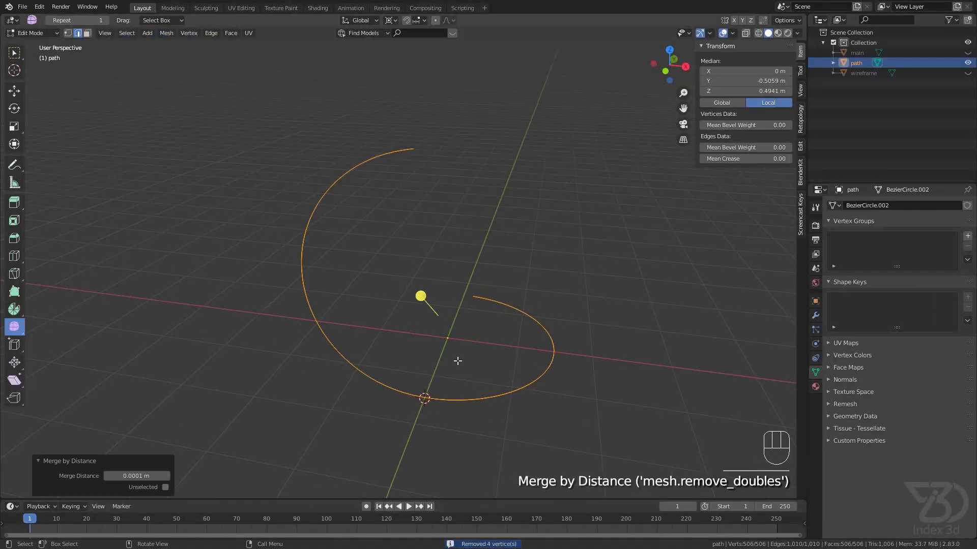
pyautogui.click(167, 476)
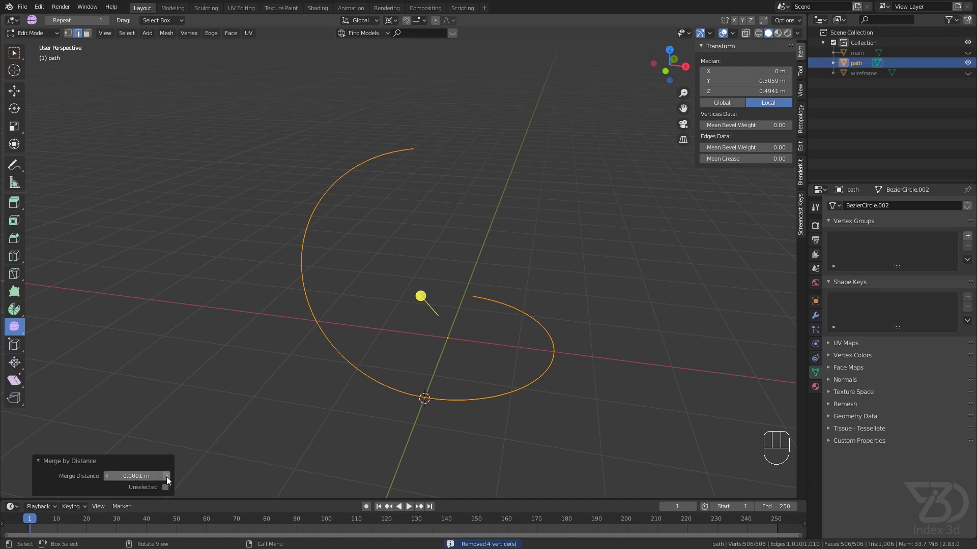
pyautogui.scroll(5, 358, 181)
pyautogui.scroll(-5, 397, 185)
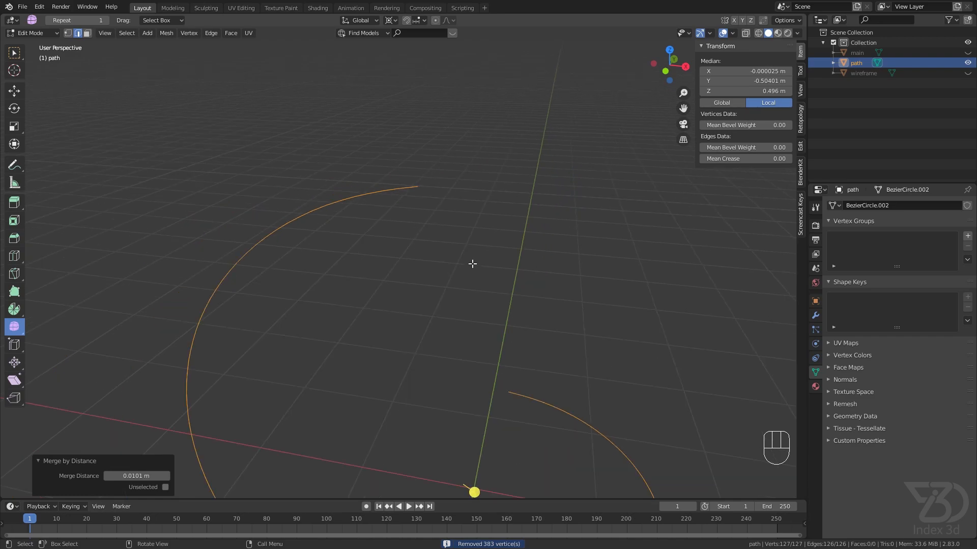
# Step: Switch to vertex selection, pick the vertex next to the path's raised end, activate Select Box and try to move the vertex
pyautogui.press('1')
pyautogui.scroll(3, 458, 244)
pyautogui.click(413, 201)
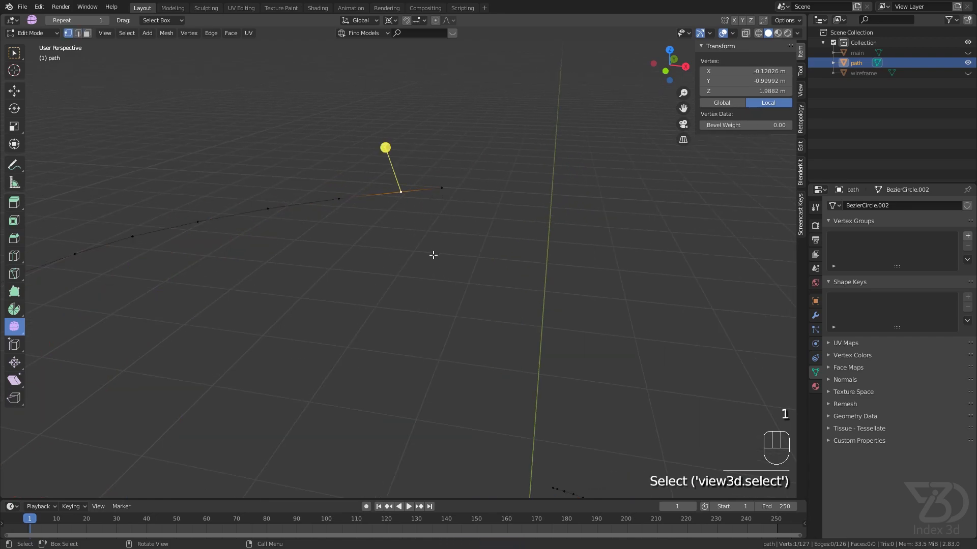
pyautogui.click(15, 54)
pyautogui.press('g')
pyautogui.rightClick(417, 252)
pyautogui.scroll(-4, 433, 235)
# Step: Save the file and unhide the main object
pyautogui.hotkey('shift', 'c')
pyautogui.moveTo(449, 239); pyautogui.dragTo(465, 273, button='middle')
pyautogui.hotkey('ctrl', 's')
pyautogui.click(968, 53)
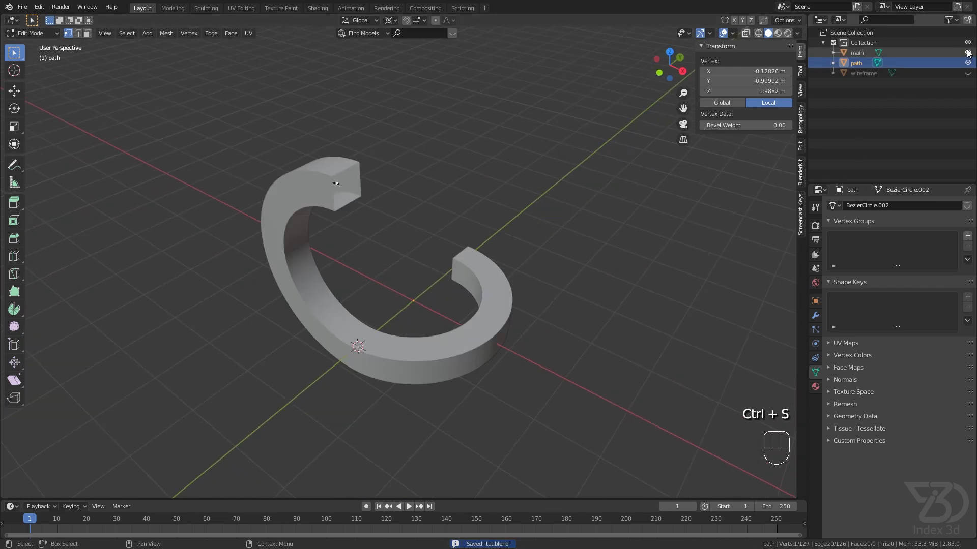
pyautogui.scroll(3, 514, 245)
pyautogui.scroll(5, 440, 286)
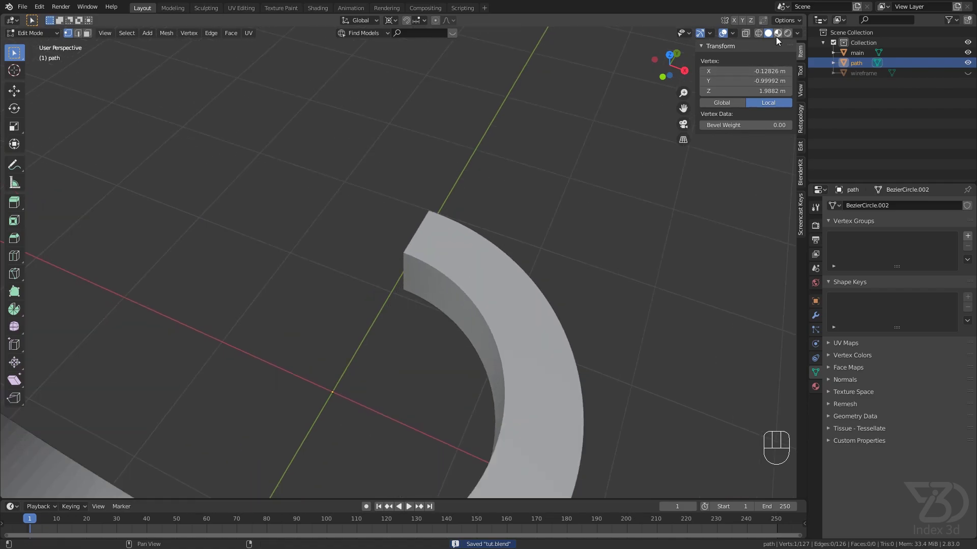
# Step: Enable X-ray in top view and select the path's end vertex at the flat-lying open end
pyautogui.click(745, 34)
pyautogui.press('KP_7')
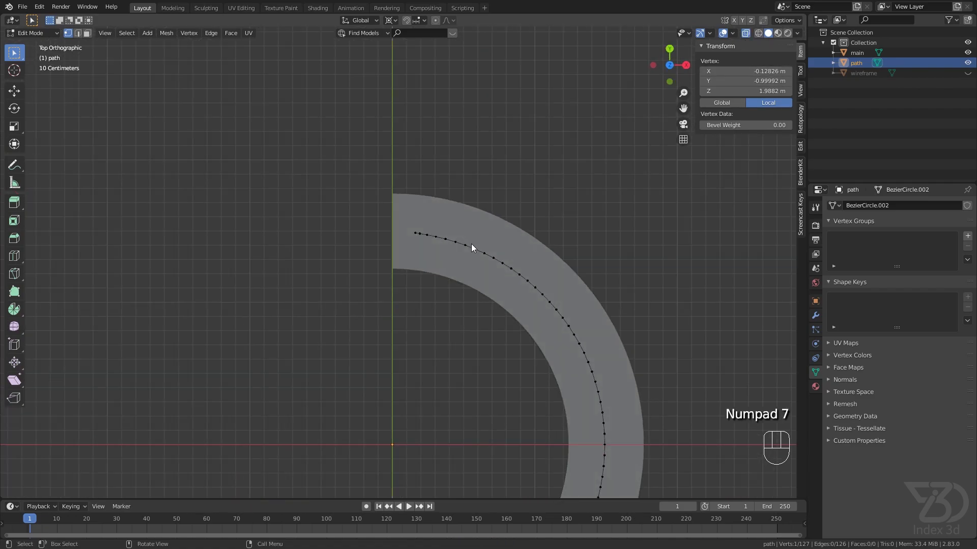
pyautogui.scroll(-3, 537, 281)
pyautogui.keyDown('shift'); pyautogui.moveTo(565, 305); pyautogui.dragTo(505, 241, button='middle'); pyautogui.keyUp('shift')
pyautogui.scroll(-2, 499, 218)
pyautogui.scroll(4, 505, 241)
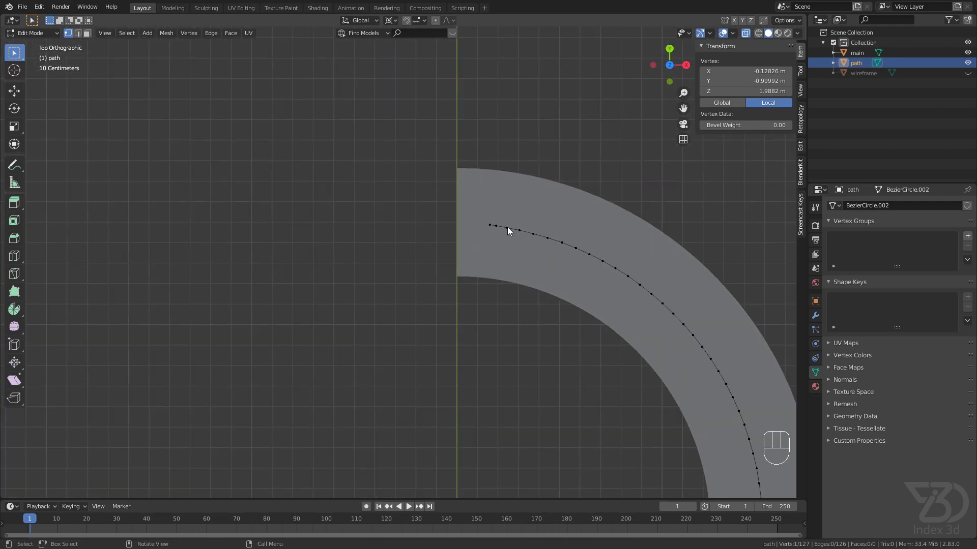
pyautogui.click(471, 228)
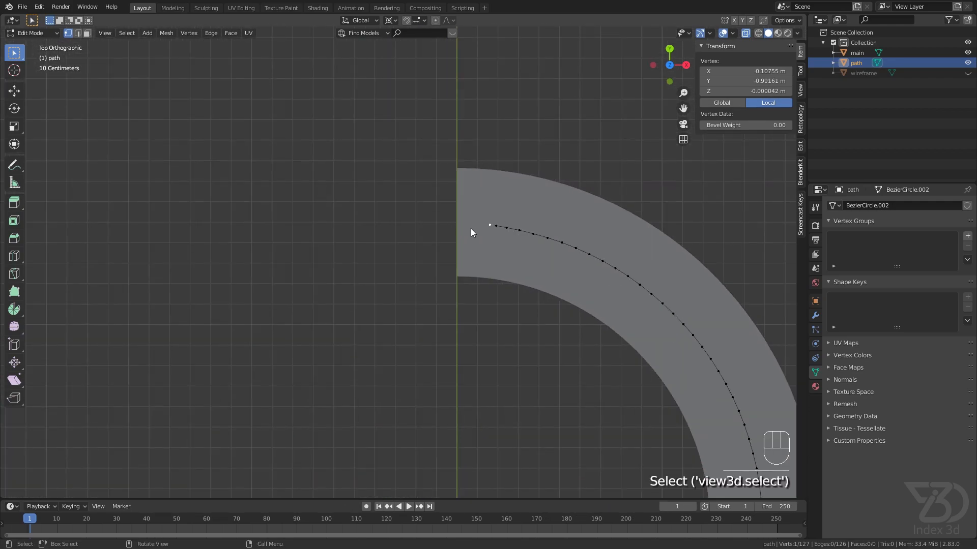
# Step: Switch to editing the main object's mesh and select the boundary edge loop at its flat-lying open end
pyautogui.press('Tab')
pyautogui.press('Tab')
pyautogui.click(507, 195)
pyautogui.press('Tab')
pyautogui.click(521, 193)
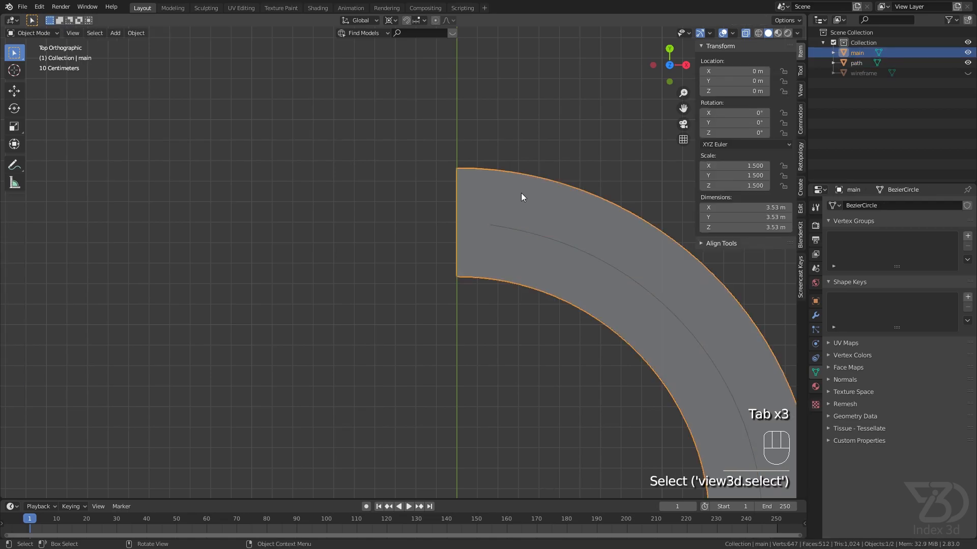
pyautogui.press('Tab')
pyautogui.moveTo(521, 194); pyautogui.dragTo(503, 177, button='middle')
pyautogui.click(466, 211)
pyautogui.click(448, 189)
pyautogui.keyDown('alt'); pyautogui.keyDown('shift'); pyautogui.click(464, 212); pyautogui.keyUp('shift'); pyautogui.keyUp('alt')
# Step: Snap the 3D cursor to the selected boundary loop and save the file
pyautogui.moveTo(489, 222); pyautogui.dragTo(471, 220, button='middle')
pyautogui.hotkey('shift', 's')
pyautogui.click(498, 281)
pyautogui.hotkey('ctrl', 's')
pyautogui.press('KP_7')
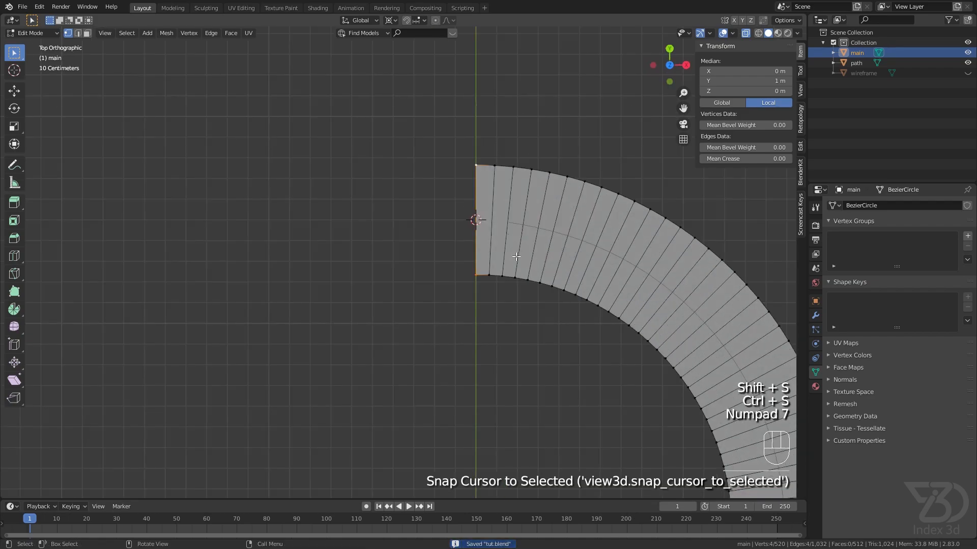
# Step: Extrude the path's end vertex at the flat-lying end and snap the new vertex to the 3D cursor
pyautogui.press('Tab')
pyautogui.click(520, 227)
pyautogui.click(524, 226)
pyautogui.press('Tab')
pyautogui.scroll(1, 508, 224)
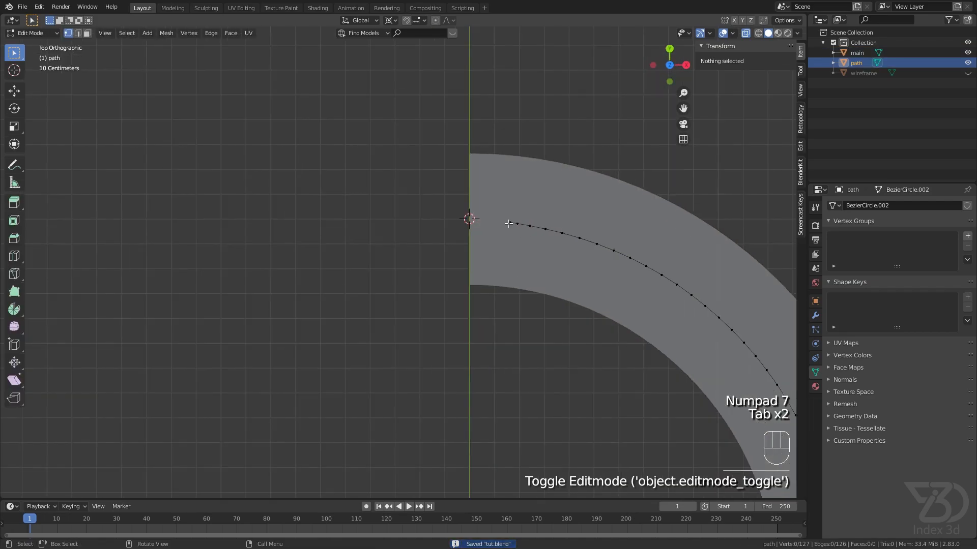
pyautogui.click(509, 223)
pyautogui.press('e')
pyautogui.click(501, 220)
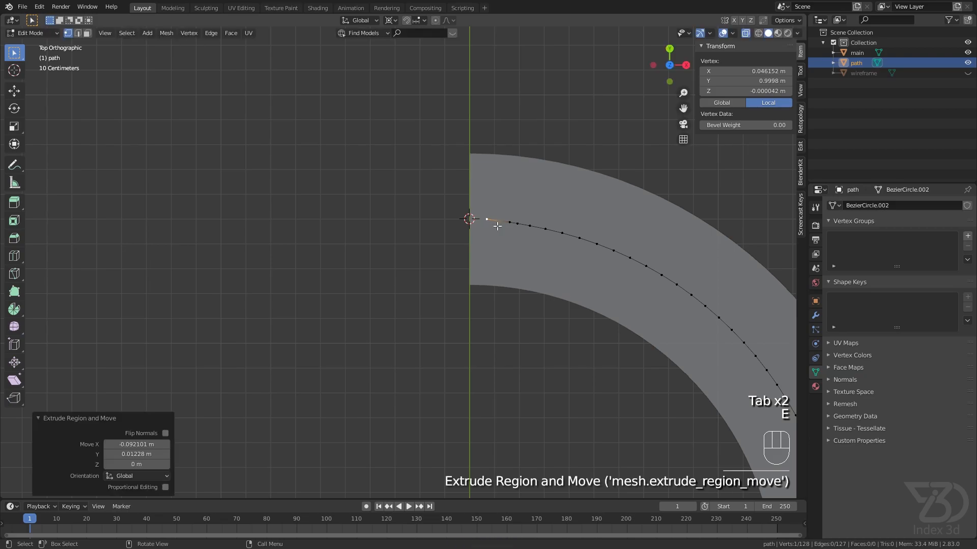
pyautogui.hotkey('shift', 's')
pyautogui.click(526, 163)
pyautogui.scroll(-5, 526, 164)
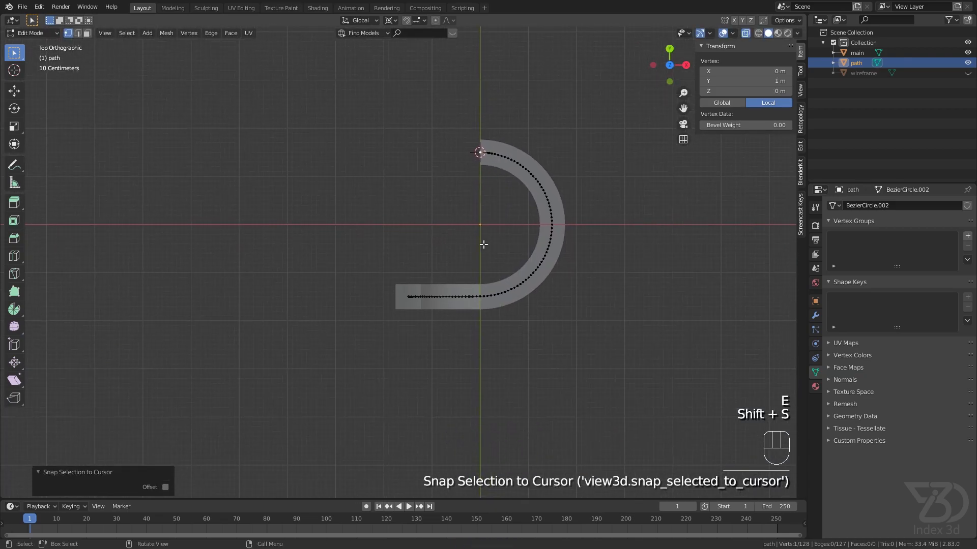
# Step: Select the boundary edge loop at the main object's raised open end and snap the 3D cursor to it
pyautogui.scroll(3, 438, 299)
pyautogui.moveTo(438, 299); pyautogui.dragTo(497, 299, button='middle')
pyautogui.press('Tab')
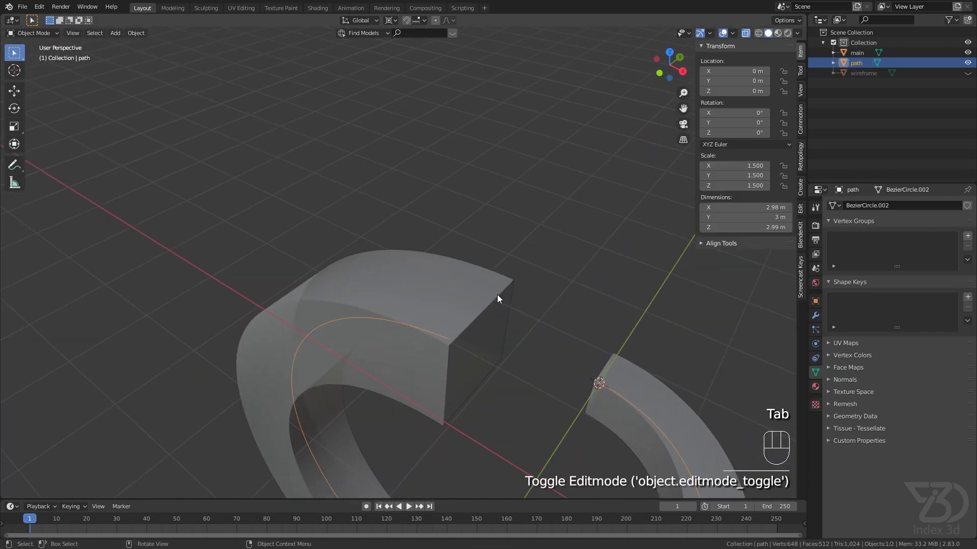
pyautogui.click(496, 295)
pyautogui.press('Tab')
pyautogui.click(513, 294)
pyautogui.keyDown('alt'); pyautogui.keyDown('shift'); pyautogui.click(535, 292); pyautogui.keyUp('shift'); pyautogui.keyUp('alt')
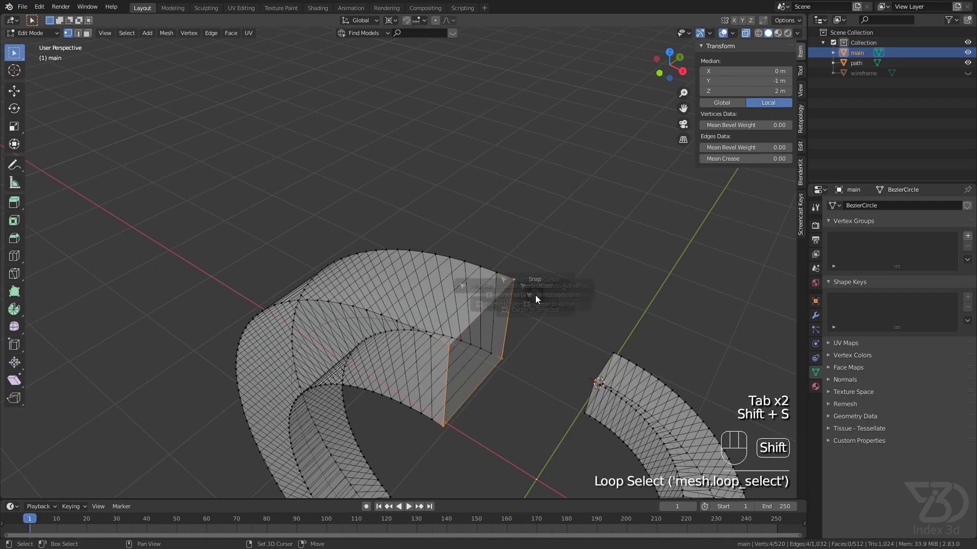
pyautogui.click(533, 342)
# Step: Edit the path again and snap its end vertex at the raised end to the 3D cursor
pyautogui.press('Tab')
pyautogui.scroll(1, 468, 363)
pyautogui.moveTo(446, 343); pyautogui.dragTo(450, 364, button='middle')
pyautogui.press('Tab')
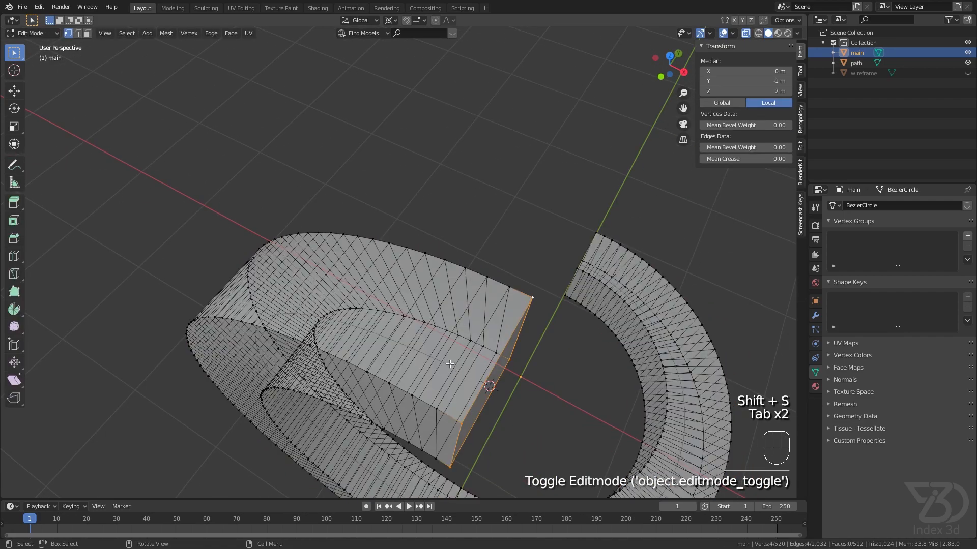
pyautogui.press('Tab')
pyautogui.click(443, 363)
pyautogui.press('Tab')
pyautogui.click(482, 385)
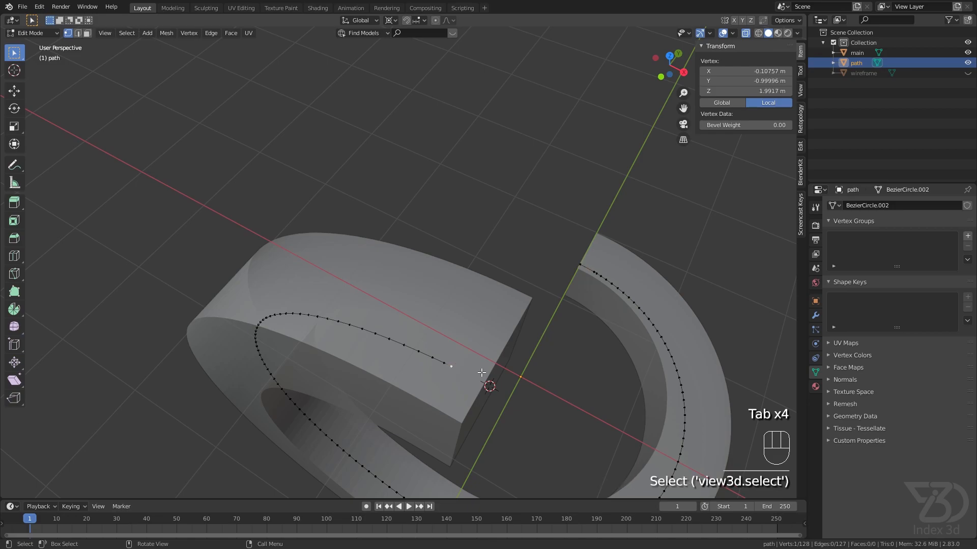
pyautogui.hotkey('shift', 's')
pyautogui.click(509, 243)
pyautogui.moveTo(505, 383); pyautogui.dragTo(474, 342, button='middle')
pyautogui.moveTo(473, 342); pyautogui.dragTo(493, 323, button='middle')
# Step: Save the file and return the path to Object Mode
pyautogui.hotkey('ctrl', 's')
pyautogui.press('KP_7')
pyautogui.hotkey('ctrl', 's')
pyautogui.press('Tab')
pyautogui.moveTo(493, 253); pyautogui.dragTo(476, 301, button='middle')
pyautogui.scroll(4, 463, 258)
pyautogui.scroll(4, 296, 182)
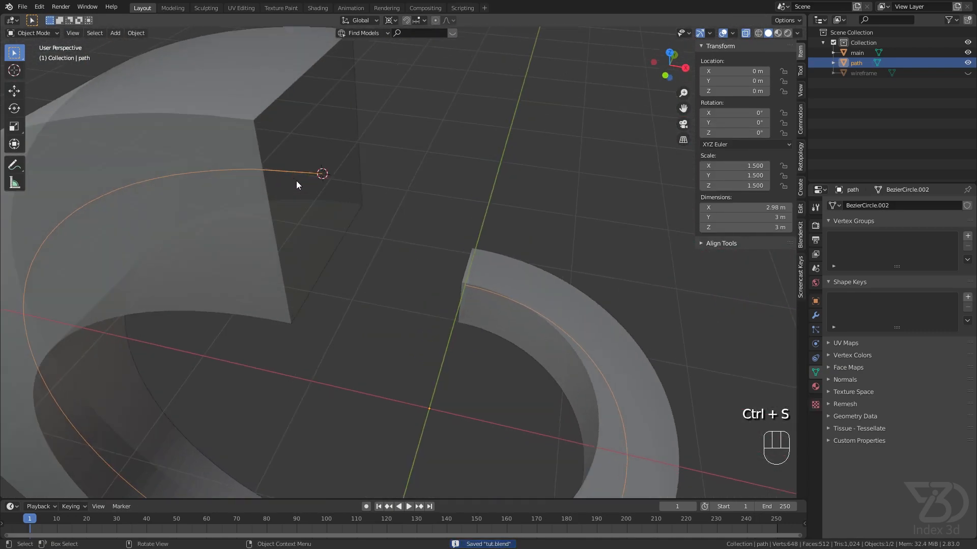
pyautogui.moveTo(504, 272); pyautogui.dragTo(487, 267, button='middle')
pyautogui.keyDown('shift'); pyautogui.moveTo(487, 267); pyautogui.dragTo(449, 242, button='middle'); pyautogui.keyUp('shift')
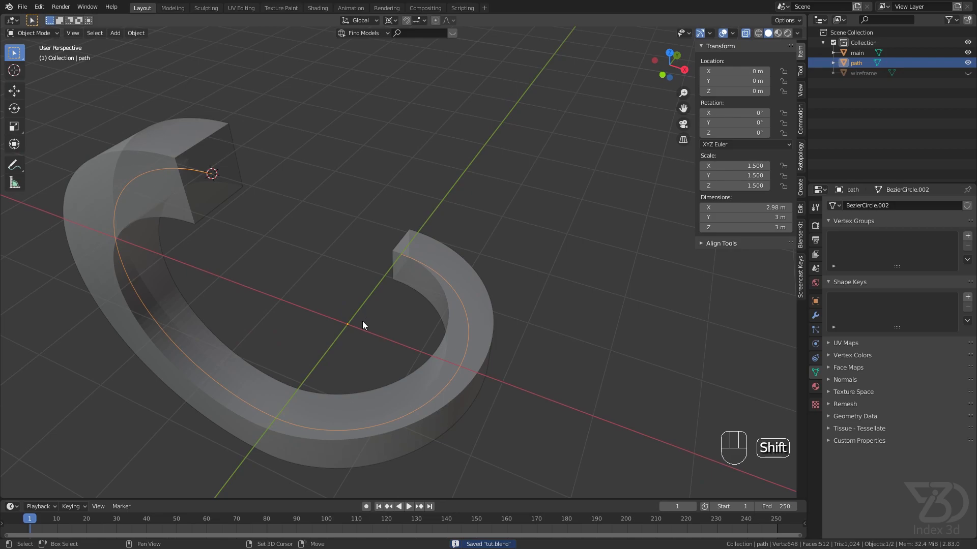
pyautogui.hotkey('shift', 'a')
pyautogui.moveTo(347, 311)
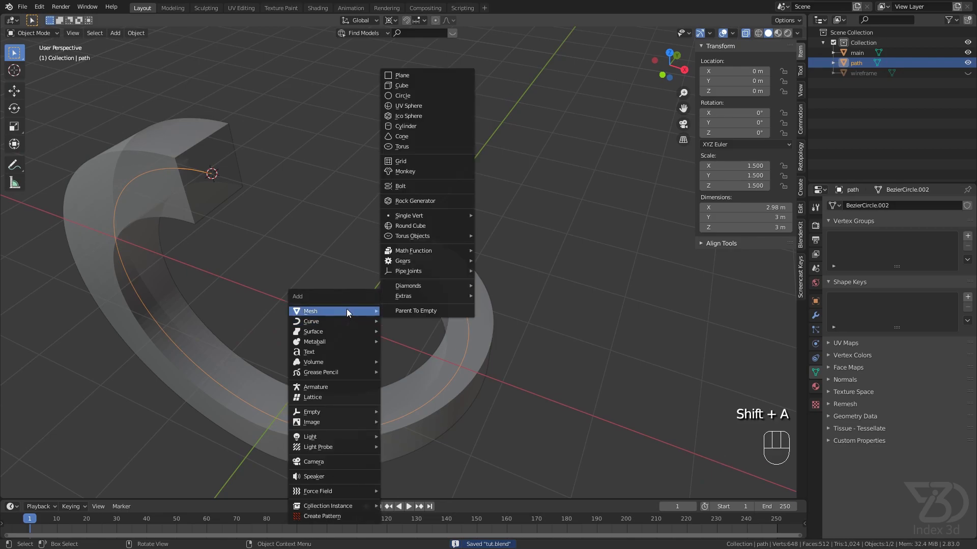
pyautogui.click(412, 147)
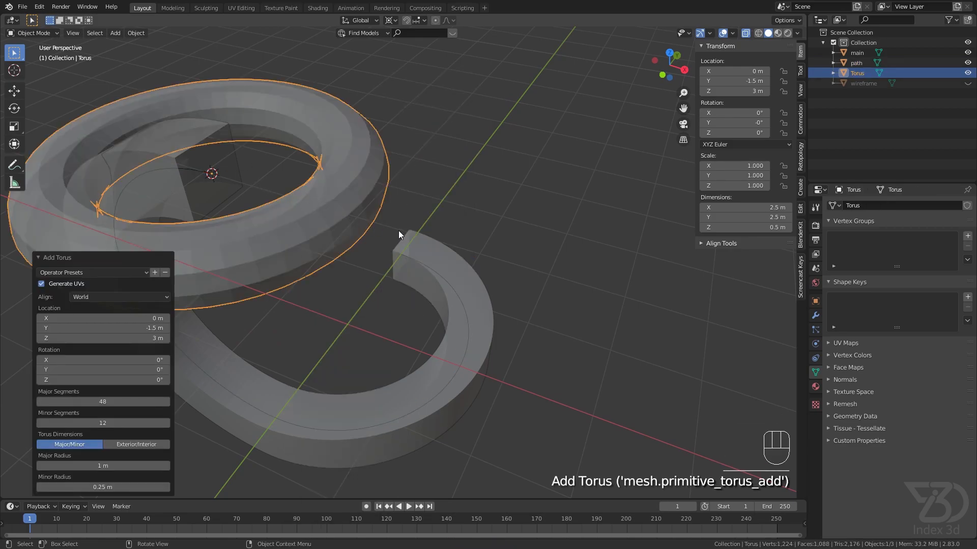
pyautogui.press('x')
# Step: Snap the 3D cursor to the world origin and add a mesh torus there
pyautogui.hotkey('shift', 's')
pyautogui.click(435, 368)
pyautogui.hotkey('shift', 'a')
pyautogui.moveTo(373, 325)
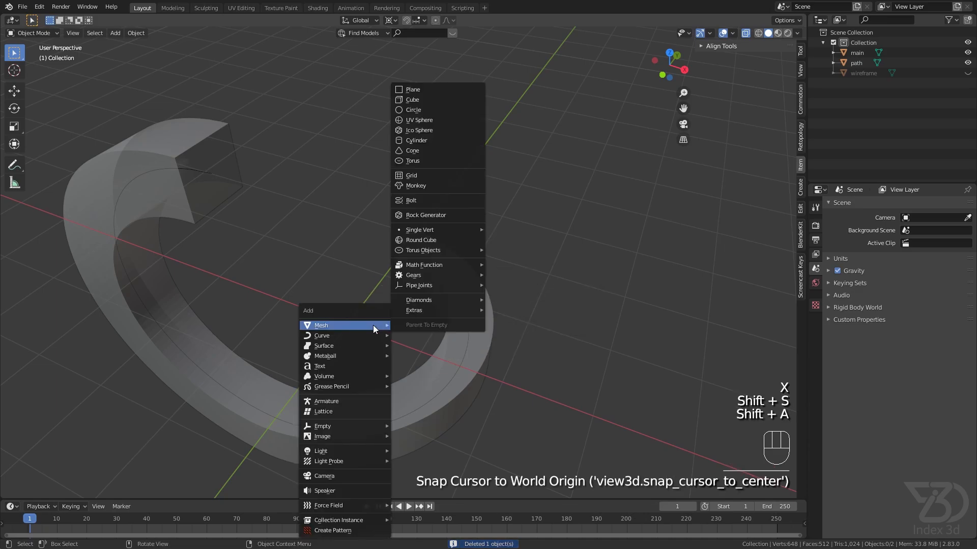
pyautogui.click(426, 161)
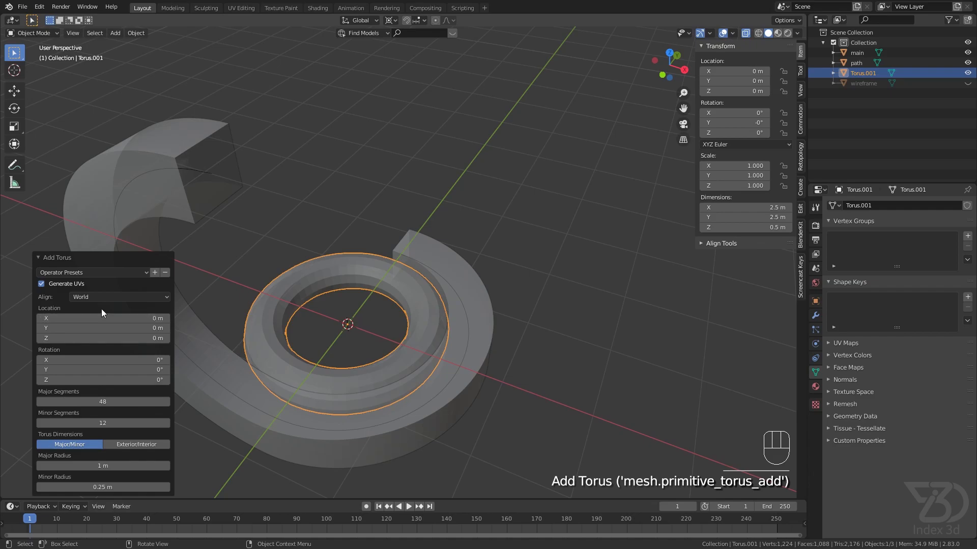
# Step: Set the torus's major radius to 0.6 m and minor radius to 0.09 m, and save the file
pyautogui.moveTo(115, 484); pyautogui.dragTo(70, 466)
pyautogui.moveTo(101, 488); pyautogui.dragTo(90, 466)
pyautogui.hotkey('ctrl', 's')
pyautogui.keyDown('shift'); pyautogui.moveTo(409, 374); pyautogui.dragTo(476, 316, button='middle'); pyautogui.keyUp('shift')
pyautogui.scroll(-1, 475, 316)
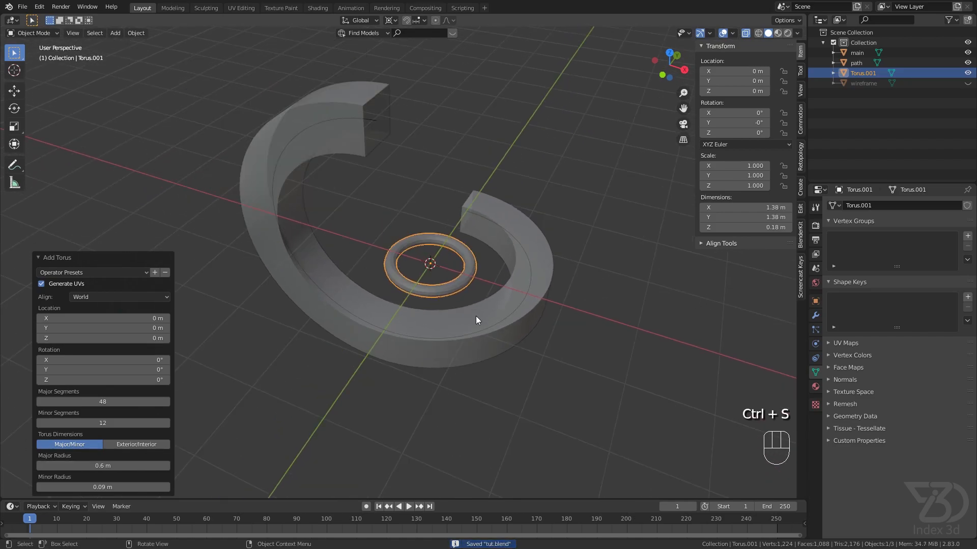
# Step: Select the main object and save the file with X-ray display turned off
pyautogui.scroll(3, 530, 290)
pyautogui.click(529, 286)
pyautogui.hotkey('ctrl', 's')
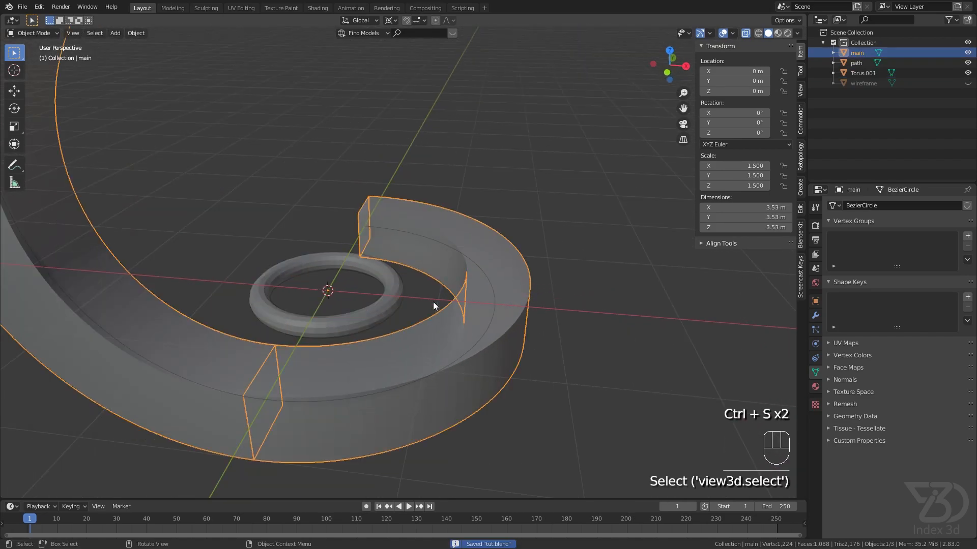
pyautogui.scroll(-3, 448, 298)
pyautogui.moveTo(423, 316); pyautogui.dragTo(410, 330, button='middle')
pyautogui.keyDown('shift'); pyautogui.moveTo(410, 330); pyautogui.dragTo(432, 224, button='middle'); pyautogui.keyUp('shift')
pyautogui.press('KP_7')
pyautogui.hotkey('ctrl', 's')
pyautogui.hotkey('ctrl', 's')
pyautogui.scroll(-2, 419, 243)
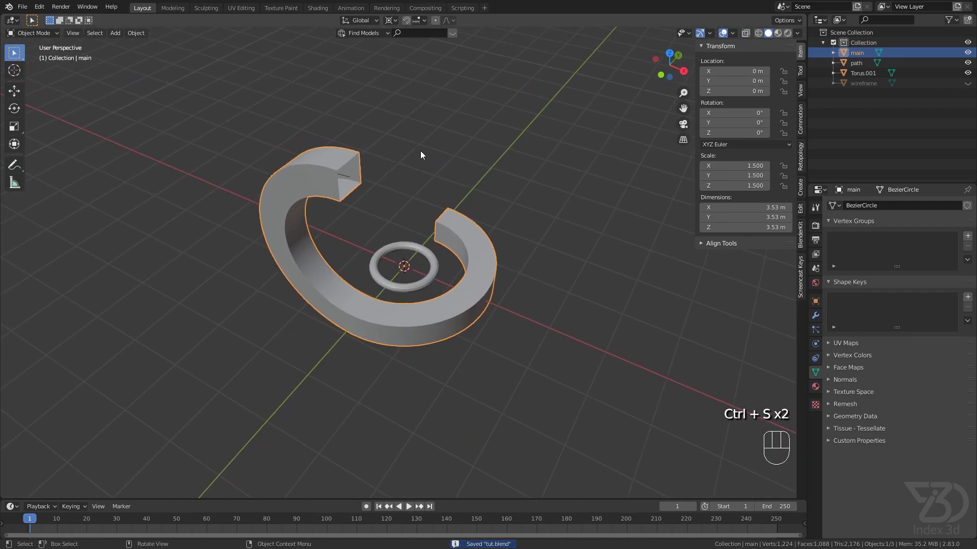
# Step: Select the torus and apply Shade Smooth to it
pyautogui.moveTo(420, 151); pyautogui.dragTo(432, 267, button='middle')
pyautogui.scroll(2, 437, 248)
pyautogui.click(447, 234)
pyautogui.scroll(2, 440, 264)
pyautogui.rightClick(436, 257)
pyautogui.click(431, 250)
# Step: Try Shade Smooth on the main object and set it back to Shade Flat
pyautogui.click(533, 239)
pyautogui.rightClick(529, 238)
pyautogui.click(528, 237)
pyautogui.scroll(-2, 437, 240)
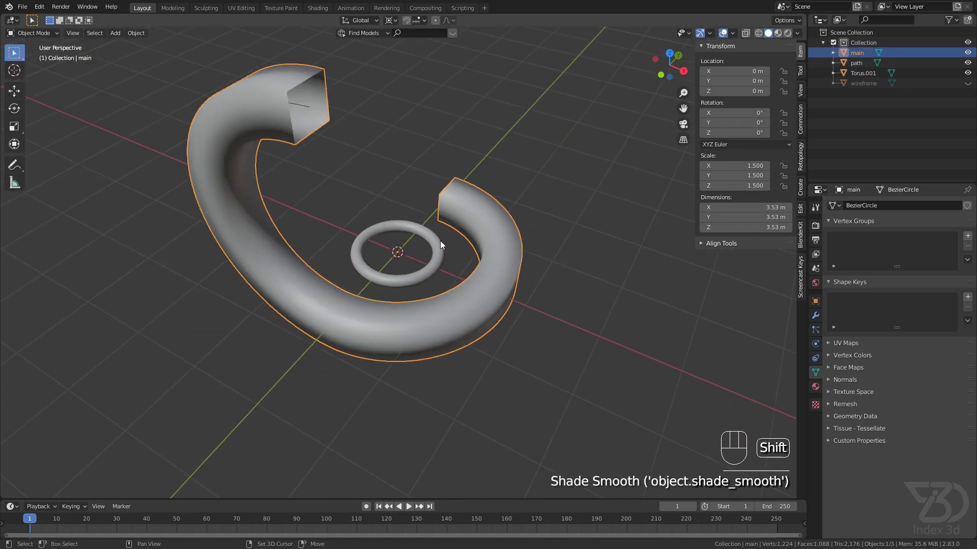
pyautogui.scroll(2, 437, 240)
pyautogui.rightClick(529, 274)
pyautogui.click(500, 286)
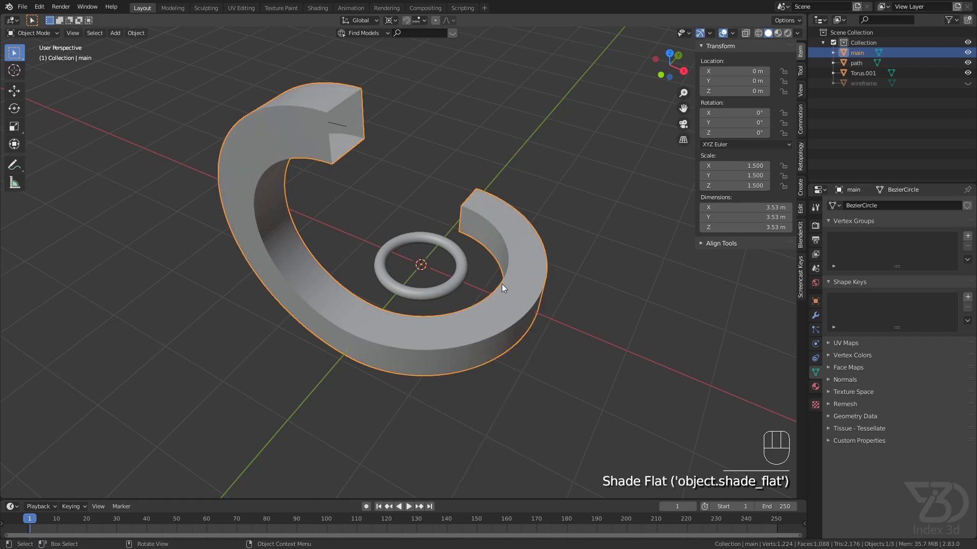
# Step: Hide the torus and path objects, leaving the main object selected
pyautogui.keyDown('shift'); pyautogui.moveTo(499, 286); pyautogui.dragTo(544, 294, button='middle'); pyautogui.keyUp('shift')
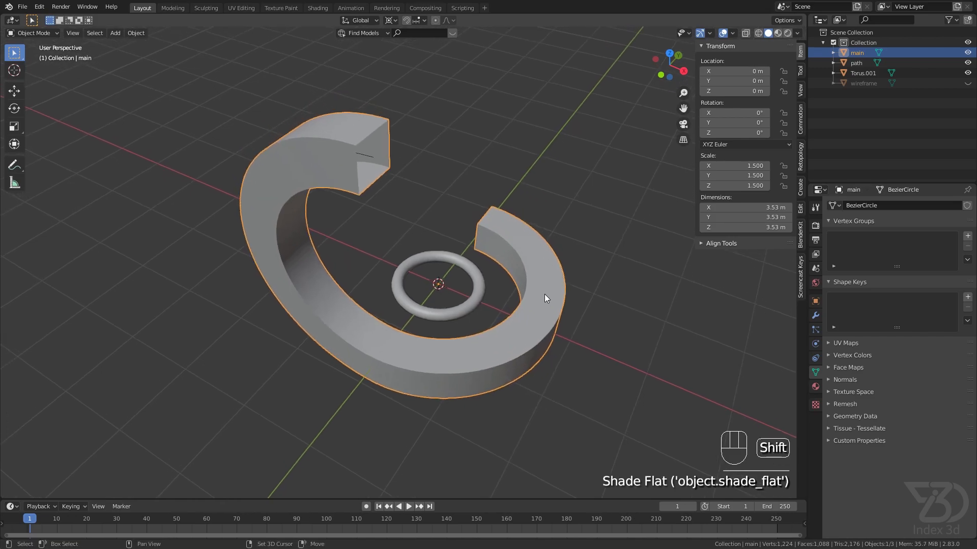
pyautogui.click(967, 72)
pyautogui.click(967, 62)
pyautogui.click(364, 163)
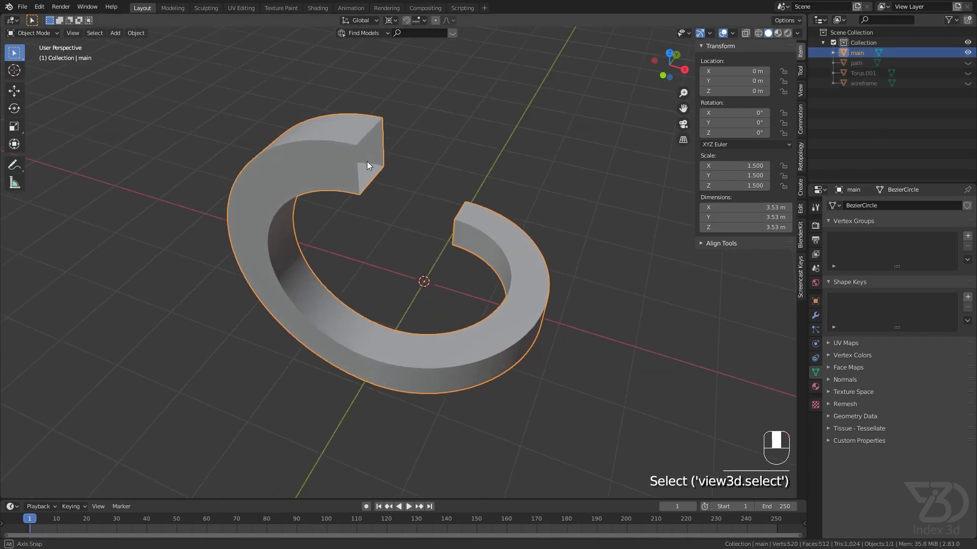
# Step: Delete the linked half of the main mesh that rises above the ground plane, keeping the flat half ring
pyautogui.press('Tab')
pyautogui.moveTo(346, 166); pyautogui.dragTo(337, 131, button='middle')
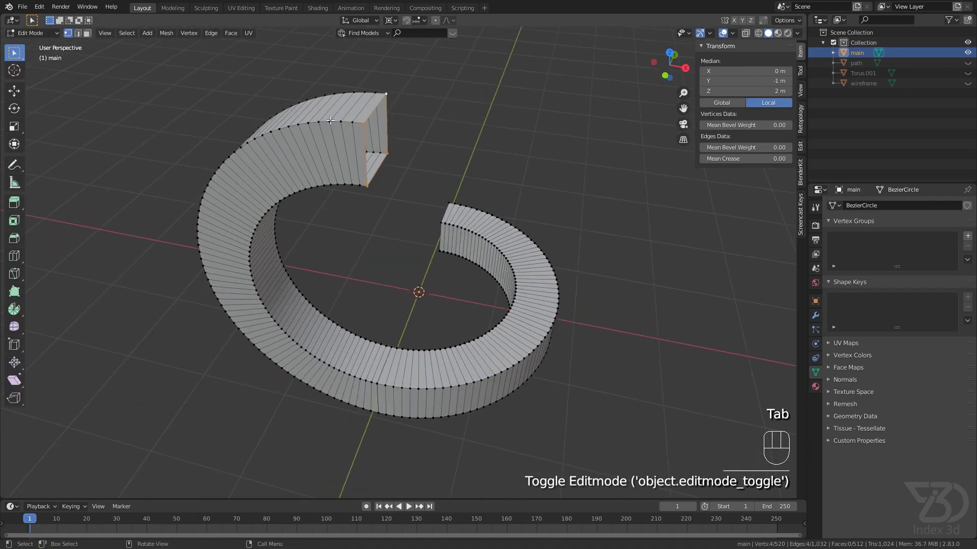
pyautogui.scroll(-2, 295, 255)
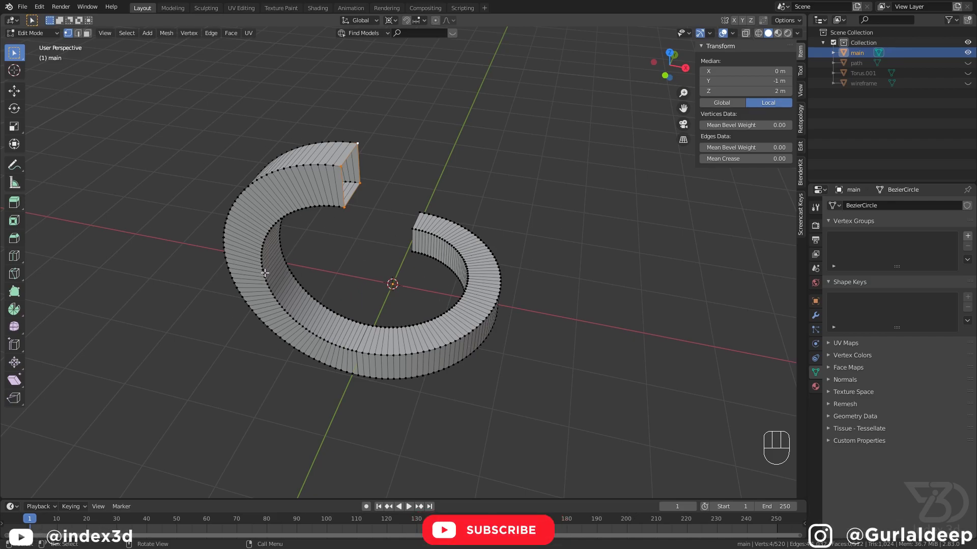
pyautogui.press('l')
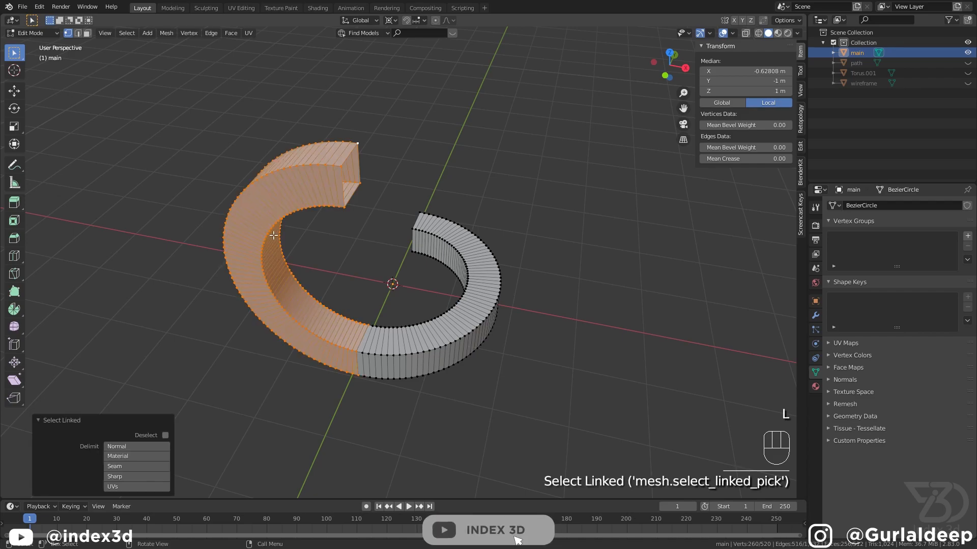
pyautogui.press('x')
pyautogui.click(255, 234)
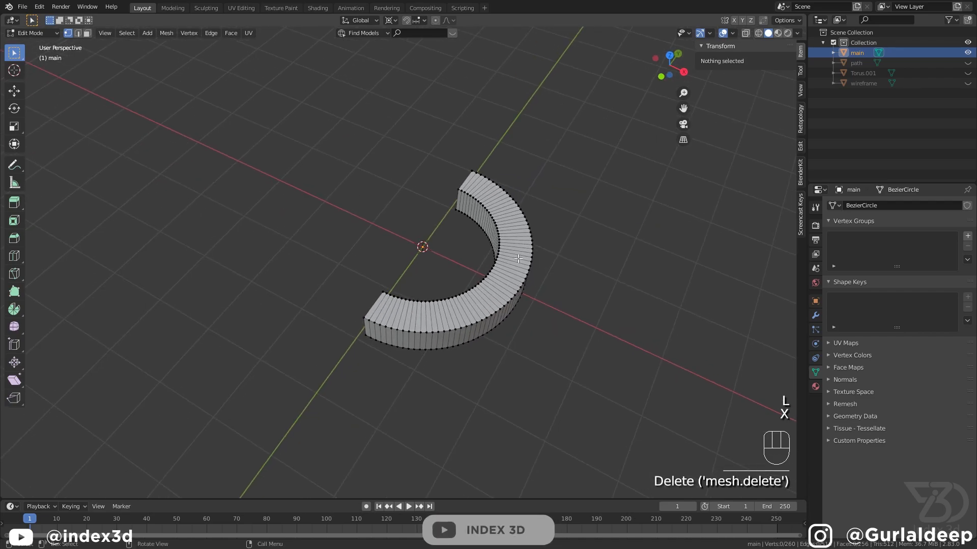
# Step: Return the main object to Object Mode and save the file
pyautogui.press('Tab')
pyautogui.press('KP_7')
pyautogui.hotkey('ctrl', 's')
pyautogui.keyDown('shift'); pyautogui.moveTo(485, 186); pyautogui.dragTo(481, 277, button='middle'); pyautogui.keyUp('shift')
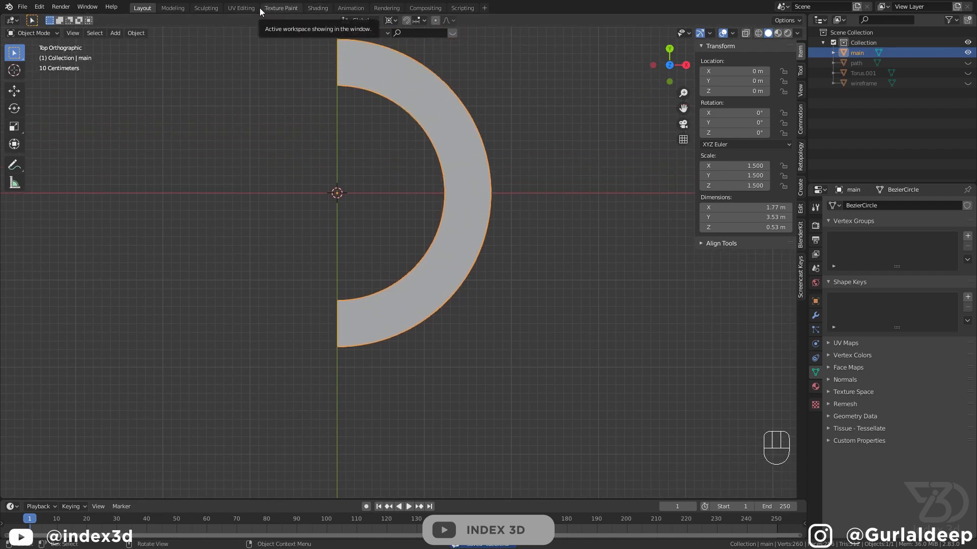
# Step: Switch to the UV Editing workspace and select all faces of the half ring in face select mode
pyautogui.click(241, 8)
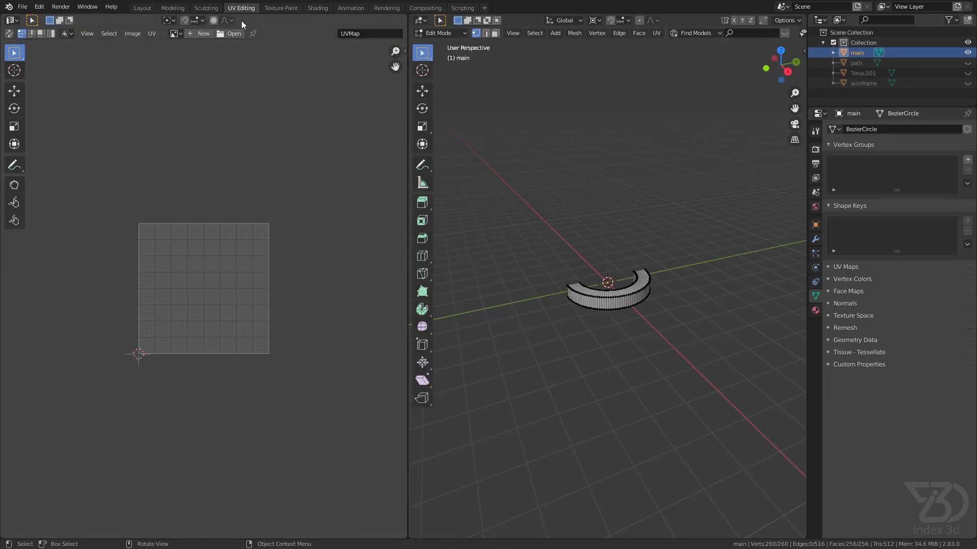
pyautogui.press('KP_7')
pyautogui.keyDown('shift'); pyautogui.moveTo(647, 273); pyautogui.dragTo(607, 267, button='middle'); pyautogui.keyUp('shift')
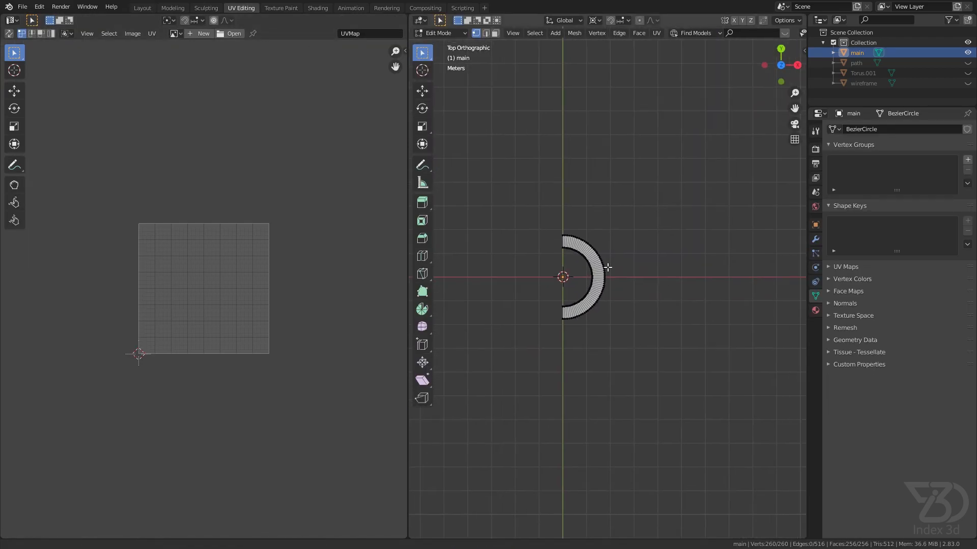
pyautogui.scroll(3, 605, 257)
pyautogui.press('Tab')
pyautogui.press('Tab')
pyautogui.press('3')
pyautogui.press('a')
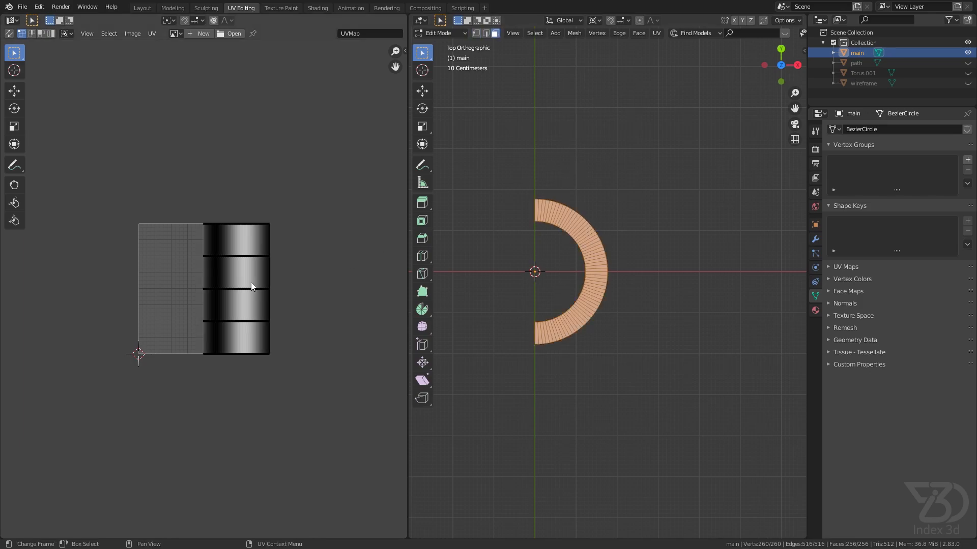
# Step: Select the entire linked UV layout of the half ring in the UV editor
pyautogui.scroll(4, 249, 264)
pyautogui.scroll(2, 313, 234)
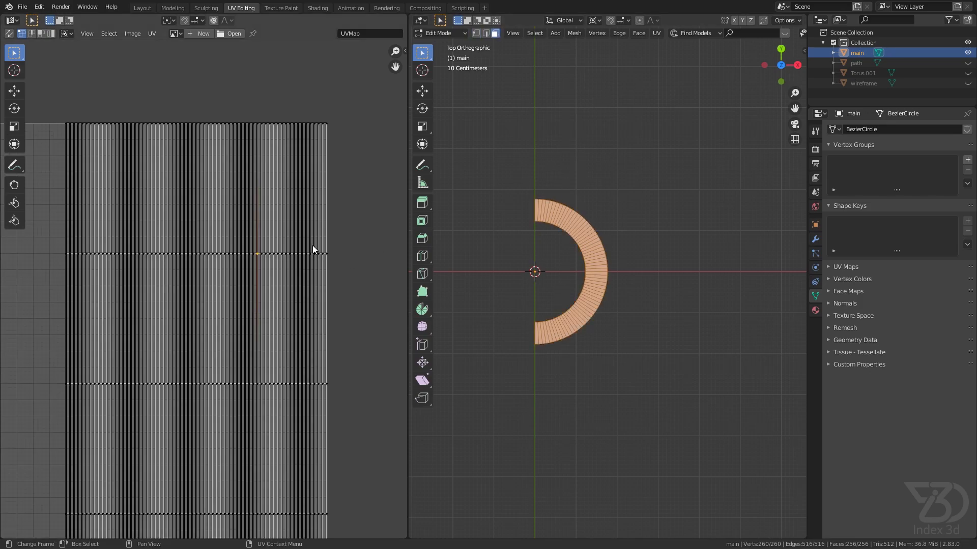
pyautogui.moveTo(80, 252); pyautogui.dragTo(43, 272)
pyautogui.scroll(-3, 199, 220)
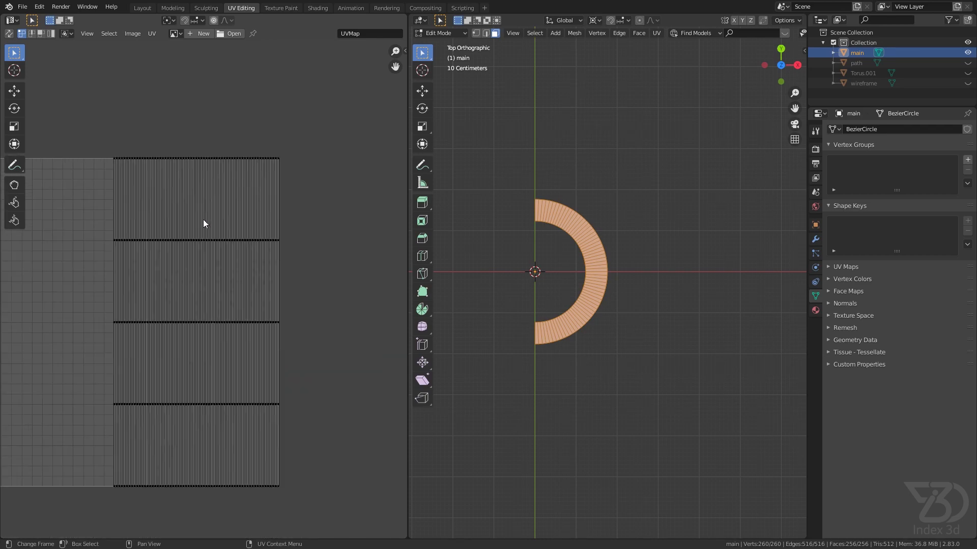
pyautogui.press('a')
pyautogui.hotkey('alt', 'a')
pyautogui.press('l')
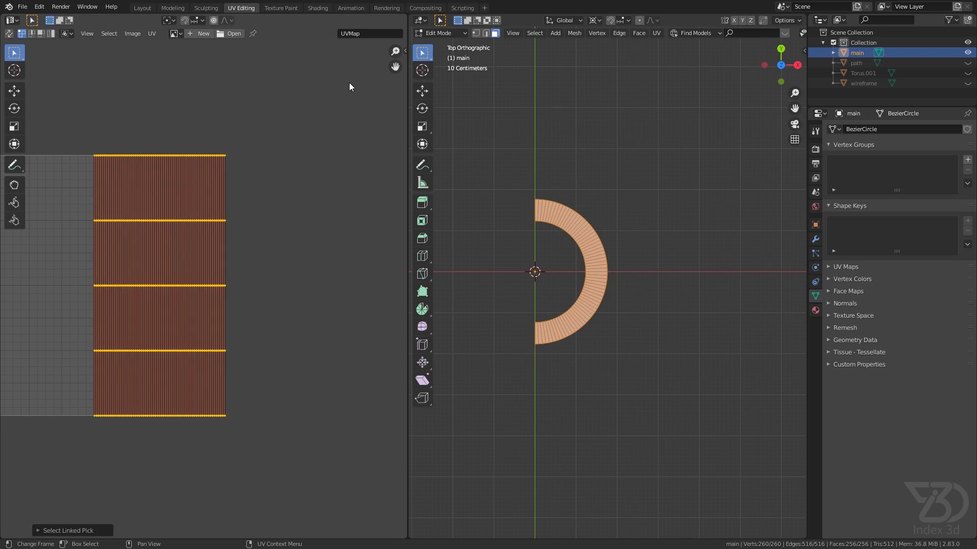
# Step: Stretch the selected UVs over the whole UV square with the TexTools Fill command
pyautogui.press('n')
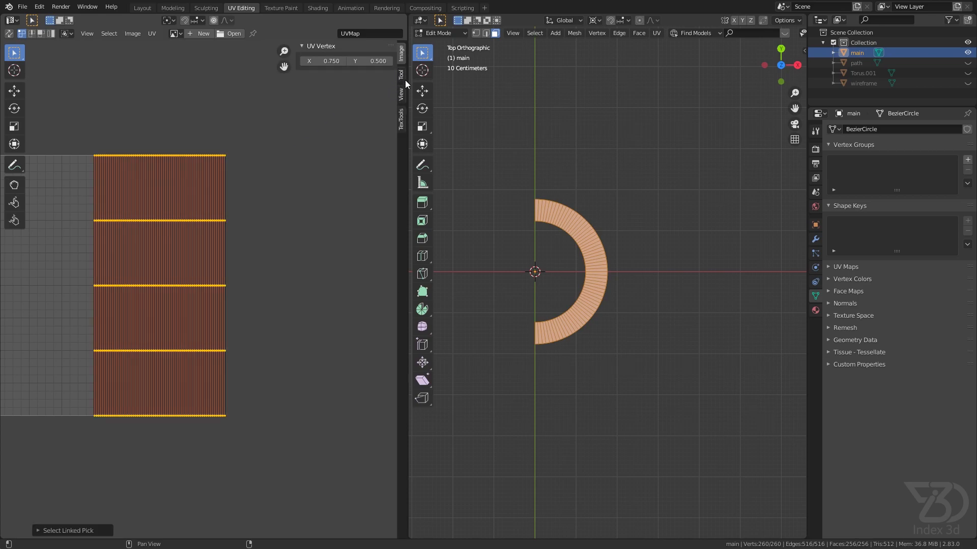
pyautogui.click(400, 118)
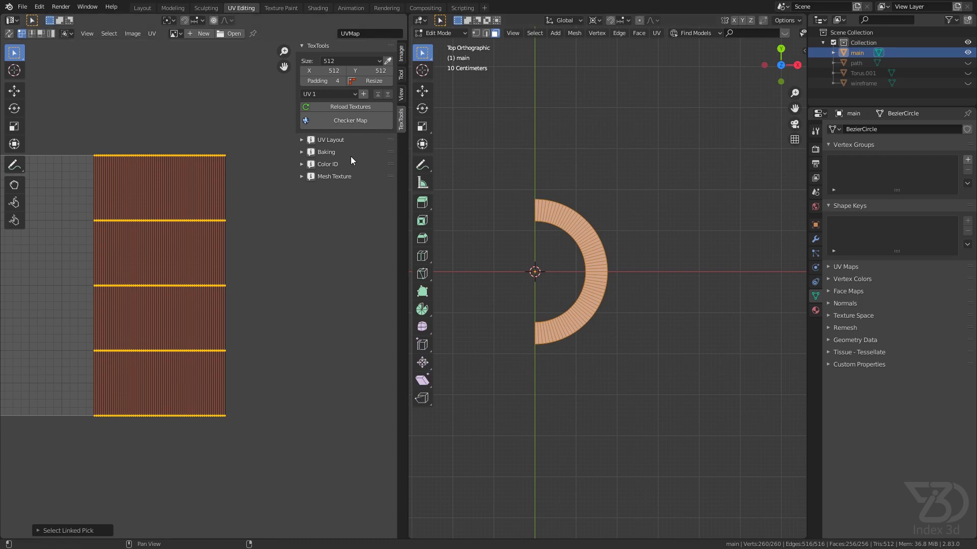
pyautogui.click(302, 139)
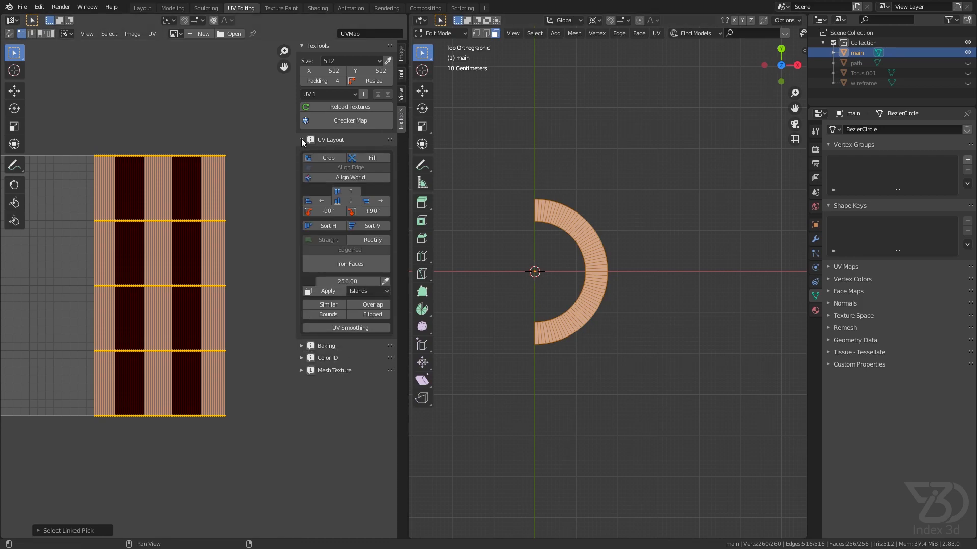
pyautogui.click(371, 158)
pyautogui.scroll(-2, 164, 196)
pyautogui.moveTo(162, 195); pyautogui.dragTo(180, 208, button='middle')
pyautogui.click(183, 199)
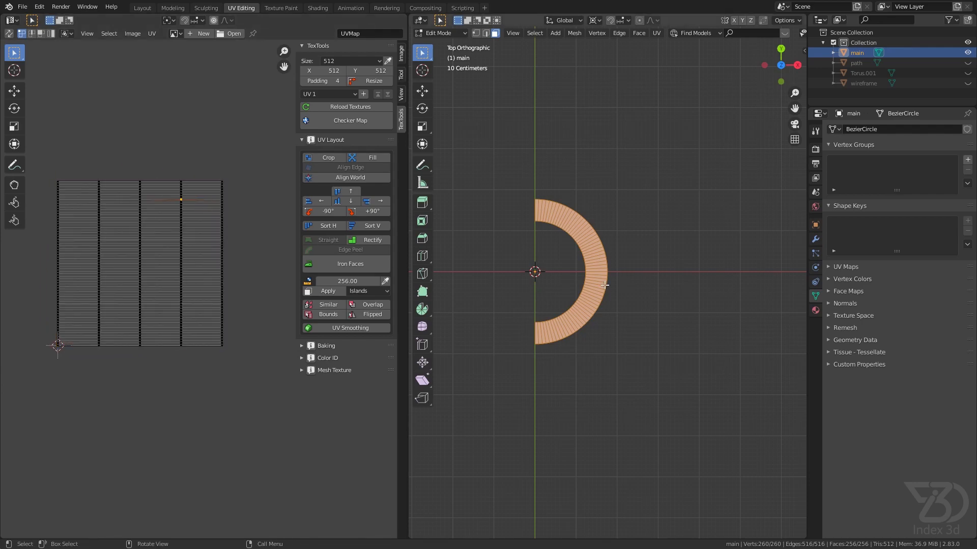
# Step: Select the half ring's upper face loop and move its UV strip up, almost entirely above the UV square
pyautogui.scroll(1, 575, 329)
pyautogui.click(576, 329)
pyautogui.keyDown('alt'); pyautogui.click(585, 311); pyautogui.keyUp('alt')
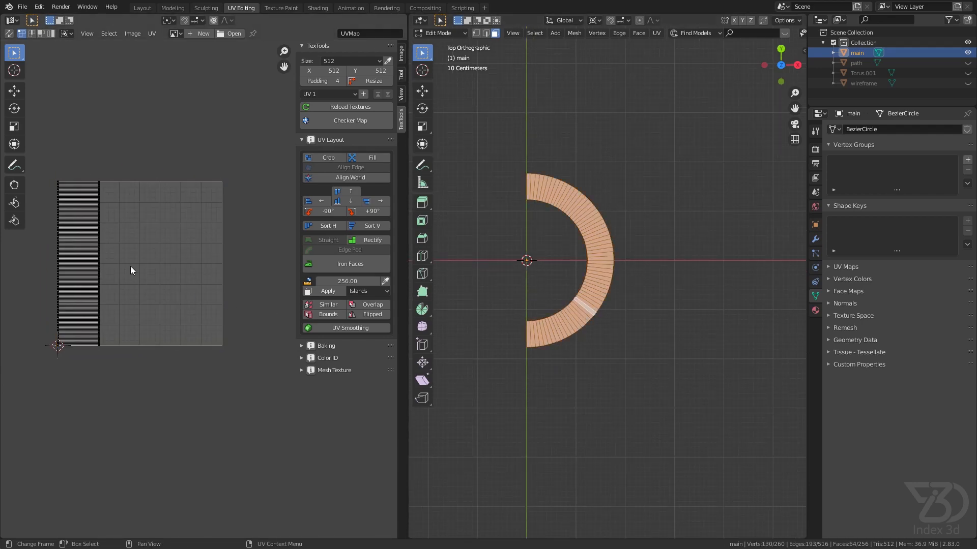
pyautogui.press('a')
pyautogui.press('g')
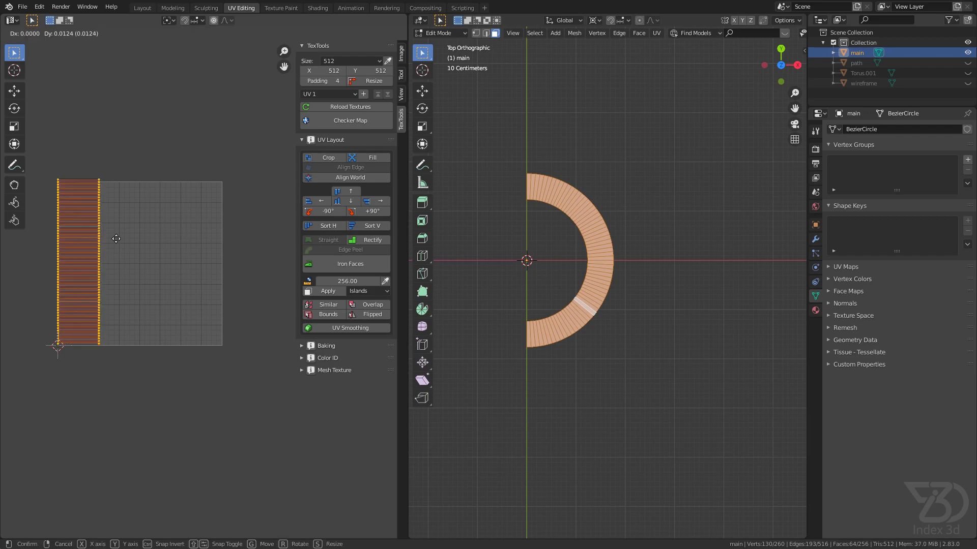
pyautogui.click(161, 94)
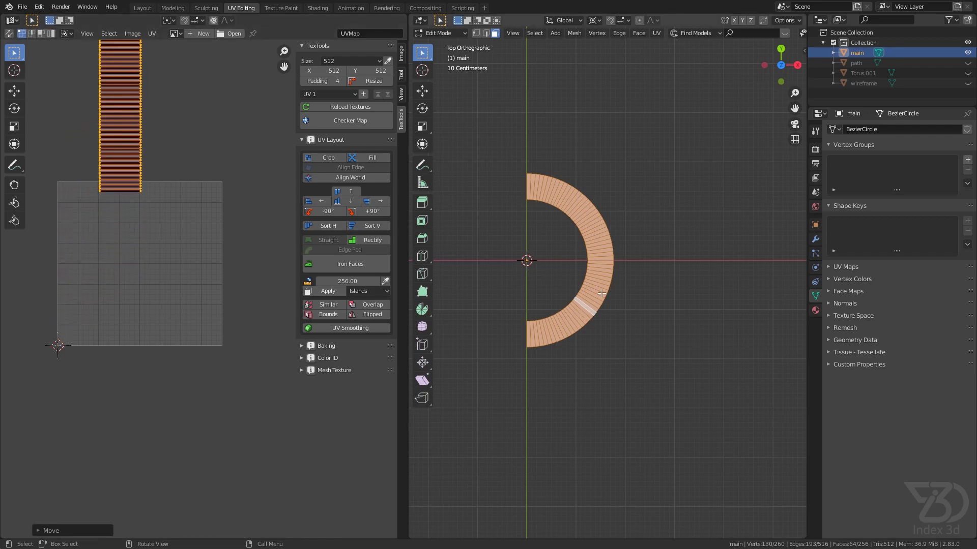
# Step: Select the half ring's outer side face loop and move its UV strip away from its neighbours, up and to the right
pyautogui.click(580, 287)
pyautogui.moveTo(581, 288); pyautogui.dragTo(557, 224, button='middle')
pyautogui.click(592, 311)
pyautogui.keyDown('alt'); pyautogui.click(617, 301); pyautogui.keyUp('alt')
pyautogui.keyDown('alt'); pyautogui.click(610, 303); pyautogui.keyUp('alt')
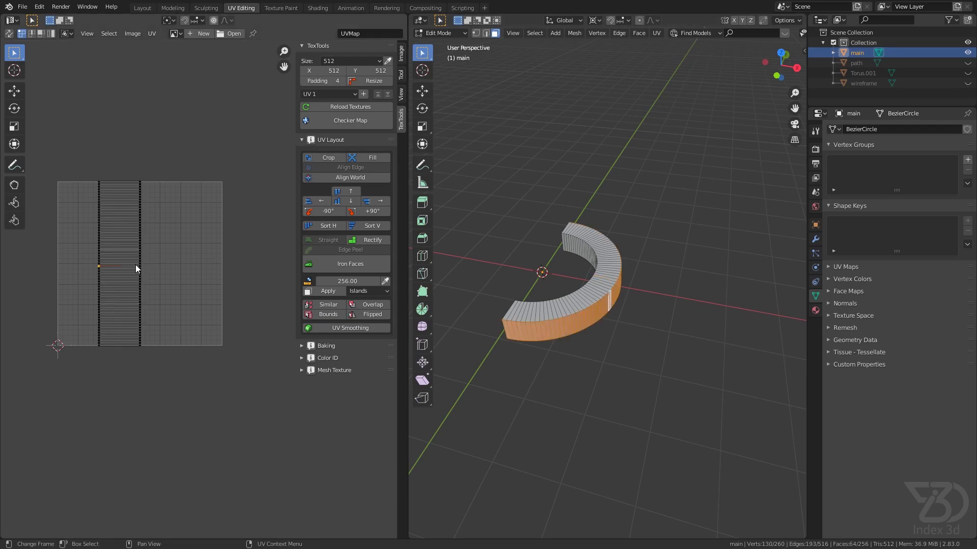
pyautogui.press('l')
pyautogui.press('g')
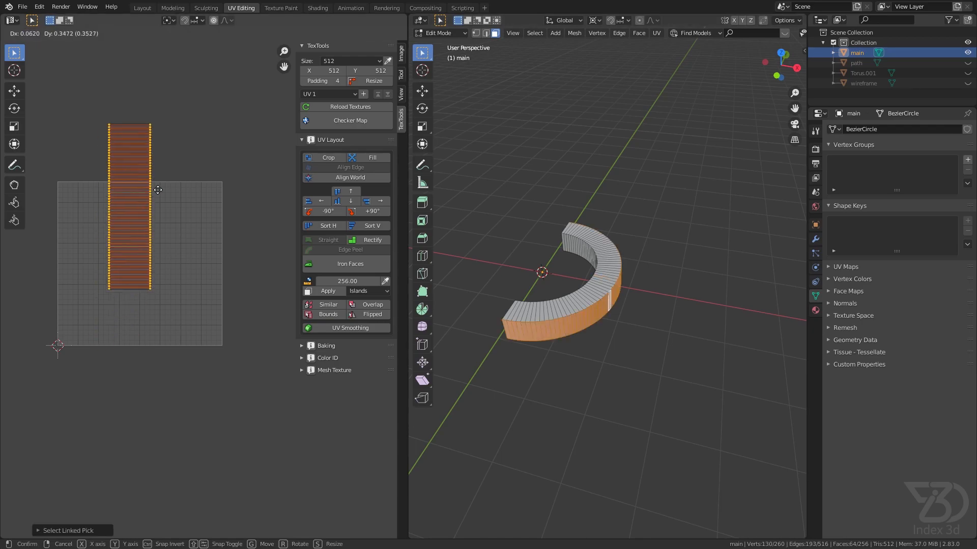
pyautogui.click(205, 149)
# Step: Select the half ring's underside face loop and shift its UV strip sideways, partly outside the UV square
pyautogui.moveTo(598, 317); pyautogui.dragTo(626, 210, button='middle')
pyautogui.click(559, 333)
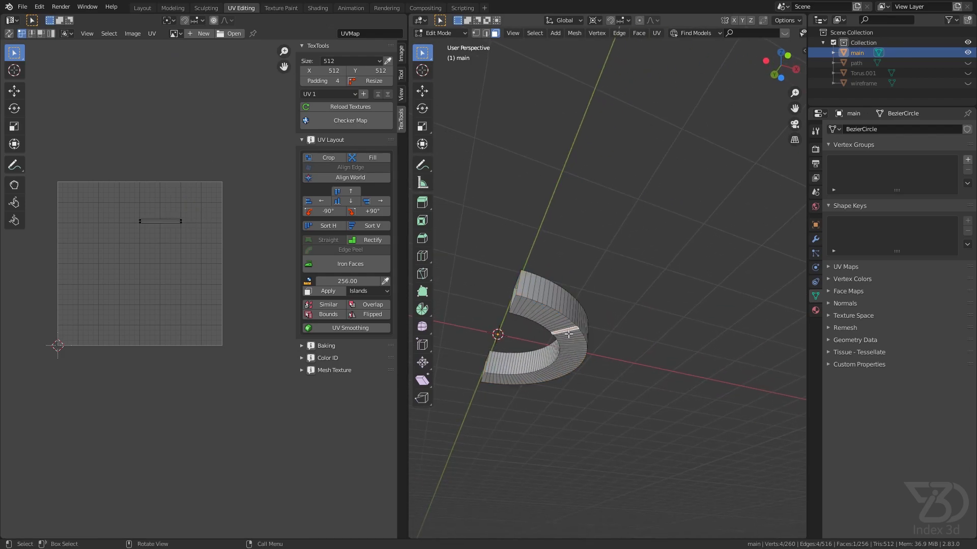
pyautogui.keyDown('alt'); pyautogui.click(581, 330); pyautogui.keyUp('alt')
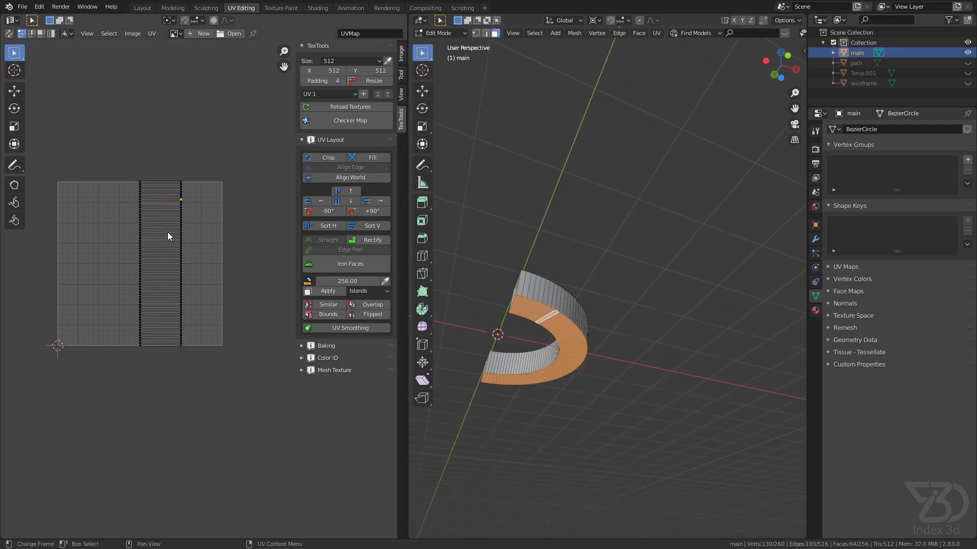
pyautogui.press('l')
pyautogui.press('g')
pyautogui.click(234, 232)
# Step: Select the half ring's inner side face loop and move its UV strip down past the UV square's lower right corner
pyautogui.moveTo(509, 318); pyautogui.dragTo(572, 348, button='middle')
pyautogui.click(574, 348)
pyautogui.keyDown('alt'); pyautogui.click(606, 352); pyautogui.keyUp('alt')
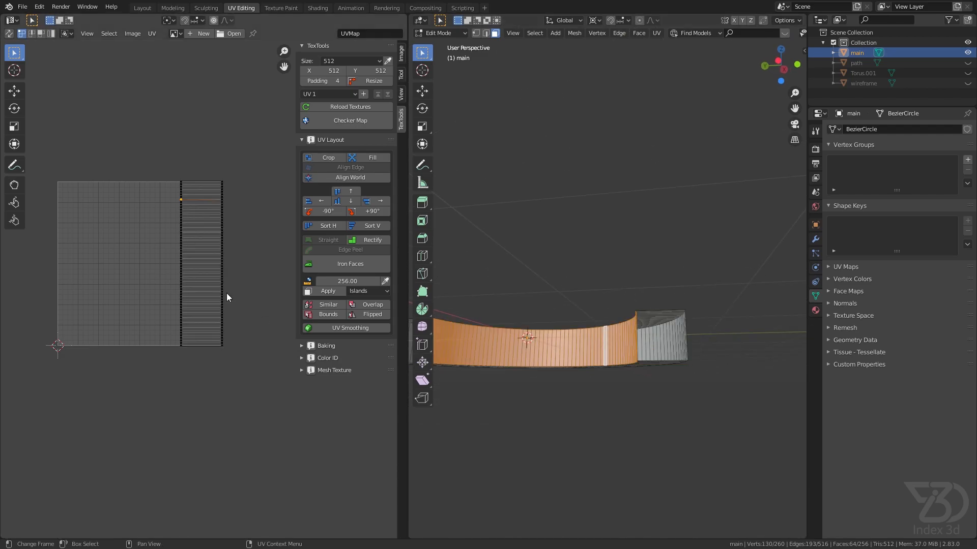
pyautogui.press('l')
pyautogui.press('g')
pyautogui.click(244, 360)
# Step: Select all faces and, with UV island selection active, align the four strips down and left with TexTools to stack them
pyautogui.press('a')
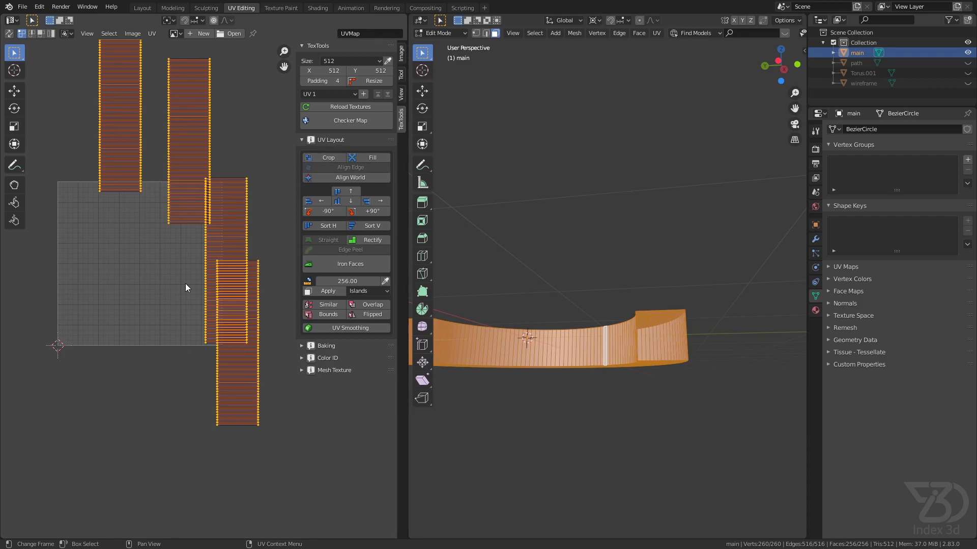
pyautogui.click(348, 205)
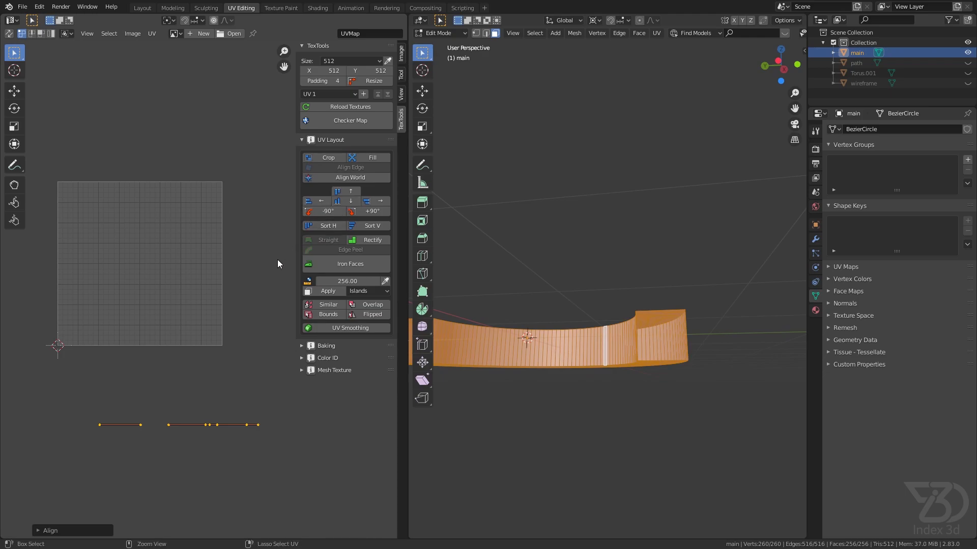
pyautogui.hotkey('ctrl', 'z')
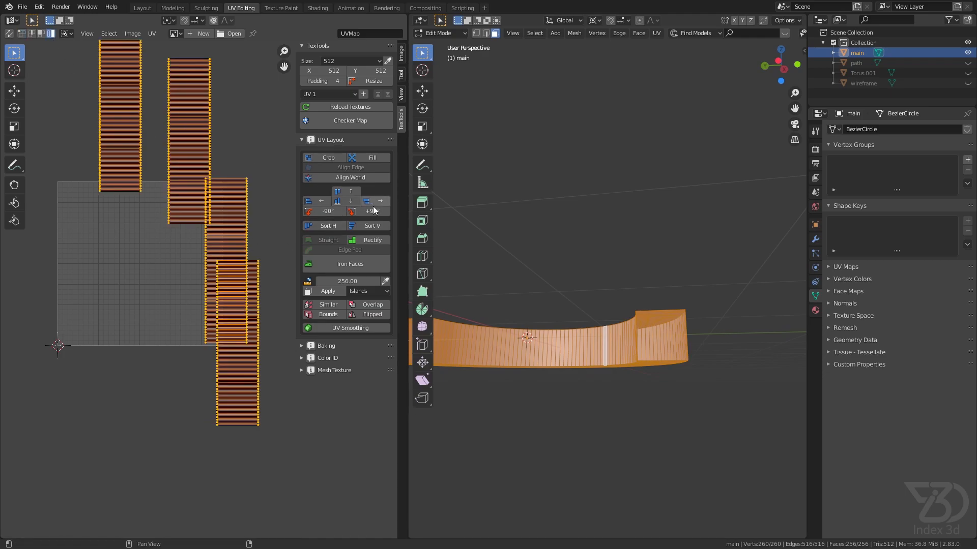
pyautogui.click(346, 202)
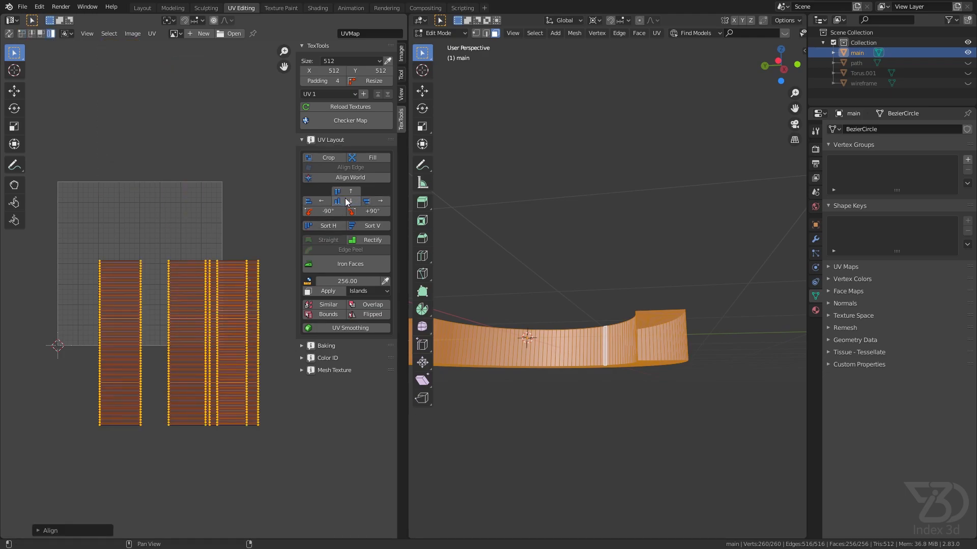
pyautogui.click(314, 201)
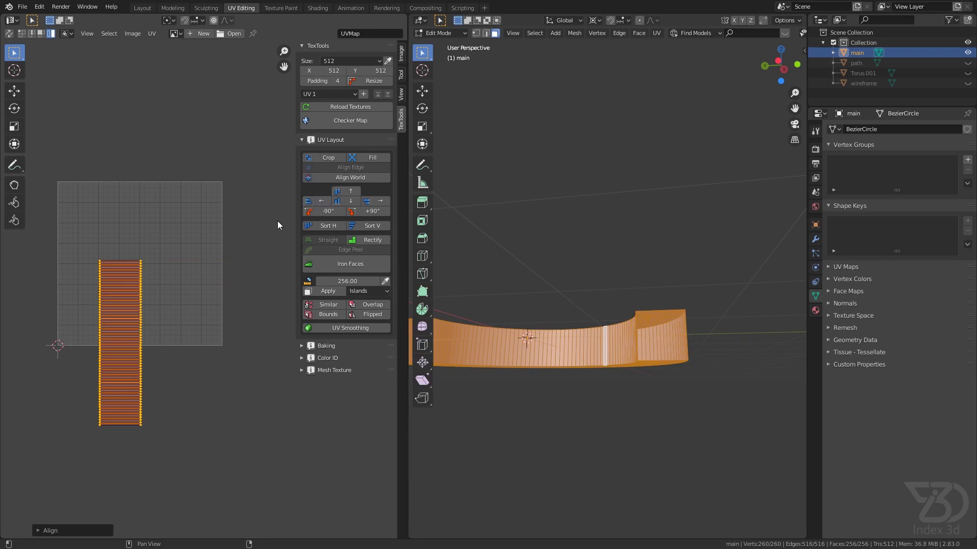
# Step: Move the stacked UV strips into the UV square and stretch them over it with the TexTools Fill command
pyautogui.press('g')
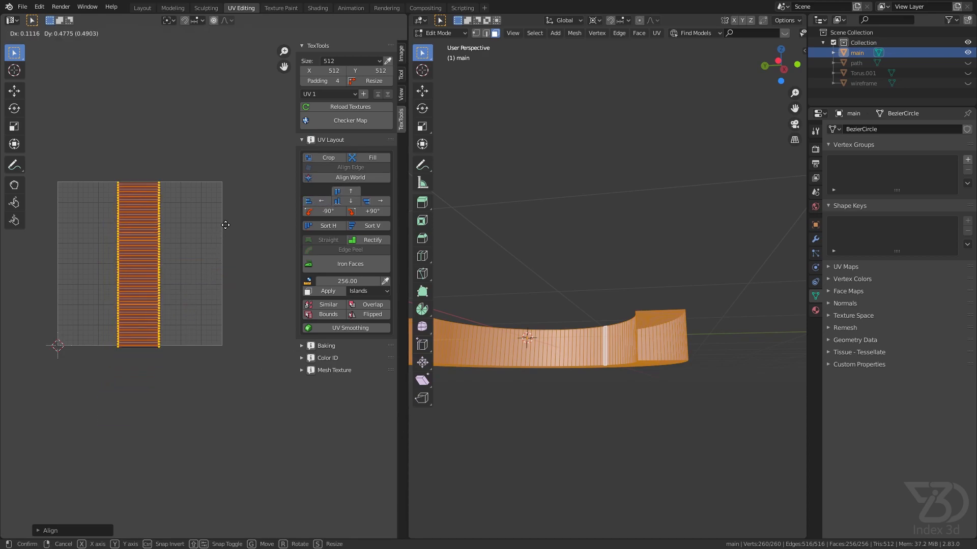
pyautogui.click(227, 221)
pyautogui.scroll(6, 166, 169)
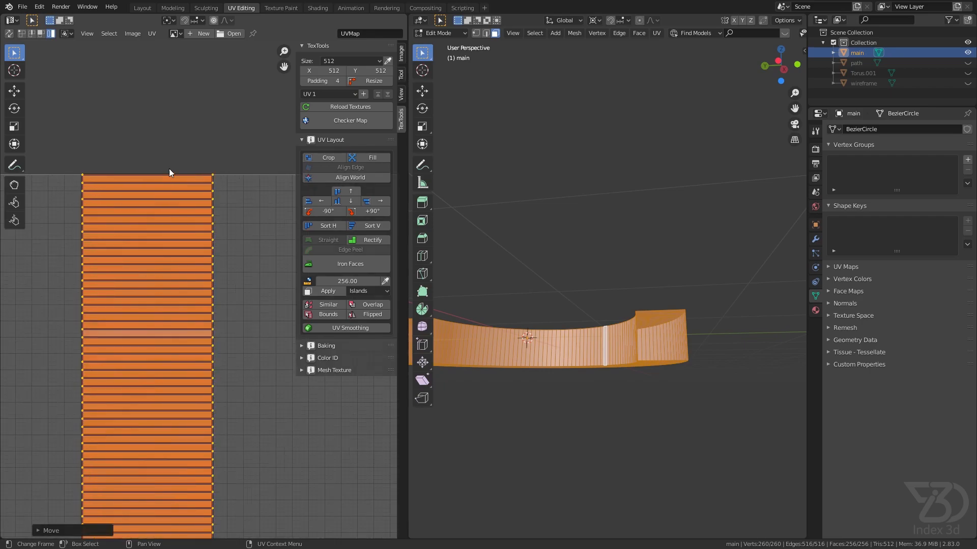
pyautogui.scroll(8, 239, 184)
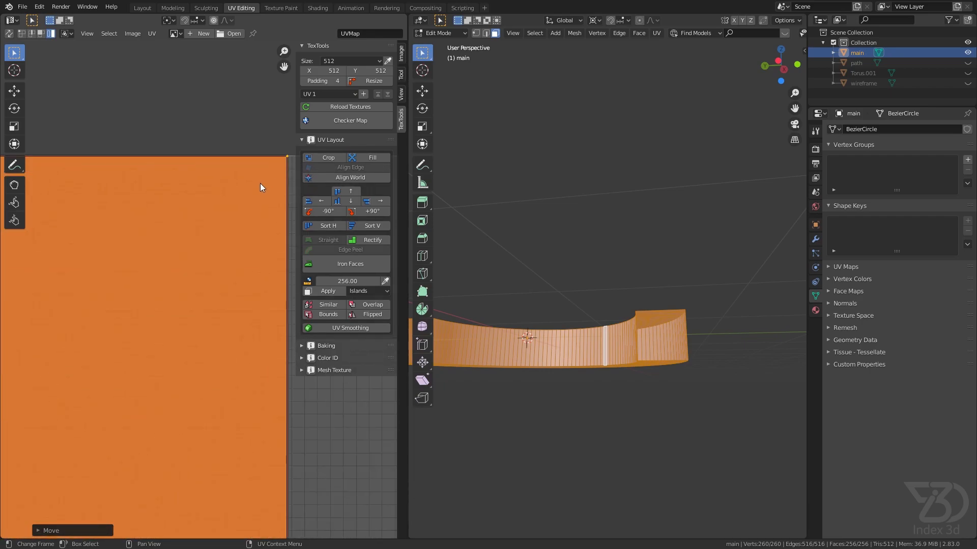
pyautogui.click(358, 158)
pyautogui.scroll(-8, 214, 183)
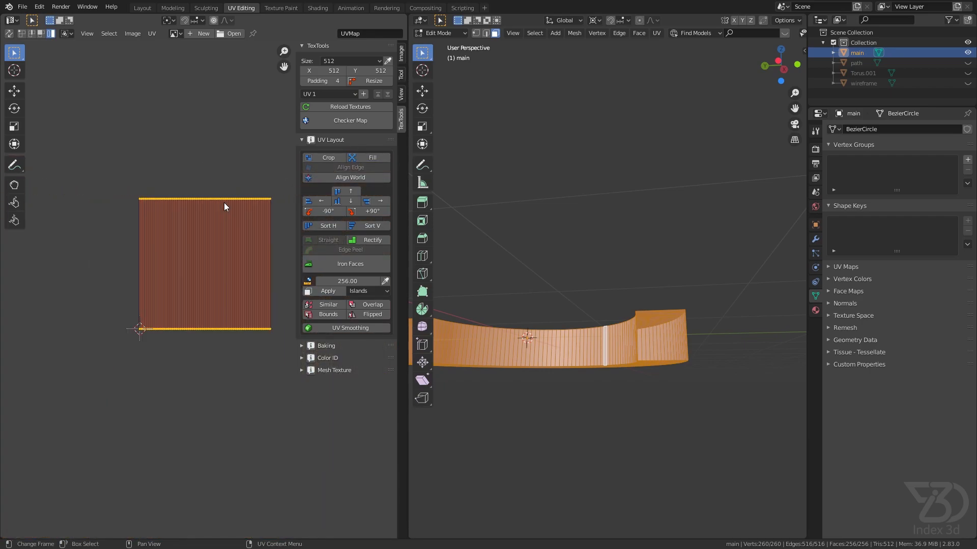
pyautogui.press('s')
pyautogui.press('x')
pyautogui.rightClick(221, 245)
# Step: Scale the stacked UV strips along Y to a band about one fifth of the UV square's height
pyautogui.scroll(1, 236, 224)
pyautogui.press('s')
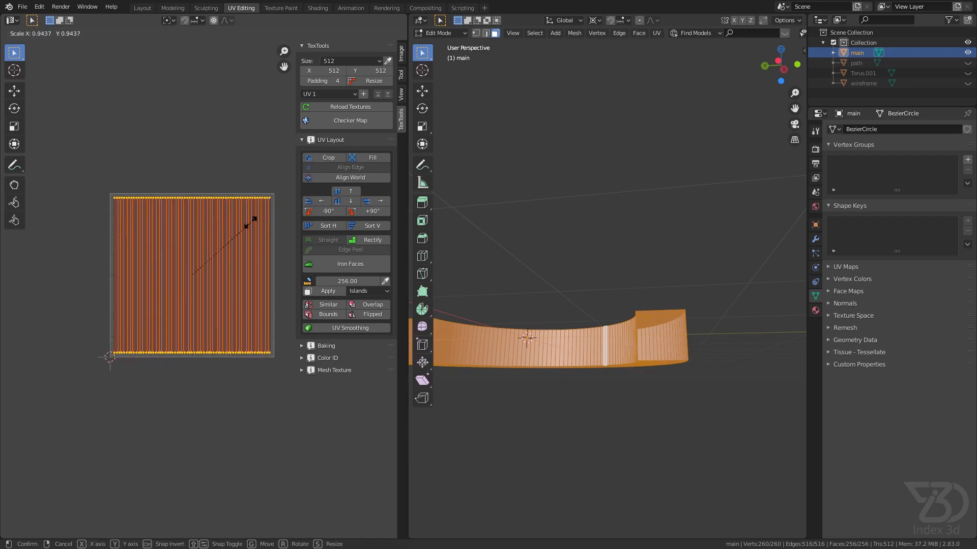
pyautogui.press('y')
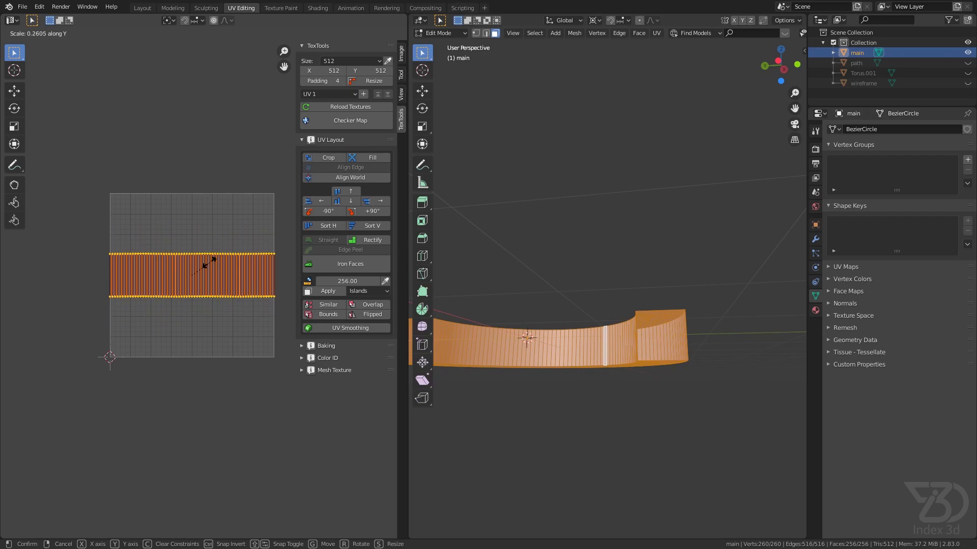
pyautogui.click(203, 266)
pyautogui.scroll(2, 250, 272)
pyautogui.scroll(4, 251, 272)
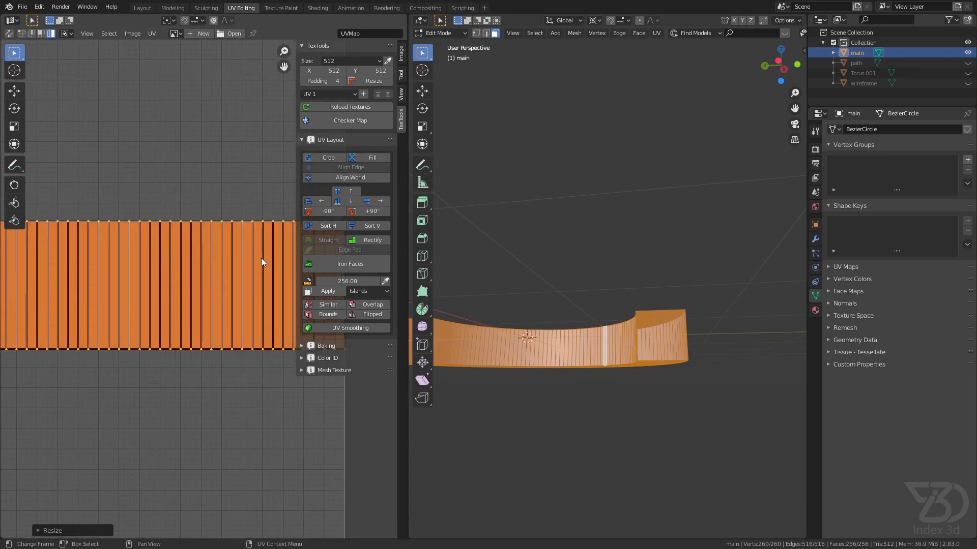
pyautogui.moveTo(262, 259); pyautogui.dragTo(153, 279, button='middle')
pyautogui.scroll(3, 214, 266)
pyautogui.scroll(-4, 255, 227)
pyautogui.moveTo(233, 249); pyautogui.dragTo(209, 219, button='middle')
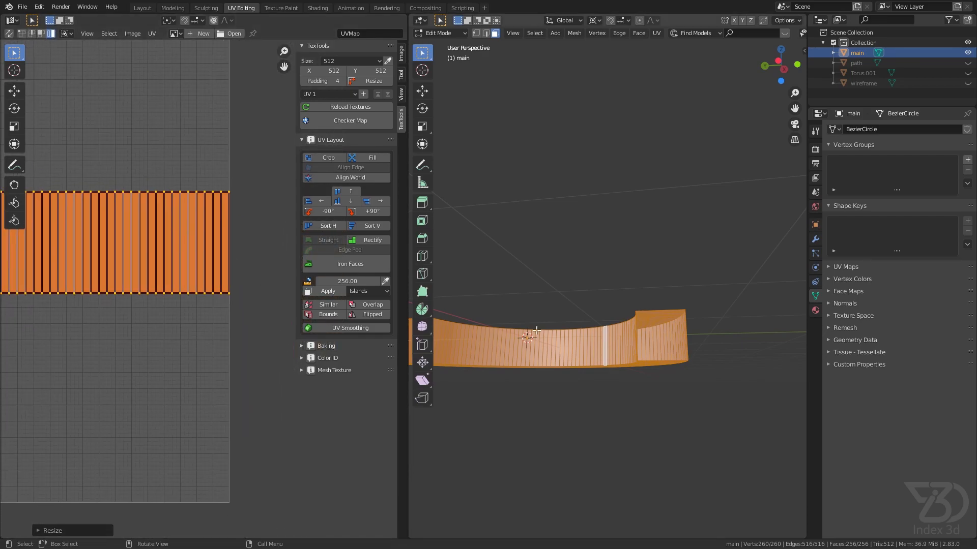
# Step: Return to Object Mode and apply smooth shading to the half ring
pyautogui.scroll(-4, 595, 351)
pyautogui.moveTo(600, 346); pyautogui.dragTo(567, 366, button='middle')
pyautogui.scroll(2, 567, 367)
pyautogui.press('Tab')
pyautogui.moveTo(623, 340)
pyautogui.mouseDown(button='middle')
pyautogui.moveTo(595, 366)
pyautogui.moveTo(599, 348)
pyautogui.moveTo(622, 340)
pyautogui.mouseUp(button='middle')
pyautogui.rightClick(602, 340)
pyautogui.click(611, 338)
pyautogui.scroll(2, 622, 340)
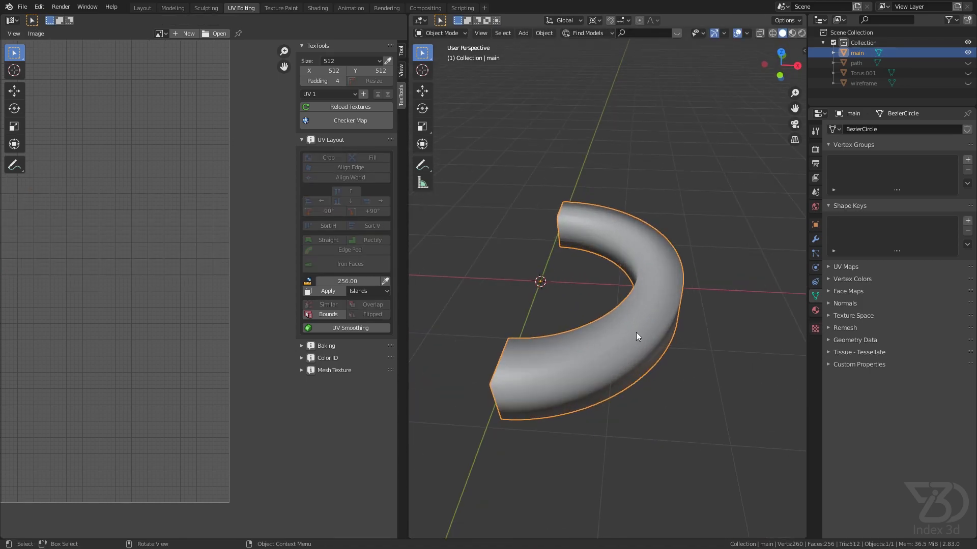
# Step: Add a Bevel modifier to the half ring and enable its Harden Normals option
pyautogui.click(816, 239)
pyautogui.click(881, 127)
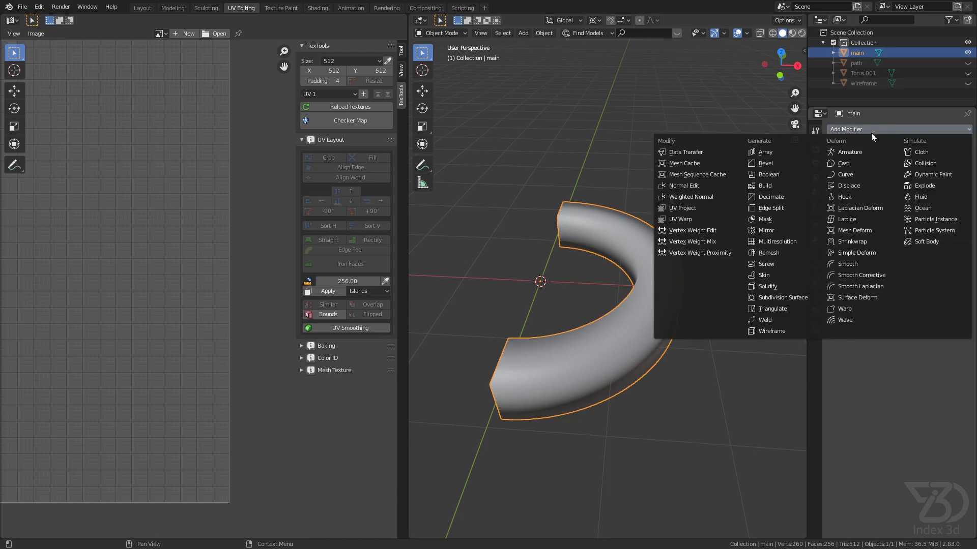
pyautogui.click(776, 172)
pyautogui.moveTo(777, 204); pyautogui.dragTo(763, 254, button='middle')
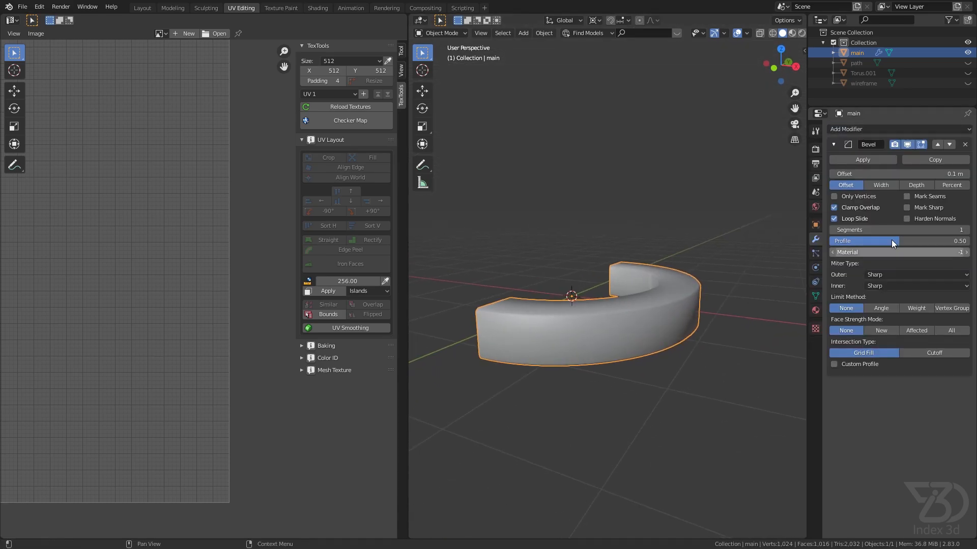
pyautogui.click(906, 219)
# Step: Enable Auto Smooth in the half ring's mesh normals settings
pyautogui.click(815, 297)
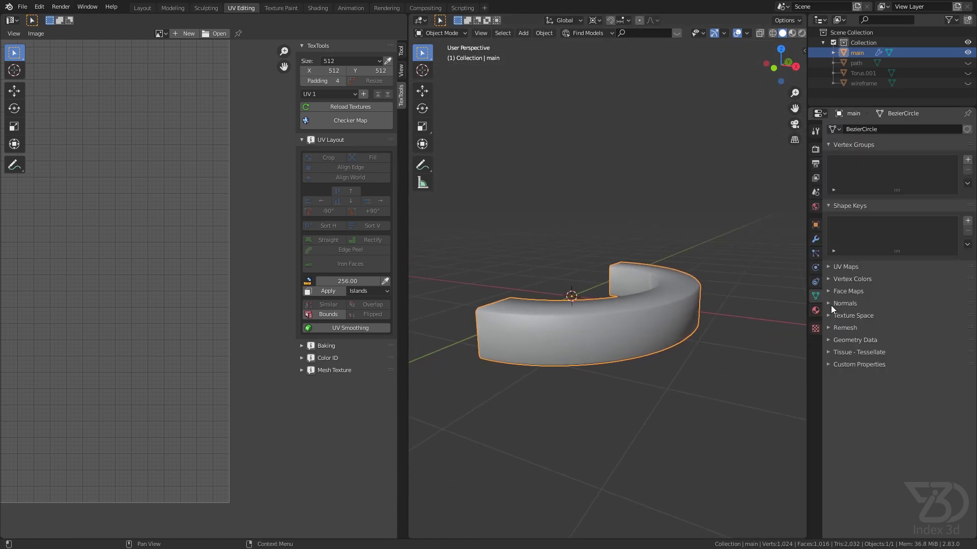
pyautogui.click(832, 306)
pyautogui.click(844, 316)
# Step: Turn on the wireframe overlay to show the beveled edges along the half ring's inner rim
pyautogui.moveTo(664, 300)
pyautogui.mouseDown(button='middle')
pyautogui.moveTo(676, 323)
pyautogui.moveTo(773, 305)
pyautogui.mouseUp(button='middle')
pyautogui.scroll(4, 656, 351)
pyautogui.moveTo(647, 354); pyautogui.dragTo(697, 371, button='middle')
pyautogui.scroll(1, 615, 324)
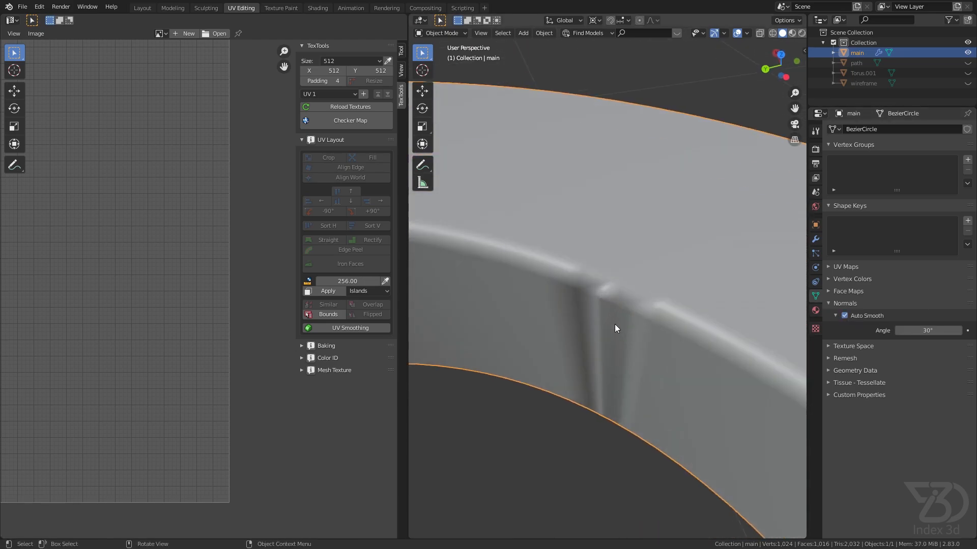
pyautogui.click(748, 34)
pyautogui.click(688, 209)
pyautogui.moveTo(659, 230); pyautogui.dragTo(698, 297, button='middle')
# Step: Set the Bevel modifier's limit method to Angle and its offset to 0.02 m
pyautogui.click(815, 239)
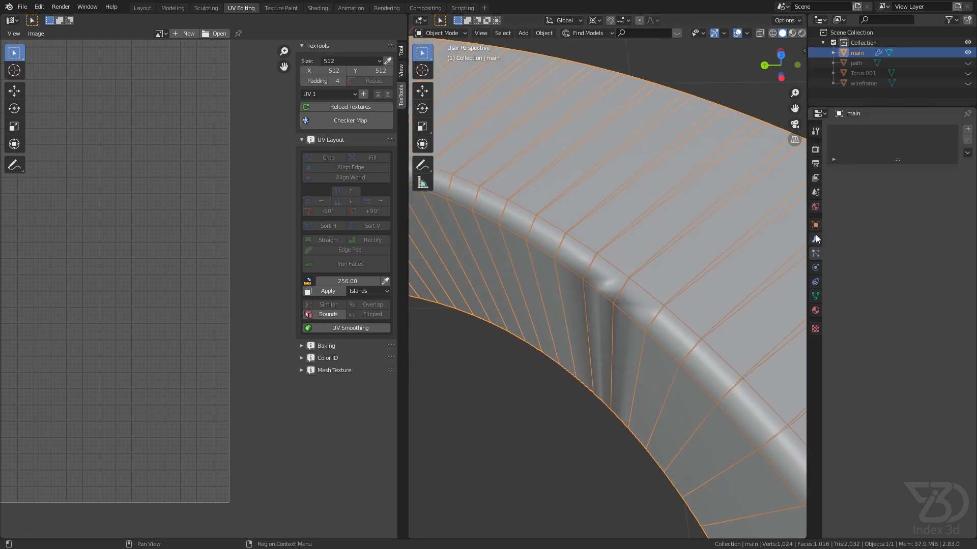
pyautogui.click(881, 308)
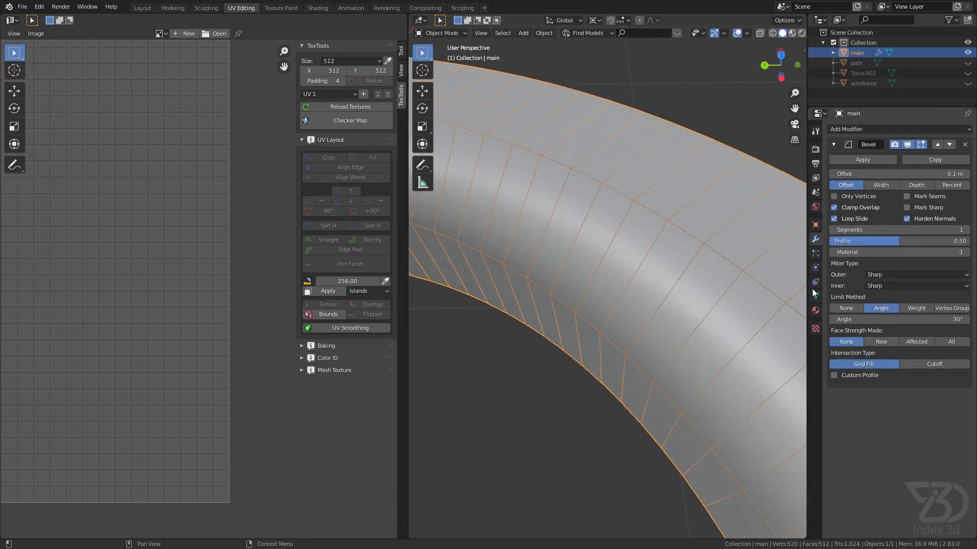
pyautogui.scroll(-2, 791, 240)
pyautogui.moveTo(936, 173); pyautogui.dragTo(900, 173)
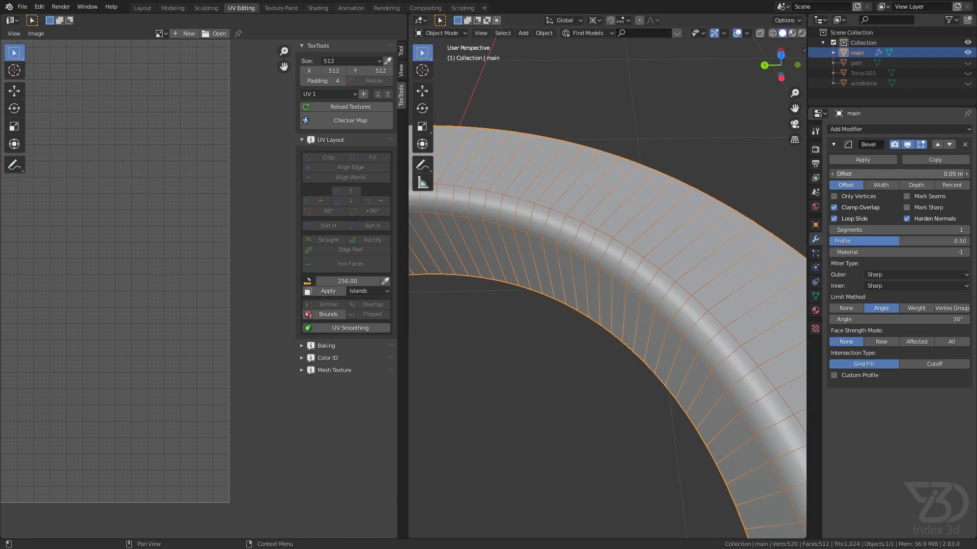
pyautogui.scroll(-3, 702, 259)
pyautogui.moveTo(702, 259); pyautogui.dragTo(702, 240, button='middle')
pyautogui.press('Tab')
pyautogui.press('Tab')
# Step: Set the Bevel modifier to 4 segments and save the file
pyautogui.click(968, 230)
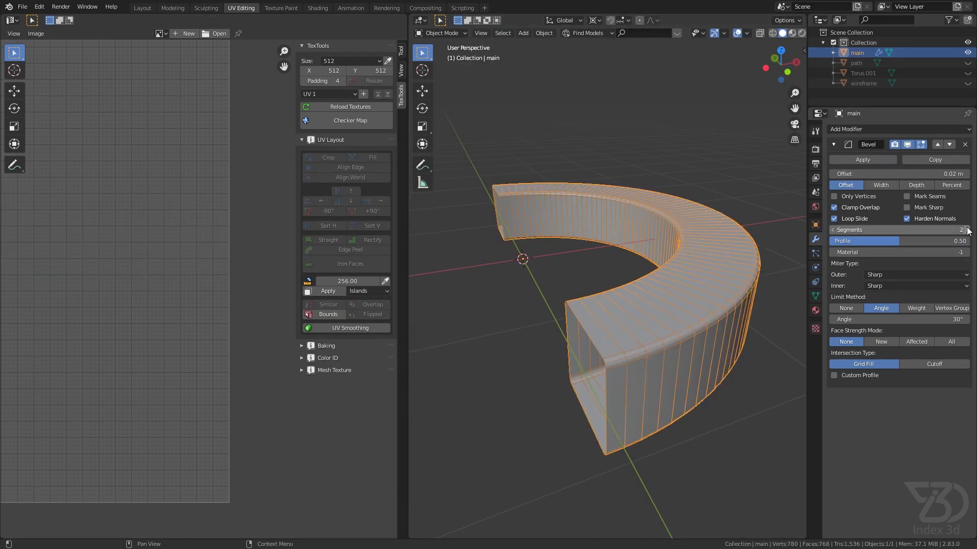
pyautogui.click(968, 230)
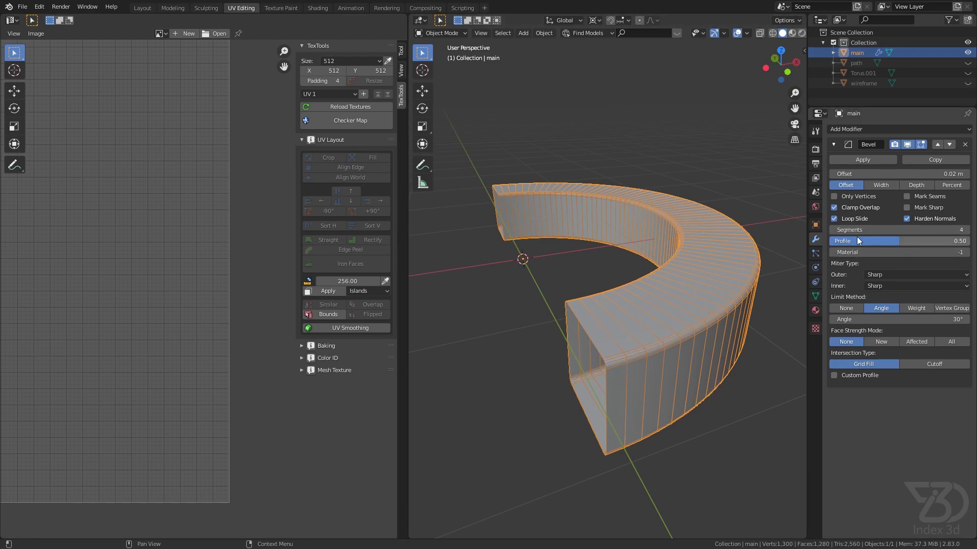
pyautogui.click(941, 174)
pyautogui.press('Return')
pyautogui.press('Tab')
pyautogui.moveTo(718, 283); pyautogui.dragTo(711, 281, button='middle')
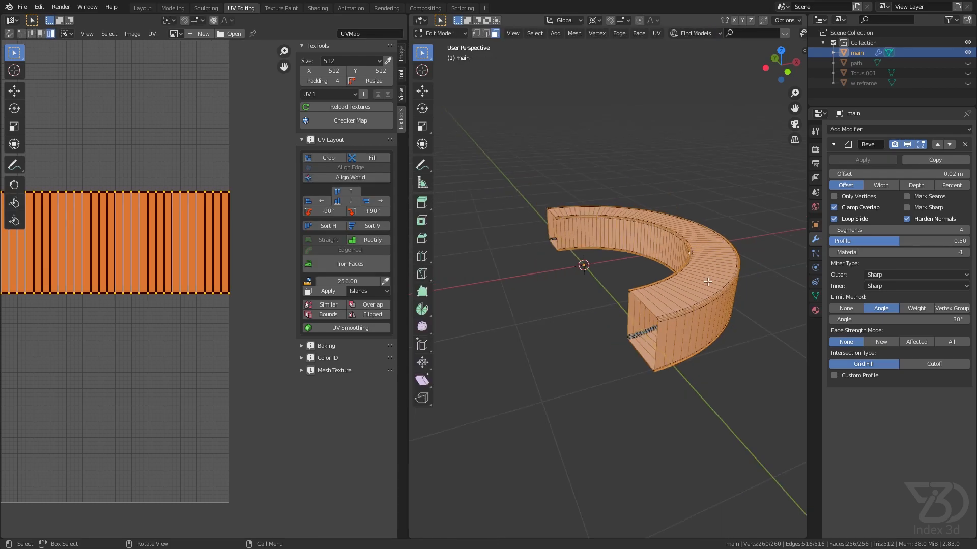
pyautogui.press('Tab')
pyautogui.hotkey('ctrl', 's')
# Step: Switch to the Layout workspace and frame the half ring from an elevated view
pyautogui.click(143, 8)
pyautogui.keyDown('shift'); pyautogui.moveTo(397, 194); pyautogui.dragTo(457, 157, button='middle'); pyautogui.keyUp('shift')
pyautogui.moveTo(450, 224); pyautogui.dragTo(401, 173, button='middle')
pyautogui.scroll(3, 410, 227)
pyautogui.scroll(3, 441, 250)
pyautogui.keyDown('shift'); pyautogui.moveTo(410, 227); pyautogui.dragTo(513, 231, button='middle'); pyautogui.keyUp('shift')
# Step: Duplicate the half ring's mesh in place in Edit Mode and rotate the copy 180° about the global Y axis
pyautogui.press('Tab')
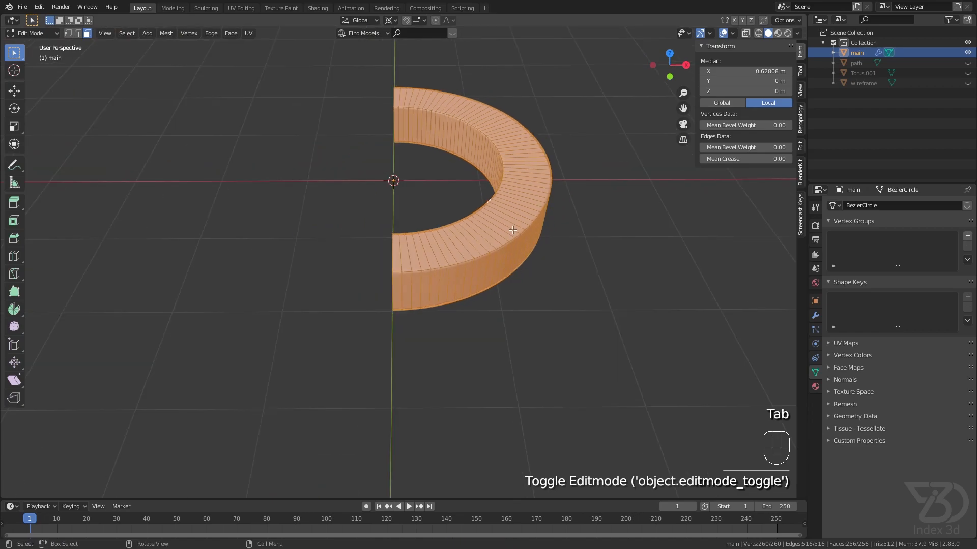
pyautogui.hotkey('shift', 'd')
pyautogui.rightClick(512, 230)
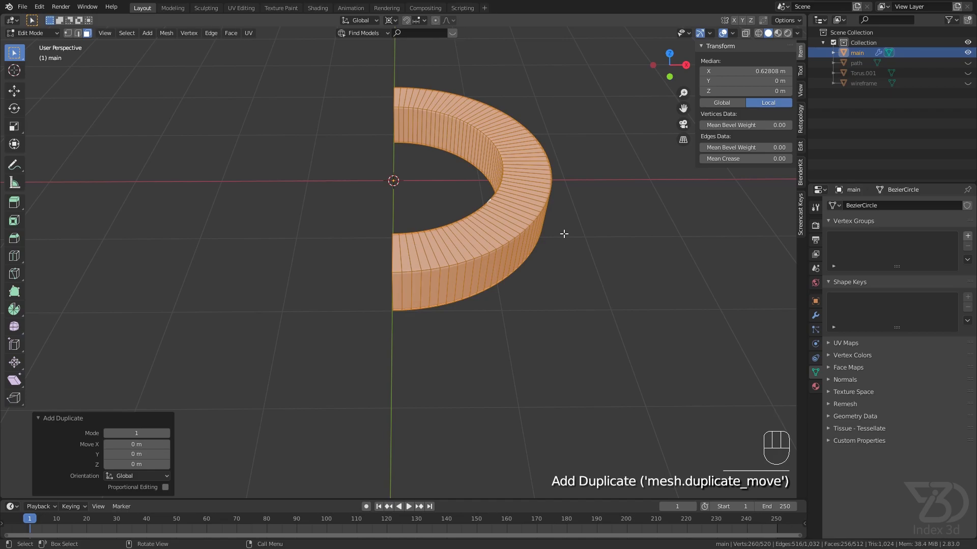
pyautogui.press('r')
pyautogui.write('y')
pyautogui.write('180')
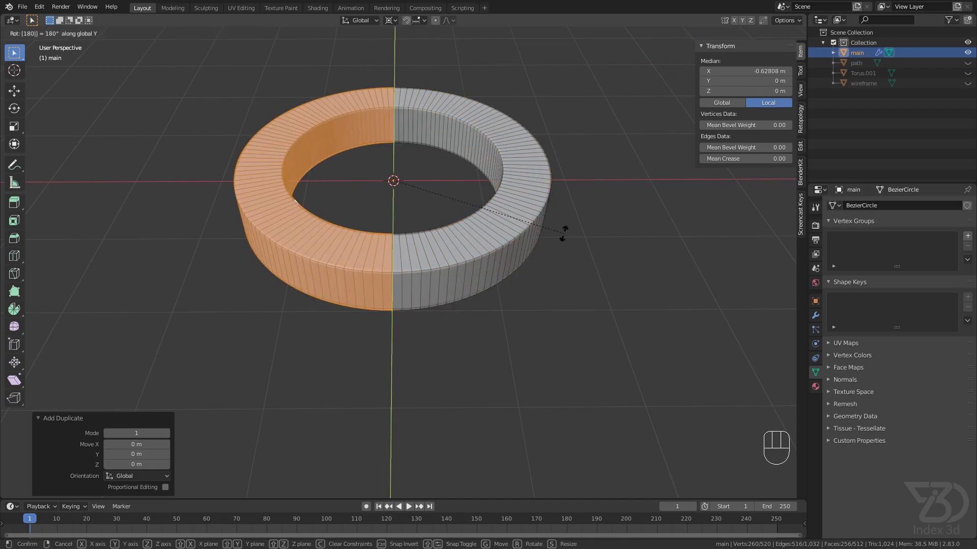
pyautogui.press('Return')
pyautogui.press('r')
pyautogui.press('x')
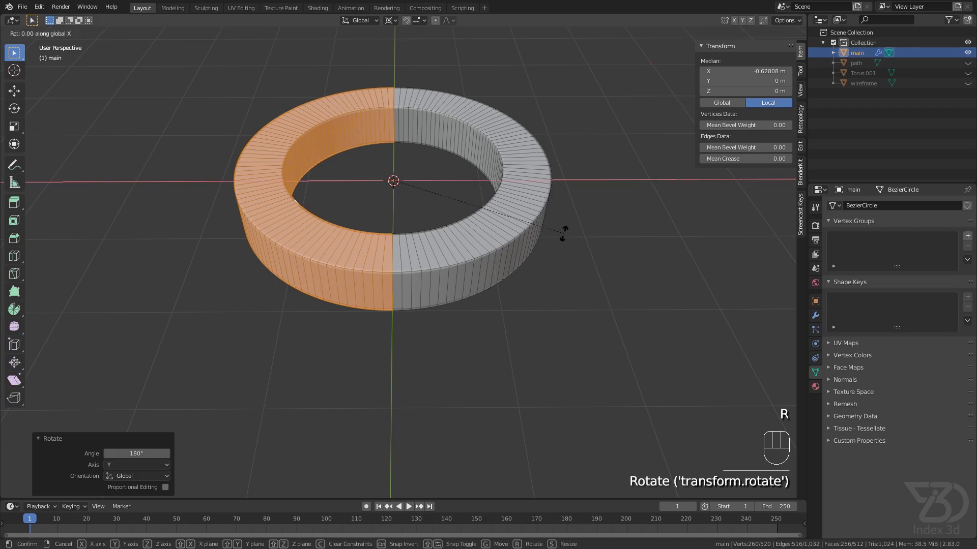
pyautogui.rightClick(563, 233)
# Step: Select the edge loop at the front seam between the two ring halves and snap the 3D cursor to it
pyautogui.scroll(4, 458, 249)
pyautogui.click(407, 259)
pyautogui.moveTo(376, 255); pyautogui.dragTo(402, 254, button='middle')
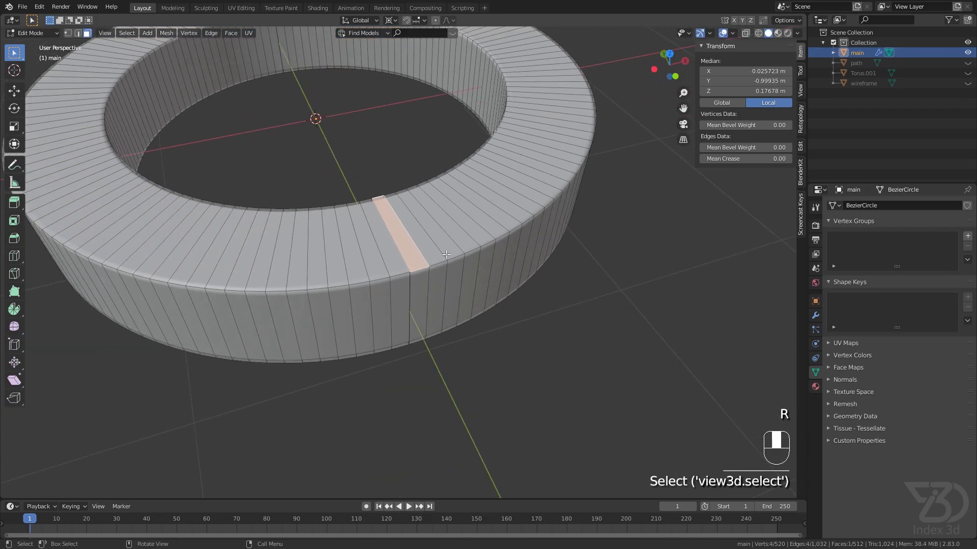
pyautogui.press('2')
pyautogui.click(402, 254)
pyautogui.keyDown('alt'); pyautogui.keyDown('shift'); pyautogui.click(415, 295); pyautogui.keyUp('shift'); pyautogui.keyUp('alt')
pyautogui.moveTo(415, 293); pyautogui.dragTo(487, 224, button='middle')
pyautogui.hotkey('shift', 's')
pyautogui.moveTo(422, 270); pyautogui.dragTo(434, 233, button='middle')
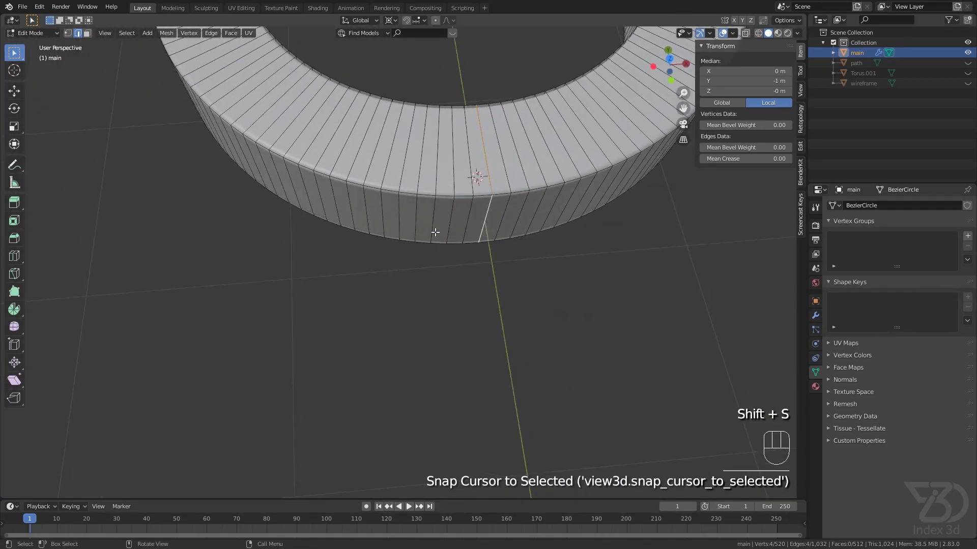
# Step: Select the duplicated half's linked geometry and rotate it 90° about the global X axis around the 3D cursor
pyautogui.press('Tab')
pyautogui.press('Tab')
pyautogui.click(326, 148)
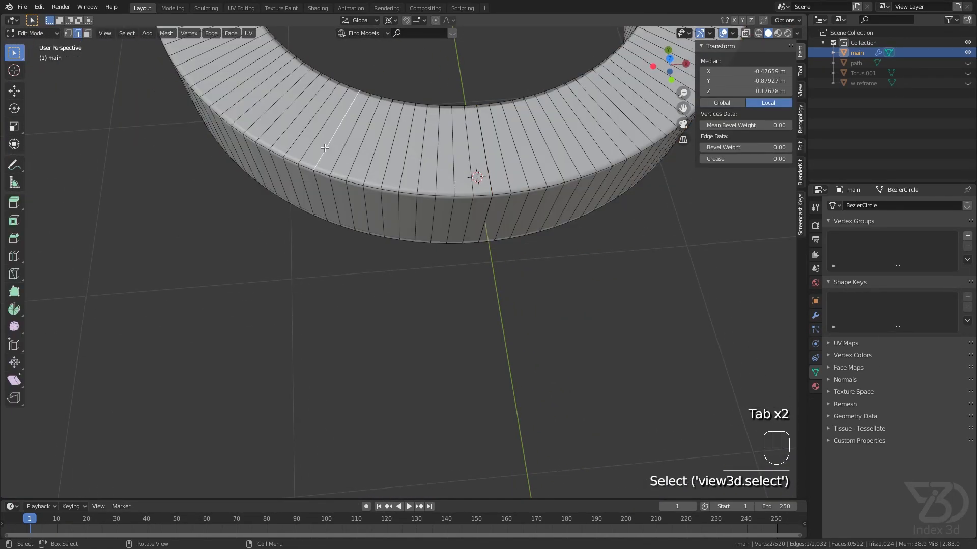
pyautogui.press('l')
pyautogui.scroll(-3, 326, 148)
pyautogui.keyDown('shift'); pyautogui.moveTo(384, 152); pyautogui.dragTo(362, 190, button='middle'); pyautogui.keyUp('shift')
pyautogui.press('r')
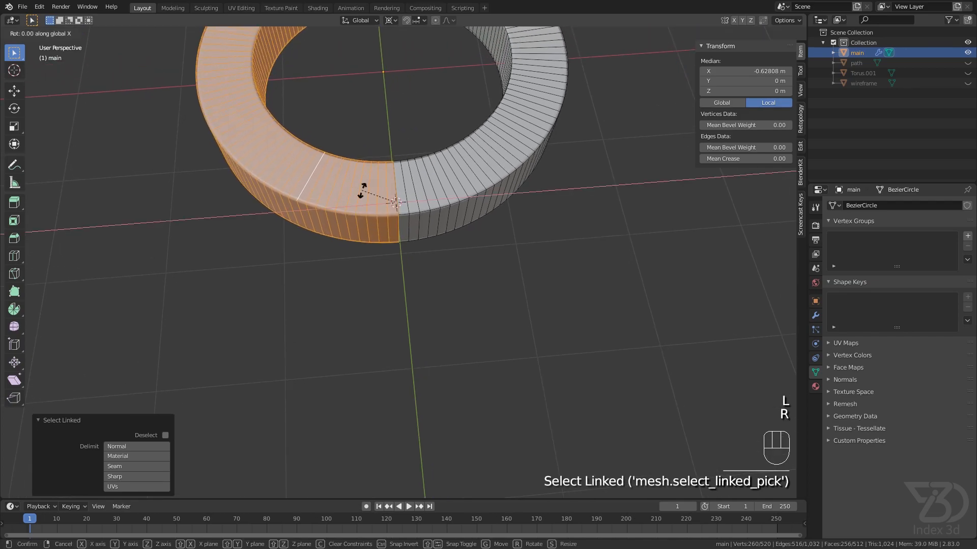
pyautogui.press('x')
pyautogui.press('9')
pyautogui.press('0')
pyautogui.press('Return')
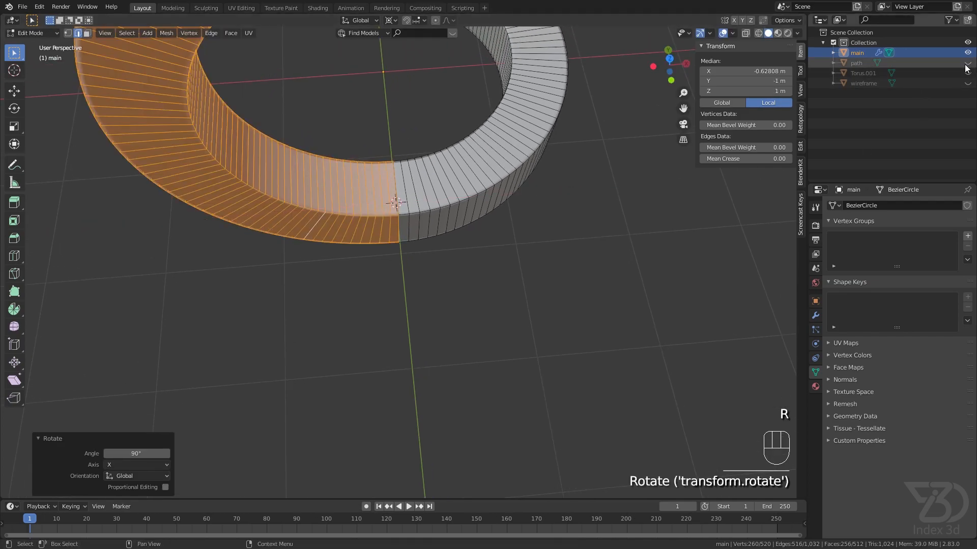
# Step: Unhide the path, Torus.001 and wireframe objects, return to Object Mode and save the file
pyautogui.moveTo(968, 64); pyautogui.dragTo(968, 87)
pyautogui.scroll(-5, 471, 193)
pyautogui.moveTo(492, 190); pyautogui.dragTo(455, 171, button='middle')
pyautogui.press('Tab')
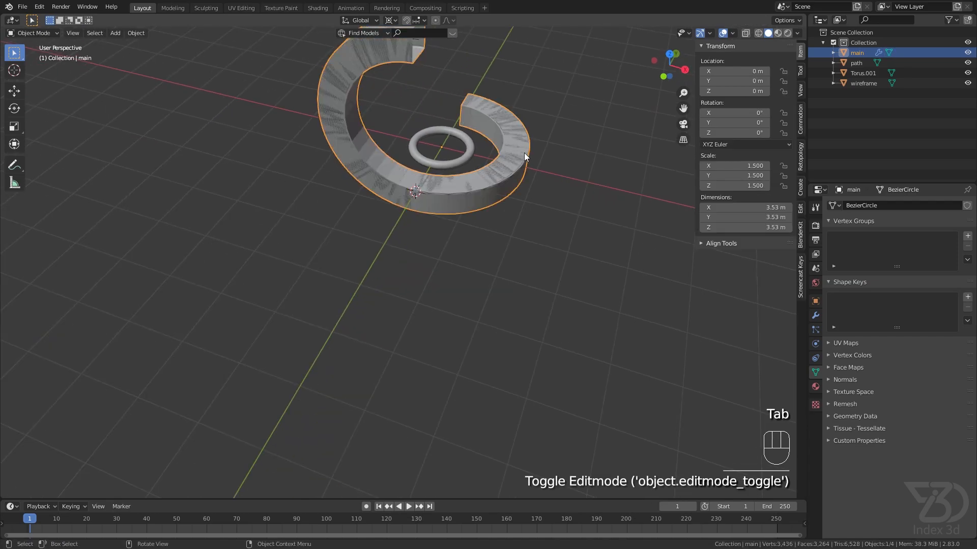
pyautogui.keyDown('shift'); pyautogui.moveTo(521, 157); pyautogui.dragTo(501, 193, button='middle'); pyautogui.keyUp('shift')
pyautogui.hotkey('ctrl', 's')
# Step: Hide the path and wireframe objects, keep only Torus.001 visible beside the main ring, and save the file
pyautogui.moveTo(968, 84); pyautogui.dragTo(969, 64)
pyautogui.hotkey('ctrl', 's')
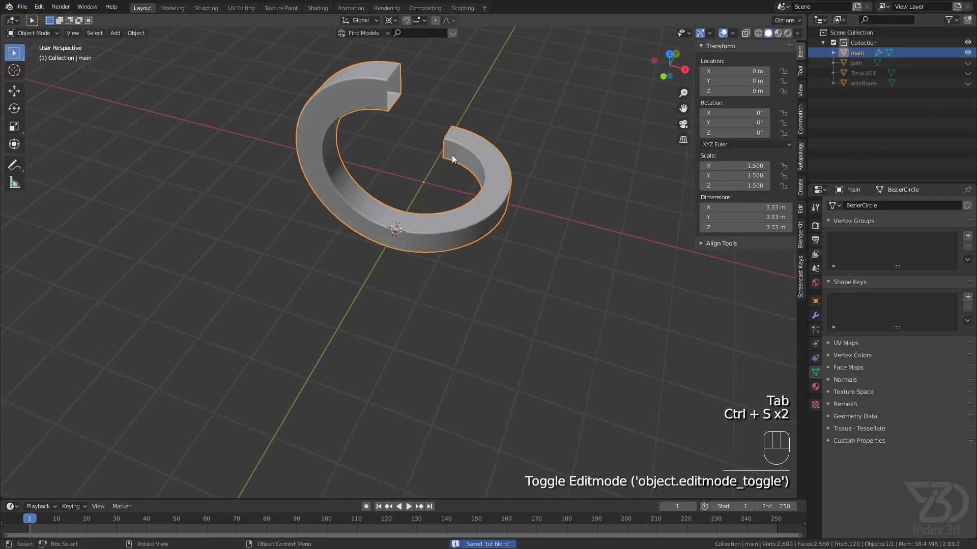
pyautogui.click(967, 73)
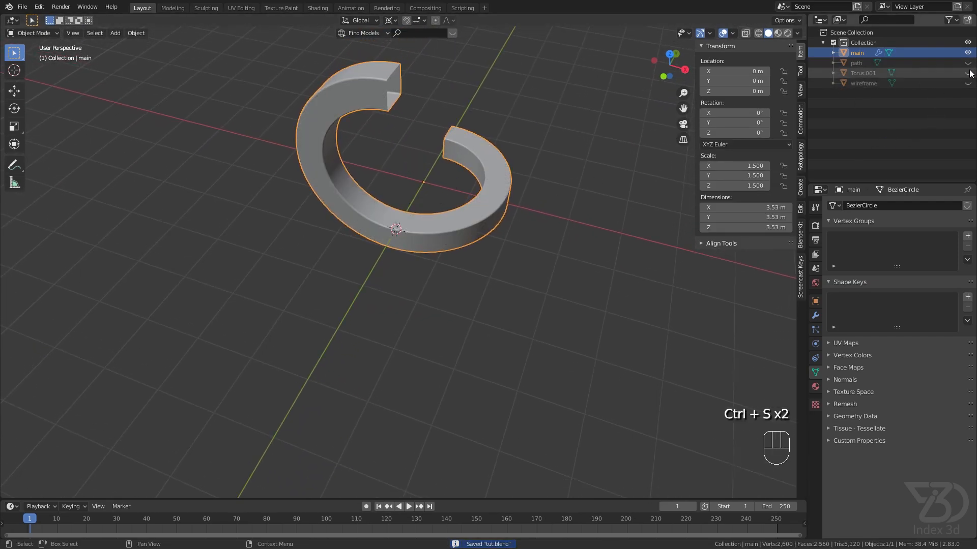
pyautogui.keyDown('shift'); pyautogui.moveTo(465, 157); pyautogui.dragTo(456, 204, button='middle'); pyautogui.keyUp('shift')
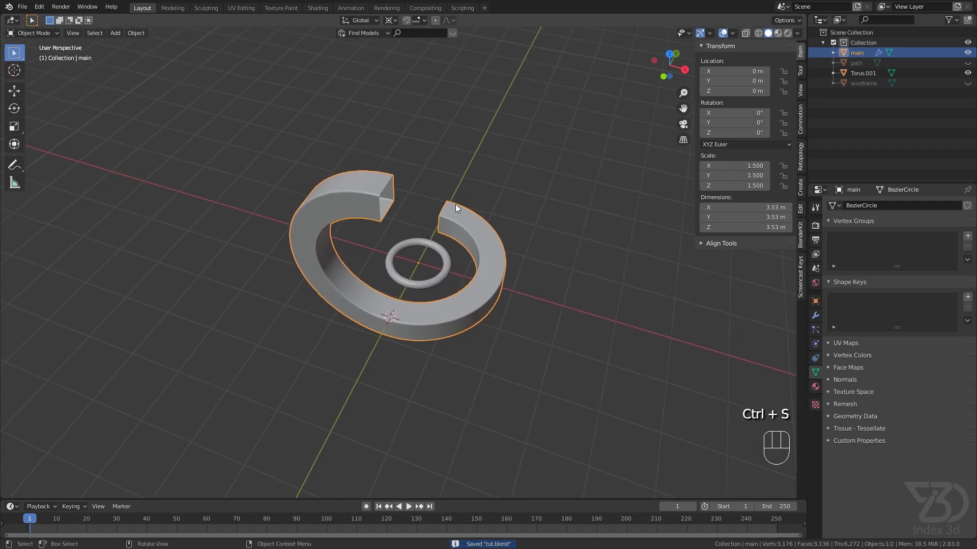
pyautogui.scroll(2, 441, 260)
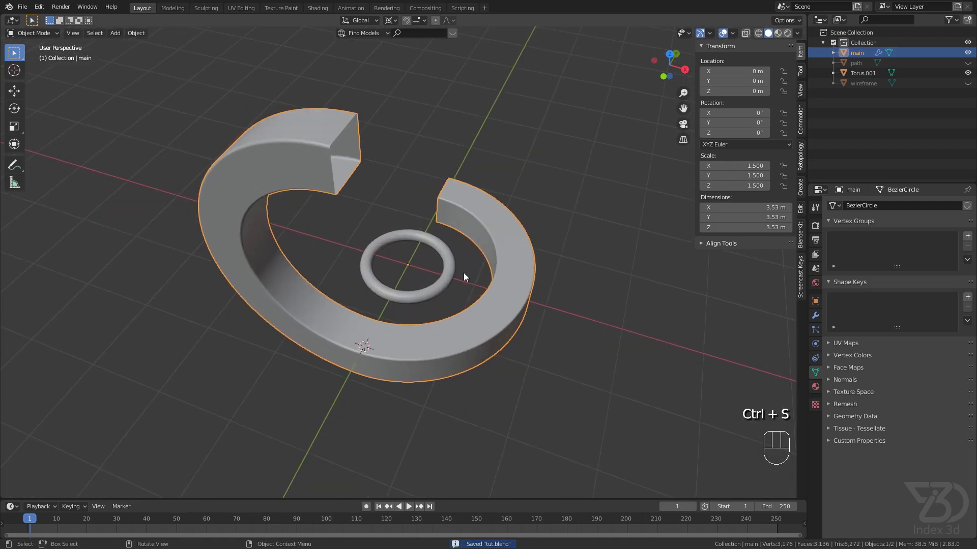
# Step: Try adding a Plain Axes empty at the 3D cursor on the ring's front seam
pyautogui.hotkey('shift', 'a')
pyautogui.moveTo(427, 375)
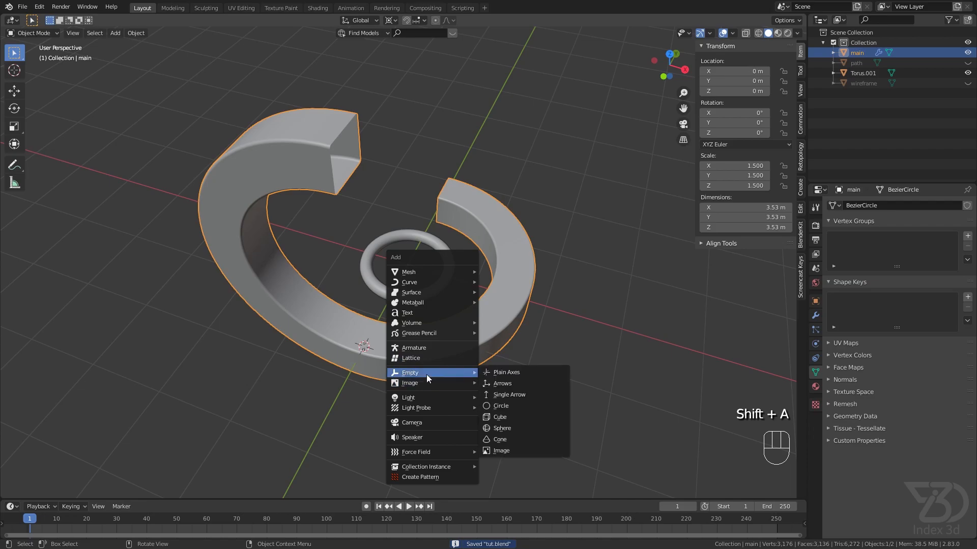
pyautogui.click(506, 372)
pyautogui.press('x')
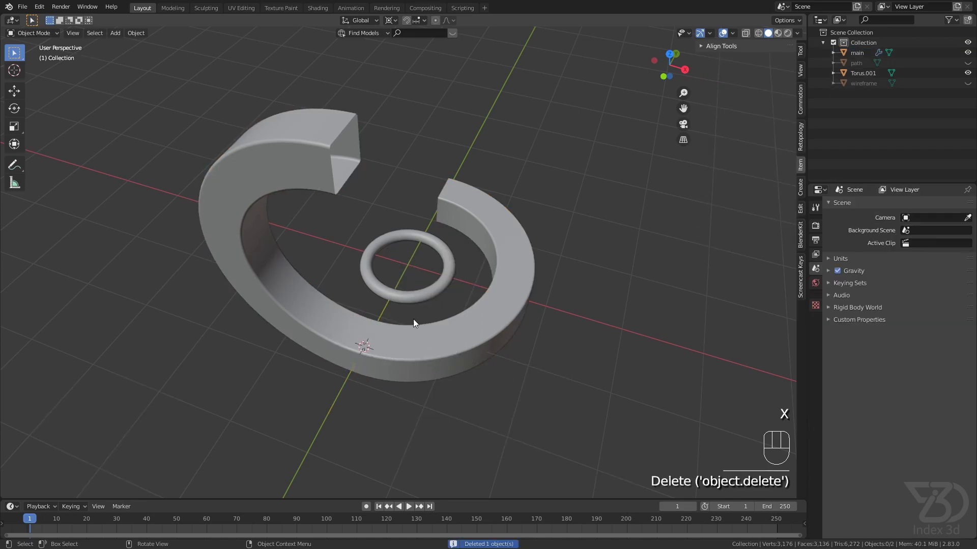
# Step: Snap the 3D cursor to the world origin and add a Plain Axes empty there
pyautogui.hotkey('shift', 's')
pyautogui.hotkey('shift', 'a')
pyautogui.moveTo(457, 292)
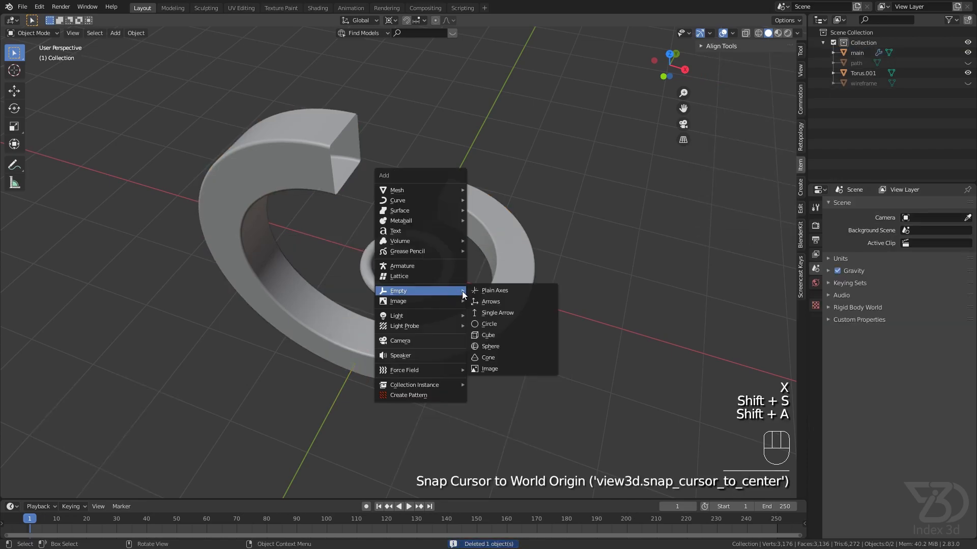
pyautogui.click(493, 291)
pyautogui.moveTo(450, 284); pyautogui.dragTo(419, 261, button='middle')
# Step: Rename the new empty as cam ctrl
pyautogui.press('F2')
pyautogui.write('cam c')
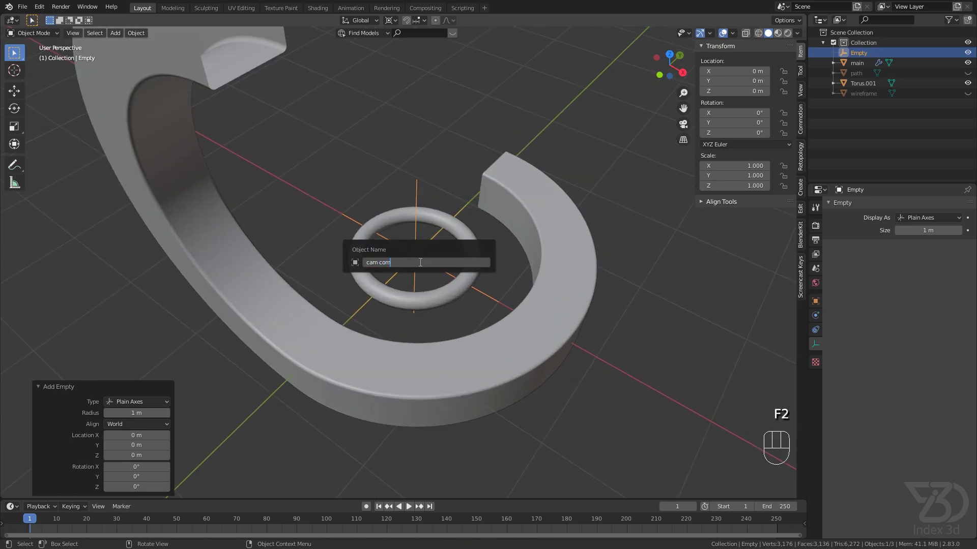
pyautogui.write('om')
pyautogui.press('BackSpace')
pyautogui.press('BackSpace')
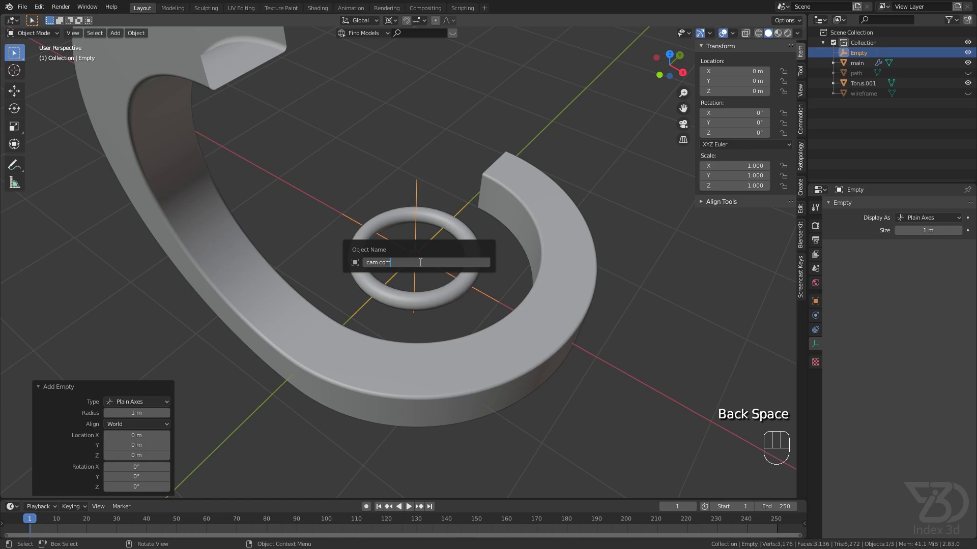
pyautogui.write('ontr')
pyautogui.press('BackSpace')
pyautogui.press('BackSpace')
pyautogui.press('BackSpace')
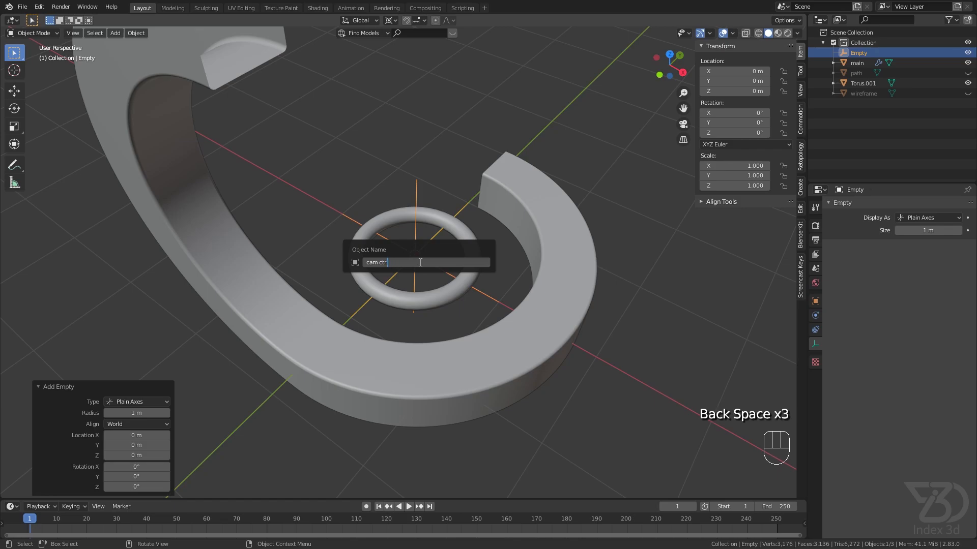
pyautogui.press('Return')
# Step: Add a camera at the world origin and clear its rotation
pyautogui.hotkey('shift', 'a')
pyautogui.moveTo(487, 279)
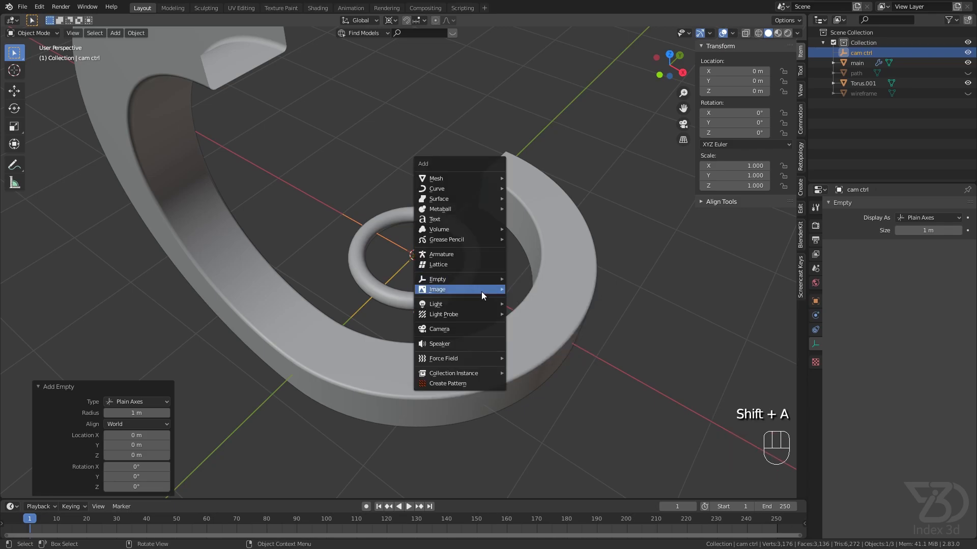
pyautogui.click(472, 330)
pyautogui.moveTo(492, 326); pyautogui.dragTo(464, 261, button='middle')
pyautogui.hotkey('alt', 'r')
# Step: Move the camera straight up along the Z axis to a height of about 5 m above the rings
pyautogui.press('g')
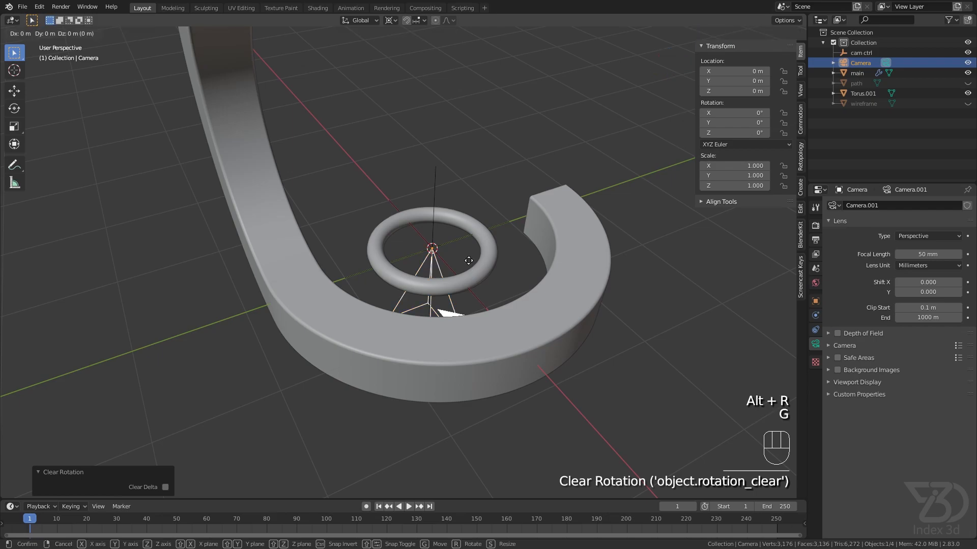
pyautogui.press('z')
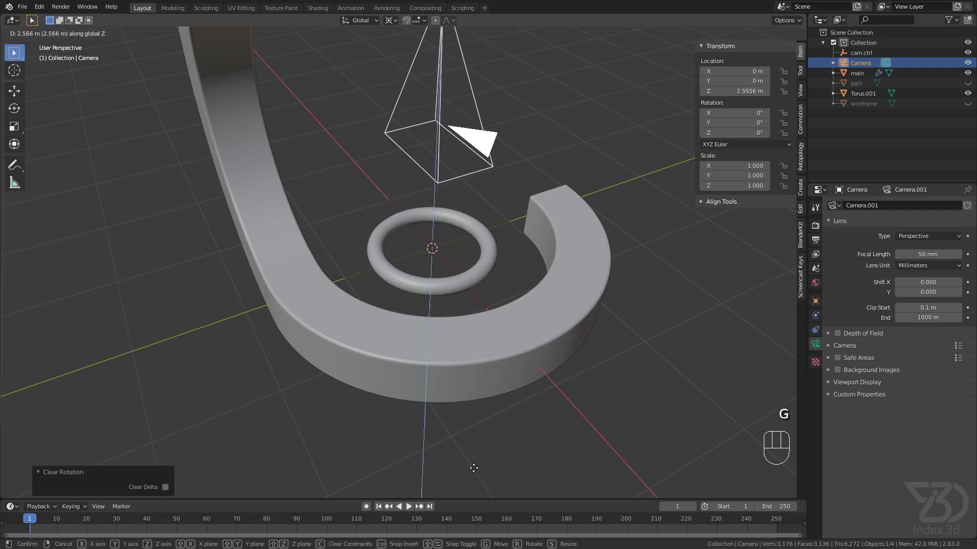
pyautogui.click(460, 390)
pyautogui.scroll(-4, 460, 390)
pyautogui.press('g')
pyautogui.press('z')
pyautogui.click(448, 285)
pyautogui.scroll(4, 426, 341)
pyautogui.scroll(-3, 453, 153)
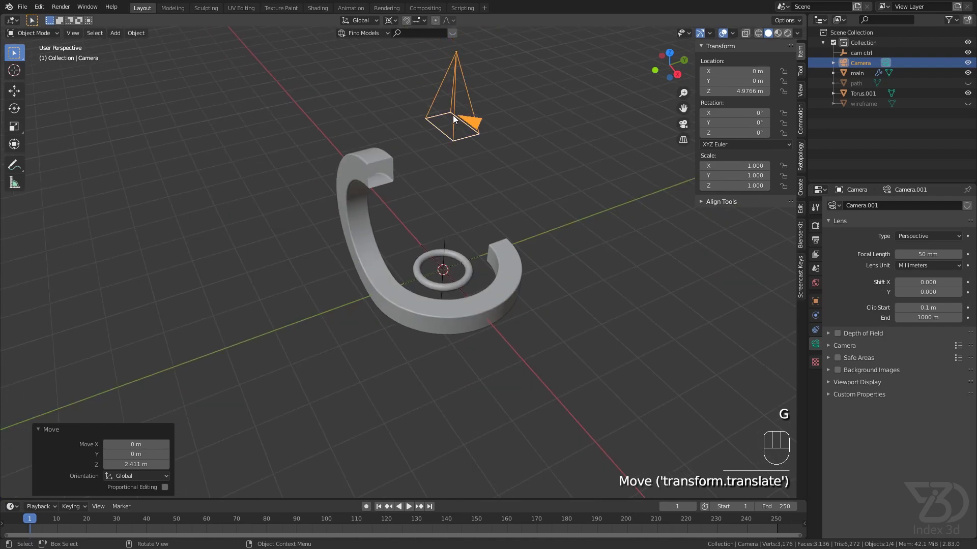
# Step: Parent the camera to the cam ctrl empty as Object and save the file
pyautogui.scroll(1, 448, 236)
pyautogui.keyDown('shift'); pyautogui.click(448, 242); pyautogui.keyUp('shift')
pyautogui.hotkey('ctrl', 'p')
pyautogui.click(460, 239)
pyautogui.hotkey('ctrl', 's')
# Step: Set the camera's lens type to Orthographic and look at the scene through the camera
pyautogui.moveTo(477, 246); pyautogui.dragTo(482, 163, button='middle')
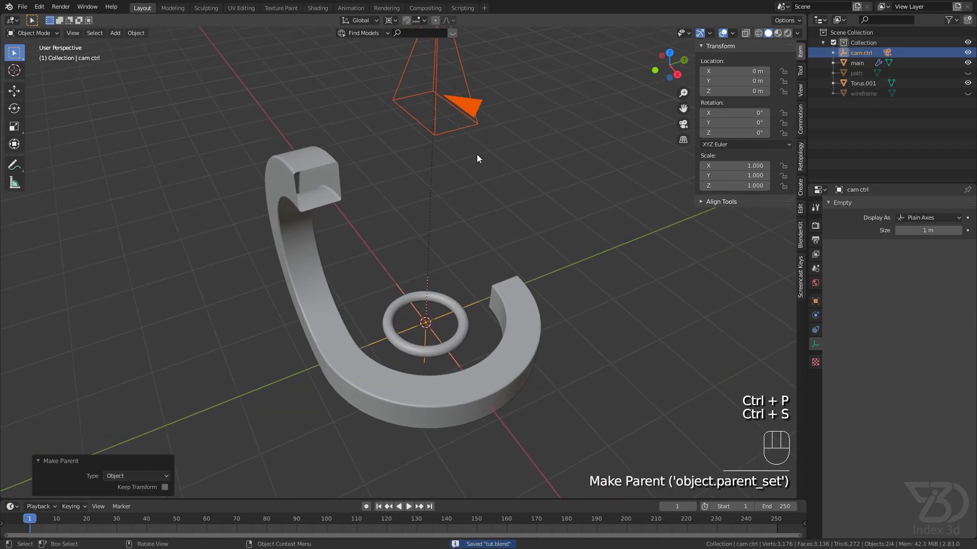
pyautogui.click(476, 127)
pyautogui.click(919, 236)
pyautogui.click(924, 261)
pyautogui.scroll(-4, 521, 238)
pyautogui.keyDown('shift'); pyautogui.moveTo(521, 237); pyautogui.dragTo(508, 259, button='middle'); pyautogui.keyUp('shift')
pyautogui.moveTo(507, 258); pyautogui.dragTo(519, 250, button='middle')
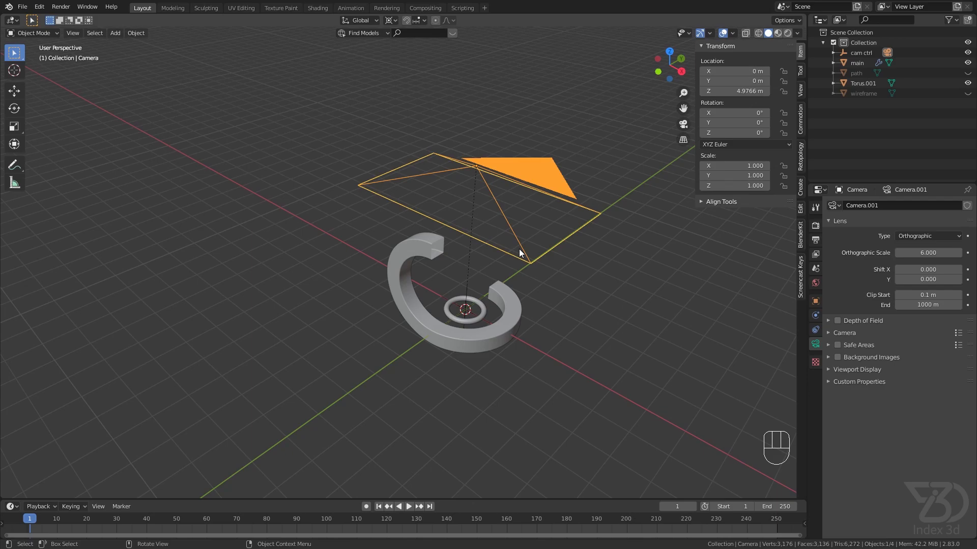
pyautogui.press('KP_0')
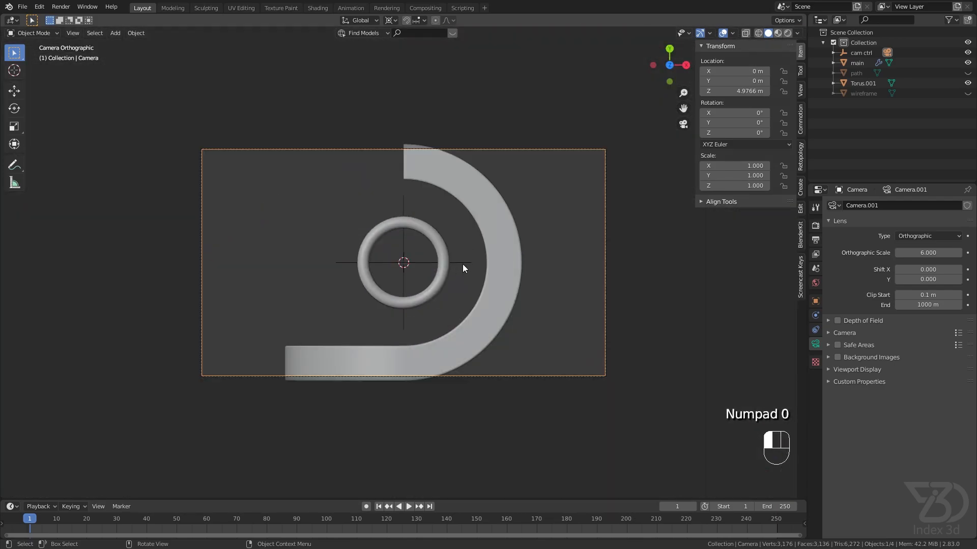
# Step: Set the X rotation of the cam ctrl empty to 45° and save the file
pyautogui.click(462, 264)
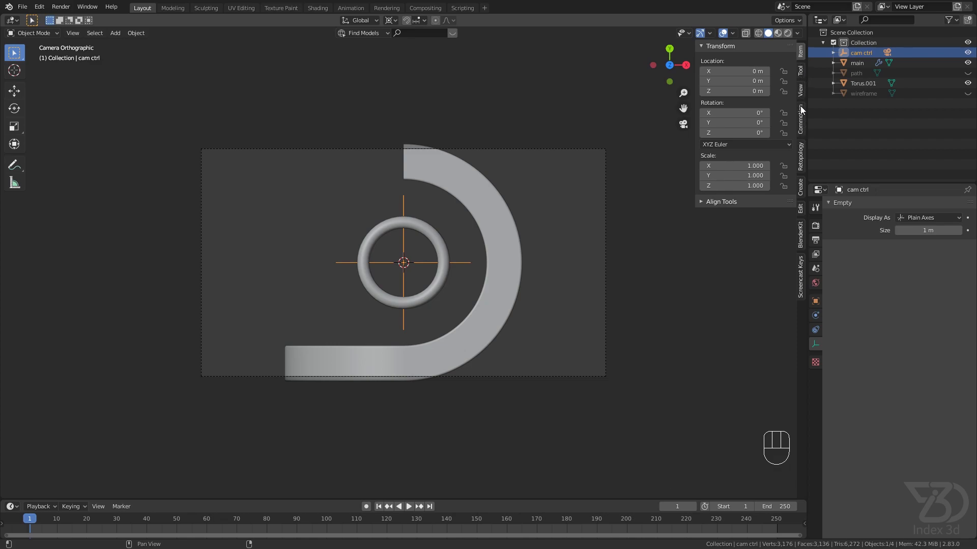
pyautogui.moveTo(738, 113); pyautogui.dragTo(733, 114)
pyautogui.click(734, 113)
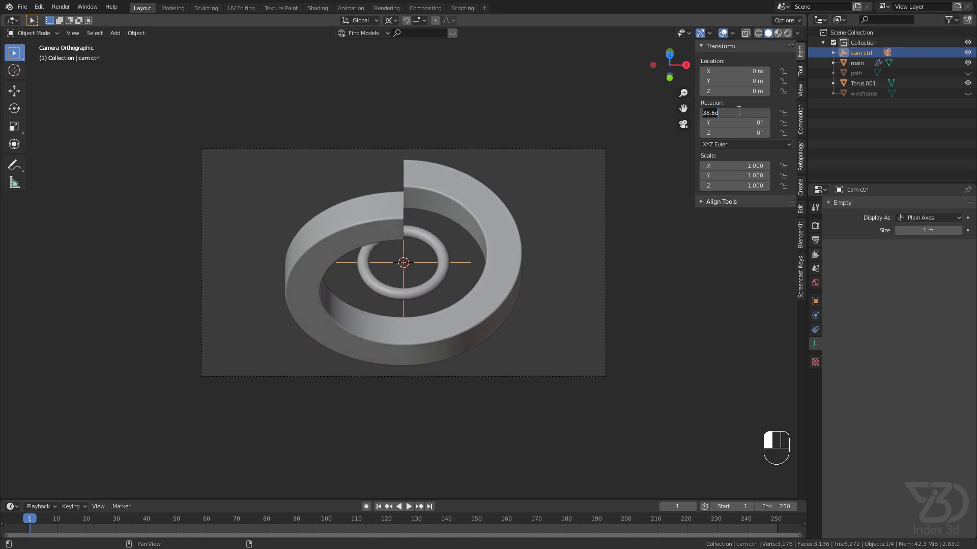
pyautogui.press('Return')
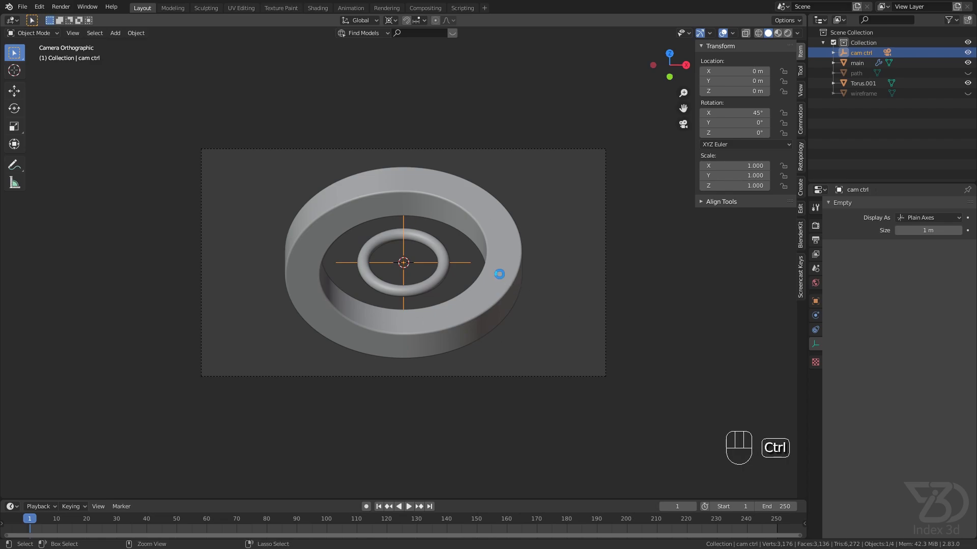
pyautogui.hotkey('ctrl', 's')
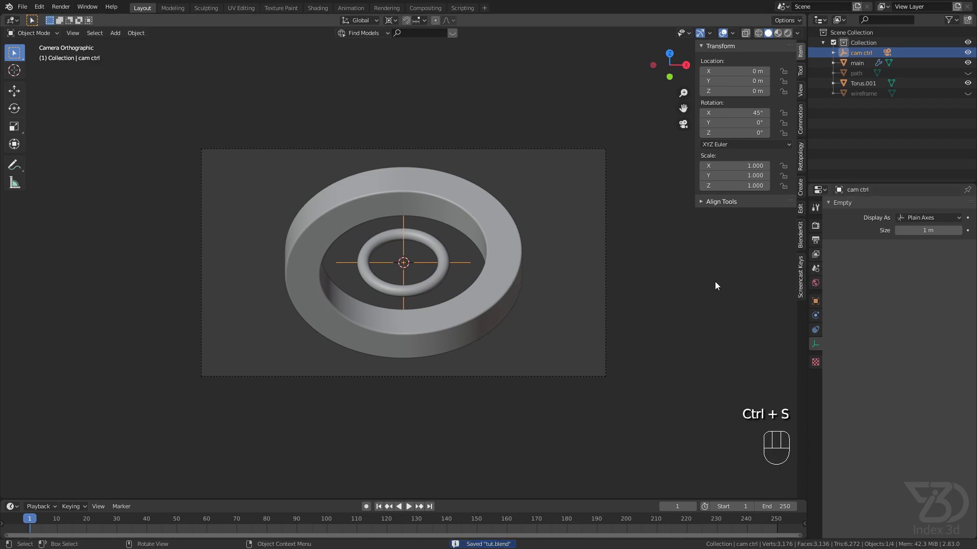
# Step: Set the render resolution's X value to 1080 px for a square frame and save the file
pyautogui.click(815, 240)
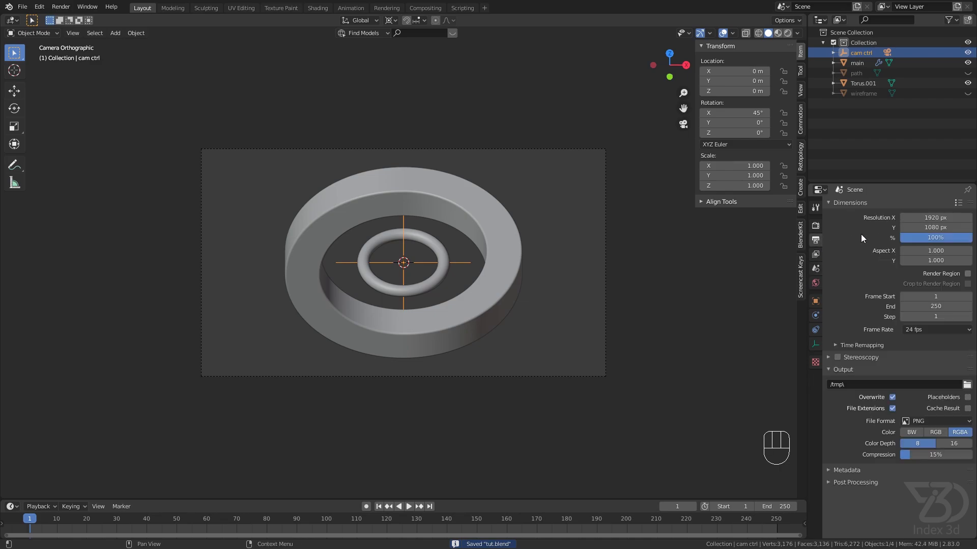
pyautogui.click(932, 218)
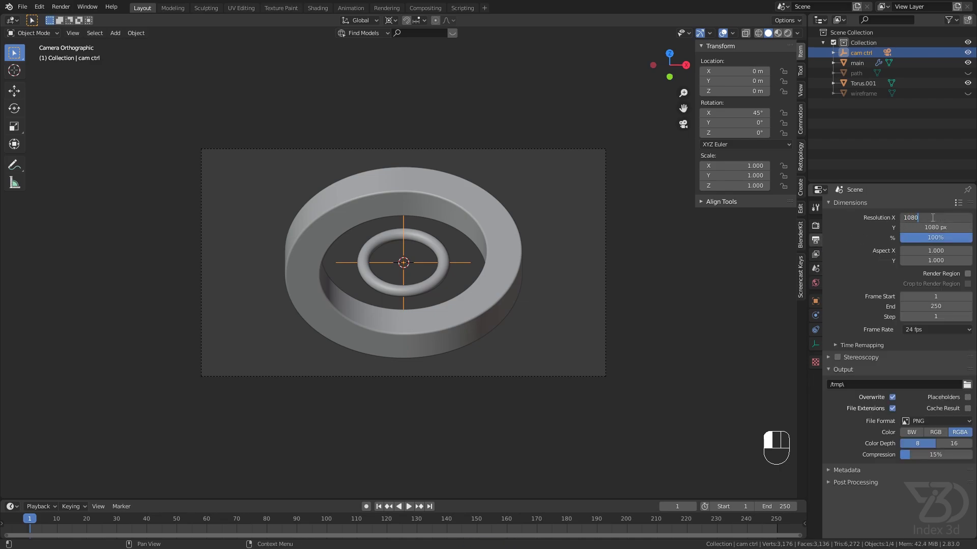
pyautogui.press('Return')
pyautogui.hotkey('ctrl', 's')
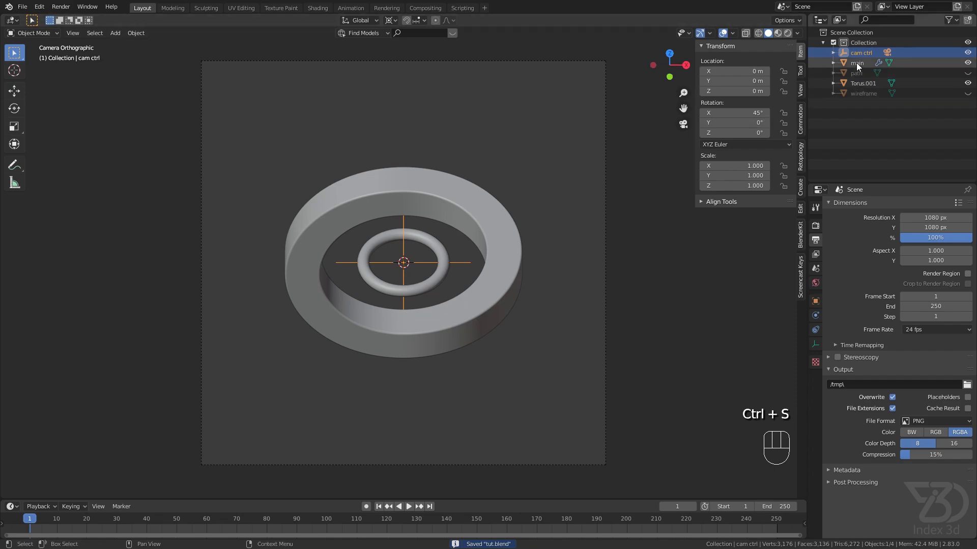
# Step: Select the camera nested under cam ctrl and set its Z rotation to 45°
pyautogui.click(833, 52)
pyautogui.click(854, 72)
pyautogui.click(869, 62)
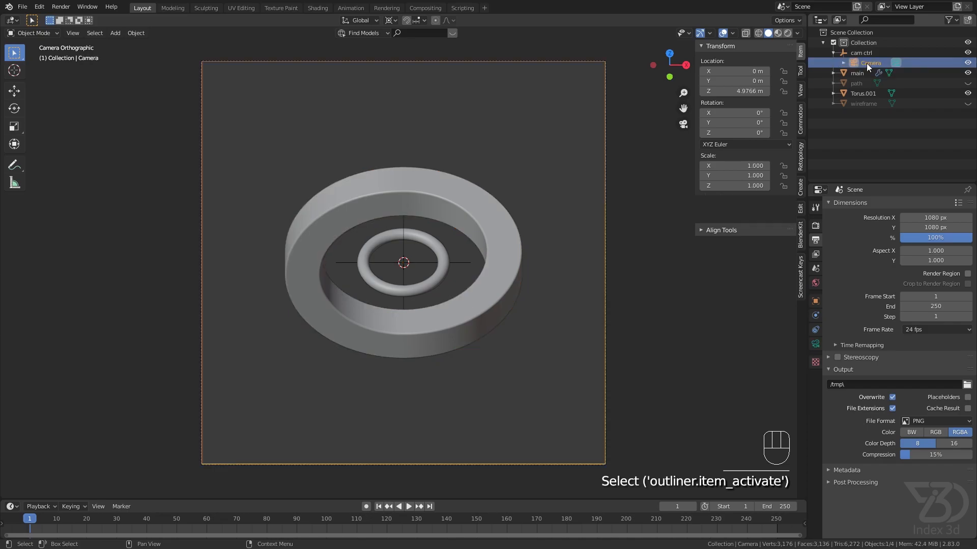
pyautogui.moveTo(737, 132); pyautogui.dragTo(908, 133)
pyautogui.click(743, 135)
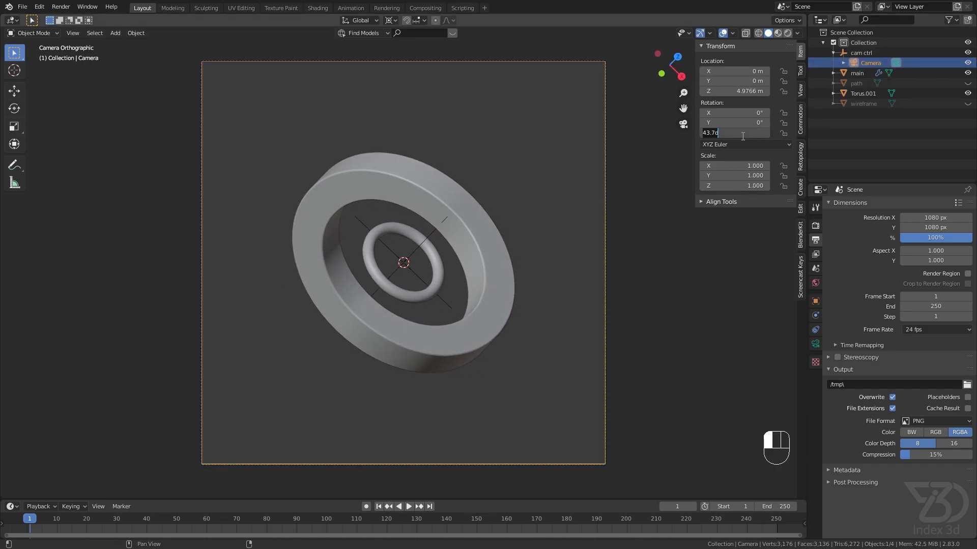
pyautogui.press('Return')
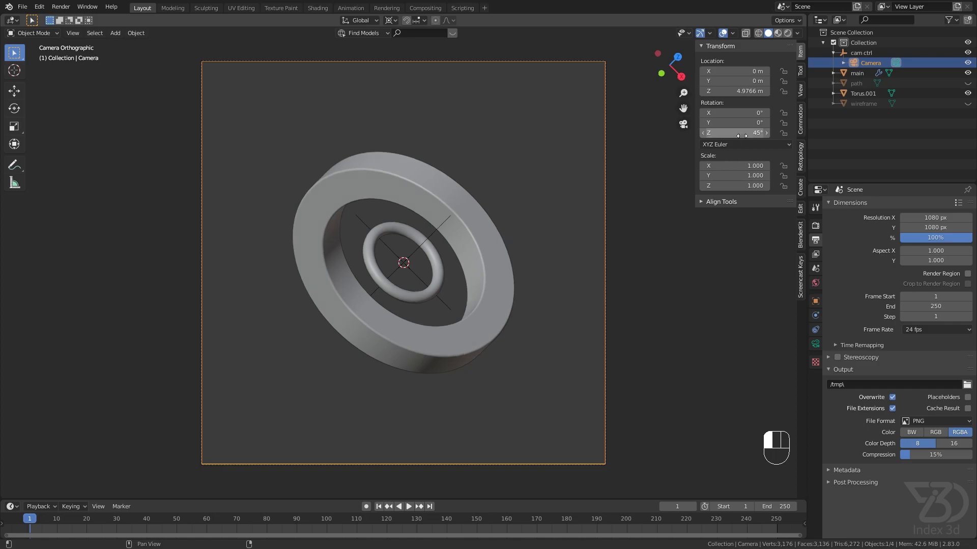
# Step: Test further Z rotations of the camera and set the angle to 45+90, giving 135°
pyautogui.moveTo(741, 136); pyautogui.dragTo(875, 135)
pyautogui.click(744, 133)
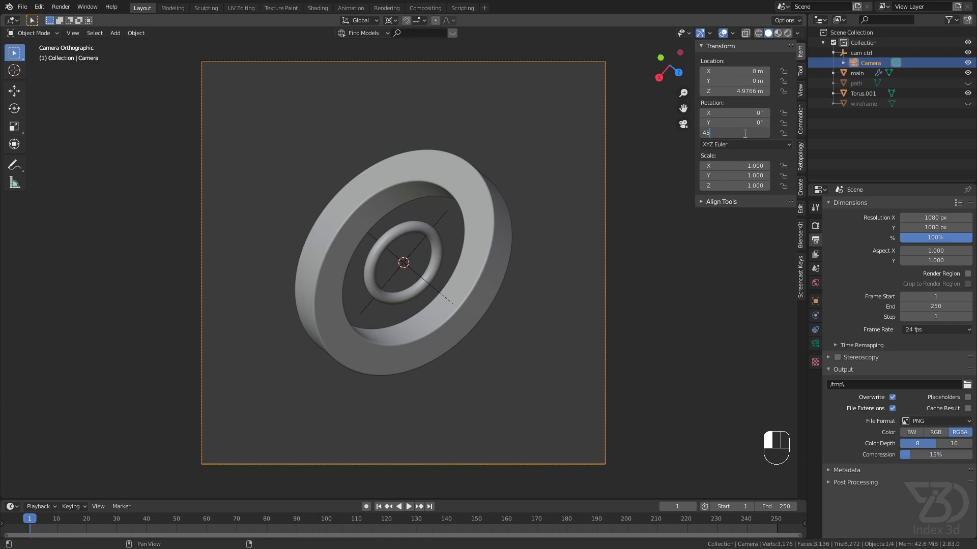
pyautogui.write('45+90')
pyautogui.press('Return')
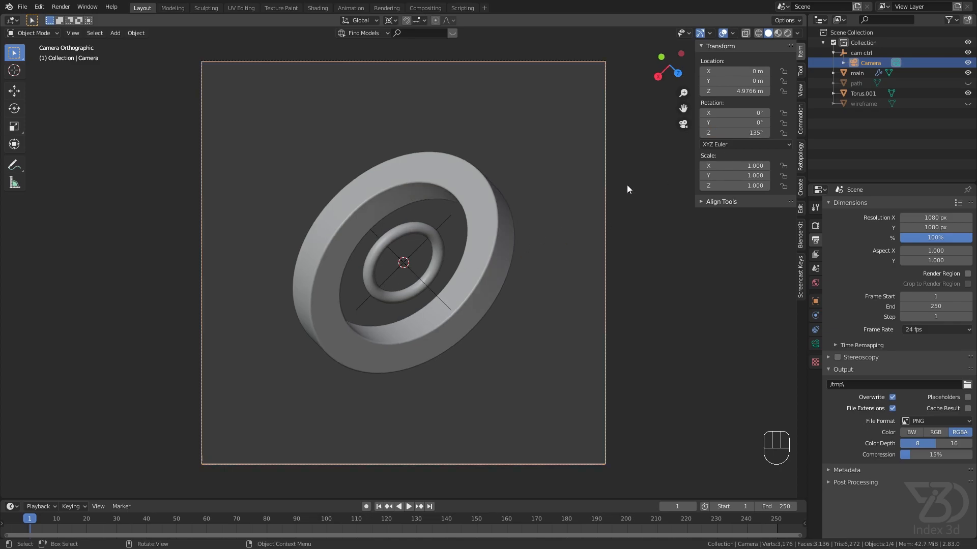
# Step: Reduce the camera's orthographic scale so the main ring fills more of the frame, select Torus.001 and save the file
pyautogui.click(815, 344)
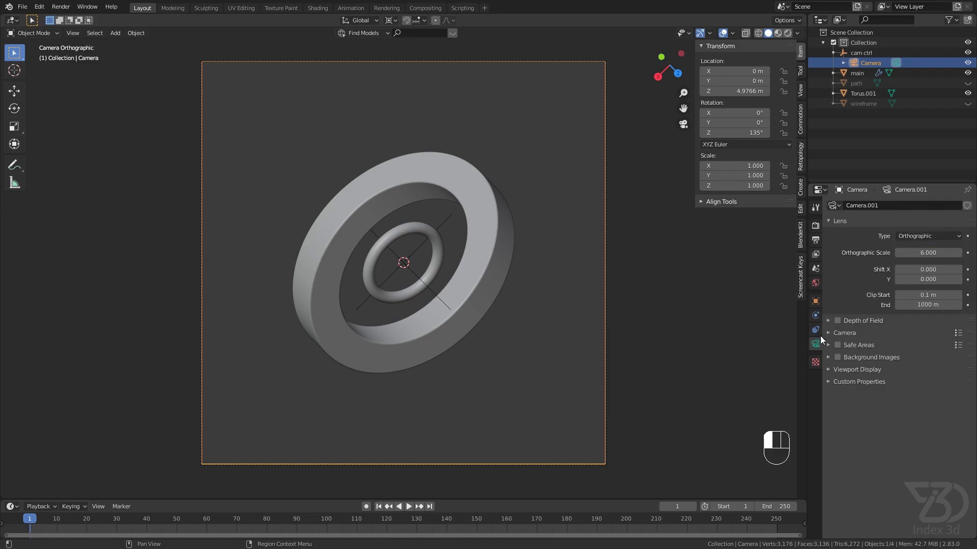
pyautogui.moveTo(928, 253)
pyautogui.mouseDown()
pyautogui.moveTo(951, 253)
pyautogui.moveTo(918, 253)
pyautogui.mouseUp()
pyautogui.hotkey('ctrl', 's')
pyautogui.click(455, 227)
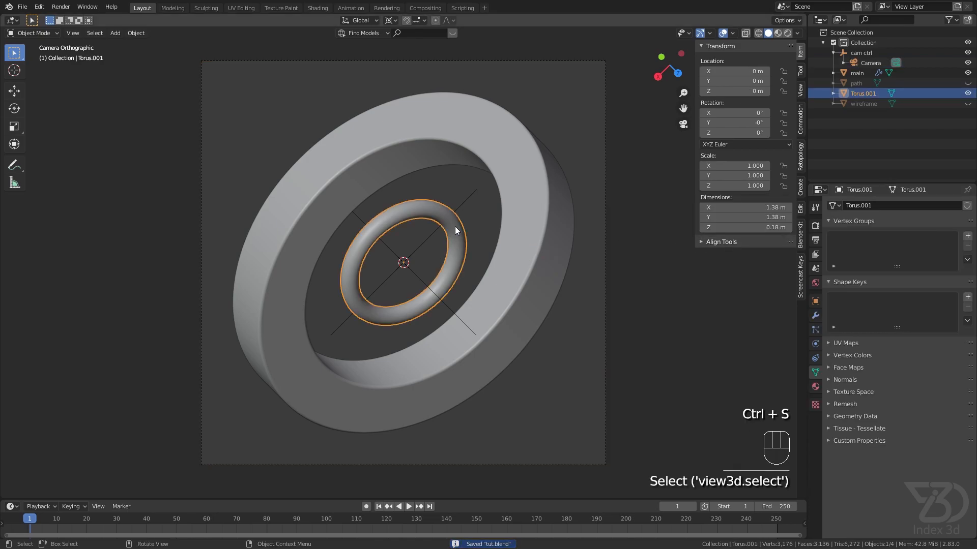
pyautogui.hotkey('ctrl', 's')
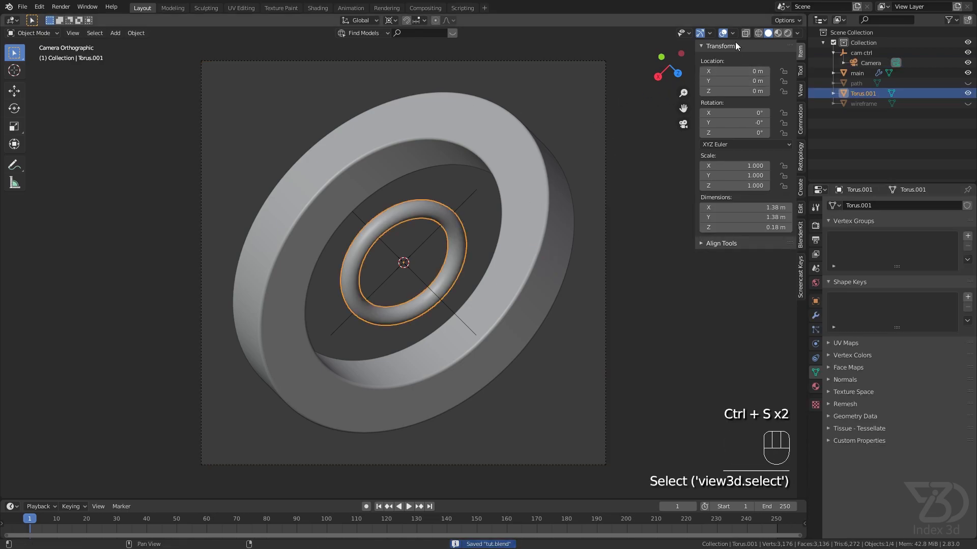
# Step: Unhide the path object and convert it from a mesh to a curve
pyautogui.moveTo(543, 179); pyautogui.dragTo(435, 280, button='middle')
pyautogui.press('KP_1')
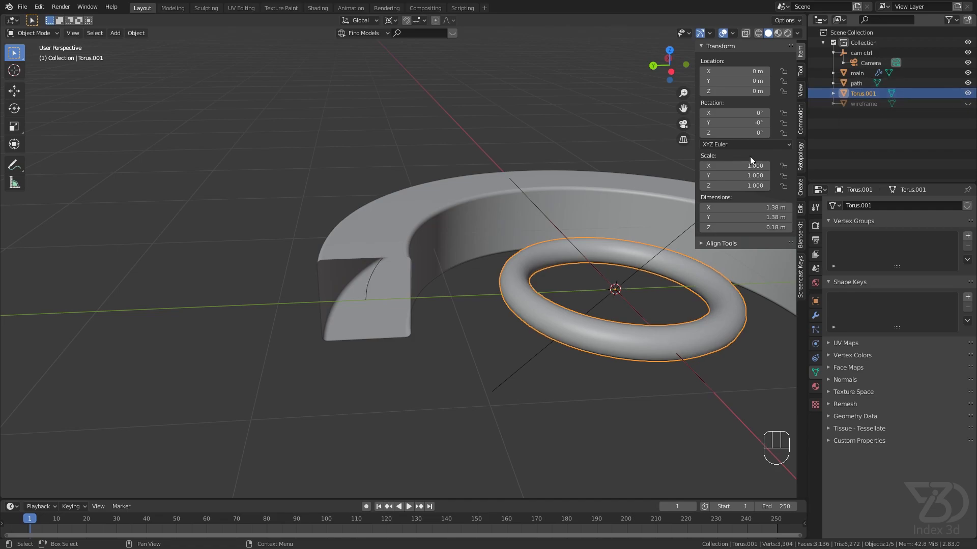
pyautogui.click(373, 279)
pyautogui.click(136, 33)
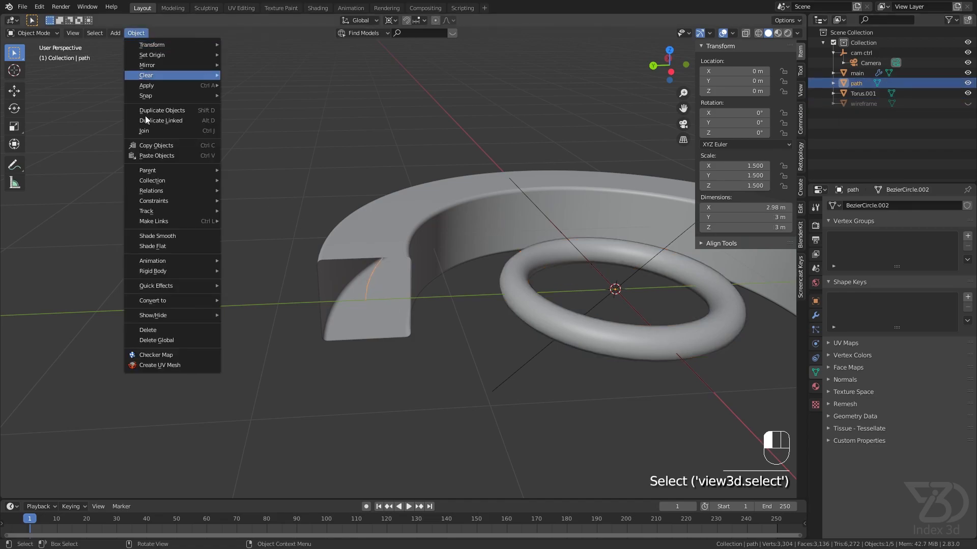
pyautogui.moveTo(196, 301)
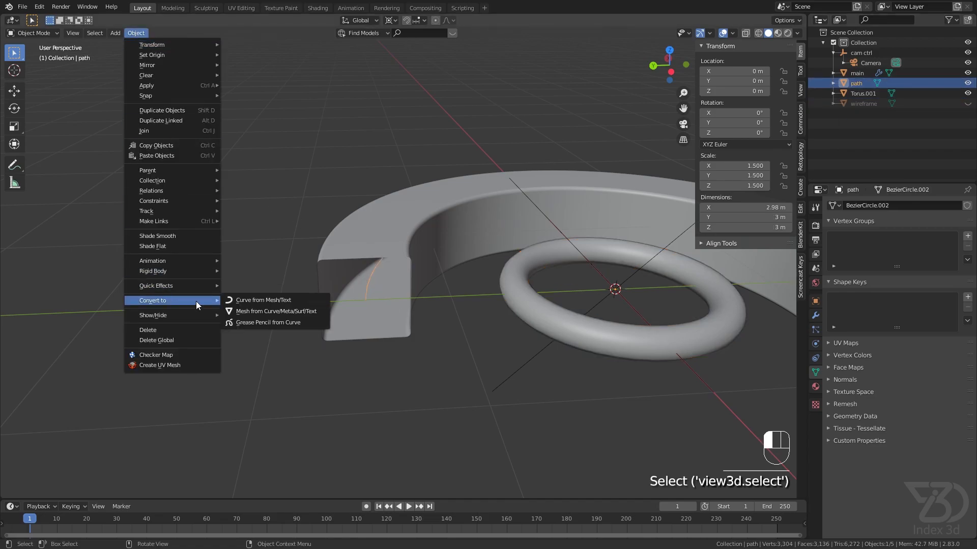
pyautogui.click(267, 301)
# Step: Parent Torus.001 to the path curve with the Follow Path option and select the torus alone
pyautogui.click(569, 322)
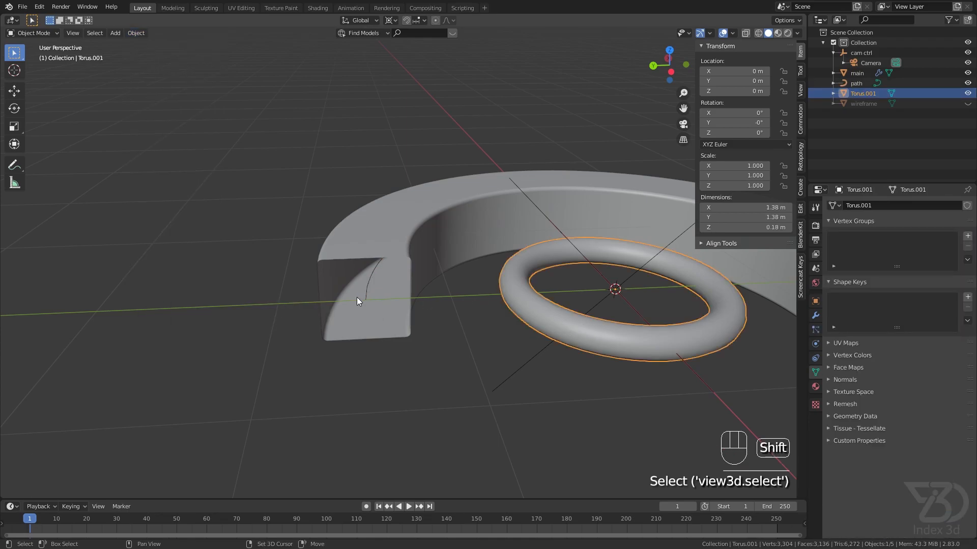
pyautogui.keyDown('shift'); pyautogui.click(368, 288); pyautogui.keyUp('shift')
pyautogui.click(669, 344)
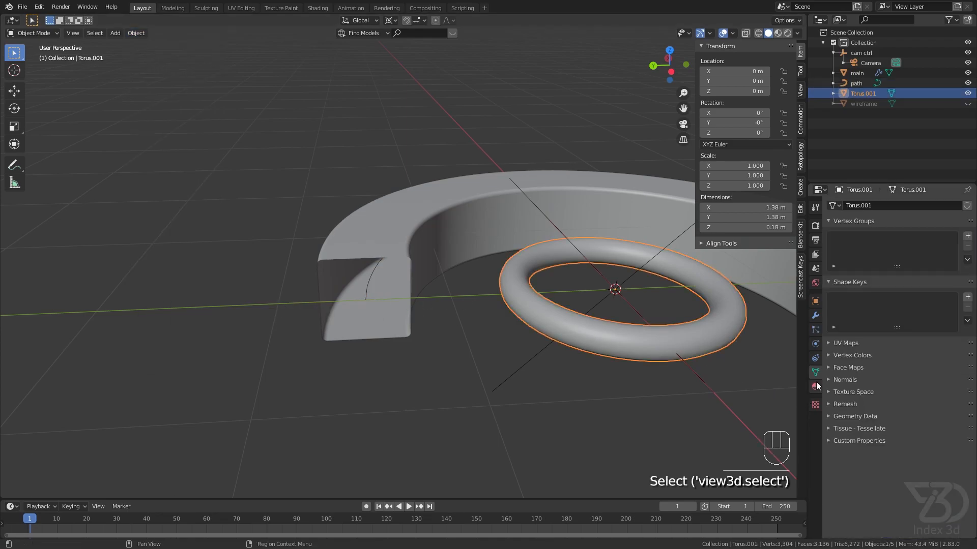
pyautogui.click(816, 357)
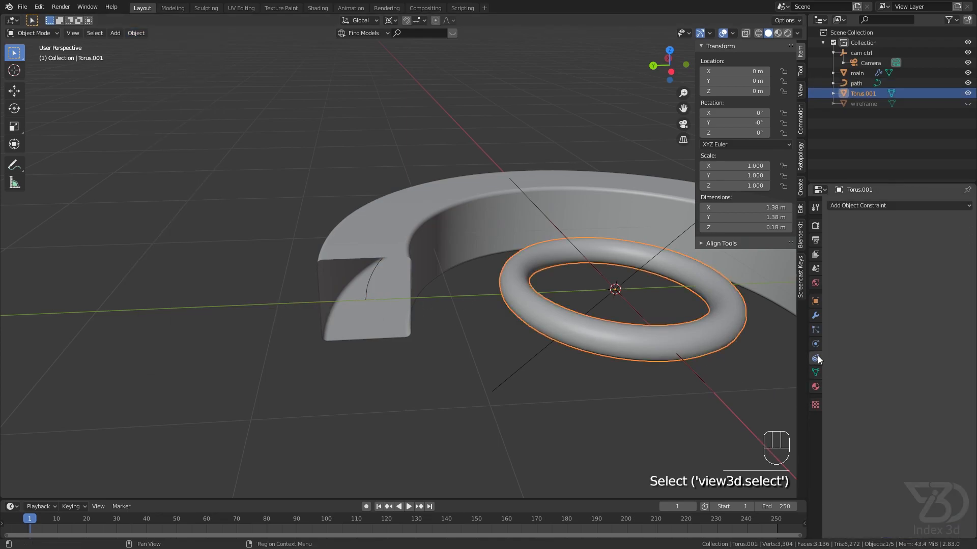
pyautogui.click(884, 205)
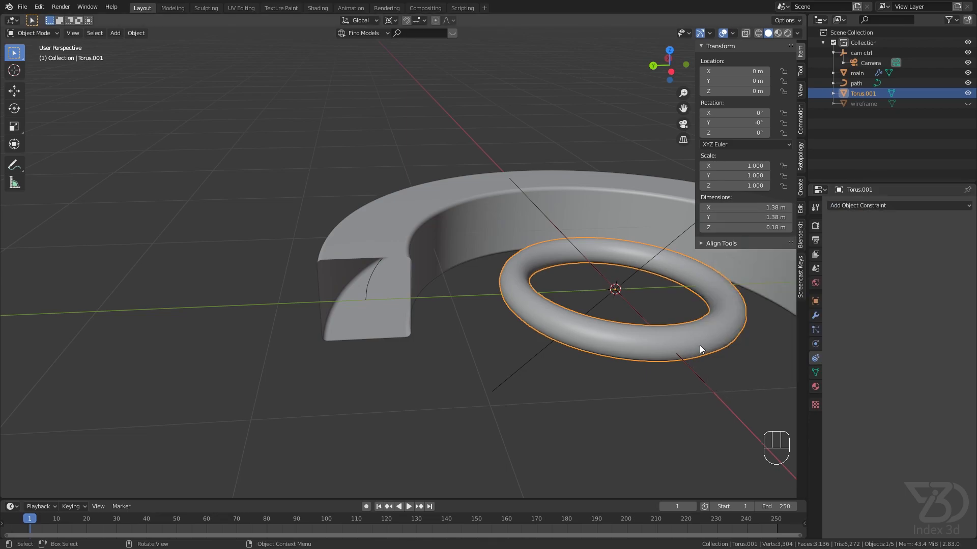
pyautogui.keyDown('shift'); pyautogui.click(368, 289); pyautogui.keyUp('shift')
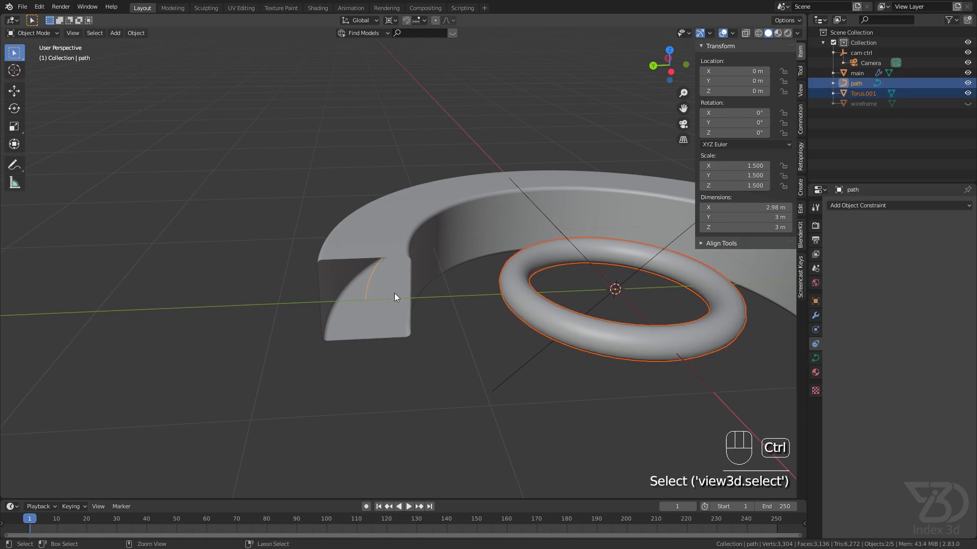
pyautogui.hotkey('ctrl', 'p')
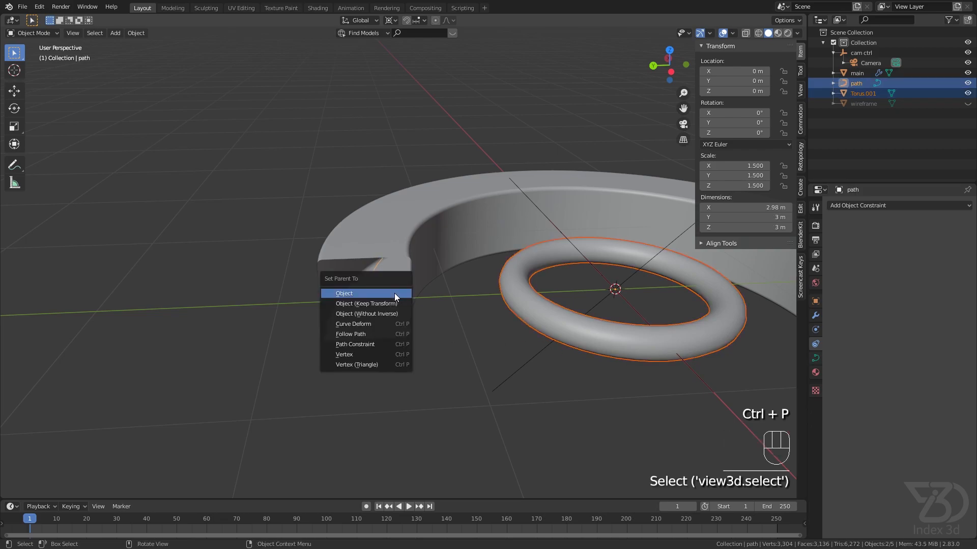
pyautogui.click(387, 333)
pyautogui.click(639, 325)
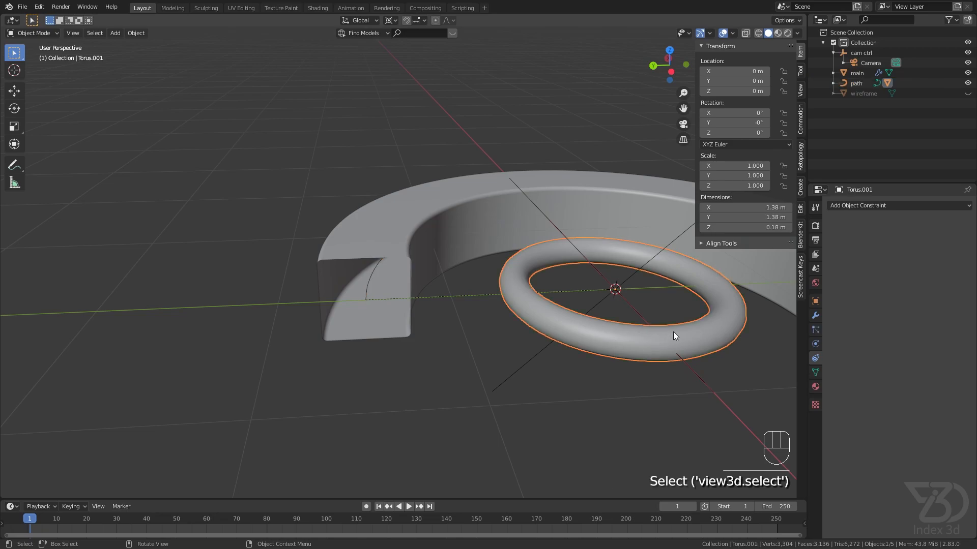
# Step: Undo the Follow Path parenting of Torus.001 to the path curve
pyautogui.hotkey('ctrl', 'z')
pyautogui.hotkey('ctrl', 'z')
pyautogui.hotkey('ctrl', 'z')
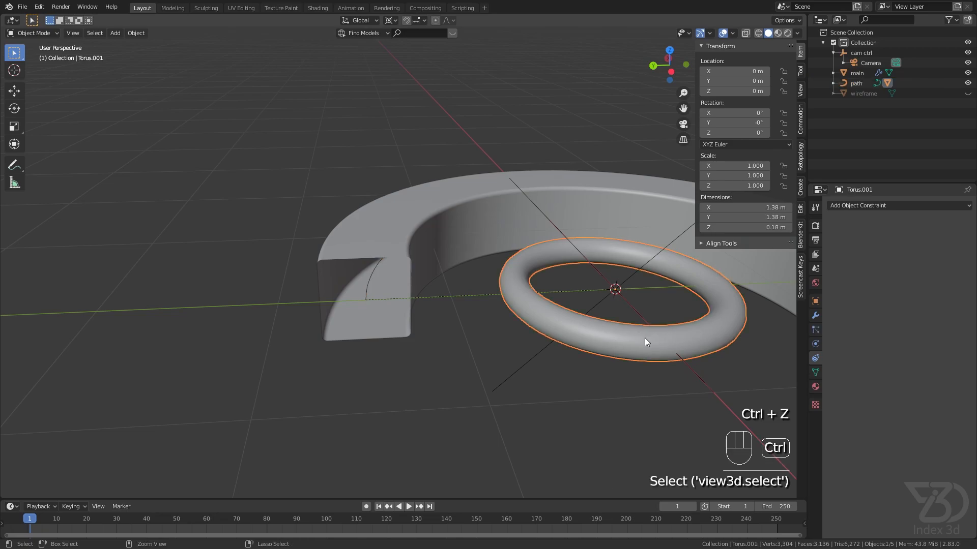
# Step: Try to set up an animated Follow Path constraint with Fixed Position on the path curve, using path as the target
pyautogui.click(901, 206)
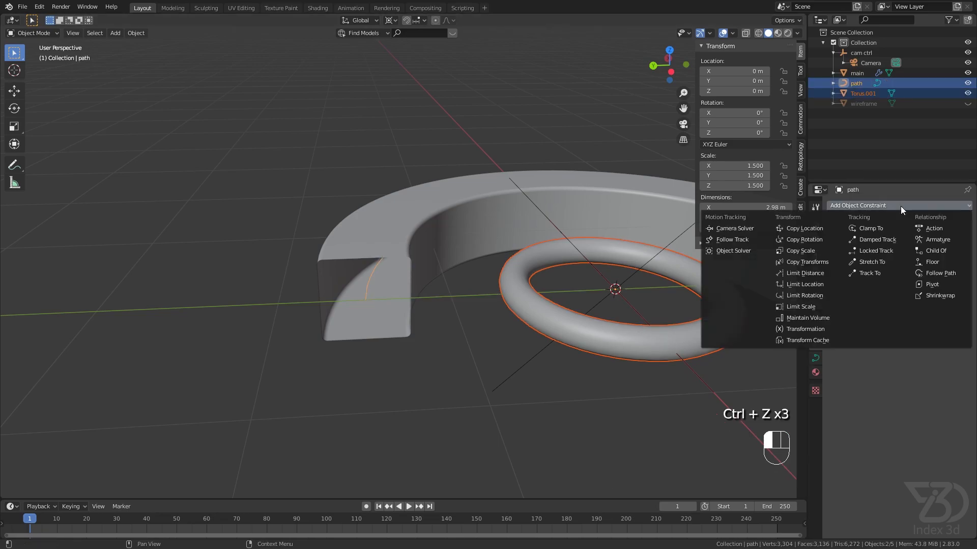
pyautogui.click(941, 273)
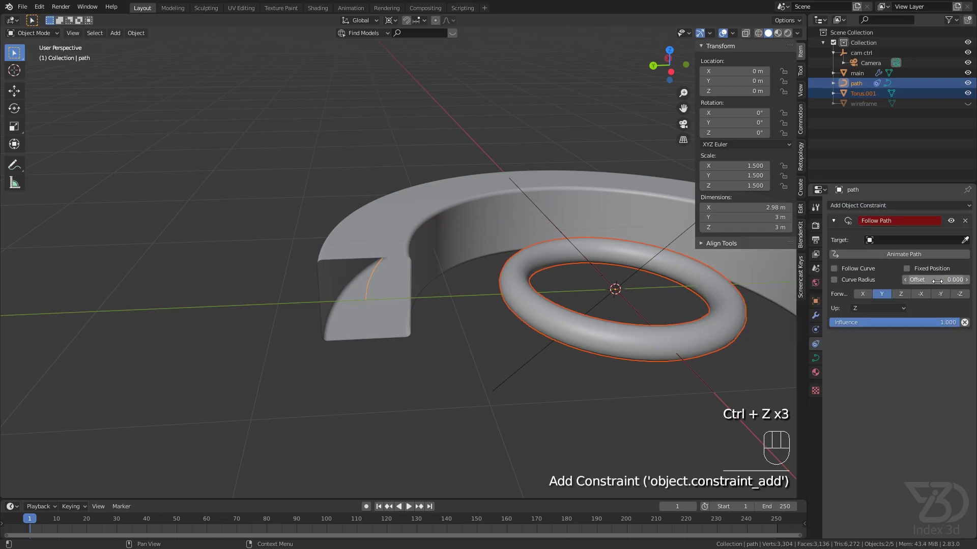
pyautogui.click(965, 241)
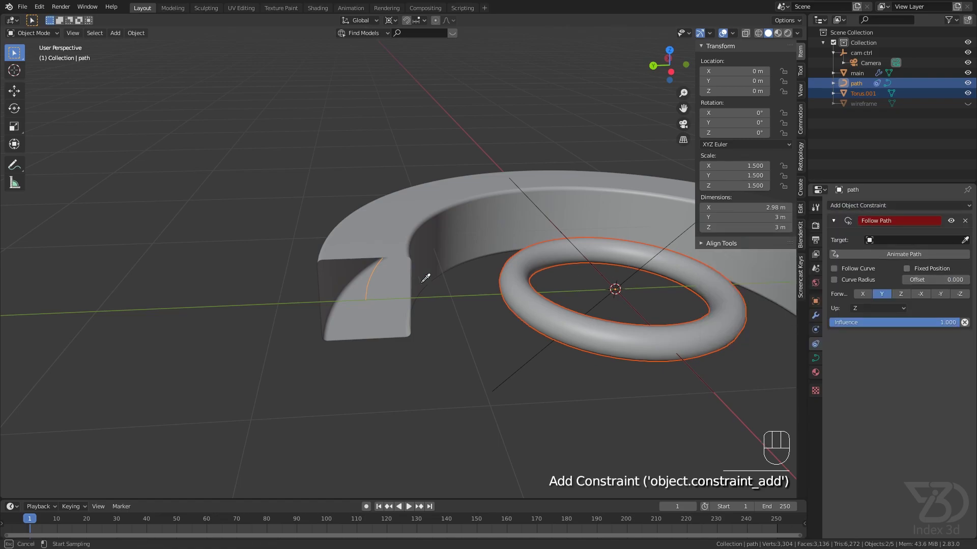
pyautogui.click(373, 276)
pyautogui.click(898, 239)
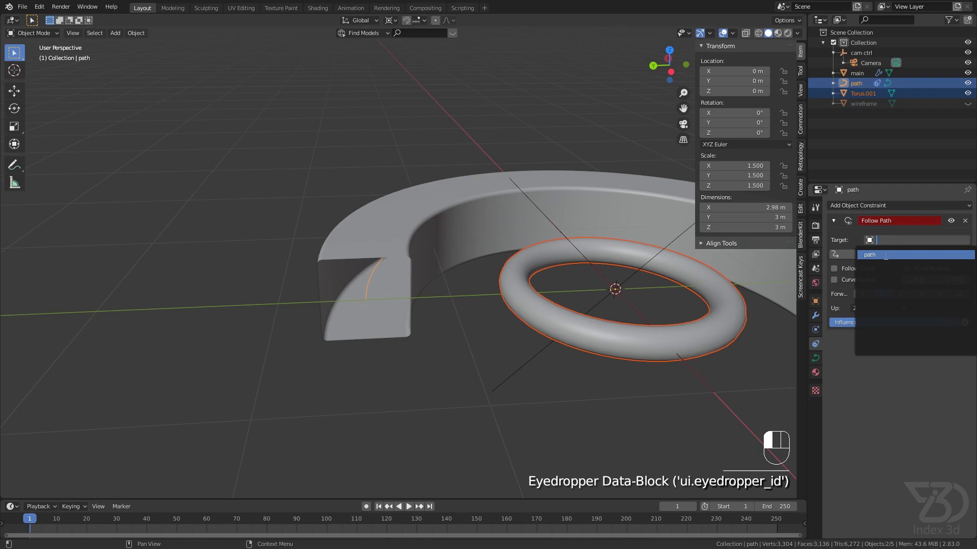
pyautogui.click(884, 255)
pyautogui.click(903, 255)
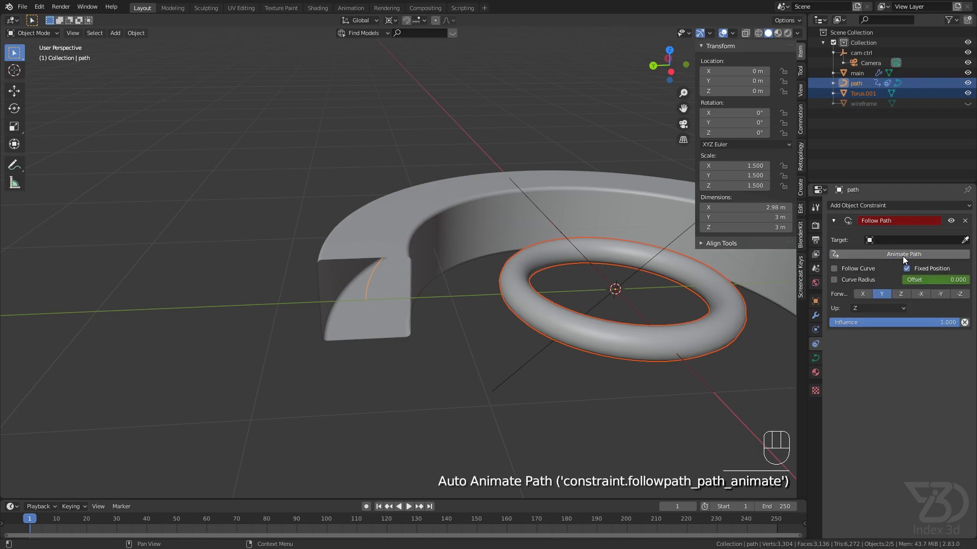
pyautogui.click(908, 269)
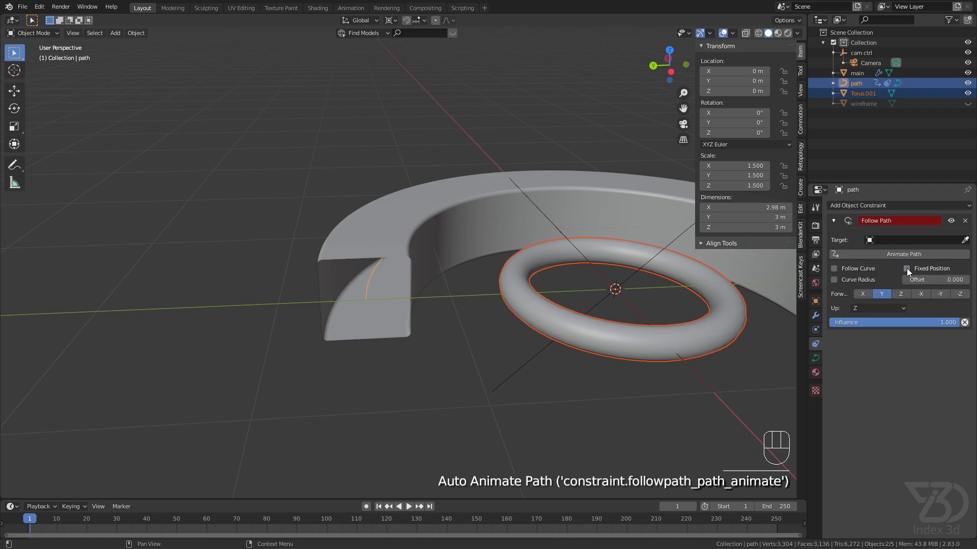
pyautogui.click(906, 268)
# Step: Set the current frame to 0 and remove the Follow Path constraint from the path curve
pyautogui.click(650, 342)
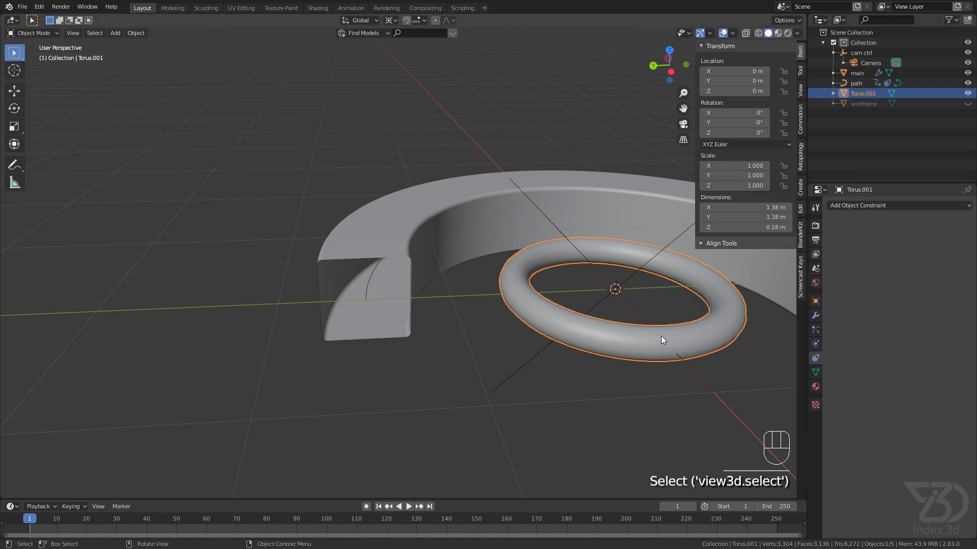
pyautogui.moveTo(33, 522)
pyautogui.mouseDown()
pyautogui.moveTo(66, 522)
pyautogui.moveTo(27, 521)
pyautogui.mouseUp()
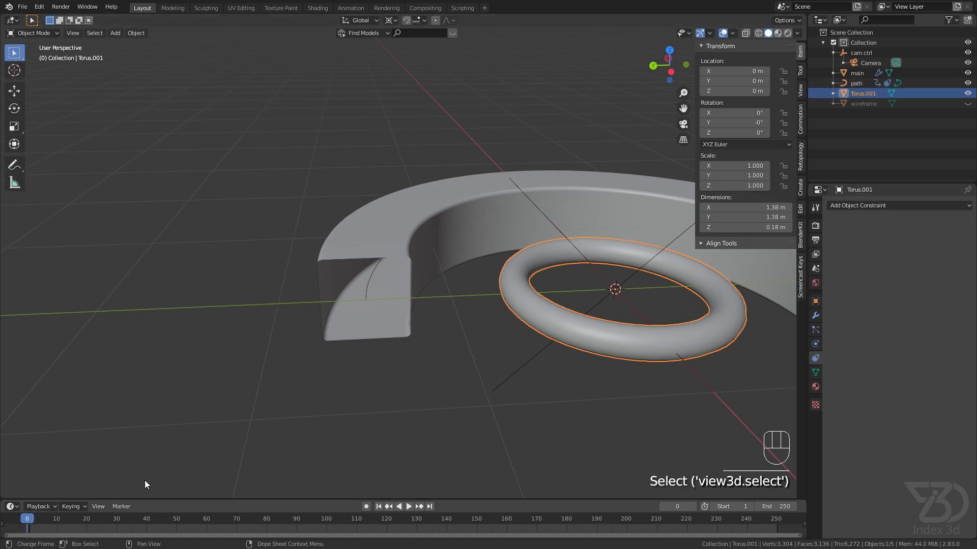
pyautogui.click(597, 345)
pyautogui.click(369, 294)
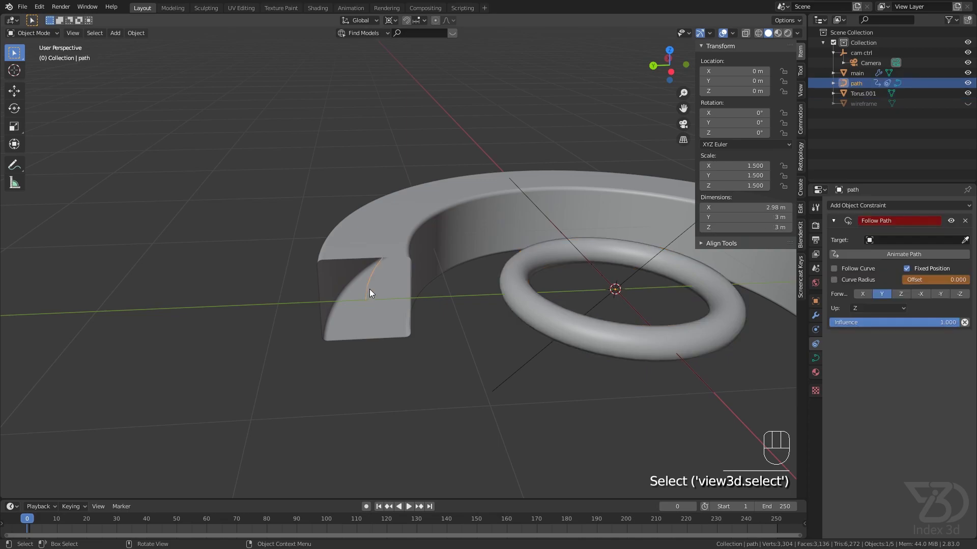
pyautogui.click(965, 220)
# Step: Add a Follow Path constraint to Torus.001 with path as its target and animate the path
pyautogui.click(717, 332)
pyautogui.click(894, 206)
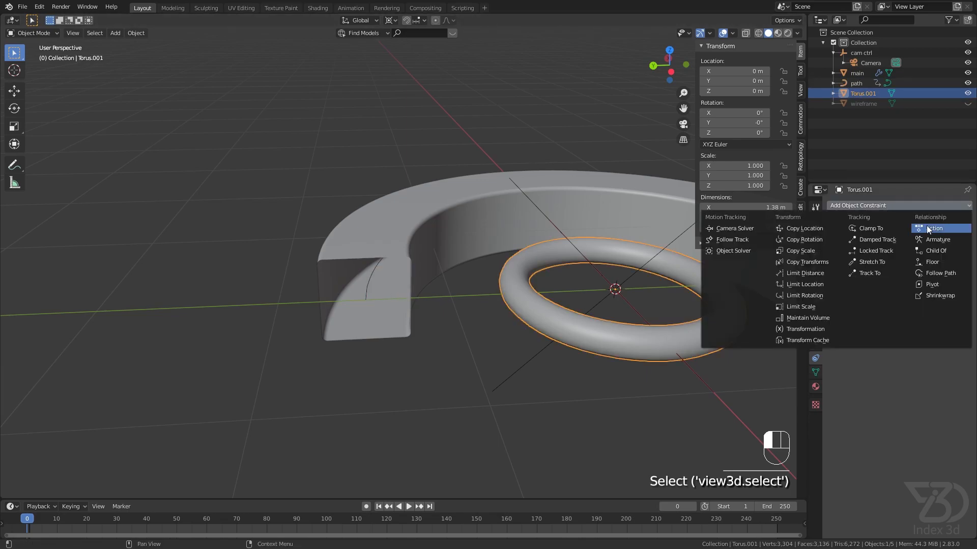
pyautogui.click(922, 275)
pyautogui.click(878, 241)
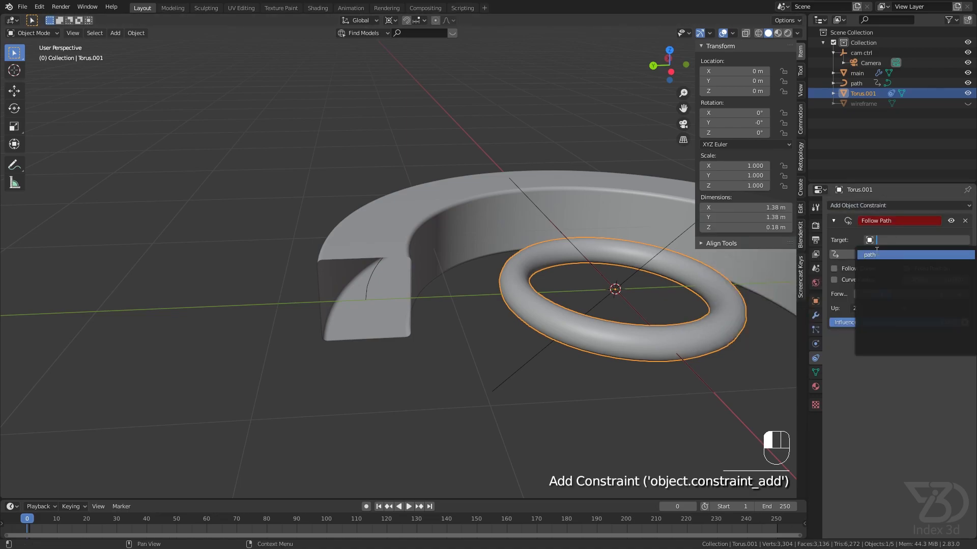
pyautogui.click(867, 255)
pyautogui.click(896, 255)
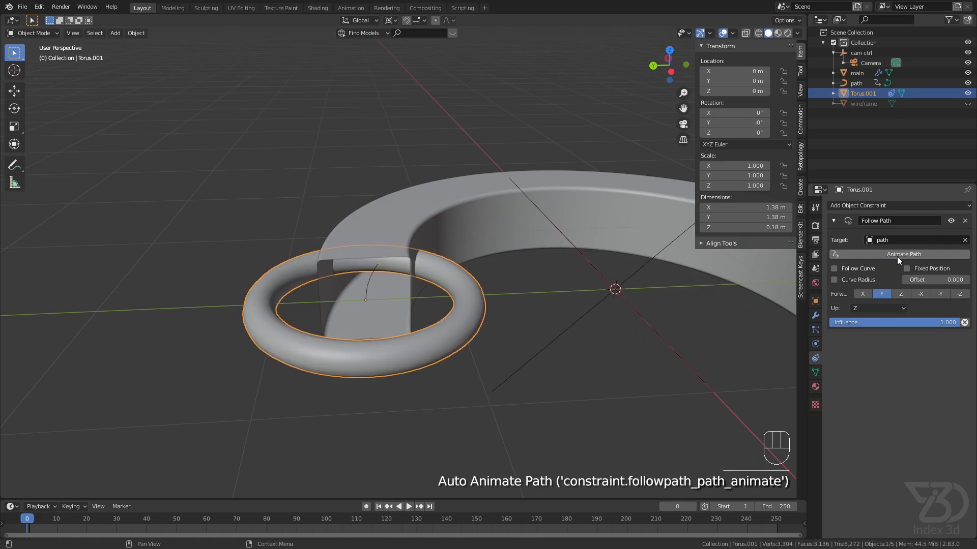
# Step: Rotate Torus.001 by 90° about the global Y axis
pyautogui.moveTo(424, 306); pyautogui.dragTo(512, 279, button='middle')
pyautogui.click(528, 289)
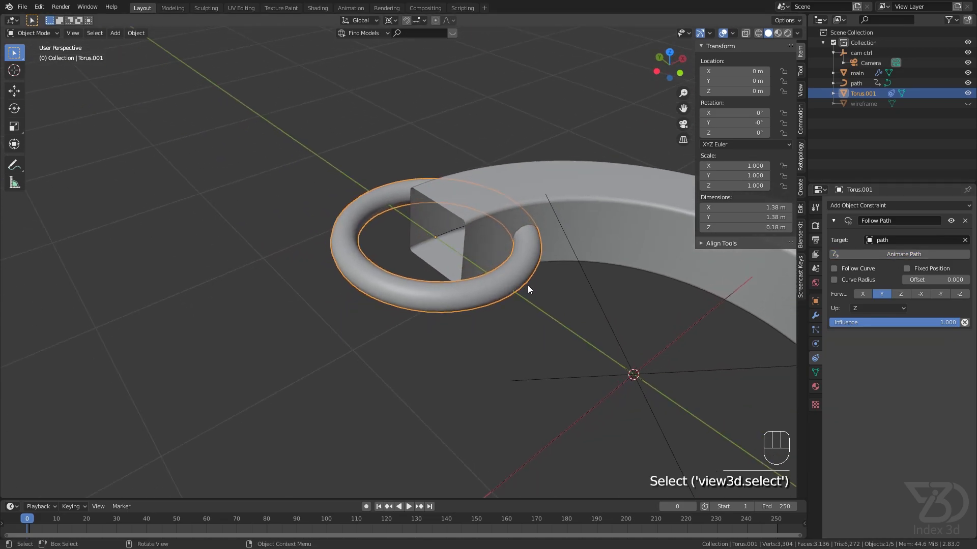
pyautogui.press('r')
pyautogui.write('y')
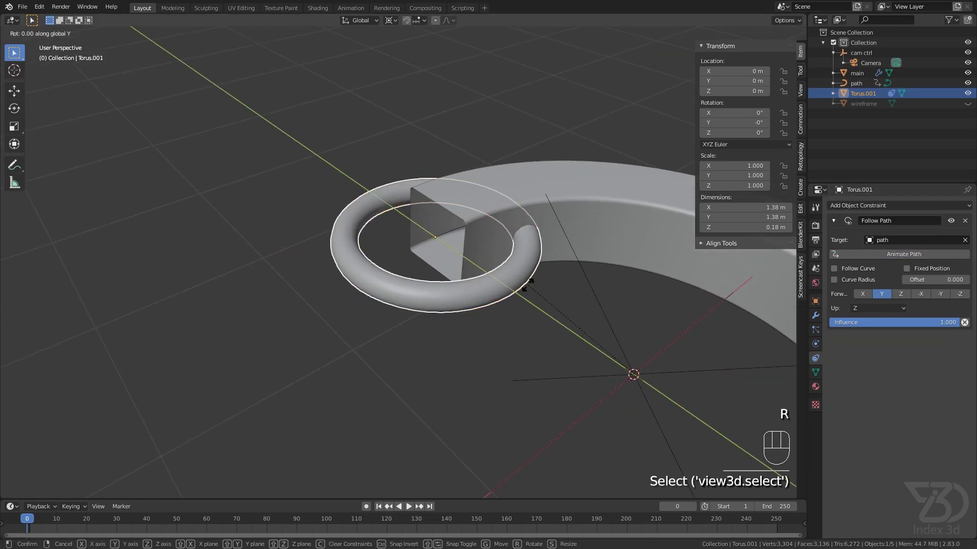
pyautogui.write('90')
pyautogui.click(528, 284)
# Step: Set the transform pivot to Median Point and scale Torus.001 down to about 0.731 so it fits closely around the ring's profile
pyautogui.moveTo(513, 252); pyautogui.dragTo(567, 200, button='middle')
pyautogui.press('s')
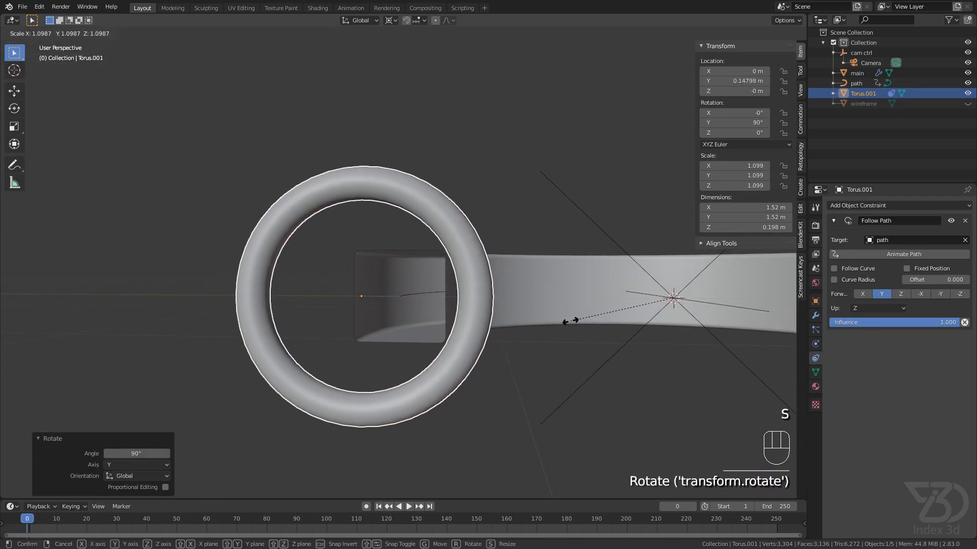
pyautogui.rightClick(565, 319)
pyautogui.click(390, 21)
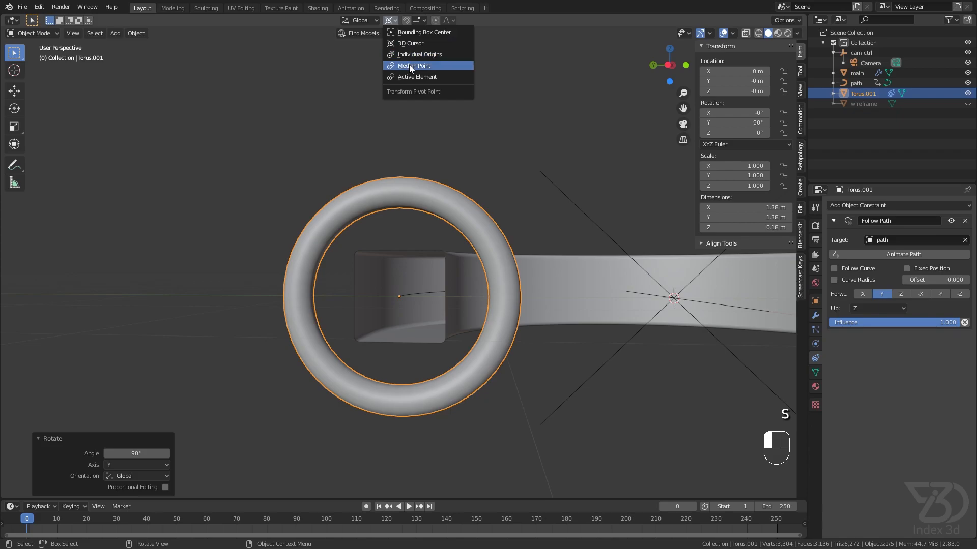
pyautogui.click(409, 65)
pyautogui.press('s')
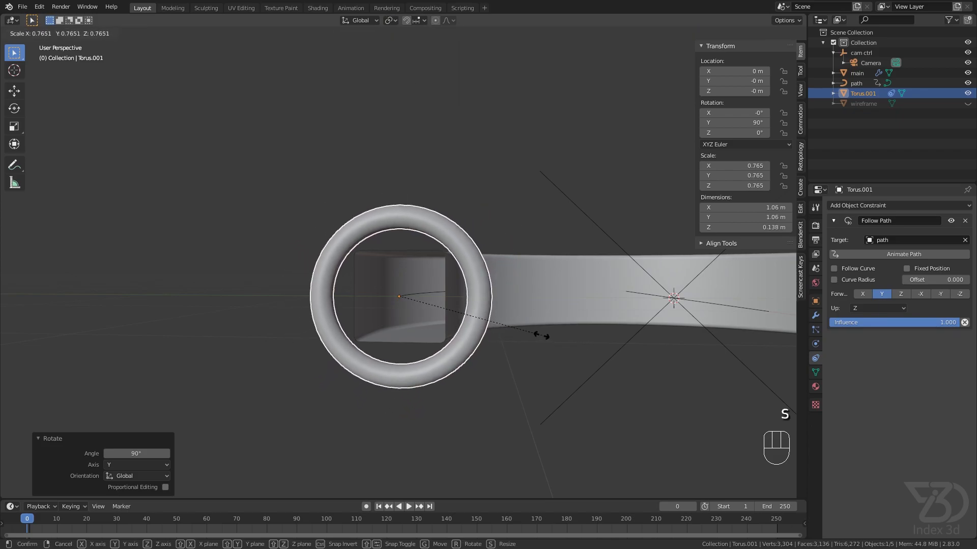
pyautogui.click(533, 330)
pyautogui.moveTo(533, 330); pyautogui.dragTo(425, 223, button='middle')
pyautogui.scroll(4, 479, 261)
pyautogui.press('s')
pyautogui.click(463, 259)
# Step: Switch to the camera view, inspect how the torus fits around the ring, and save the file
pyautogui.moveTo(463, 260); pyautogui.dragTo(336, 267, button='middle')
pyautogui.scroll(-8, 383, 270)
pyautogui.press('KP_0')
pyautogui.hotkey('ctrl', 's')
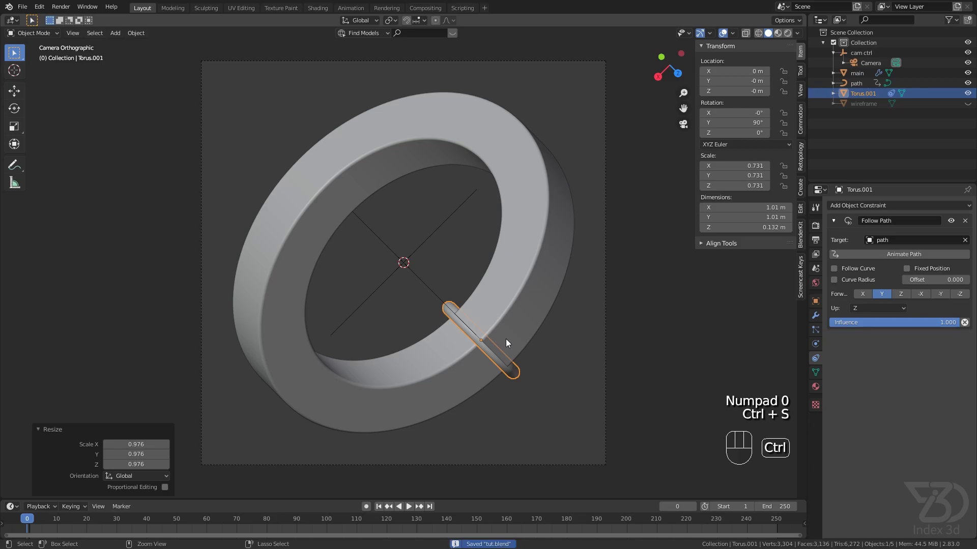
pyautogui.scroll(5, 505, 339)
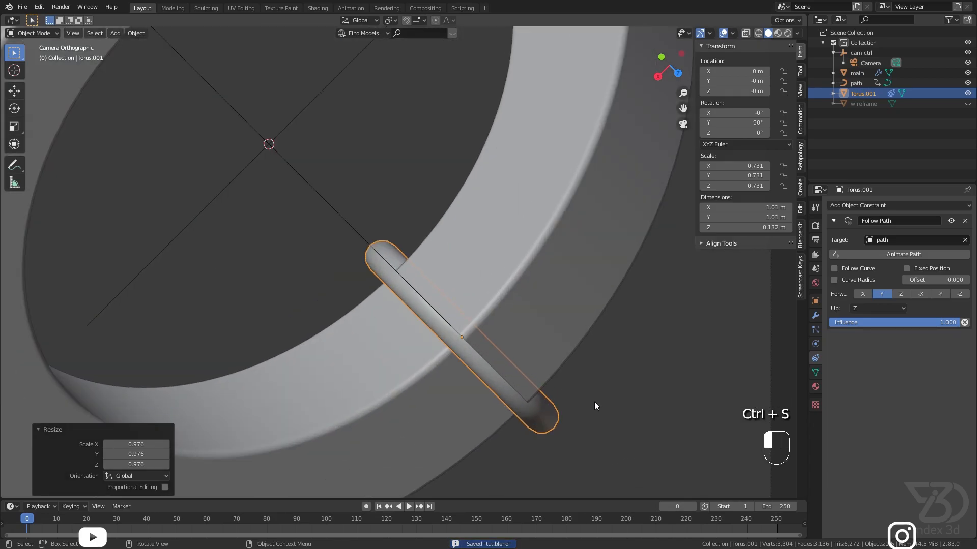
pyautogui.click(594, 401)
pyautogui.click(530, 411)
pyautogui.scroll(-4, 469, 351)
pyautogui.keyDown('shift'); pyautogui.moveTo(454, 352); pyautogui.dragTo(467, 343, button='middle'); pyautogui.keyUp('shift')
pyautogui.hotkey('ctrl', 's')
pyautogui.keyDown('shift'); pyautogui.moveTo(504, 297); pyautogui.dragTo(544, 318, button='middle'); pyautogui.keyUp('shift')
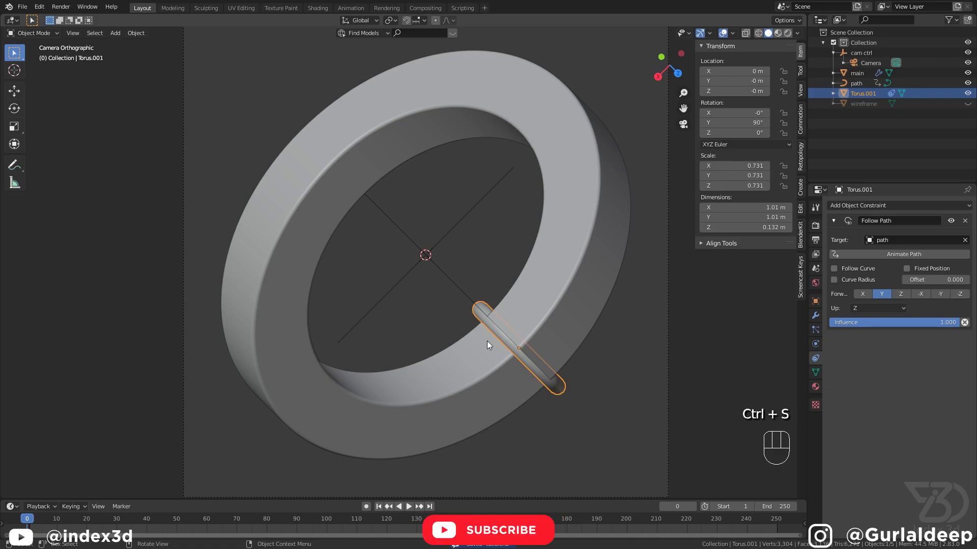
# Step: Enable Fixed Position and Follow Curve on the torus's Follow Path constraint, testing the Offset and returning it to 0
pyautogui.click(908, 270)
pyautogui.moveTo(910, 280); pyautogui.dragTo(938, 279)
pyautogui.click(840, 269)
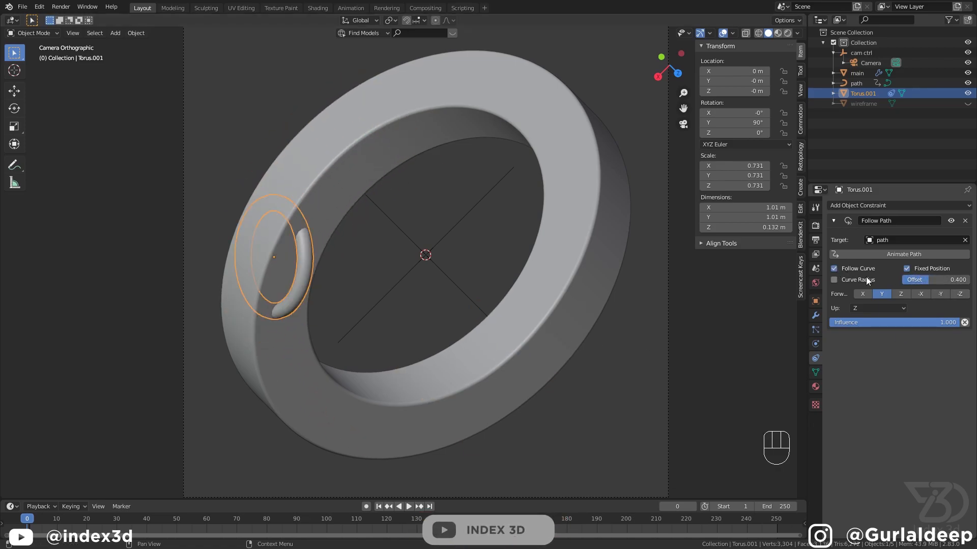
pyautogui.moveTo(924, 280); pyautogui.dragTo(896, 280)
# Step: Rotate Torus.001 by -90° about the global Y axis and set its Y rotation to 0°
pyautogui.click(535, 385)
pyautogui.click(532, 386)
pyautogui.press('r')
pyautogui.press('x')
pyautogui.write('y')
pyautogui.write('90')
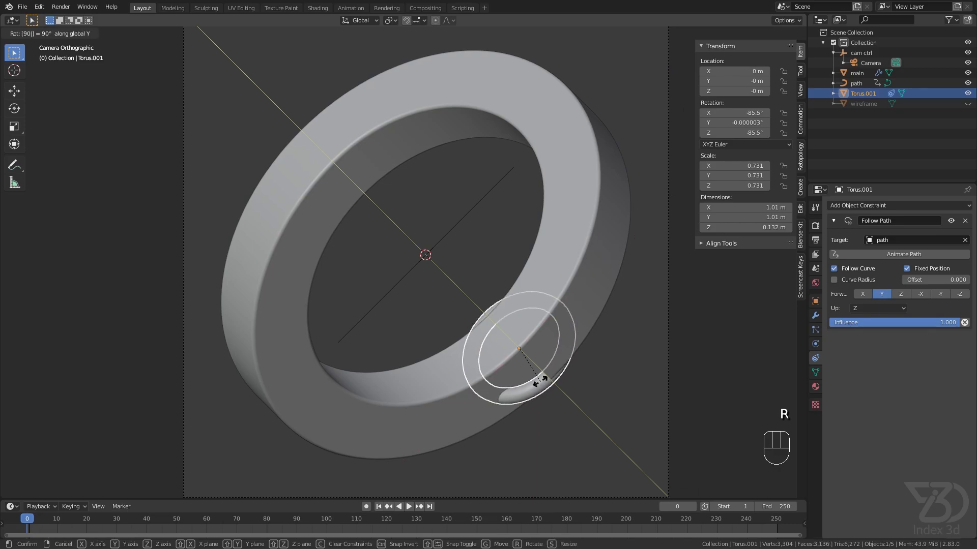
pyautogui.press('-')
pyautogui.press('Return')
pyautogui.click(751, 124)
pyautogui.write('0')
pyautogui.press('Return')
# Step: Rotate Torus.001 by 90° about the global Y axis so it stands upright around the end of the ring's profile
pyautogui.moveTo(526, 283); pyautogui.dragTo(490, 337, button='middle')
pyautogui.scroll(5, 521, 294)
pyautogui.press('KP_1')
pyautogui.scroll(-11, 490, 336)
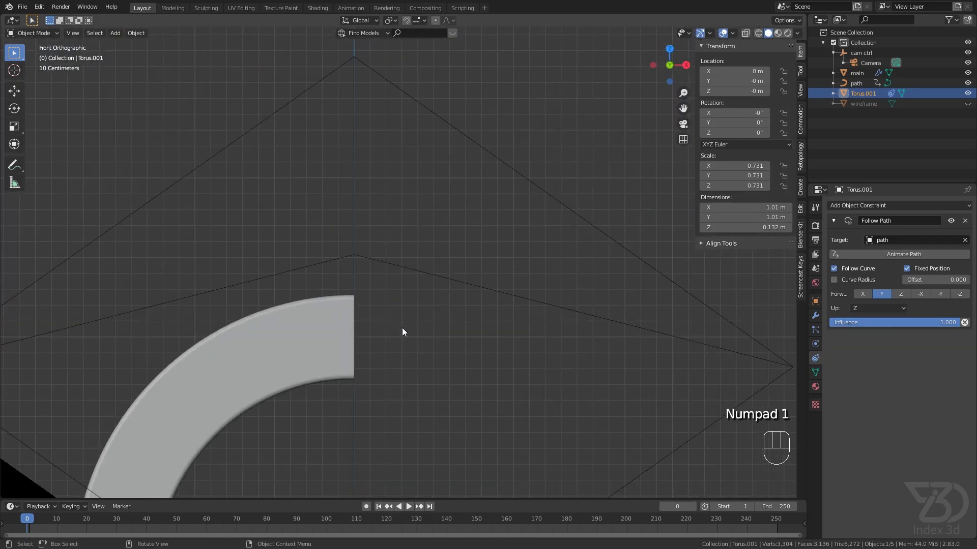
pyautogui.keyDown('shift'); pyautogui.moveTo(435, 351); pyautogui.dragTo(417, 233, button='middle'); pyautogui.keyUp('shift')
pyautogui.moveTo(411, 310); pyautogui.dragTo(266, 365, button='middle')
pyautogui.keyDown('shift'); pyautogui.moveTo(458, 325); pyautogui.dragTo(444, 345, button='middle'); pyautogui.keyUp('shift')
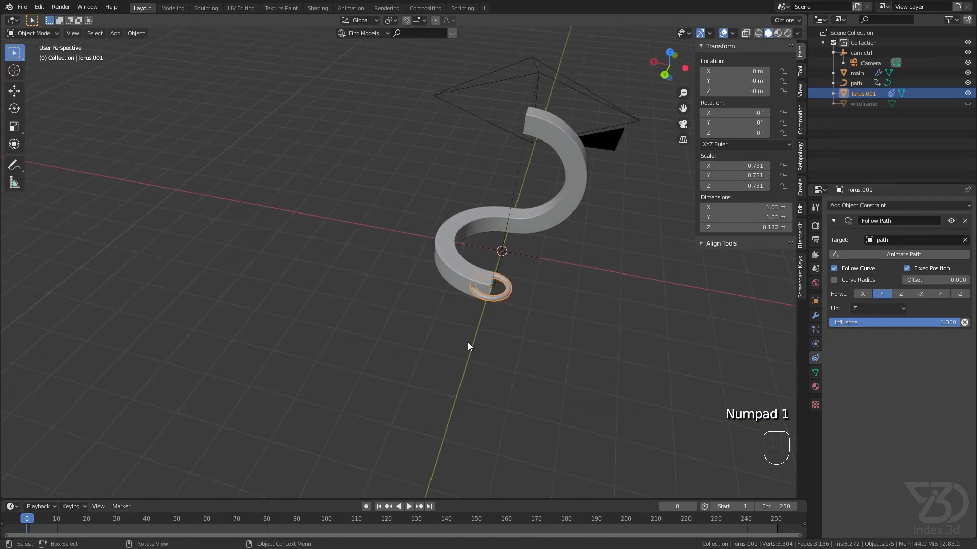
pyautogui.write('ry90')
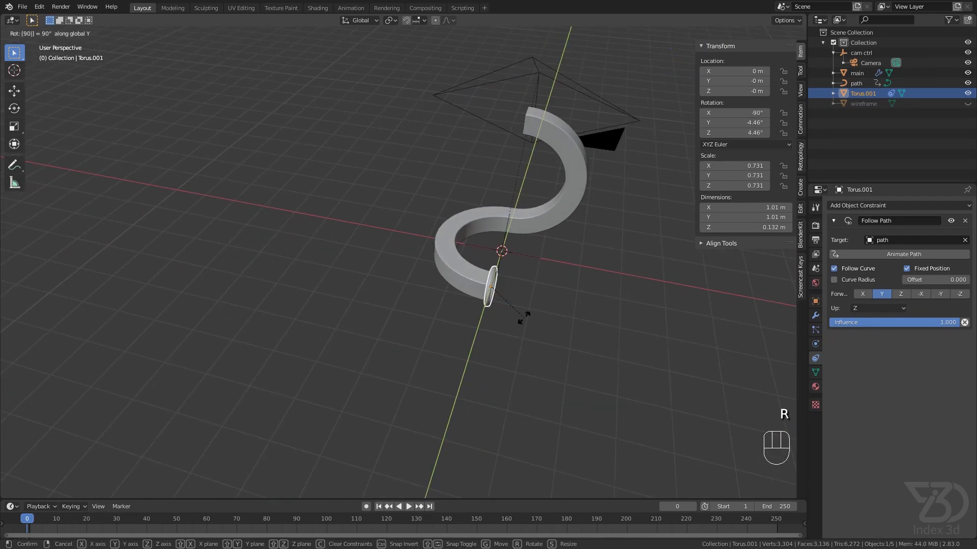
pyautogui.press('Return')
# Step: Test the torus's travel in the camera view by raising the constraint's Offset to 1, and save the file
pyautogui.press('KP_0')
pyautogui.moveTo(926, 280); pyautogui.dragTo(969, 279)
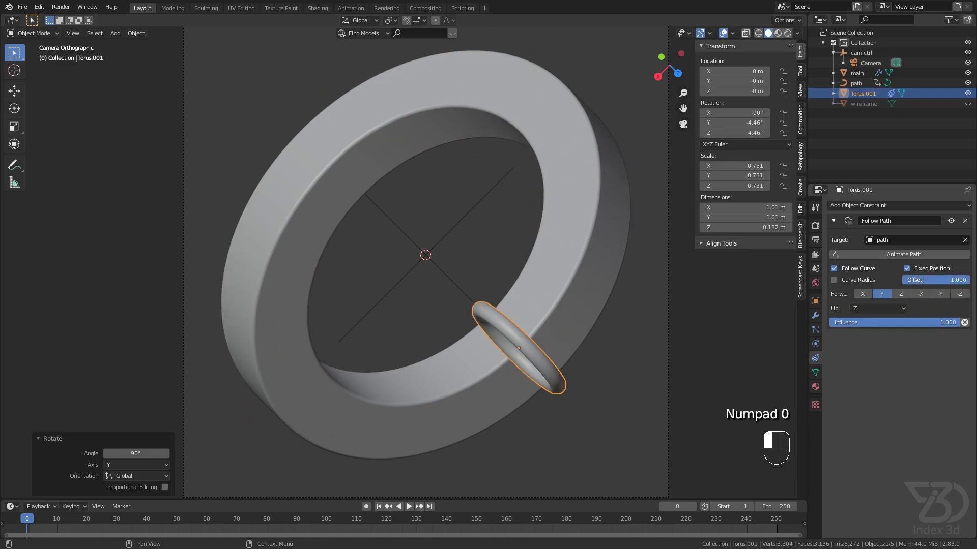
pyautogui.scroll(2, 520, 308)
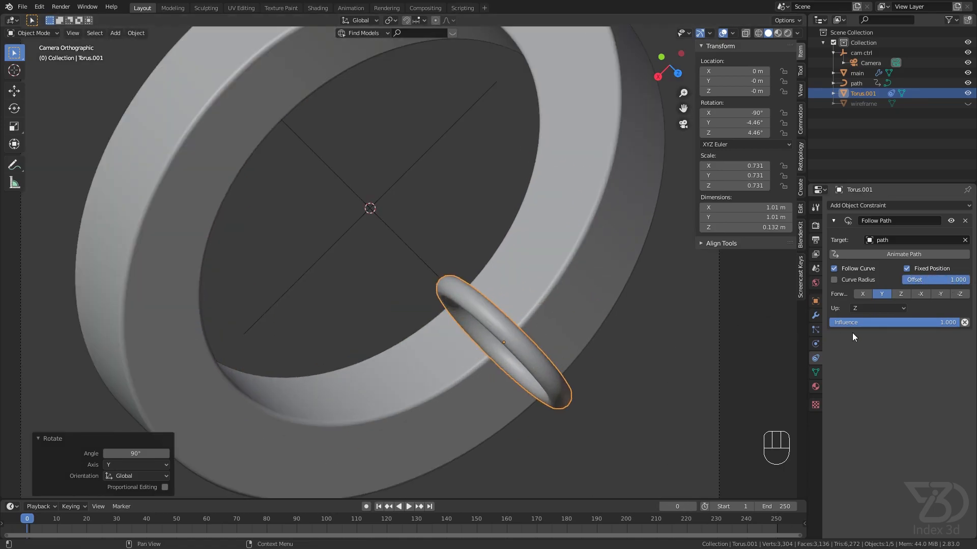
pyautogui.moveTo(965, 280)
pyautogui.mouseDown()
pyautogui.moveTo(898, 281)
pyautogui.moveTo(966, 281)
pyautogui.moveTo(958, 282)
pyautogui.mouseUp()
pyautogui.moveTo(564, 334); pyautogui.dragTo(565, 319, button='middle')
pyautogui.press('KP_0')
pyautogui.hotkey('ctrl', 's')
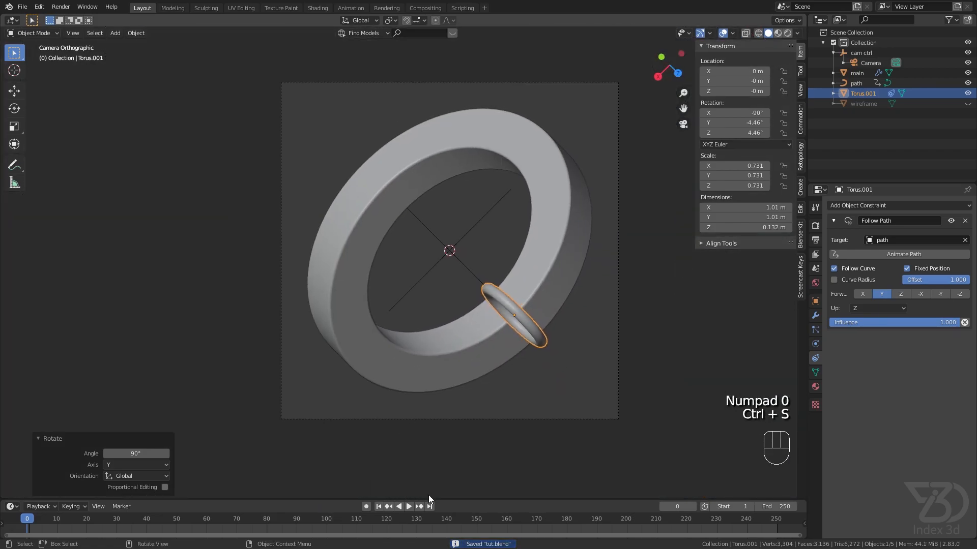
# Step: Set the animation's end frame to 90 and keyframe the small torus's Follow Path offset at 0.25 on frame 1
pyautogui.moveTo(456, 501); pyautogui.dragTo(446, 348)
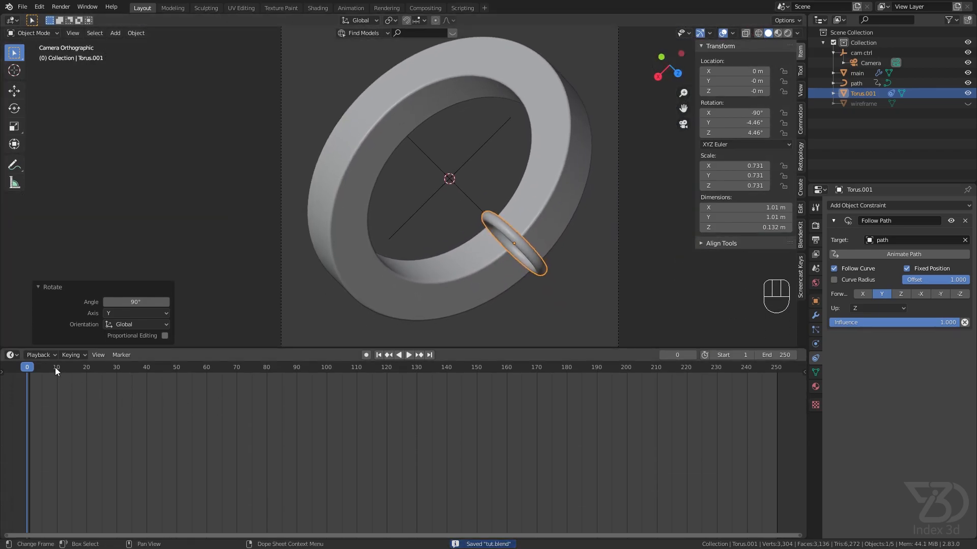
pyautogui.press('Return')
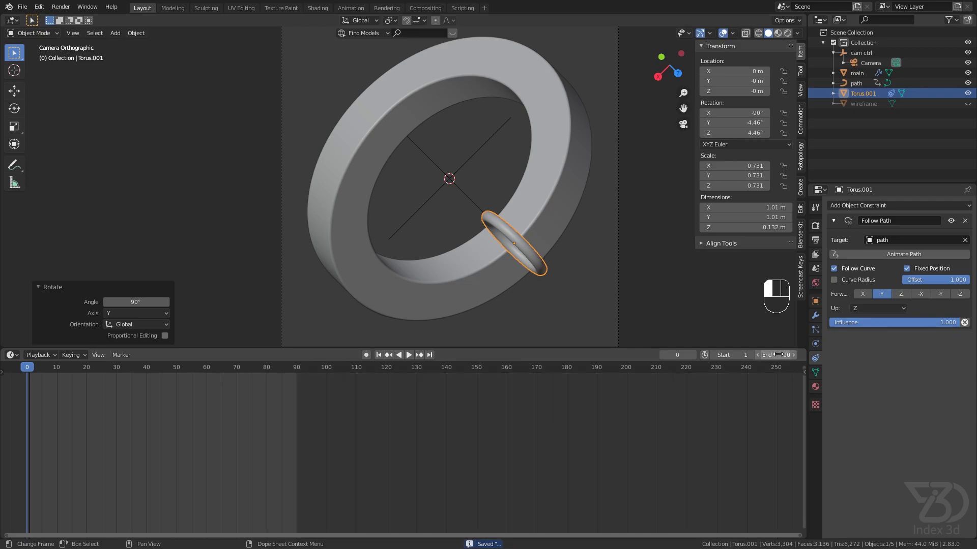
pyautogui.click(29, 369)
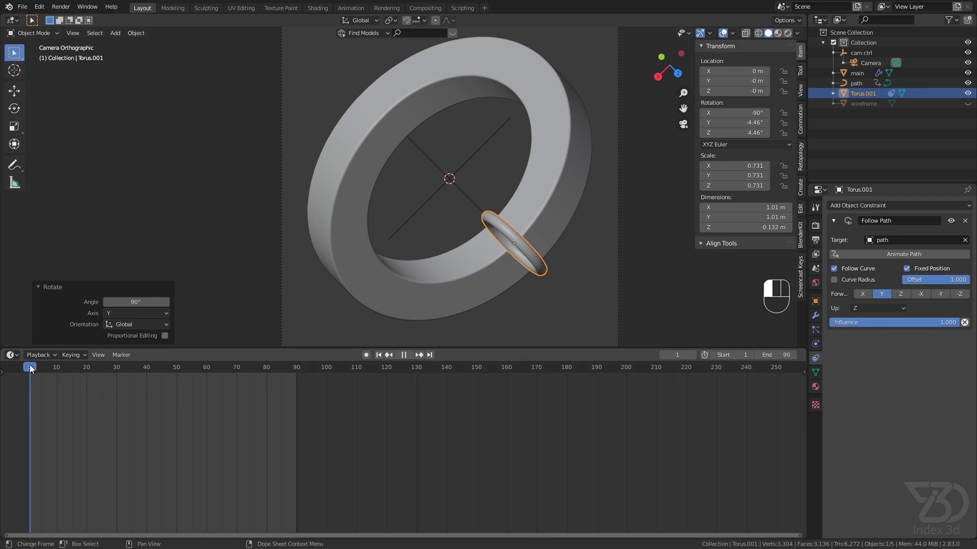
pyautogui.moveTo(965, 280); pyautogui.dragTo(913, 286)
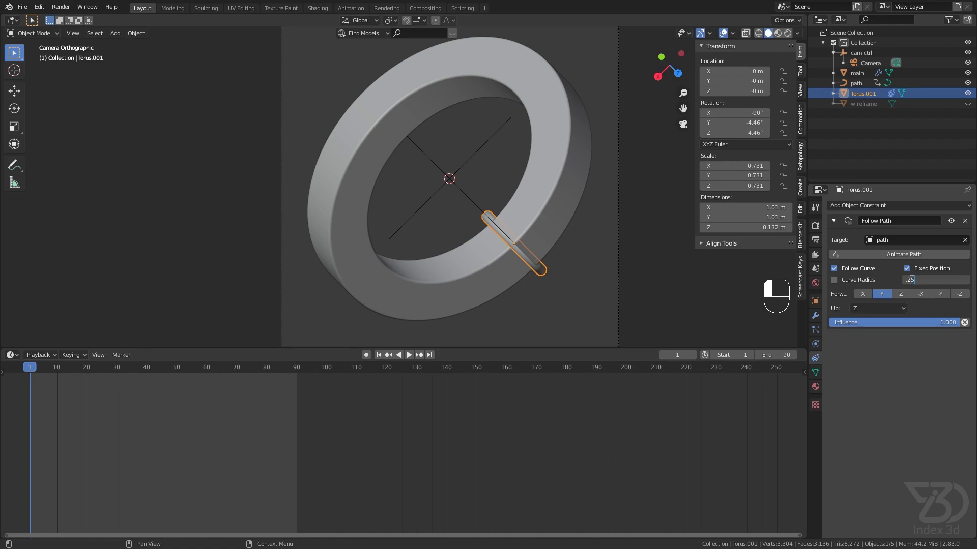
pyautogui.press('Return')
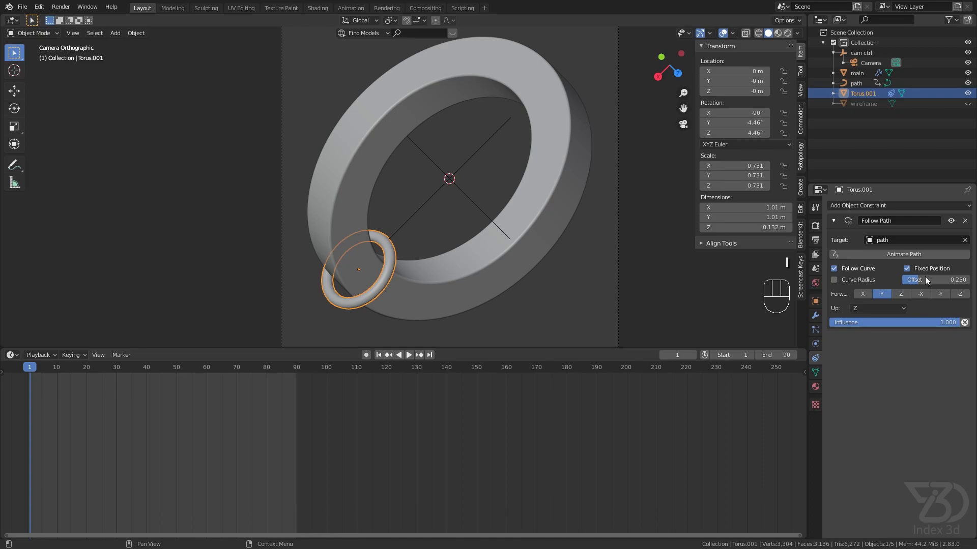
pyautogui.press('i')
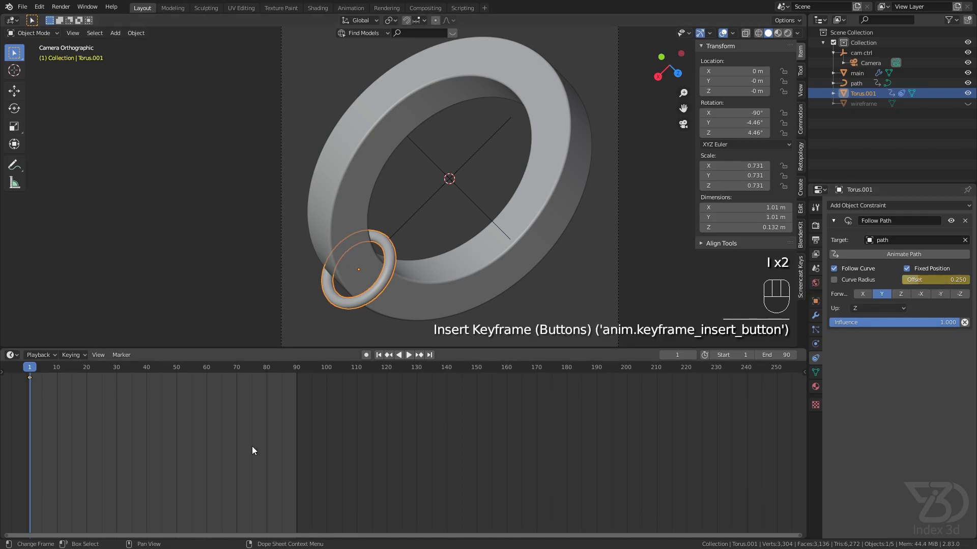
# Step: Keyframe the small torus's Follow Path offset at 0.75 on frame 45
pyautogui.moveTo(50, 370); pyautogui.dragTo(160, 379)
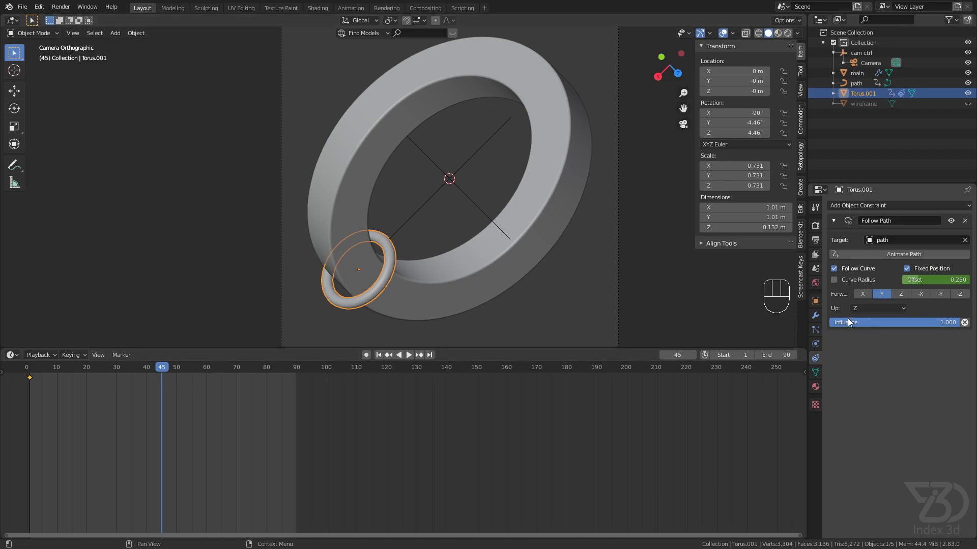
pyautogui.click(922, 279)
pyautogui.write('.75')
pyautogui.press('Return')
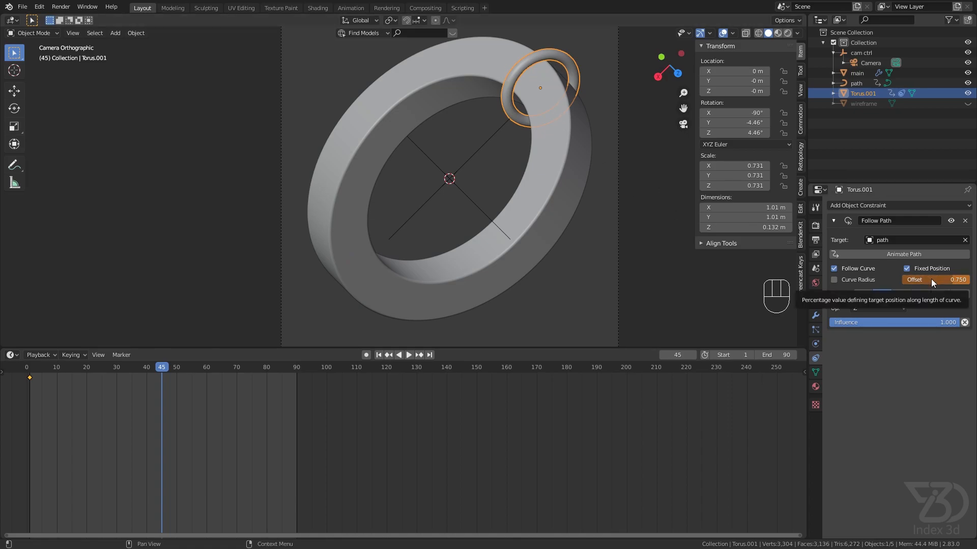
pyautogui.press('i')
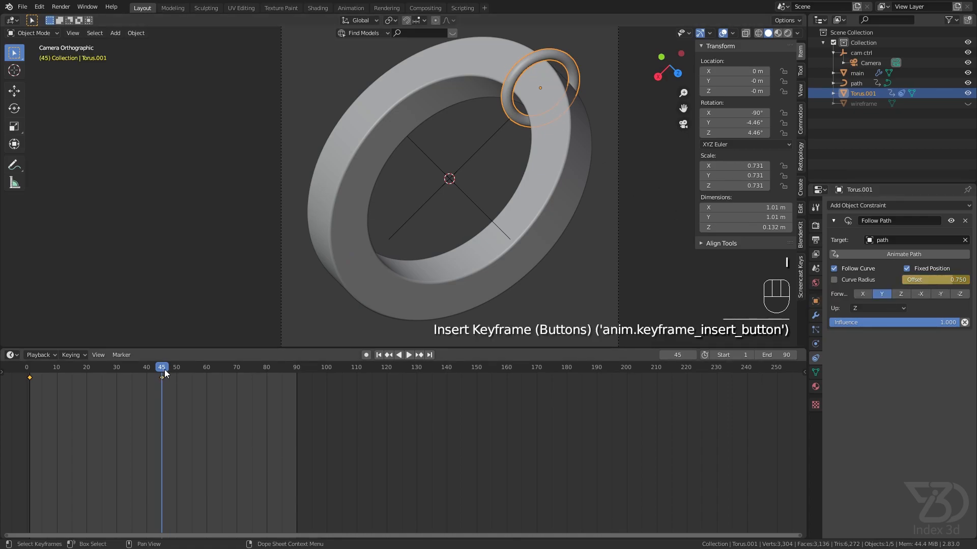
# Step: Copy both offset keyframes, paste them starting at frame 46, and play the animation from the beginning
pyautogui.press('Right')
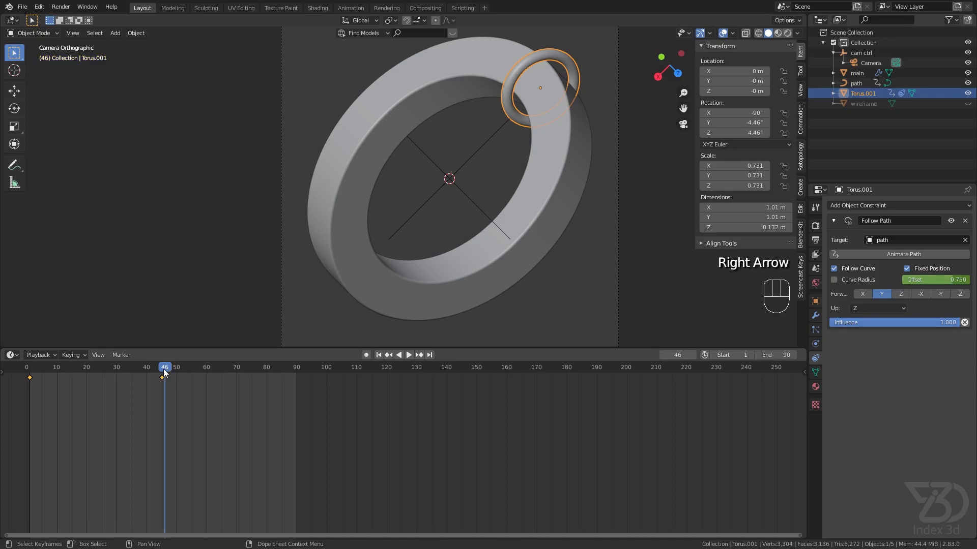
pyautogui.moveTo(171, 382); pyautogui.dragTo(15, 392)
pyautogui.hotkey('ctrl', 'c')
pyautogui.hotkey('ctrl', 'v')
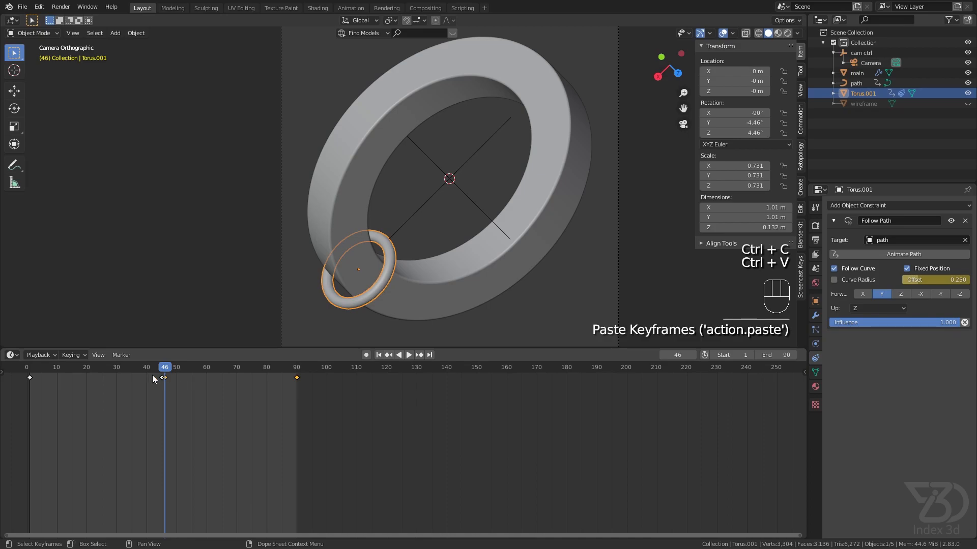
pyautogui.moveTo(166, 373); pyautogui.dragTo(29, 381)
pyautogui.press('space')
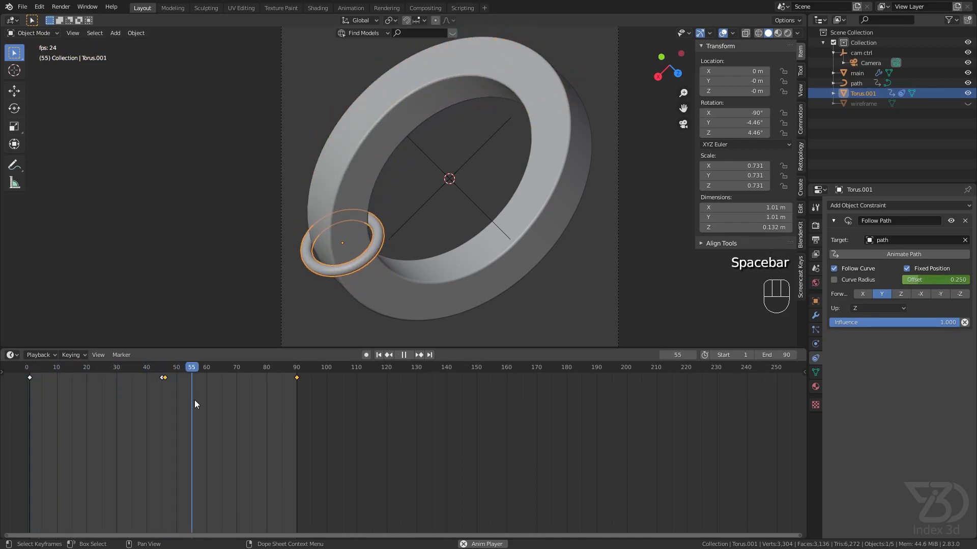
pyautogui.press('space')
# Step: Set all of the torus's offset keyframes to Linear interpolation, play the result, and save the file at frame 45
pyautogui.moveTo(319, 375); pyautogui.dragTo(22, 410)
pyautogui.press('t')
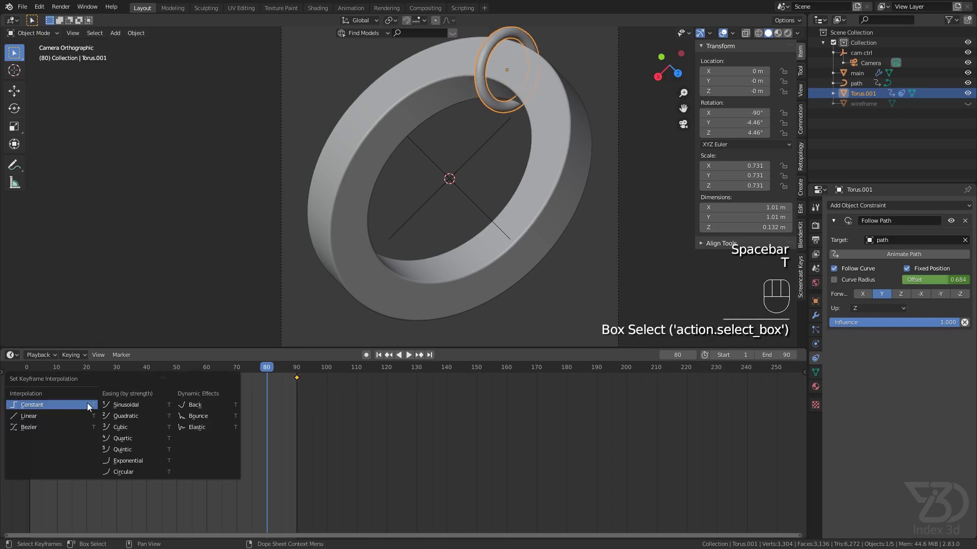
pyautogui.click(34, 415)
pyautogui.moveTo(78, 369); pyautogui.dragTo(29, 373)
pyautogui.press('space')
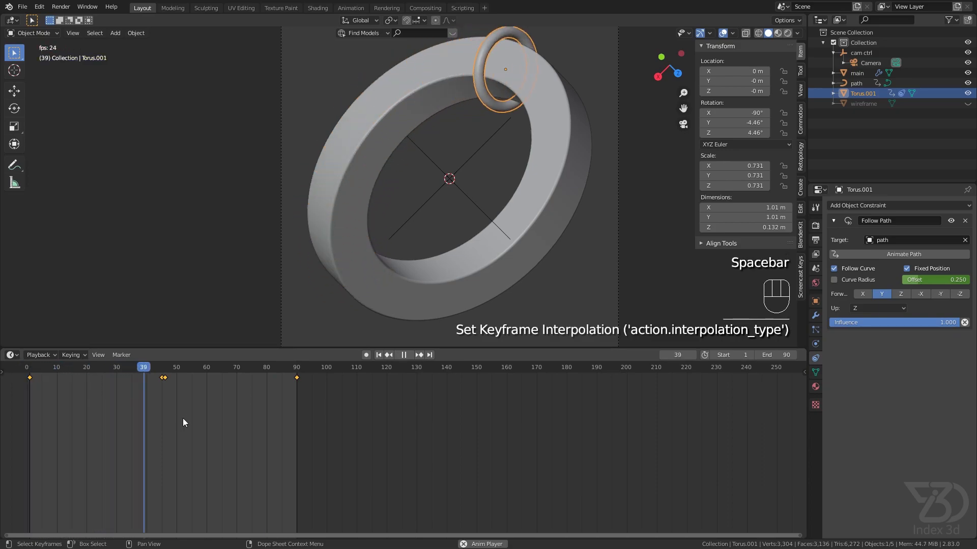
pyautogui.hotkey('ctrl', 's')
pyautogui.moveTo(219, 371); pyautogui.dragTo(163, 378)
pyautogui.hotkey('ctrl', 's')
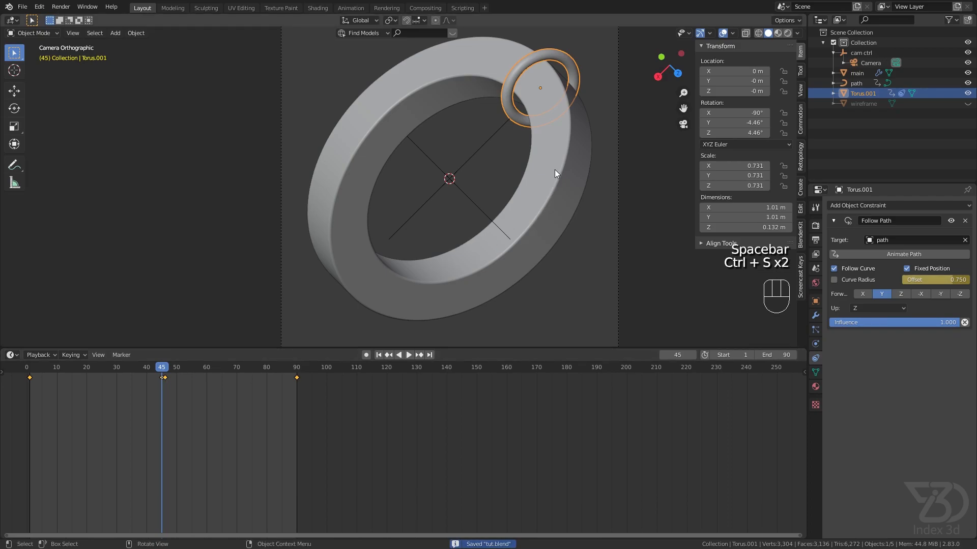
# Step: Select the main ring, save the file, and unhide the wireframe object
pyautogui.click(588, 114)
pyautogui.hotkey('ctrl', 's')
pyautogui.moveTo(478, 173); pyautogui.dragTo(540, 122, button='middle')
pyautogui.scroll(-5, 529, 151)
pyautogui.click(968, 103)
pyautogui.moveTo(560, 189)
pyautogui.mouseDown(button='middle')
pyautogui.moveTo(571, 182)
pyautogui.moveTo(546, 182)
pyautogui.moveTo(568, 183)
pyautogui.mouseUp(button='middle')
pyautogui.scroll(3, 570, 166)
pyautogui.scroll(-4, 566, 173)
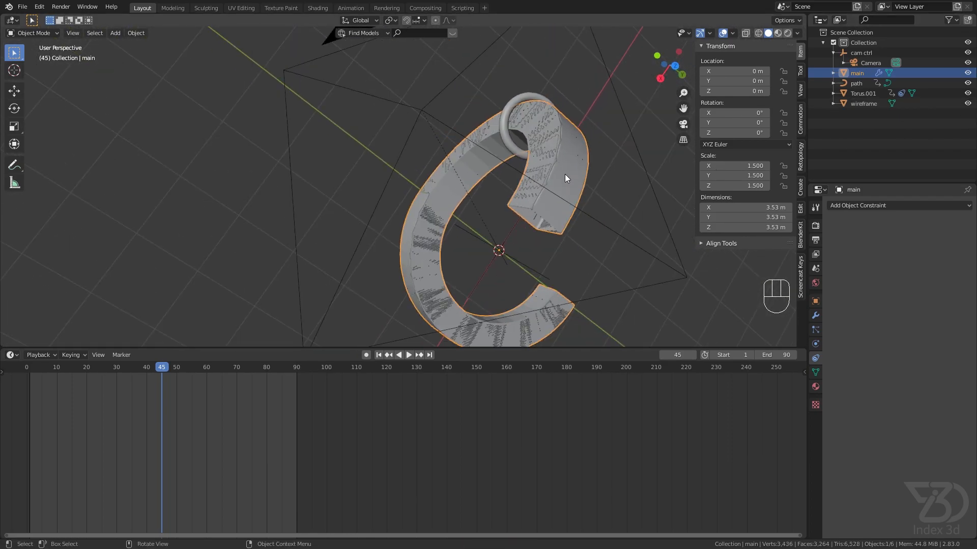
pyautogui.click(856, 74)
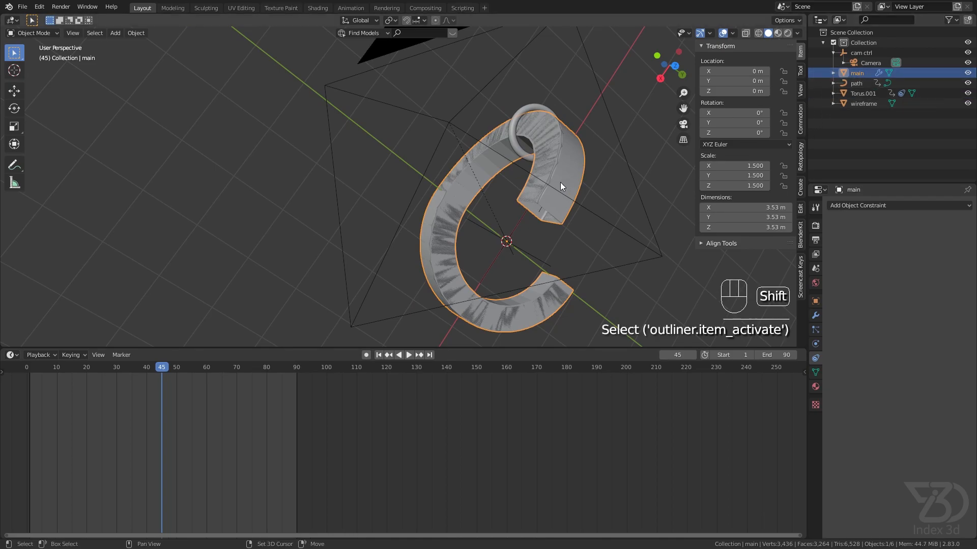
pyautogui.keyDown('shift'); pyautogui.moveTo(563, 182); pyautogui.dragTo(570, 148, button='middle'); pyautogui.keyUp('shift')
pyautogui.scroll(4, 521, 206)
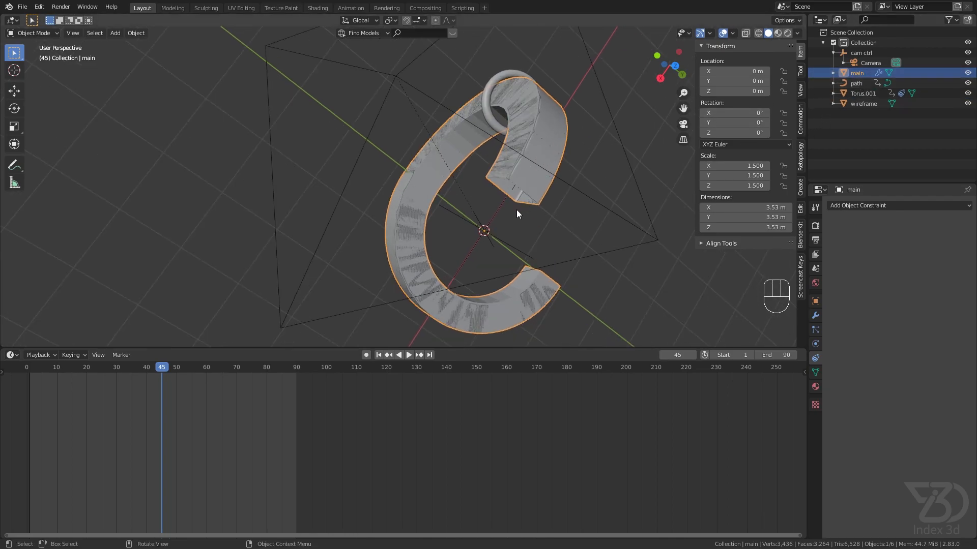
pyautogui.keyDown('shift'); pyautogui.click(523, 170); pyautogui.keyUp('shift')
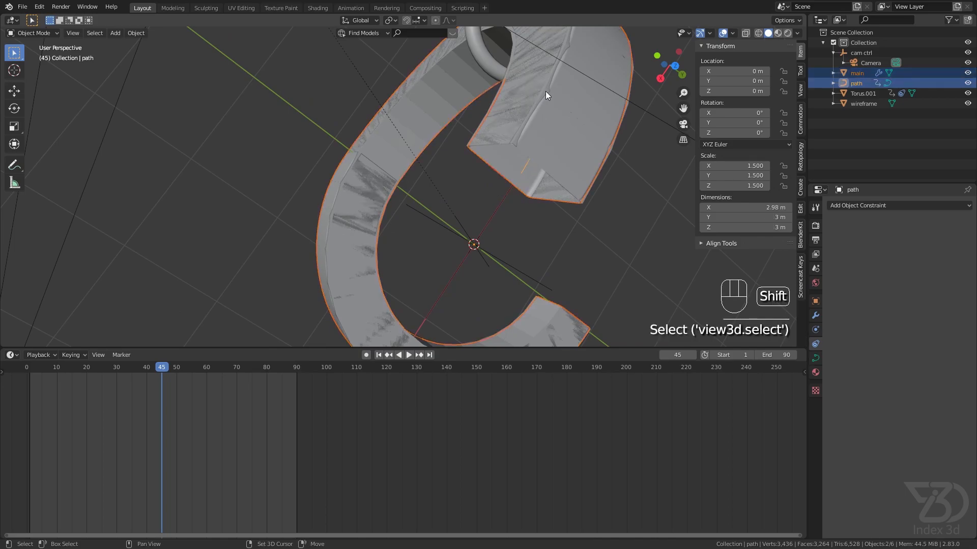
pyautogui.keyDown('shift'); pyautogui.click(854, 103); pyautogui.keyUp('shift')
pyautogui.keyDown('shift'); pyautogui.moveTo(580, 102); pyautogui.dragTo(552, 212, button='middle'); pyautogui.keyUp('shift')
pyautogui.keyDown('shift'); pyautogui.click(859, 75); pyautogui.keyUp('shift')
pyautogui.moveTo(554, 153); pyautogui.dragTo(468, 109, button='middle')
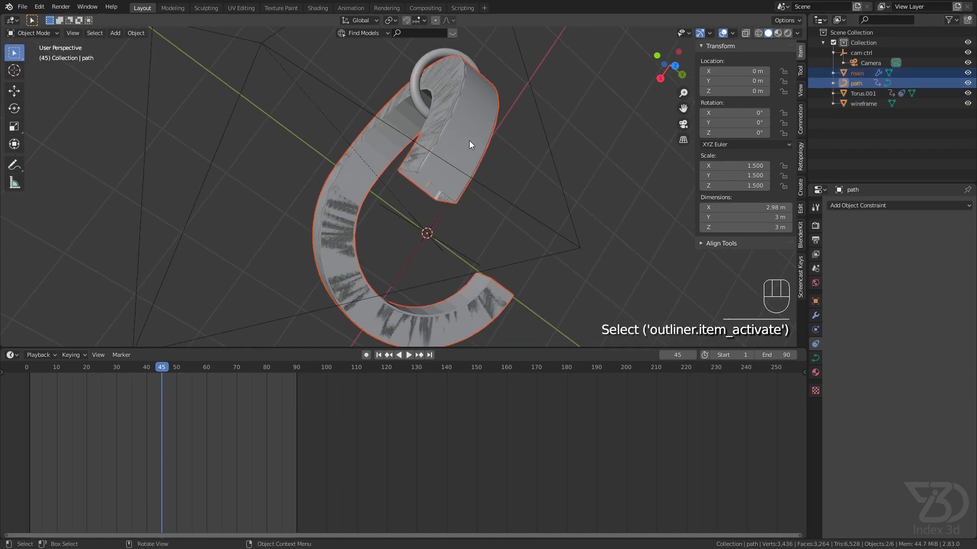
pyautogui.click(862, 103)
pyautogui.keyDown('shift'); pyautogui.click(863, 93); pyautogui.keyUp('shift')
pyautogui.keyDown('shift'); pyautogui.click(862, 82); pyautogui.keyUp('shift')
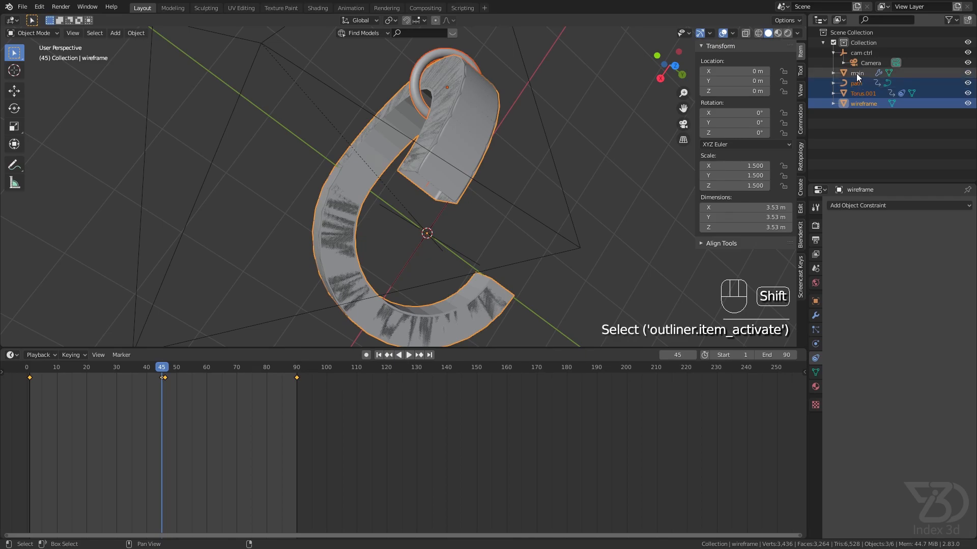
pyautogui.keyDown('shift'); pyautogui.click(857, 75); pyautogui.keyUp('shift')
pyautogui.keyDown('shift'); pyautogui.click(863, 93); pyautogui.keyUp('shift')
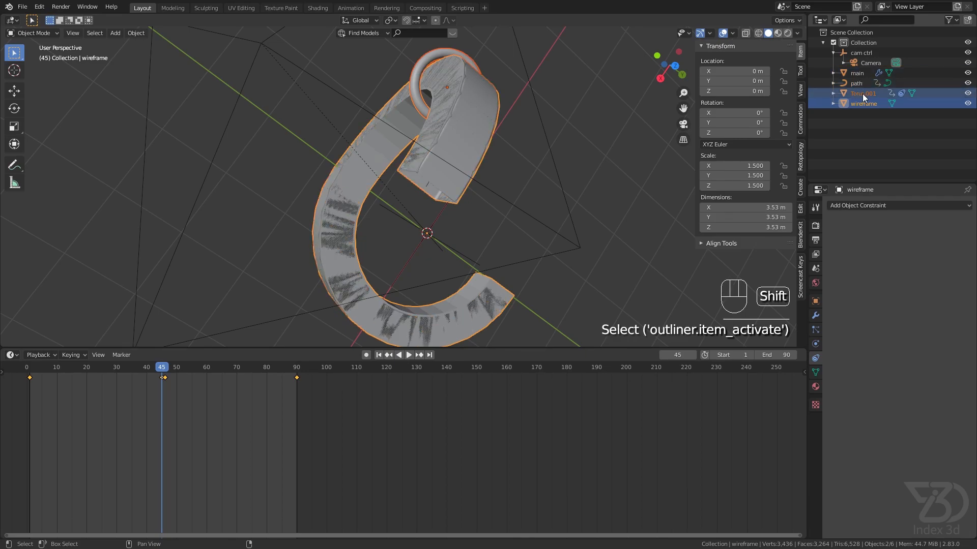
pyautogui.click(854, 115)
pyautogui.click(862, 104)
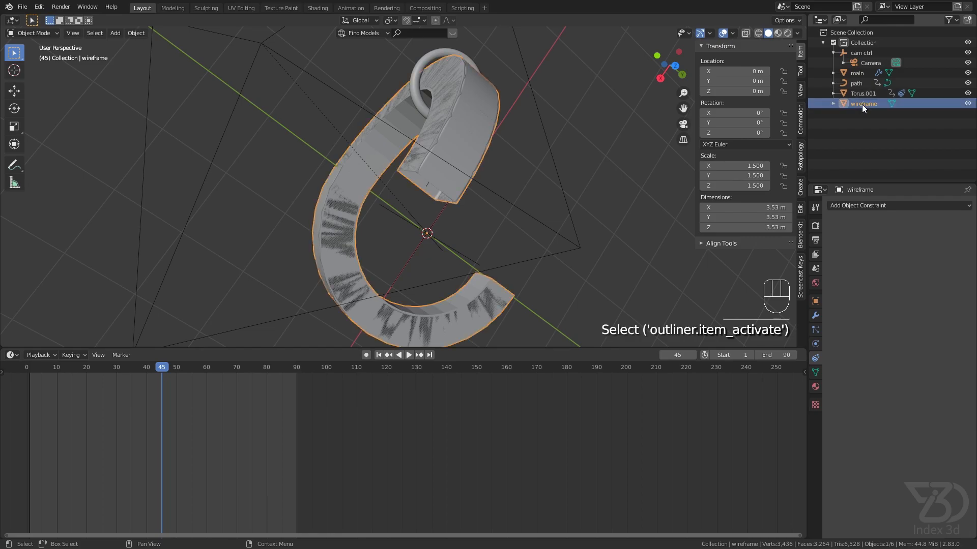
pyautogui.keyDown('shift'); pyautogui.click(847, 84); pyautogui.keyUp('shift')
pyautogui.click(859, 95)
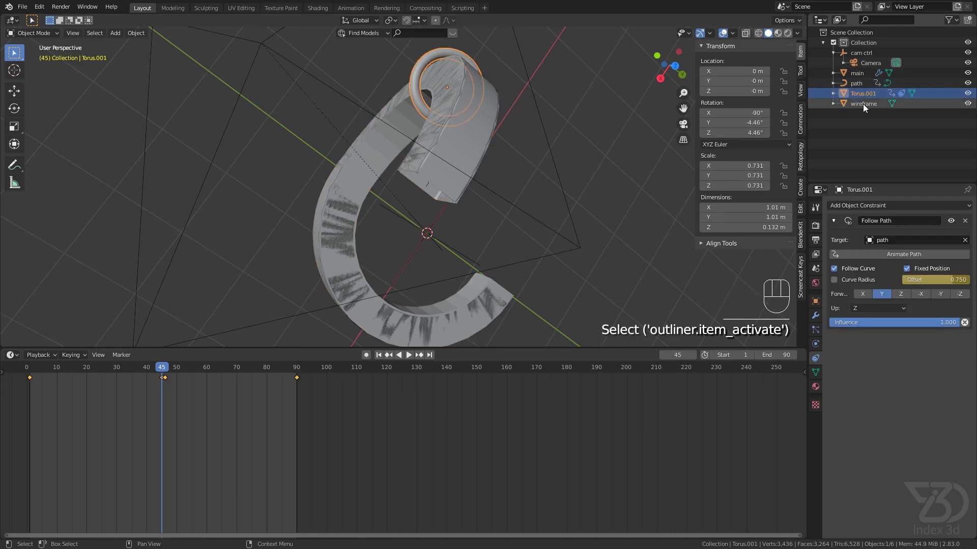
# Step: Parent the wireframe and path objects to the main ring with the Object parent type
pyautogui.click(862, 104)
pyautogui.keyDown('ctrl'); pyautogui.click(850, 82); pyautogui.keyUp('ctrl')
pyautogui.keyDown('ctrl'); pyautogui.click(856, 73); pyautogui.keyUp('ctrl')
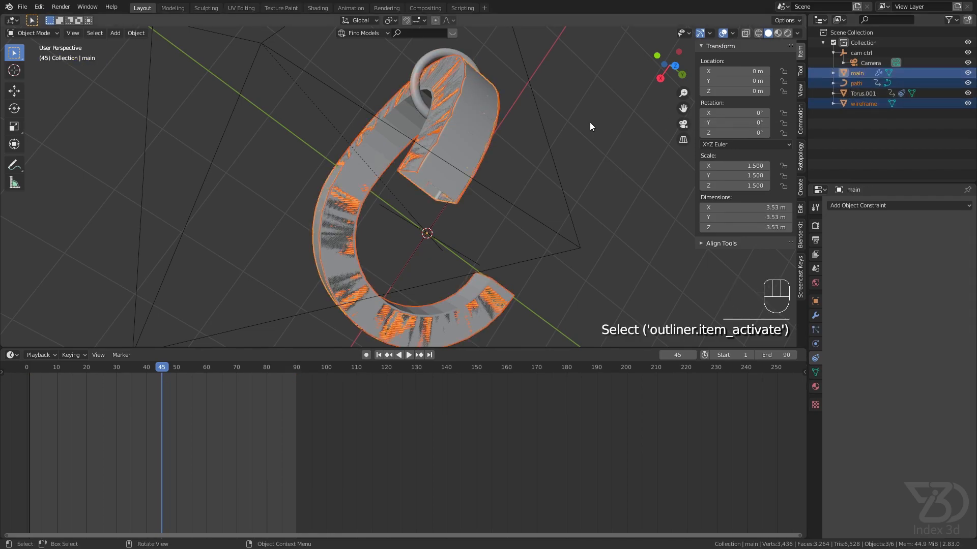
pyautogui.hotkey('ctrl', 'p')
pyautogui.click(509, 119)
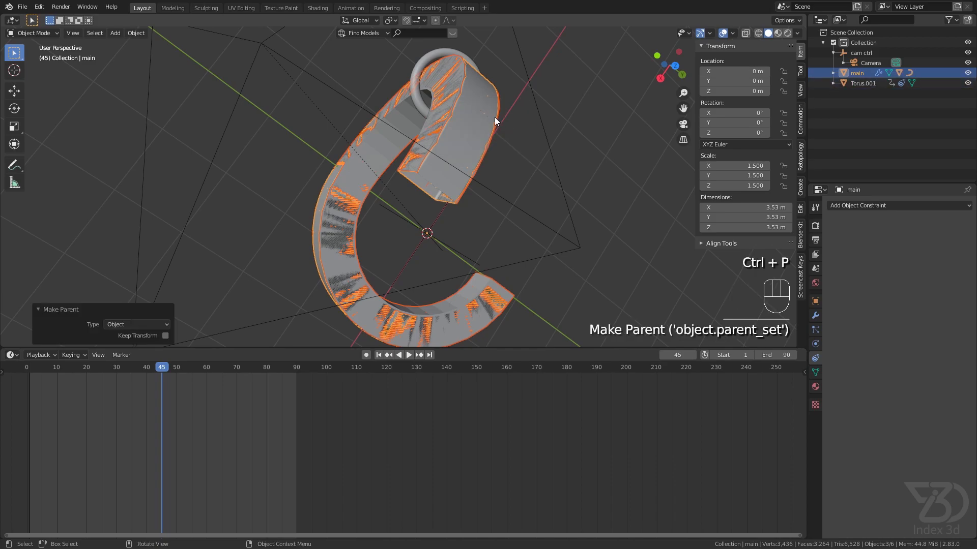
# Step: Test the parenting by moving the main ring, cancel the move, and save the file
pyautogui.click(859, 73)
pyautogui.press('g')
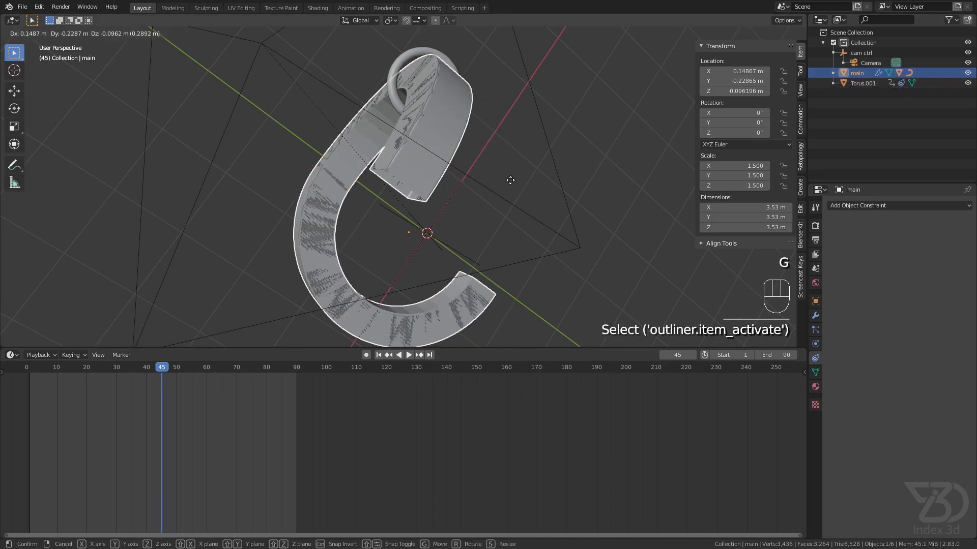
pyautogui.rightClick(531, 159)
pyautogui.hotkey('ctrl', 's')
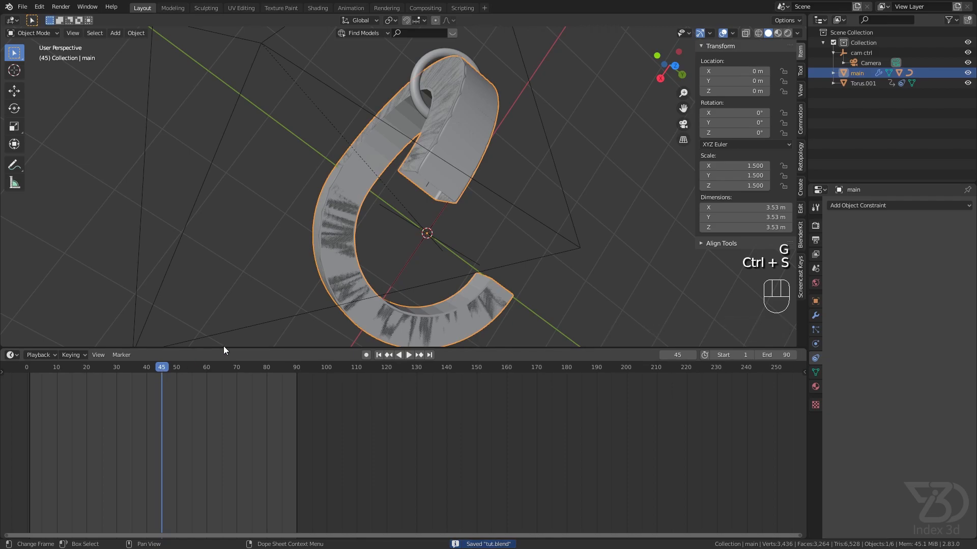
# Step: Hide the wireframe object nested under the main ring and save the file
pyautogui.press('KP_0')
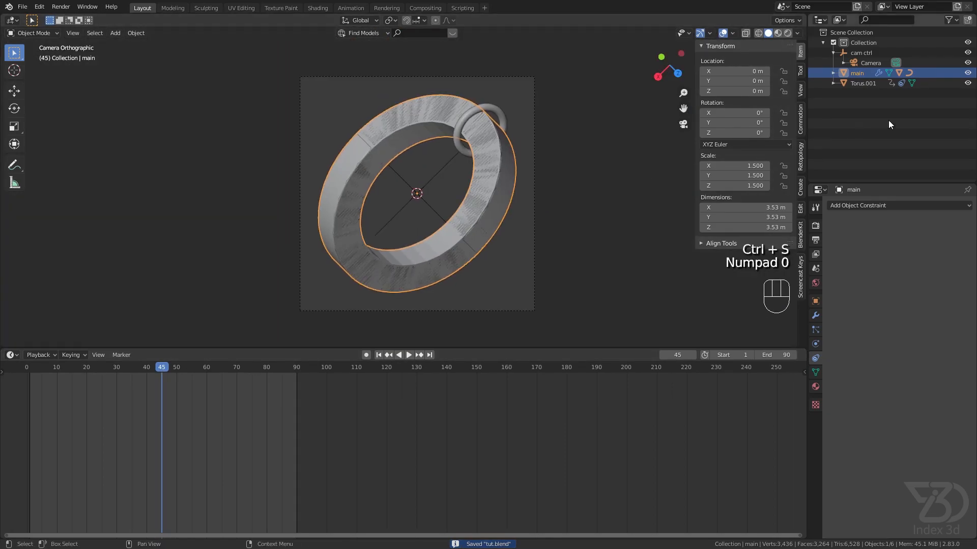
pyautogui.click(833, 72)
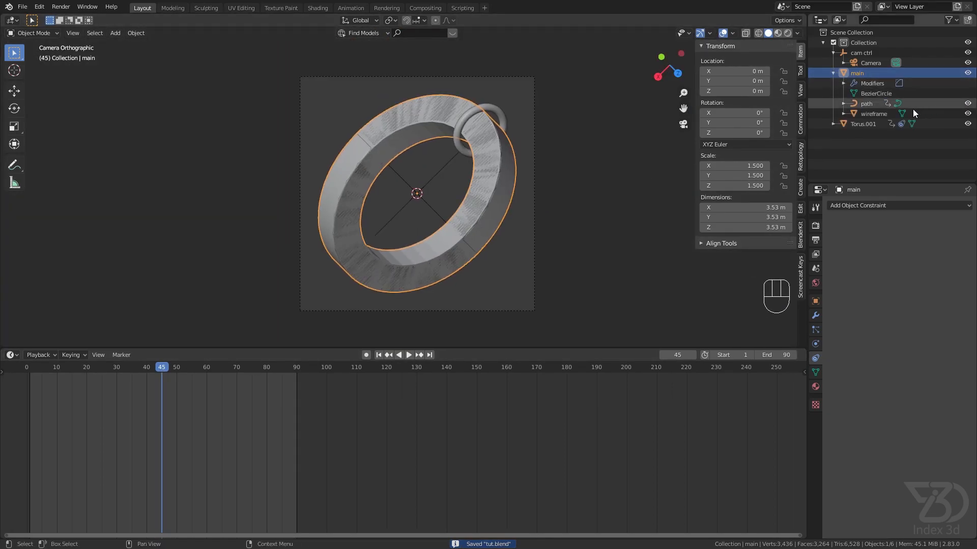
pyautogui.click(967, 114)
pyautogui.hotkey('ctrl', 's')
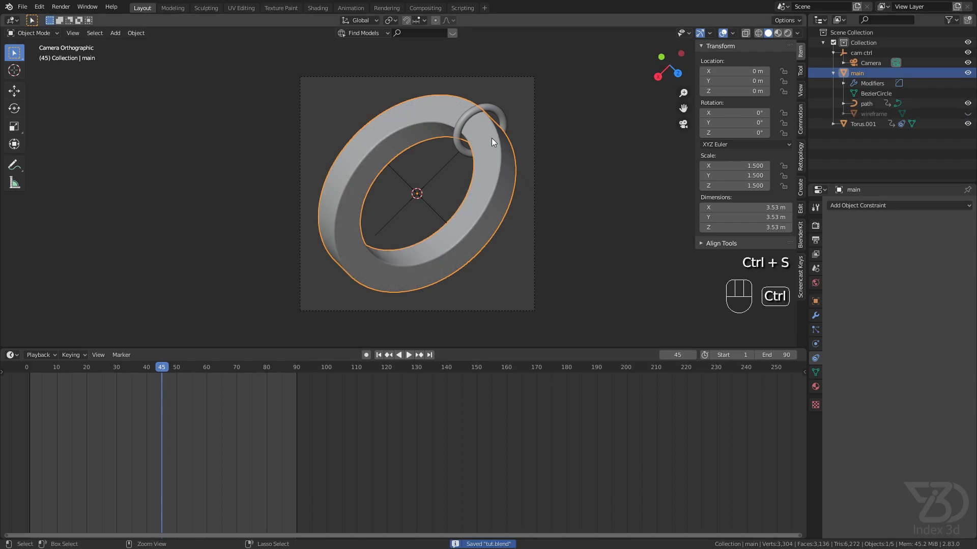
# Step: Keyframe the main ring's rotation at 0° on all three axes at frame 45
pyautogui.scroll(3, 496, 117)
pyautogui.click(497, 162)
pyautogui.click(473, 229)
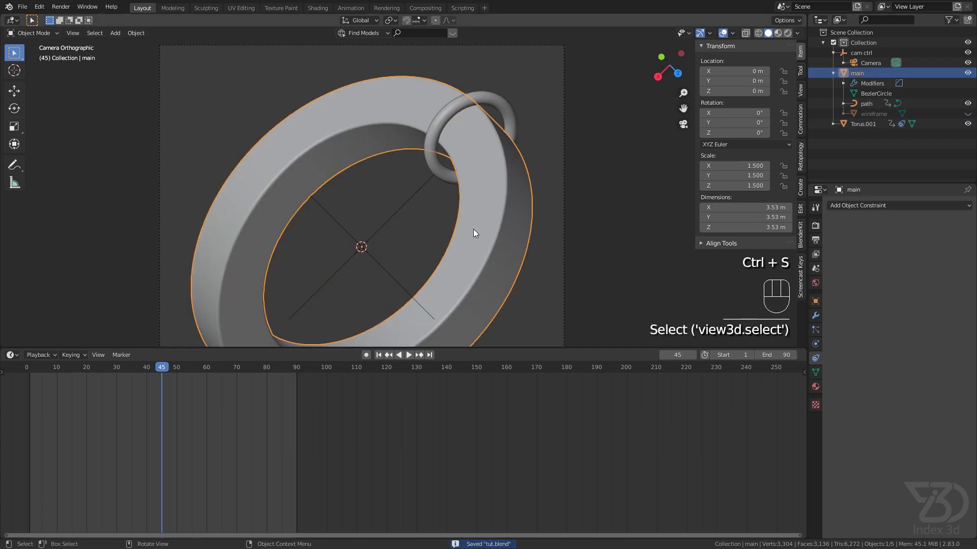
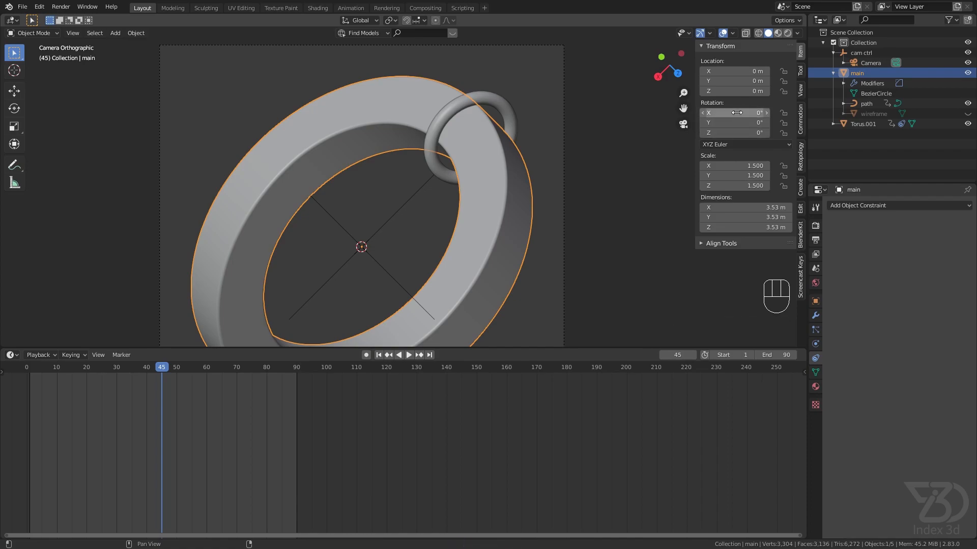
pyautogui.press('i')
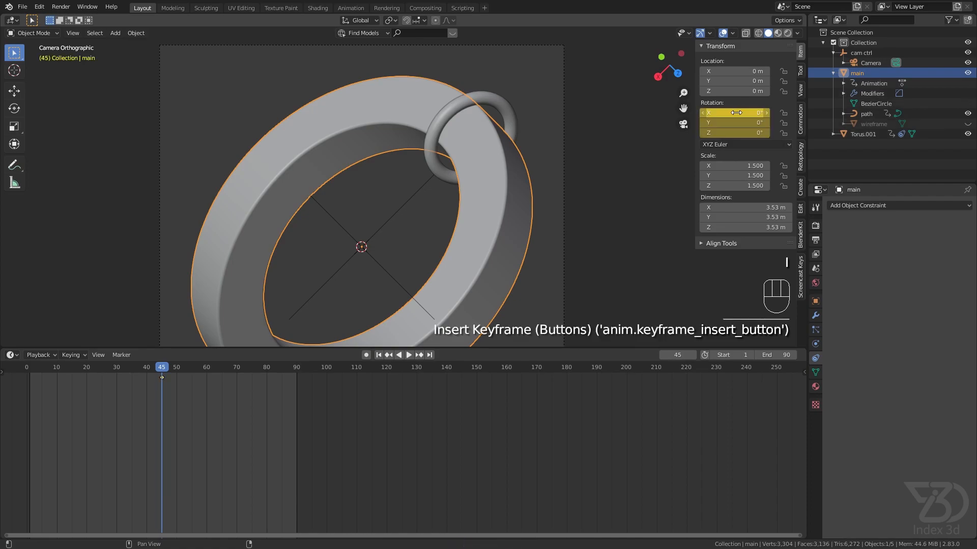
# Step: Set the transform orientation to View and activate the Rotate tool for the main ring
pyautogui.click(373, 21)
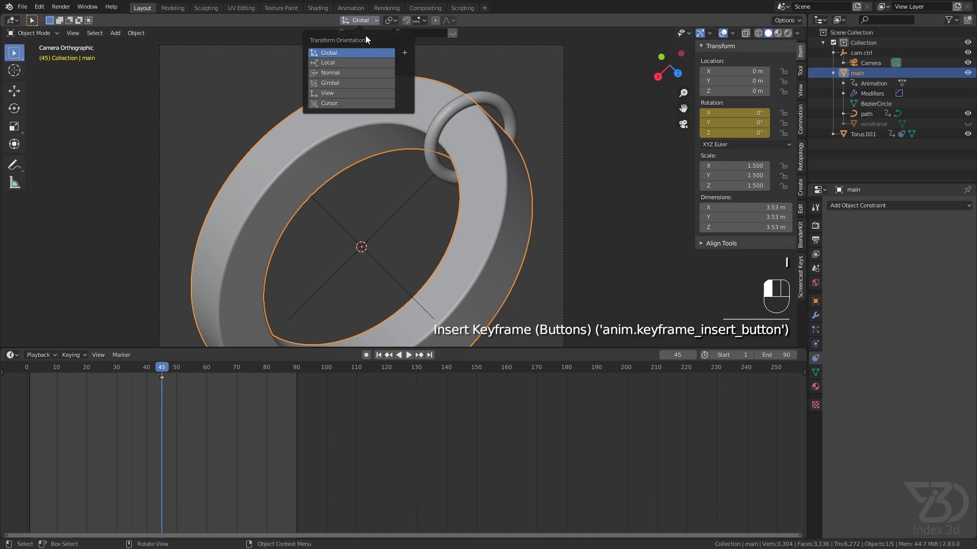
pyautogui.click(330, 94)
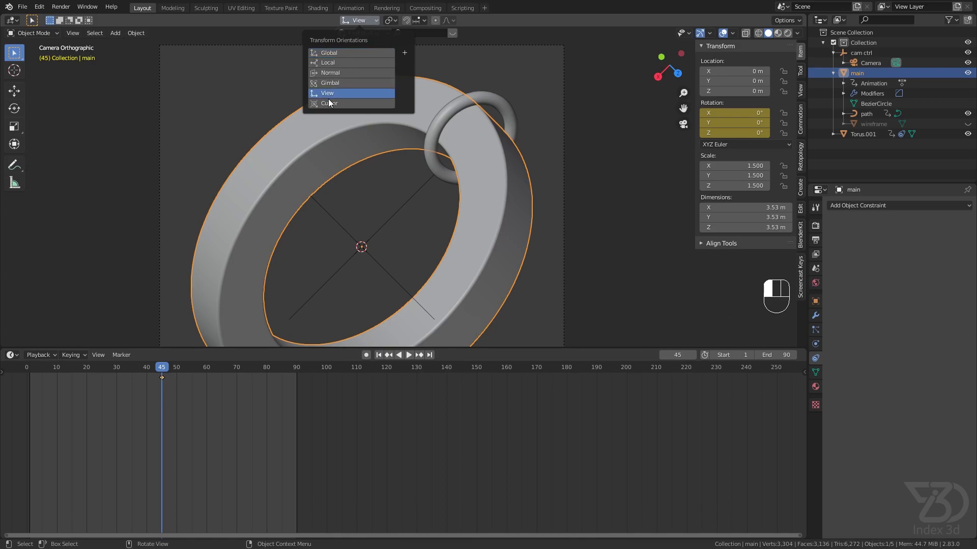
pyautogui.click(17, 115)
pyautogui.scroll(-1, 469, 221)
pyautogui.keyDown('shift'); pyautogui.moveTo(469, 222); pyautogui.dragTo(474, 173, button='middle'); pyautogui.keyUp('shift')
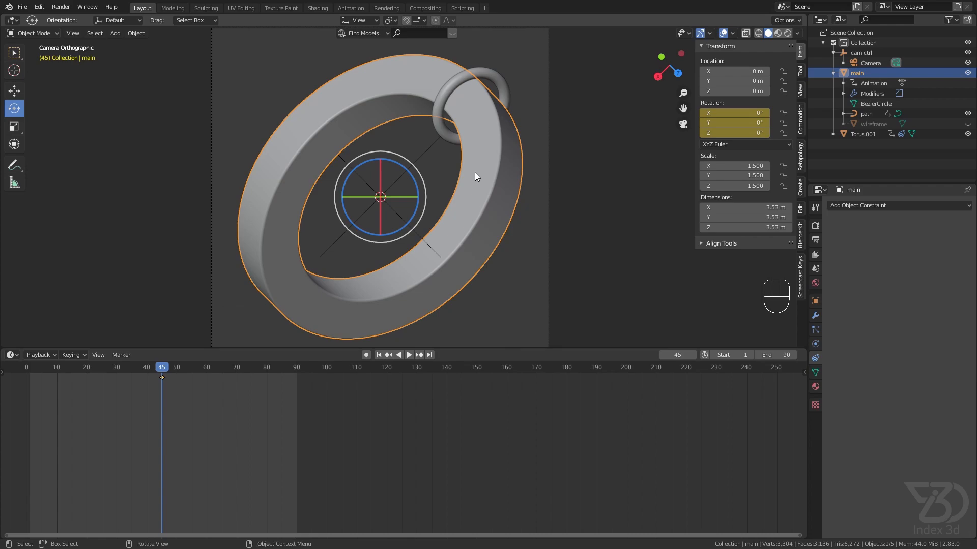
pyautogui.scroll(-1, 474, 173)
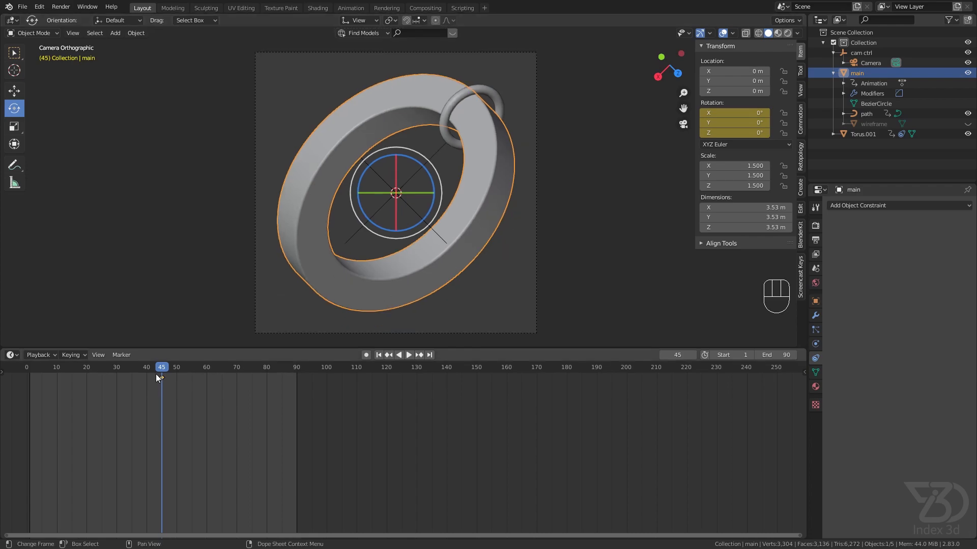
# Step: At frame 46, rotate the main ring -180° about the view's Z axis, set its Y rotation to 0°, and keyframe the rotation
pyautogui.press('Right')
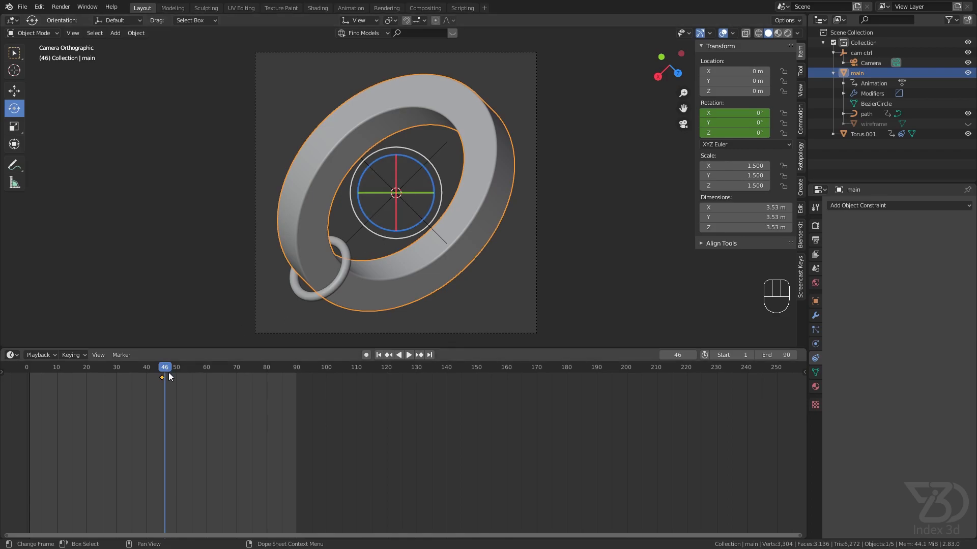
pyautogui.moveTo(420, 166); pyautogui.dragTo(374, 217)
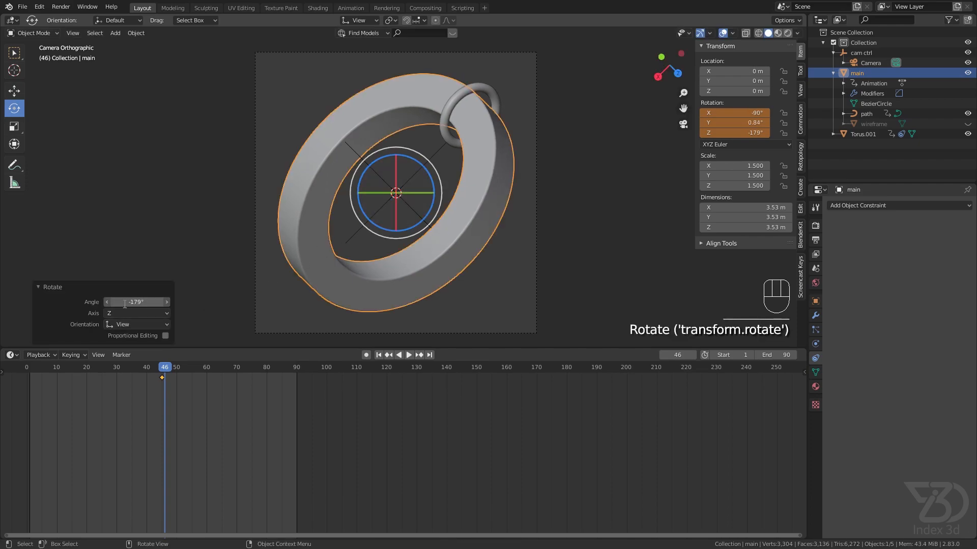
pyautogui.press('Return')
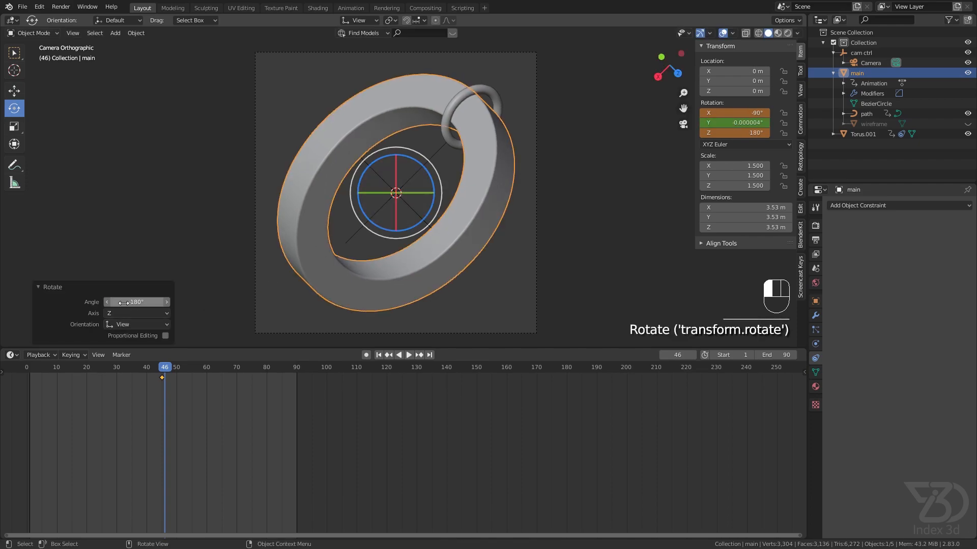
pyautogui.doubleClick(745, 123)
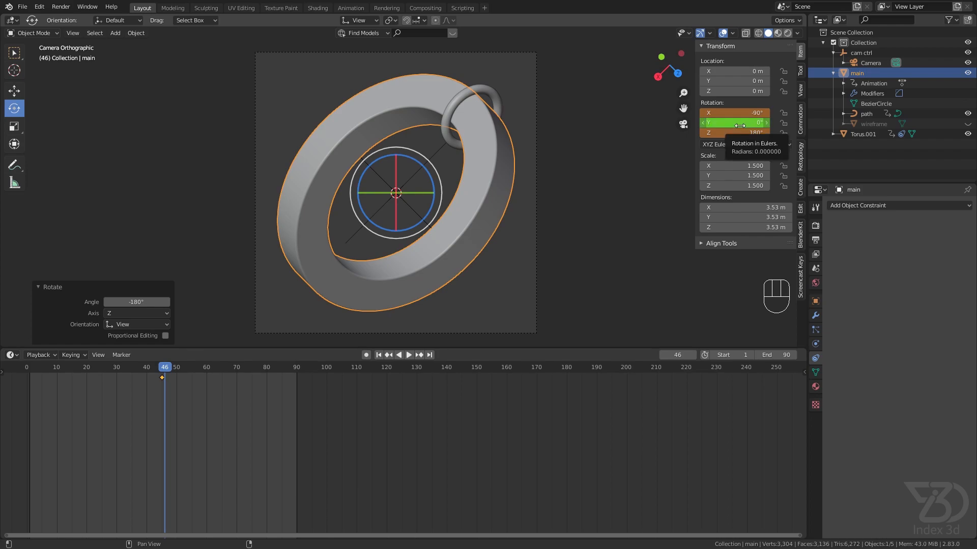
pyautogui.press('i')
# Step: Play the animation from the start to check the rotation loop, stop it, and save the file
pyautogui.moveTo(168, 376); pyautogui.dragTo(23, 388)
pyautogui.press('space')
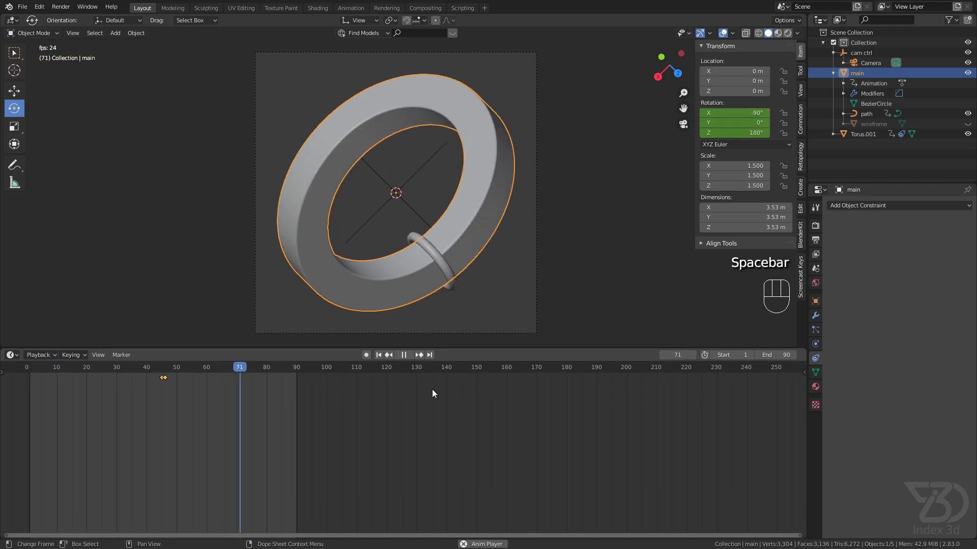
pyautogui.press('space')
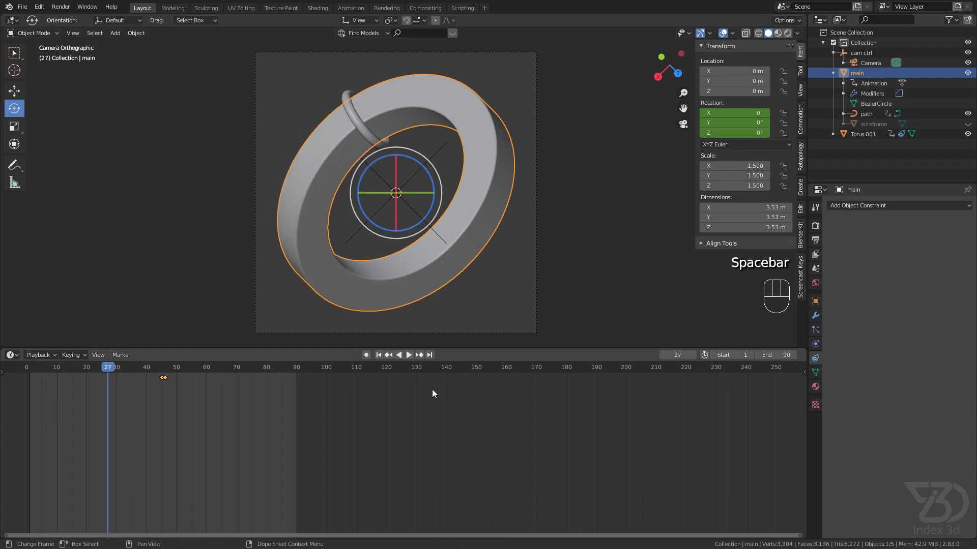
pyautogui.hotkey('ctrl', 's')
pyautogui.hotkey('ctrl', 's')
# Step: Unhide the wireframe object nested under the main ring and select it in the viewport
pyautogui.click(878, 123)
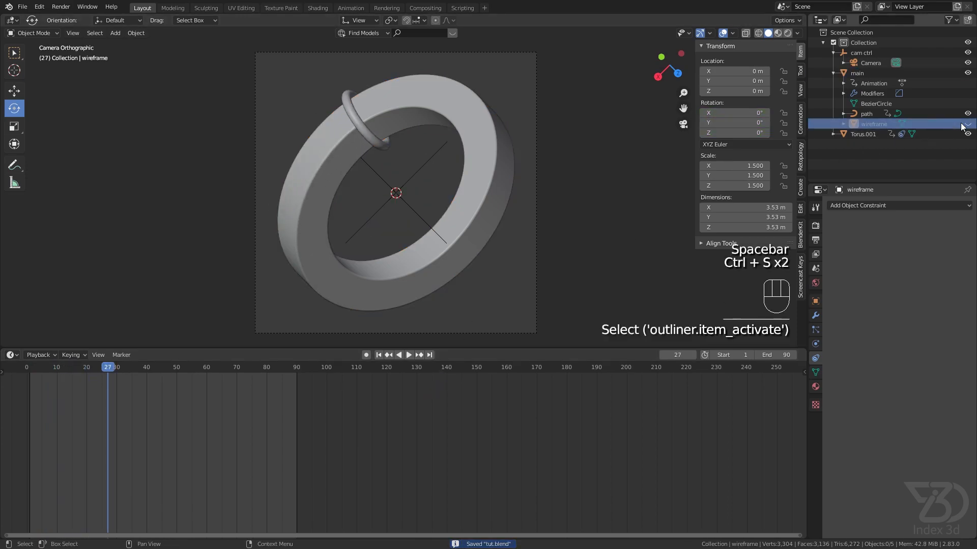
pyautogui.scroll(2, 463, 222)
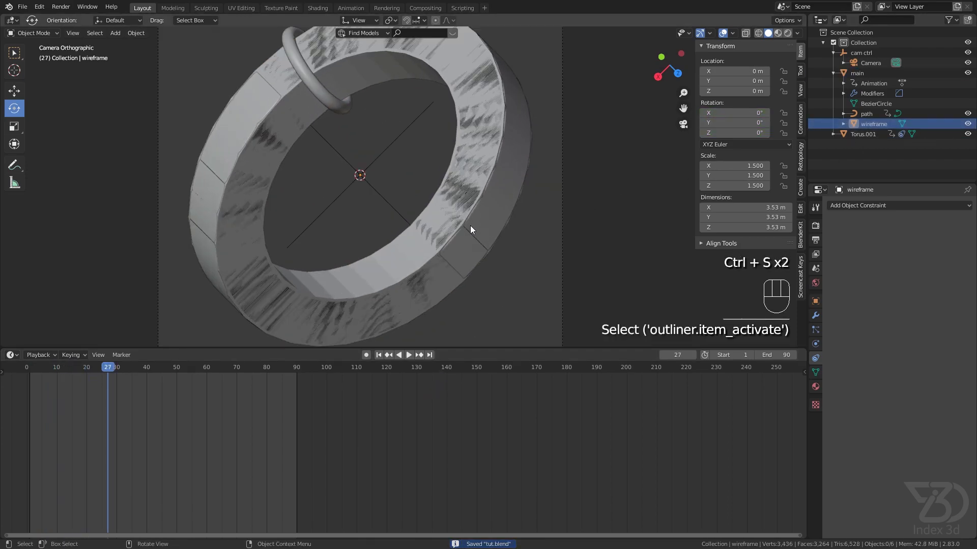
pyautogui.scroll(4, 469, 224)
pyautogui.click(481, 188)
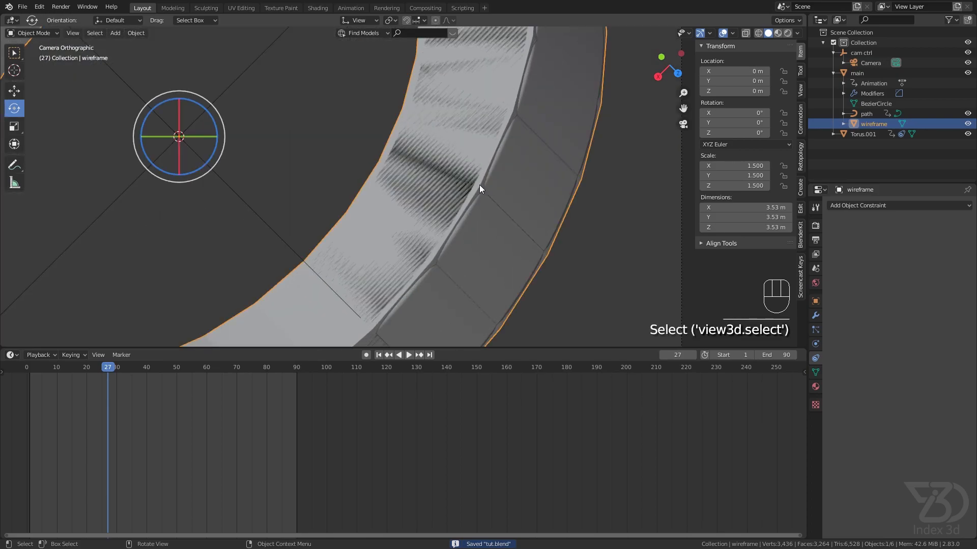
# Step: Add a Wireframe modifier to the wireframe object
pyautogui.click(844, 206)
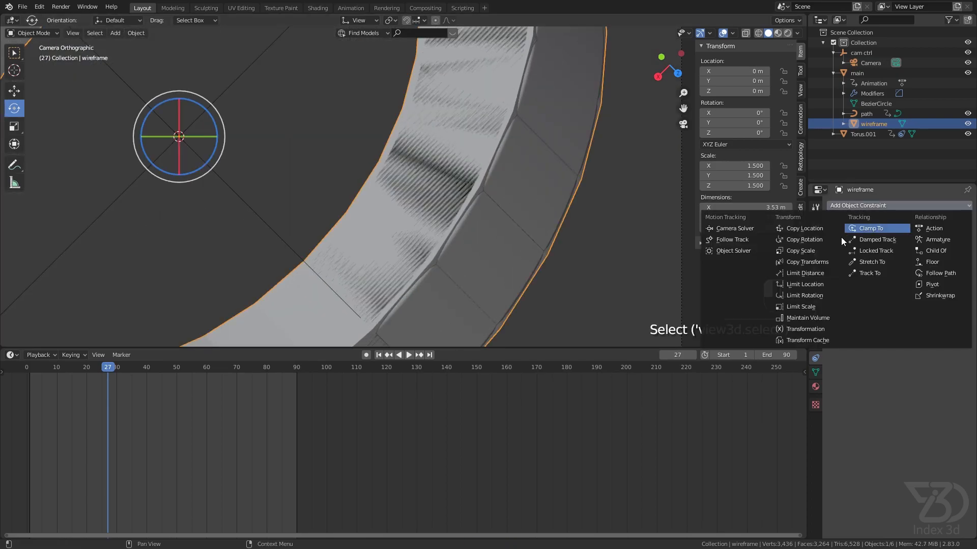
pyautogui.click(815, 314)
pyautogui.click(872, 205)
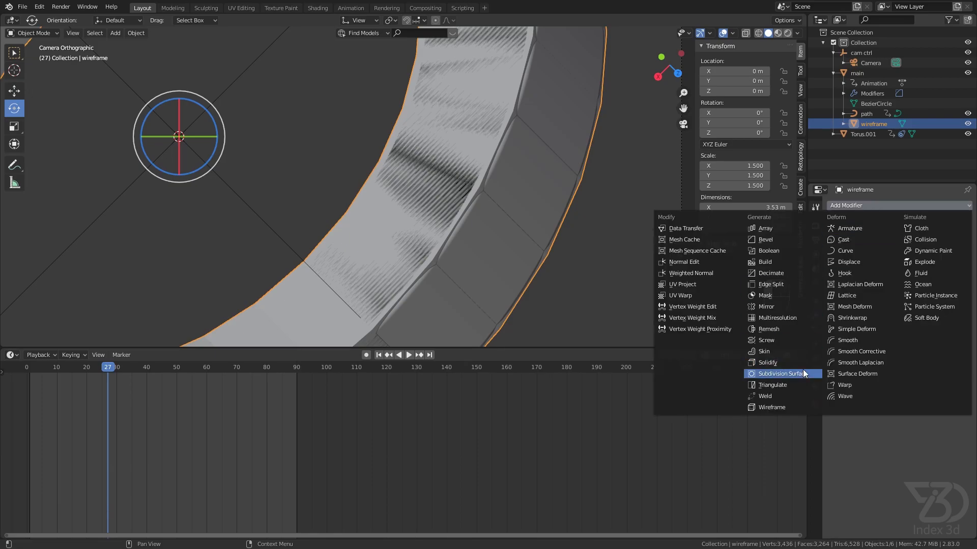
pyautogui.click(780, 406)
pyautogui.scroll(-6, 481, 187)
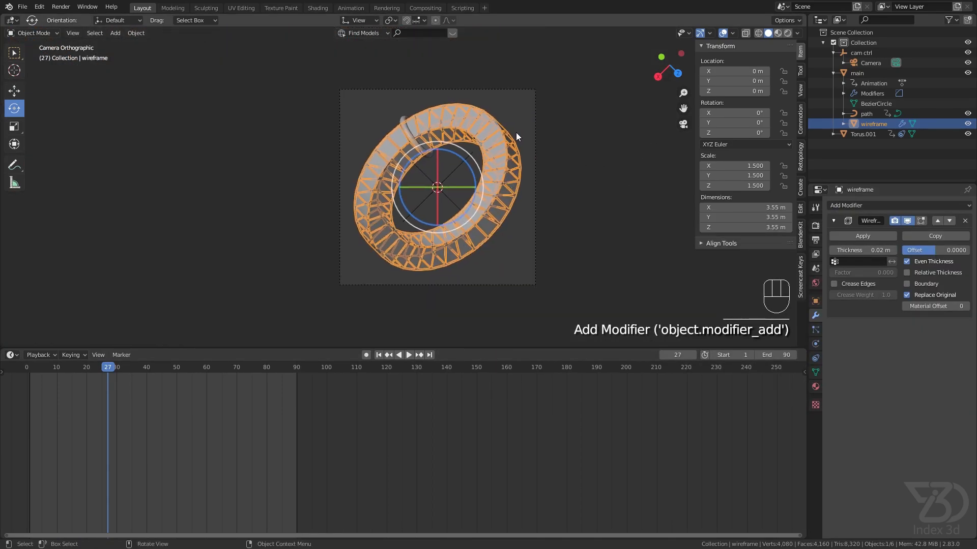
# Step: Turn off the Wireframe modifier's Even Thickness, set its thickness to 0.0137 m and offset to 1.0, and save the file
pyautogui.click(516, 136)
pyautogui.scroll(8, 501, 130)
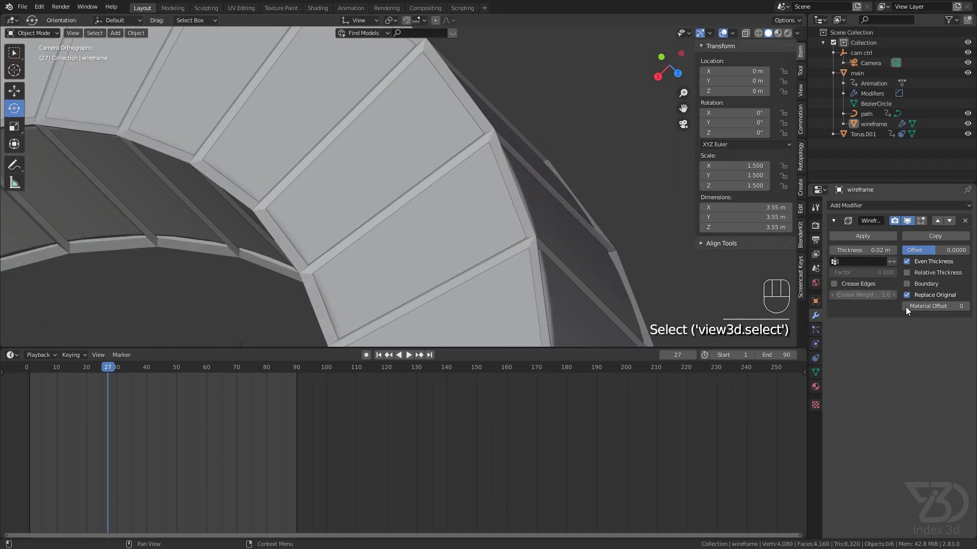
pyautogui.click(926, 263)
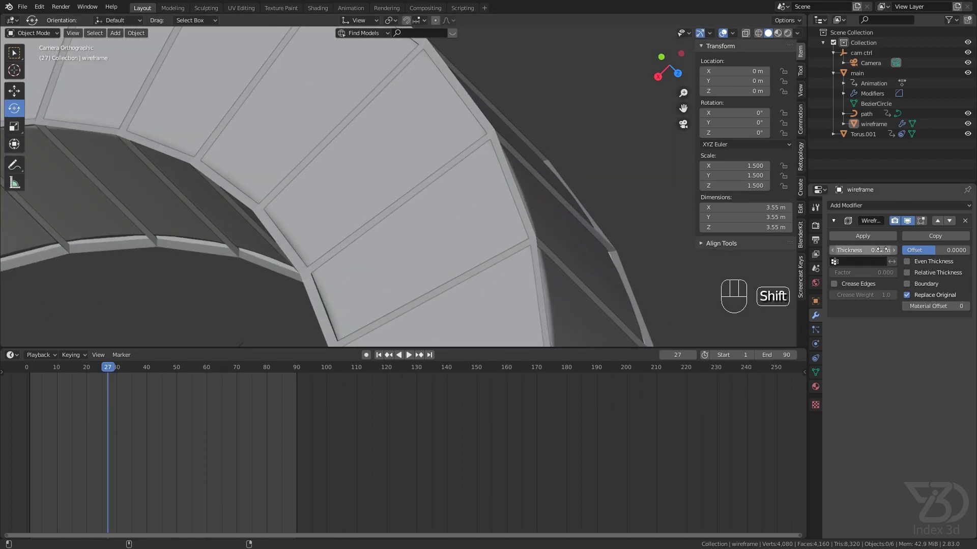
pyautogui.moveTo(863, 250)
pyautogui.keyDown('shift'); pyautogui.mouseDown()
pyautogui.moveTo(836, 250)
pyautogui.moveTo(850, 250)
pyautogui.mouseUp(); pyautogui.keyUp('shift')
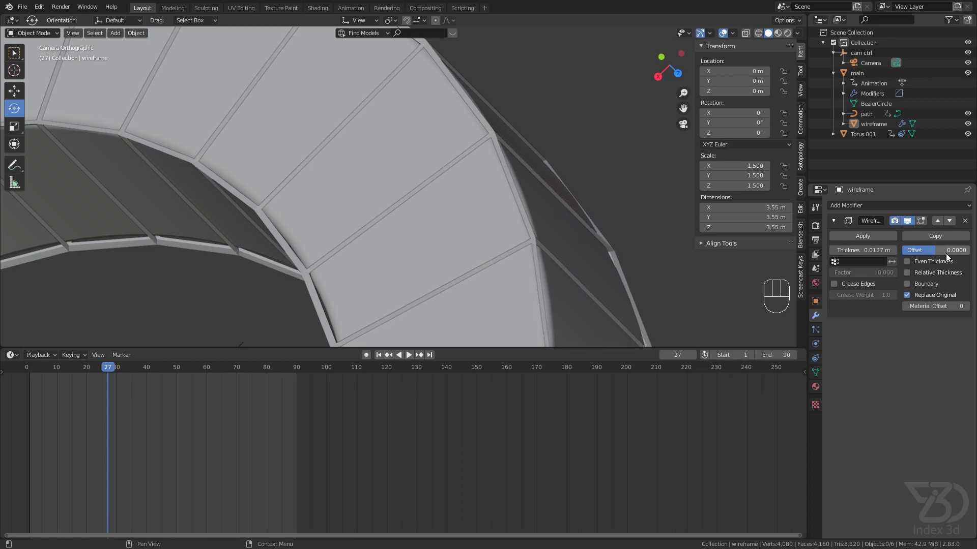
pyautogui.moveTo(936, 250); pyautogui.dragTo(967, 250)
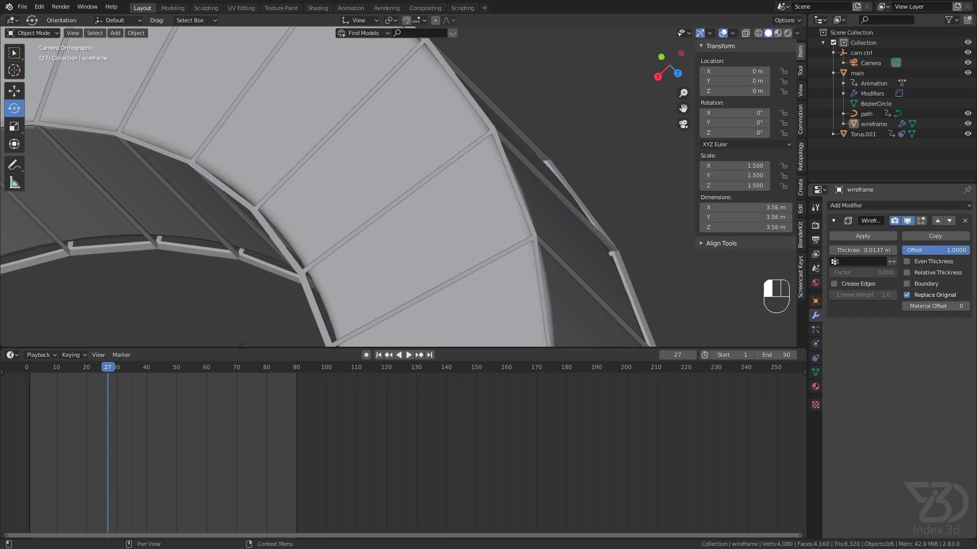
pyautogui.scroll(-7, 461, 167)
pyautogui.keyDown('shift'); pyautogui.moveTo(460, 166); pyautogui.dragTo(468, 146, button='middle'); pyautogui.keyUp('shift')
pyautogui.hotkey('ctrl', 's')
pyautogui.moveTo(466, 184)
pyautogui.keyDown('shift'); pyautogui.mouseDown(button='middle')
pyautogui.moveTo(477, 167)
pyautogui.moveTo(458, 181)
pyautogui.mouseUp(button='middle'); pyautogui.keyUp('shift')
pyautogui.scroll(-1, 455, 194)
pyautogui.scroll(-1, 455, 195)
pyautogui.scroll(1, 389, 143)
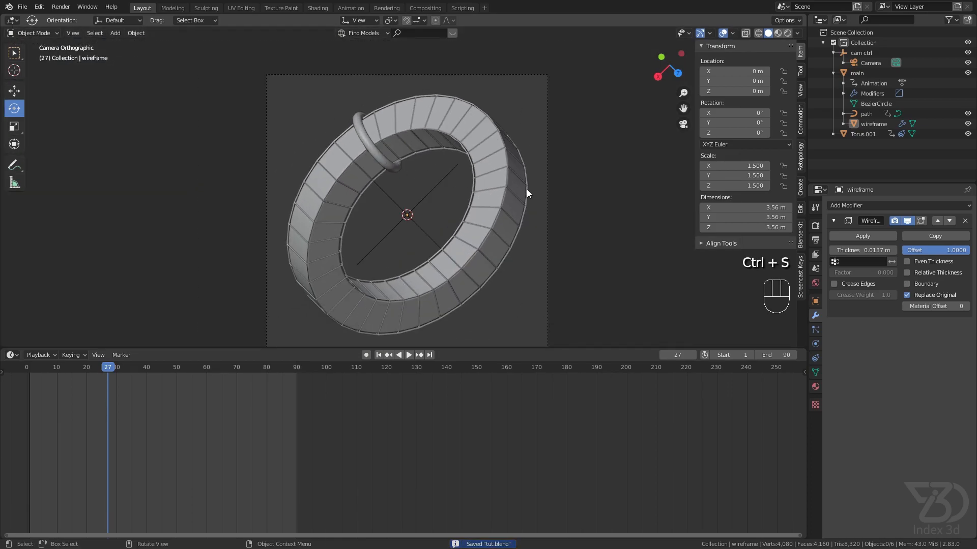
# Step: Create a vertex group named "animation" on the wireframe object and assign all of its vertices to it
pyautogui.click(522, 222)
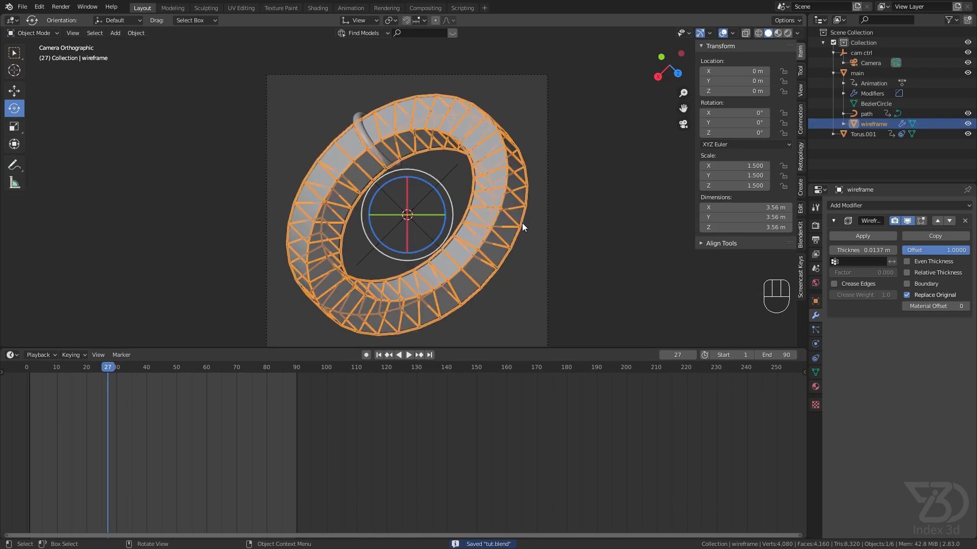
pyautogui.press('Tab')
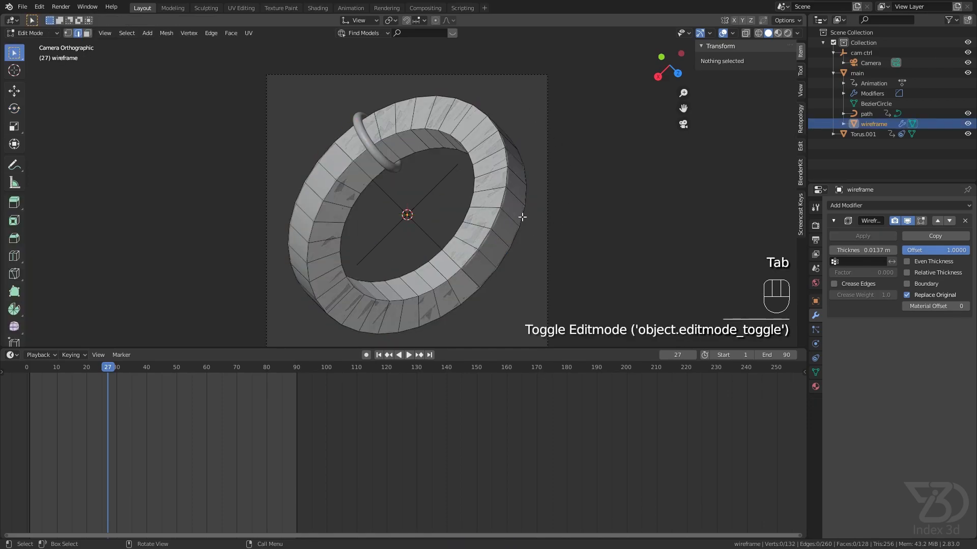
pyautogui.press('a')
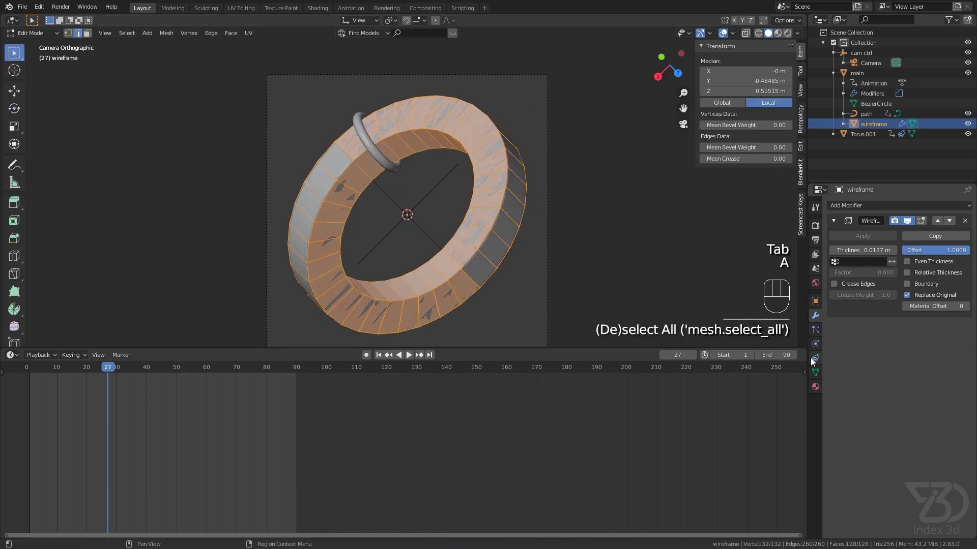
pyautogui.click(815, 371)
pyautogui.click(967, 236)
pyautogui.doubleClick(851, 238)
pyautogui.write('animation')
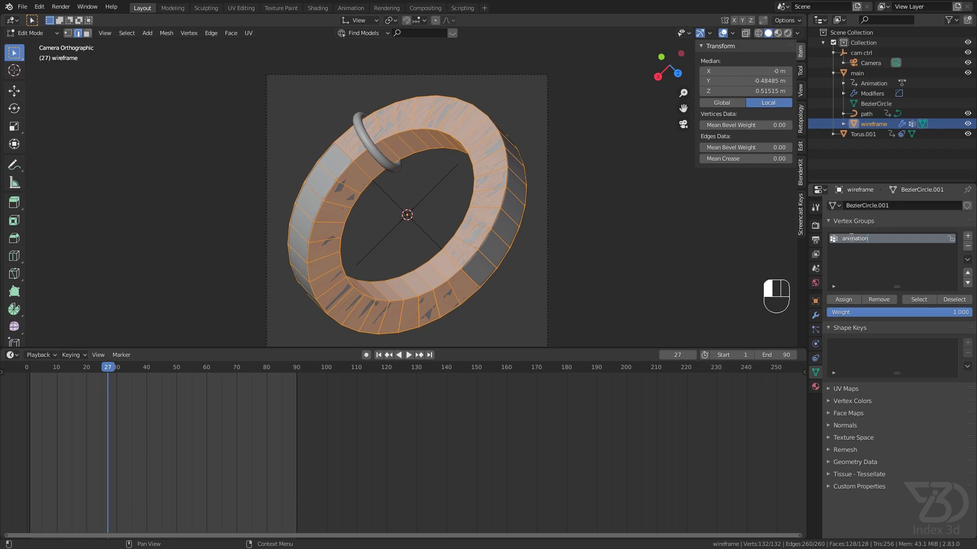
pyautogui.click(855, 300)
pyautogui.press('Tab')
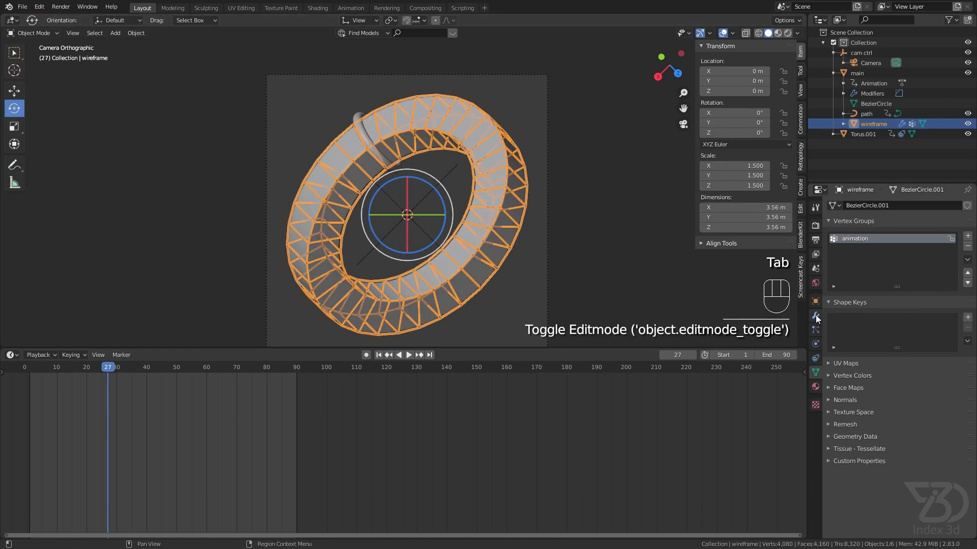
# Step: Add a Vertex Weight Proximity modifier to the wireframe object, move it above the Wireframe modifier, and expand the Wireframe settings
pyautogui.click(860, 205)
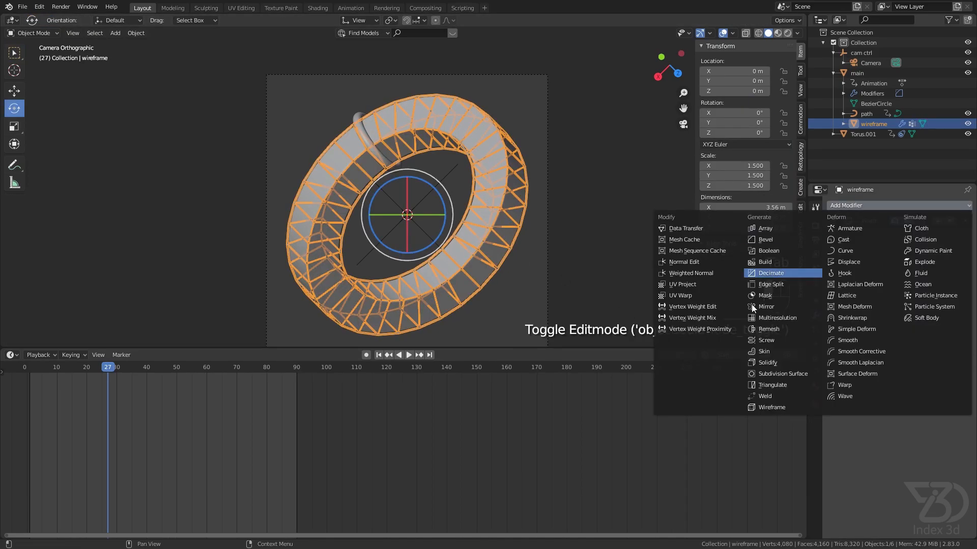
pyautogui.click(695, 327)
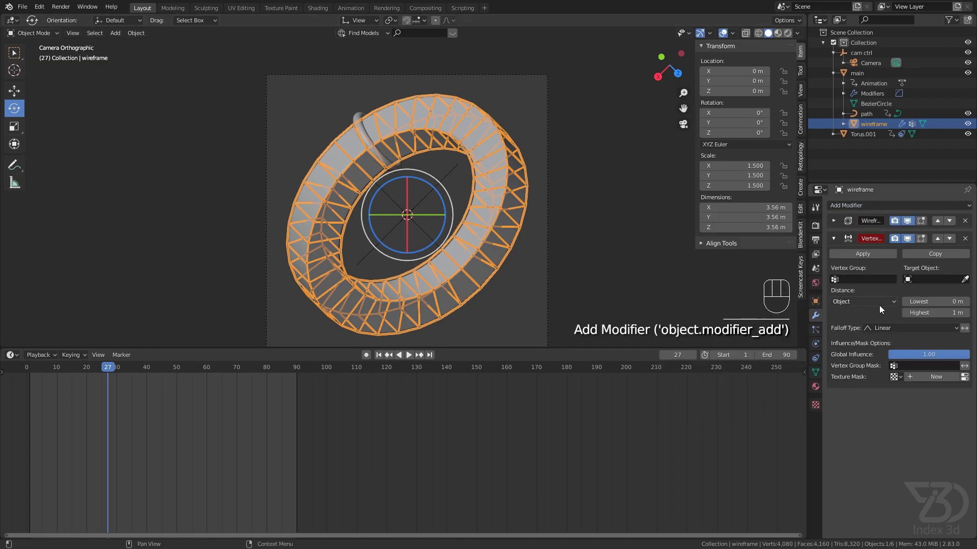
pyautogui.click(937, 239)
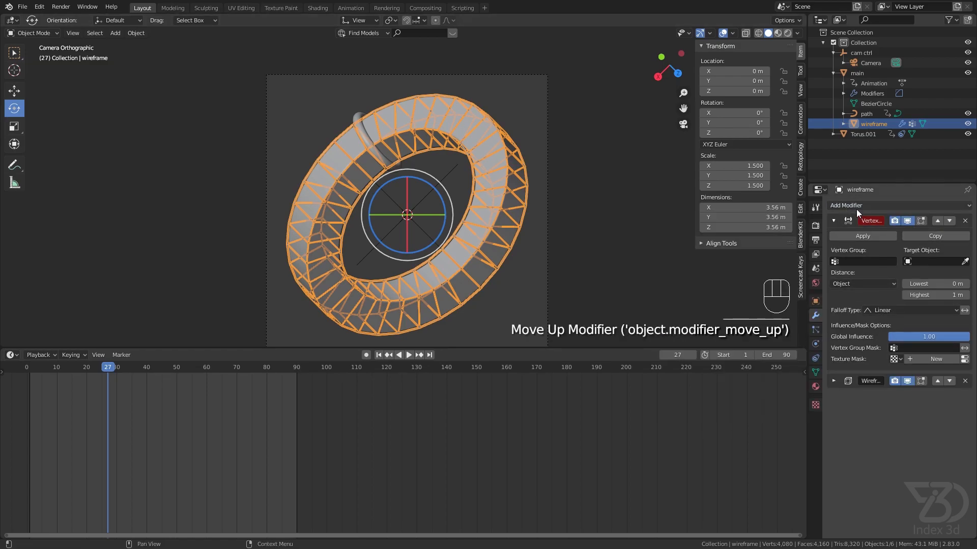
pyautogui.click(833, 381)
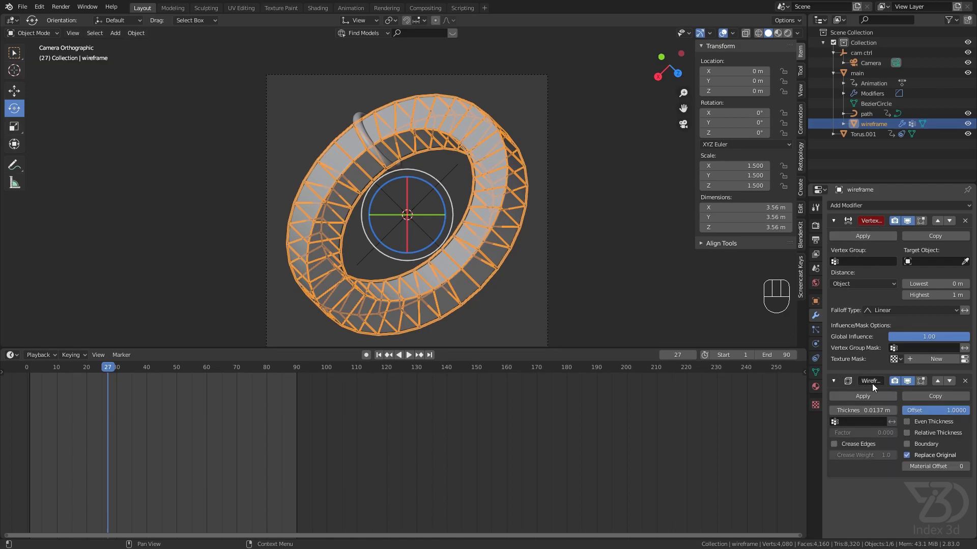
# Step: Set the proximity modifier's vertex group to animation and target to Torus.001, and assign the animation group to the Wireframe modifier
pyautogui.click(862, 262)
pyautogui.click(854, 277)
pyautogui.click(956, 262)
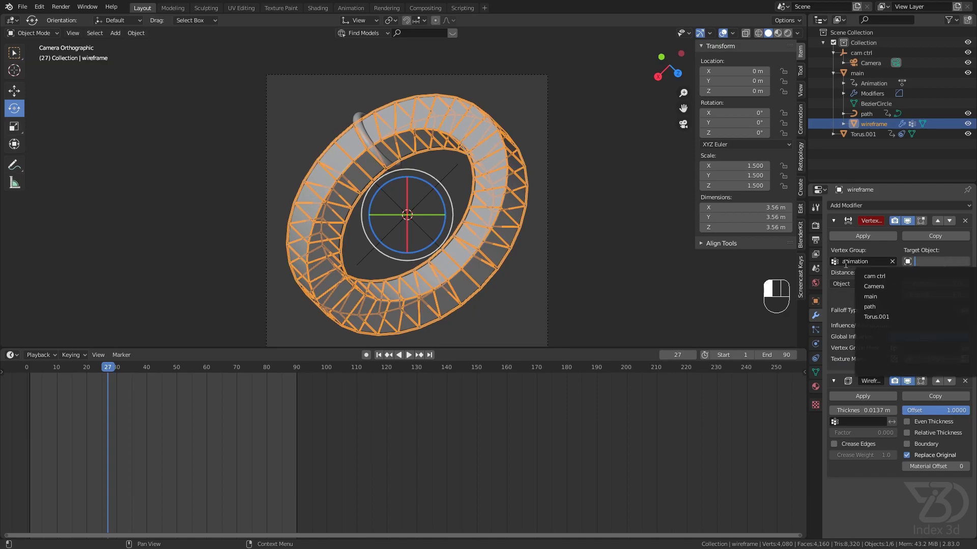
pyautogui.click(965, 262)
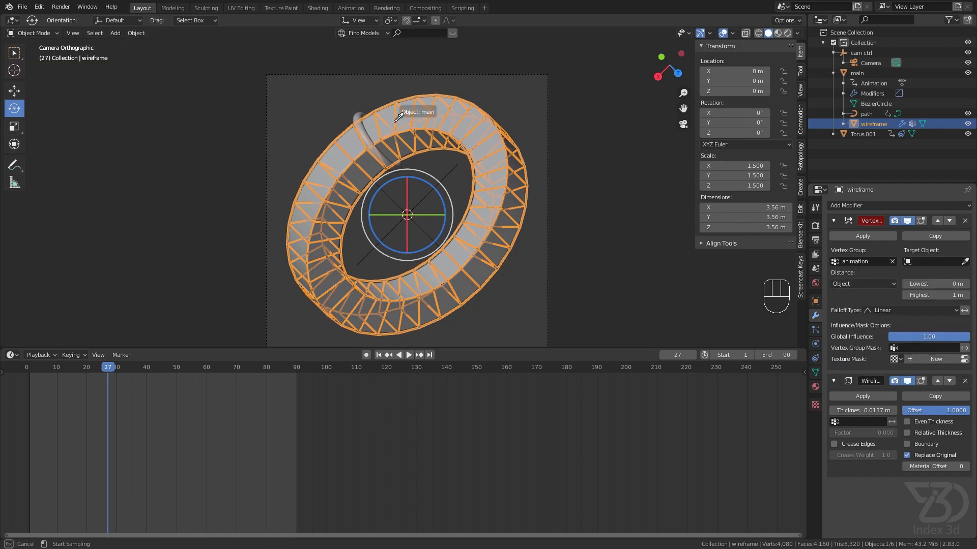
pyautogui.click(360, 112)
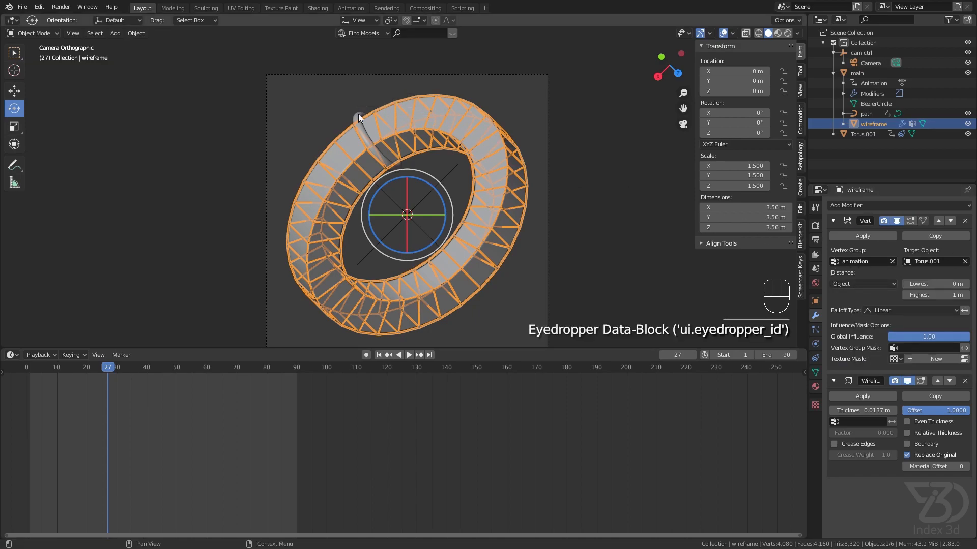
pyautogui.click(856, 421)
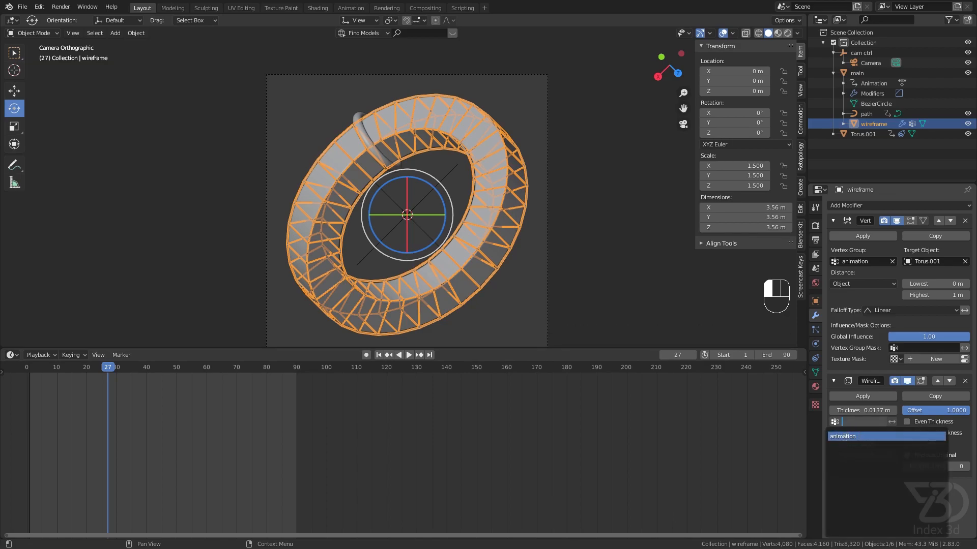
pyautogui.click(852, 437)
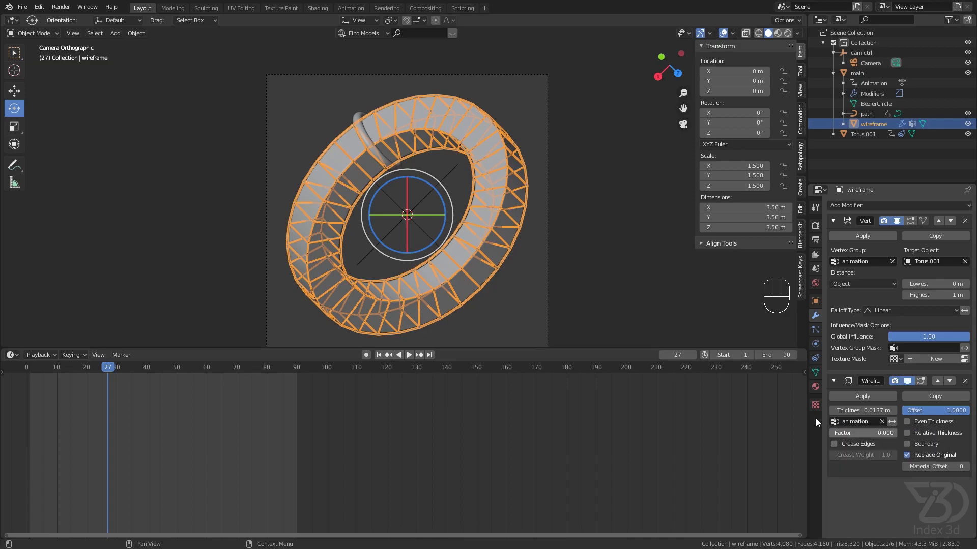
# Step: Switch from the Rotate tool to the Select Box tool and save the file
pyautogui.keyDown('shift'); pyautogui.moveTo(460, 167); pyautogui.dragTo(474, 188, button='middle'); pyautogui.keyUp('shift')
pyautogui.click(467, 204)
pyautogui.scroll(2, 400, 160)
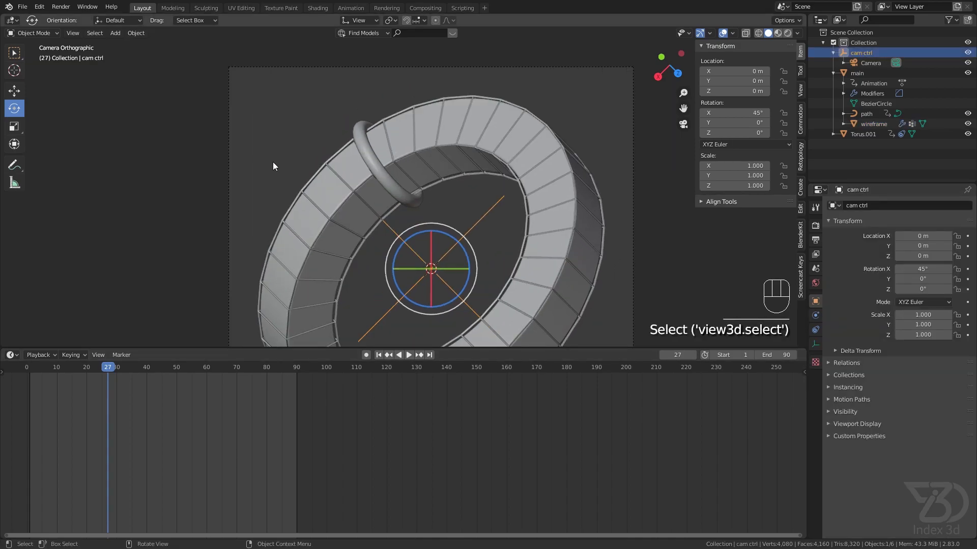
pyautogui.press('w')
pyautogui.hotkey('ctrl', 's')
pyautogui.scroll(2, 386, 158)
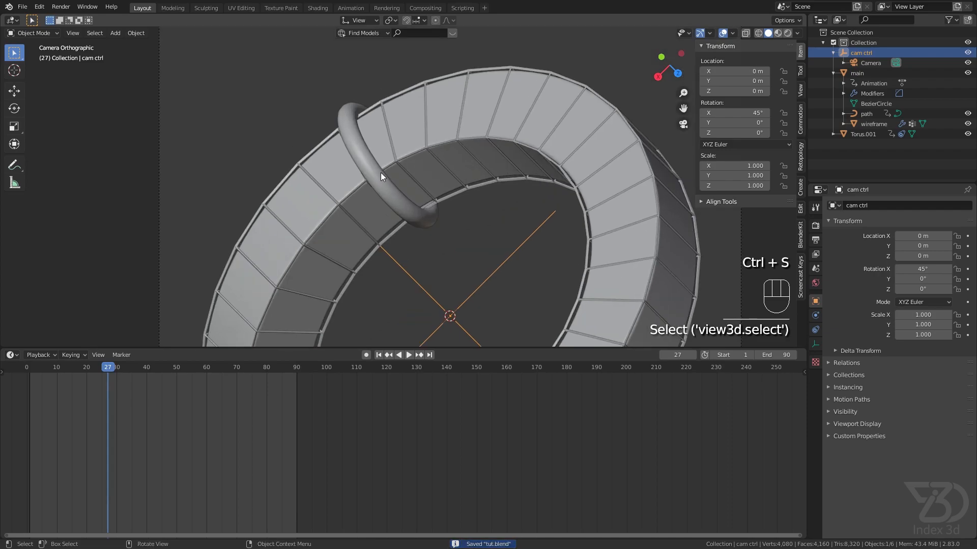
# Step: Set the distance mode of the wireframe object's Vertex Weight Proximity modifier to Geometry, then deselect the object
pyautogui.click(397, 160)
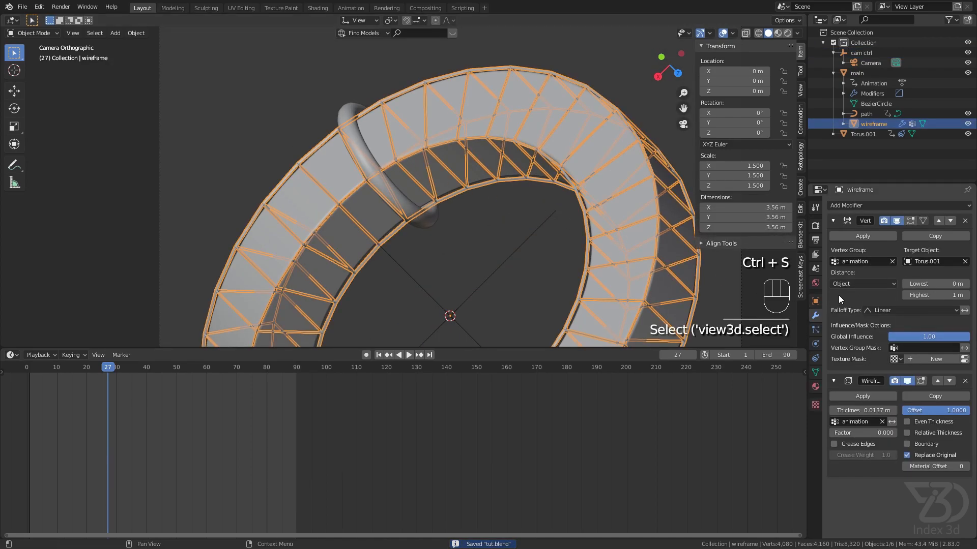
pyautogui.click(844, 283)
pyautogui.click(846, 307)
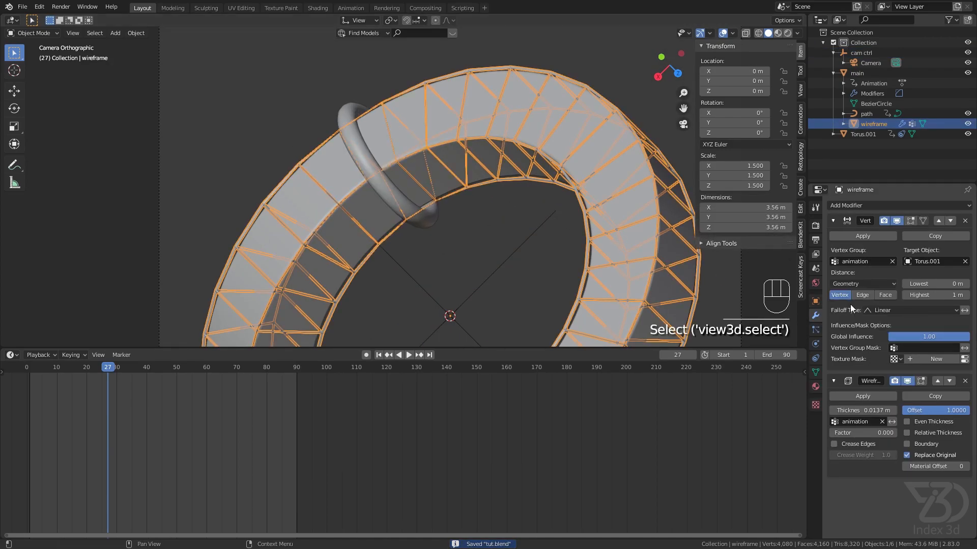
pyautogui.click(480, 241)
pyautogui.scroll(-2, 462, 230)
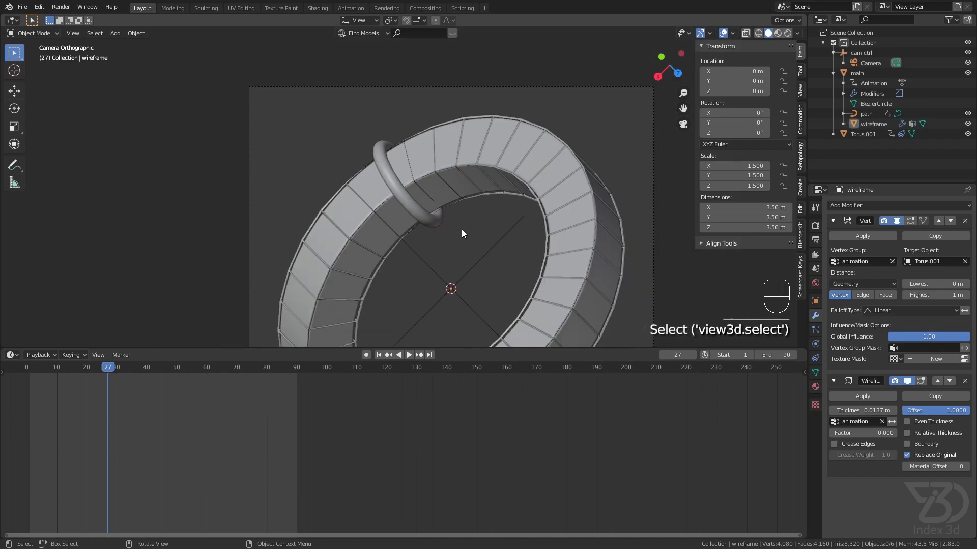
pyautogui.keyDown('shift'); pyautogui.moveTo(462, 230); pyautogui.dragTo(478, 169, button='middle'); pyautogui.keyUp('shift')
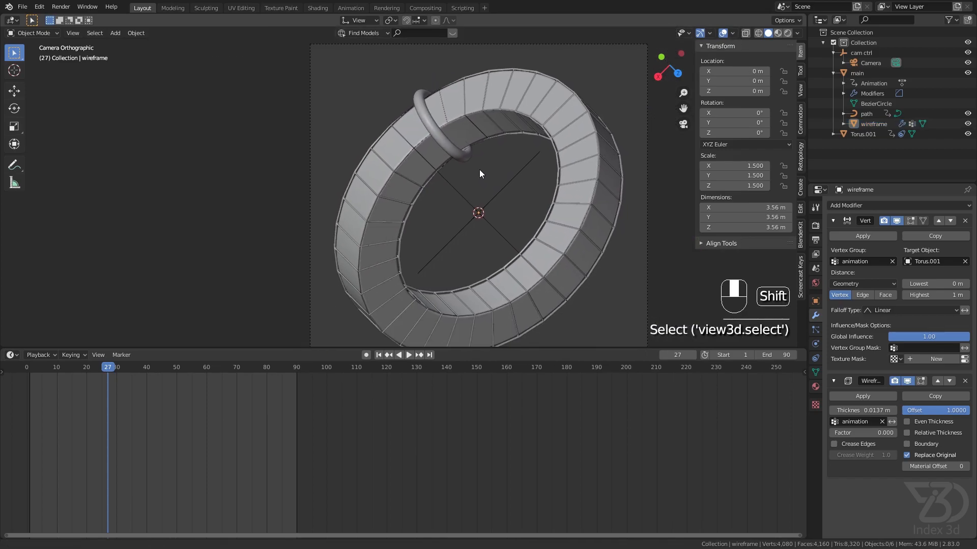
pyautogui.scroll(3, 443, 122)
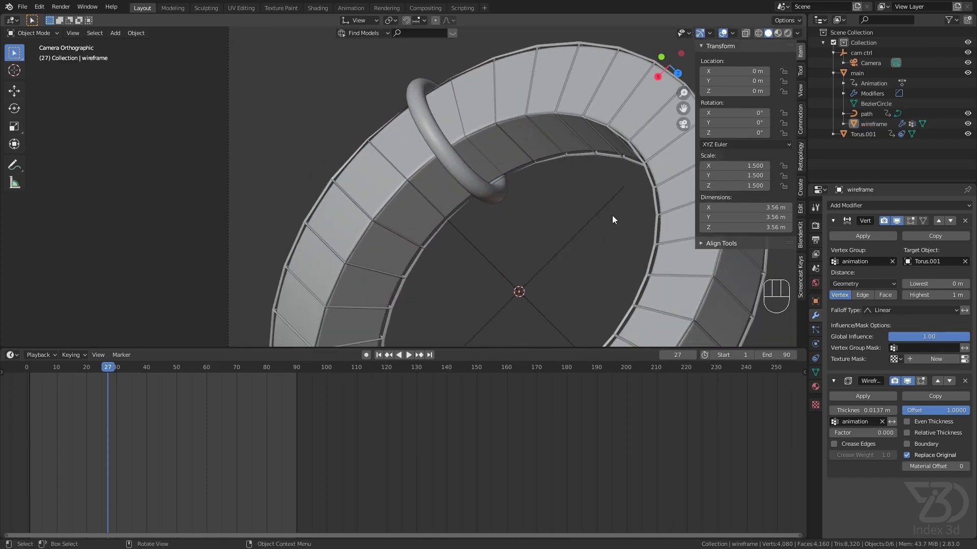
# Step: Set the proximity modifier's highest distance to 2.5 m and its falloff type to Sharp
pyautogui.click(926, 295)
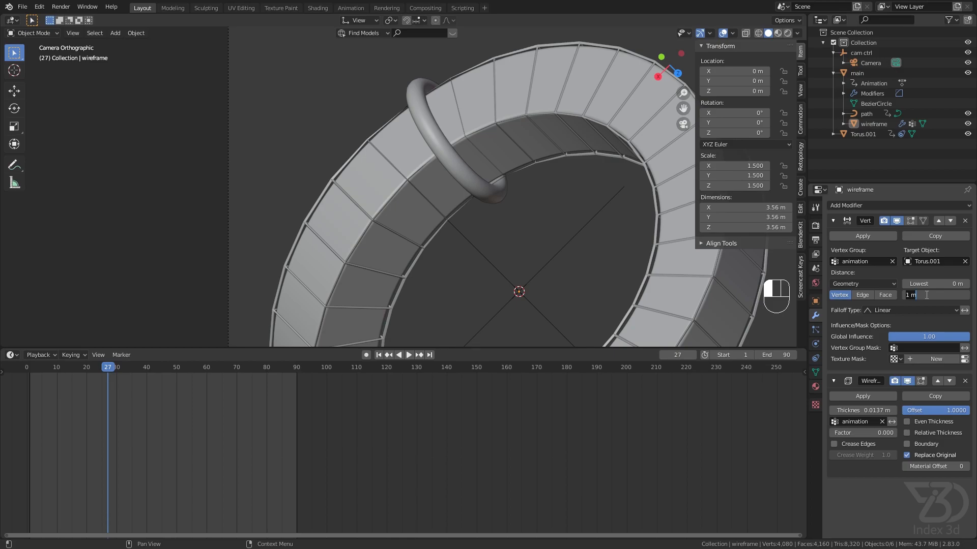
pyautogui.write('2.5')
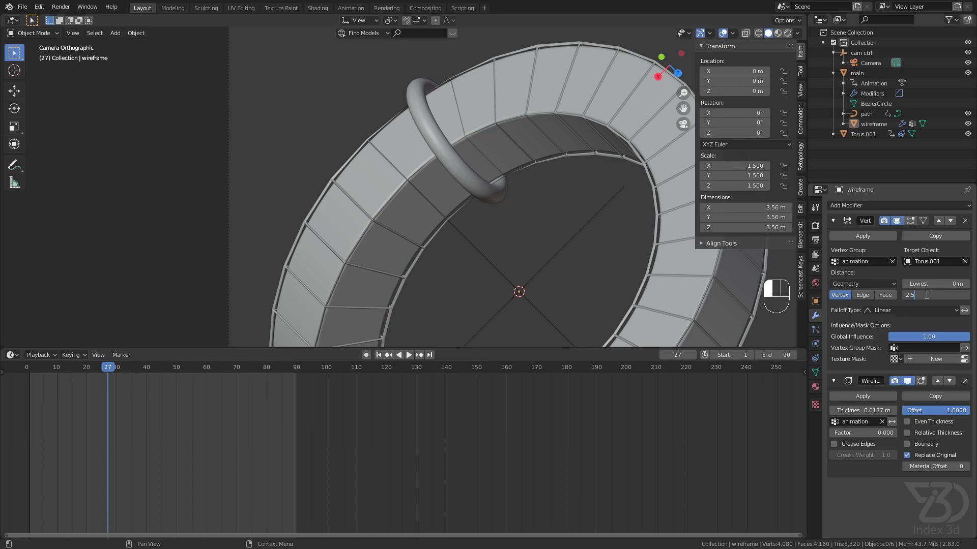
pyautogui.press('Return')
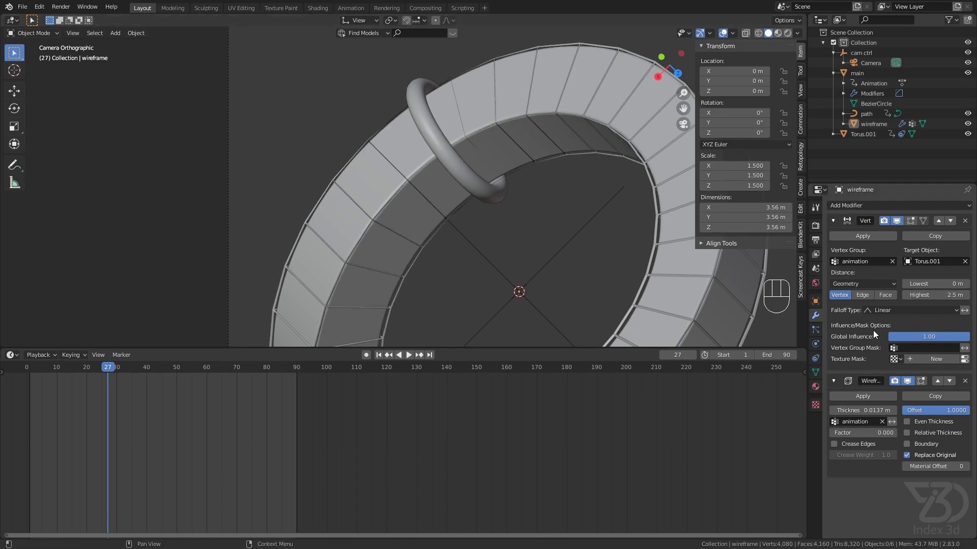
pyautogui.click(887, 311)
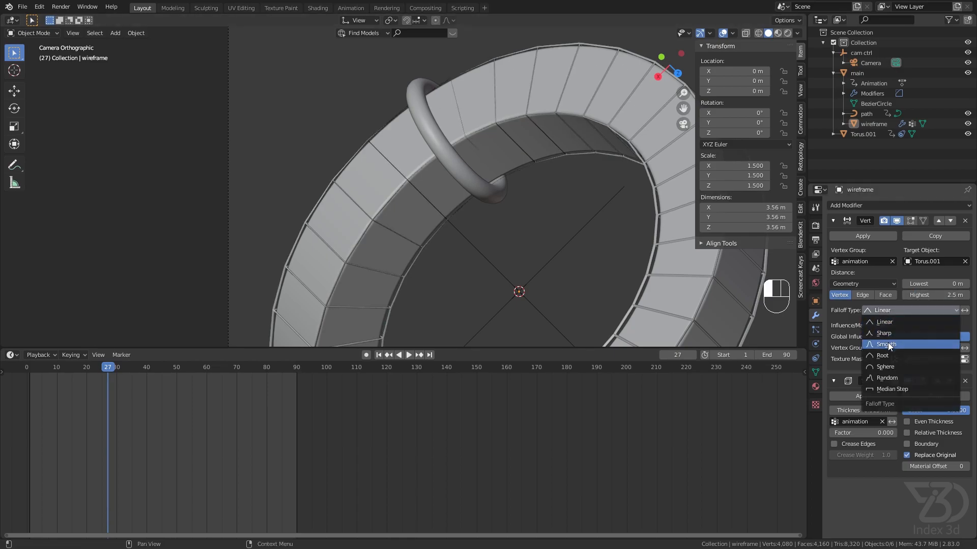
pyautogui.click(885, 334)
pyautogui.scroll(-2, 556, 209)
pyautogui.keyDown('shift'); pyautogui.moveTo(557, 209); pyautogui.dragTo(537, 156, button='middle'); pyautogui.keyUp('shift')
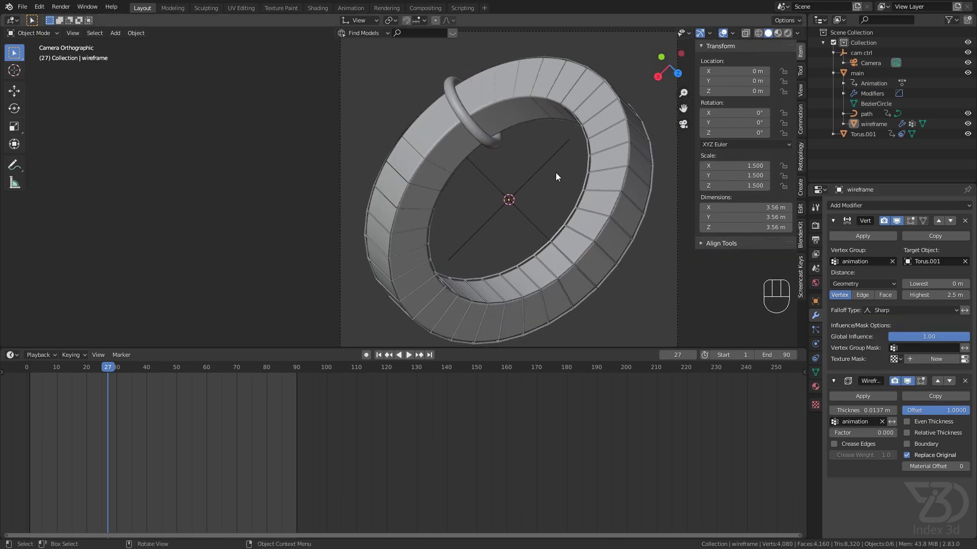
# Step: Set the proximity modifier's highest distance to 2 m
pyautogui.moveTo(935, 296); pyautogui.dragTo(912, 296)
pyautogui.click(951, 295)
pyautogui.hotkey('ctrl', 'a')
pyautogui.write('2')
pyautogui.press('Return')
# Step: Play the animation to check the wireframe's response, stop it, move the playhead to frame 31 and save the file
pyautogui.press('space')
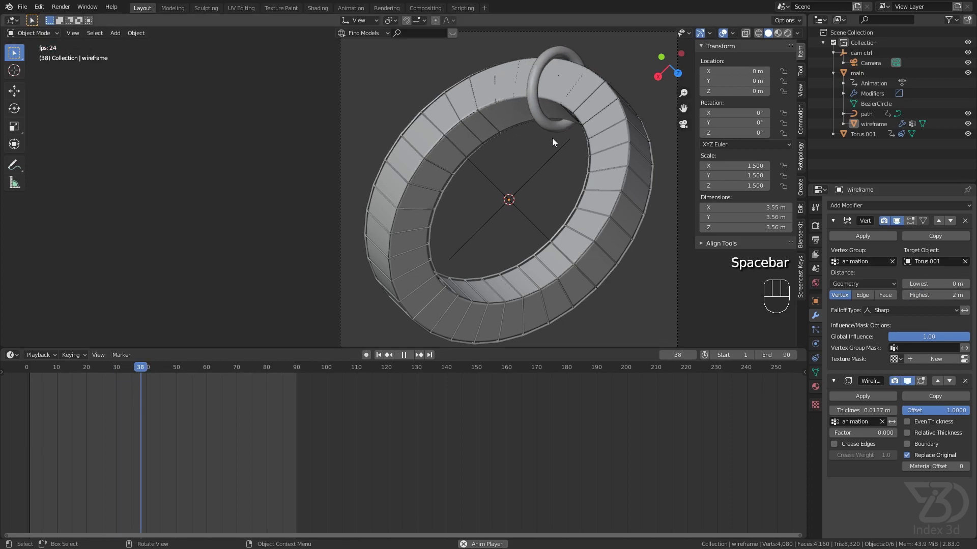
pyautogui.press('space')
pyautogui.hotkey('ctrl', 's')
pyautogui.moveTo(263, 376); pyautogui.dragTo(119, 390)
pyautogui.hotkey('ctrl', 's')
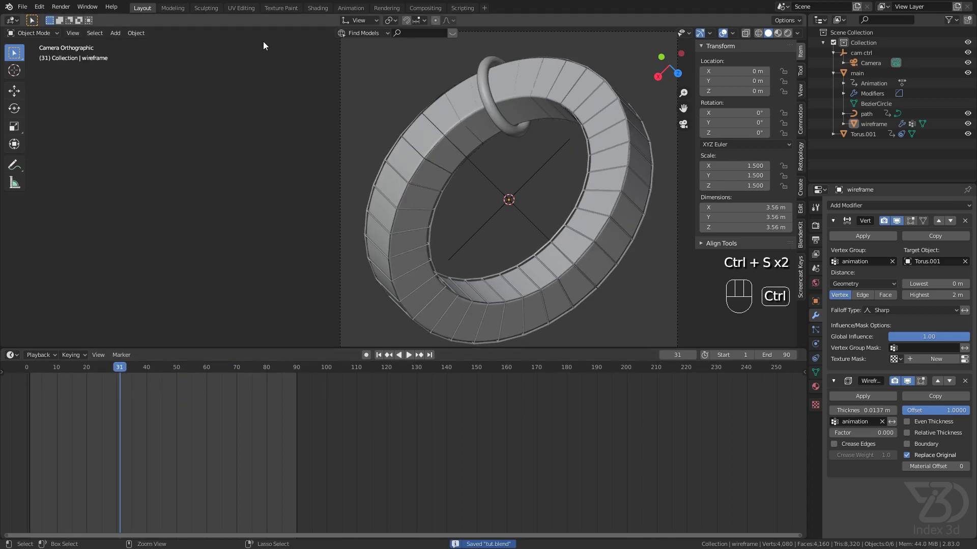
# Step: Switch to the Shading workspace and look through the scene camera
pyautogui.click(317, 8)
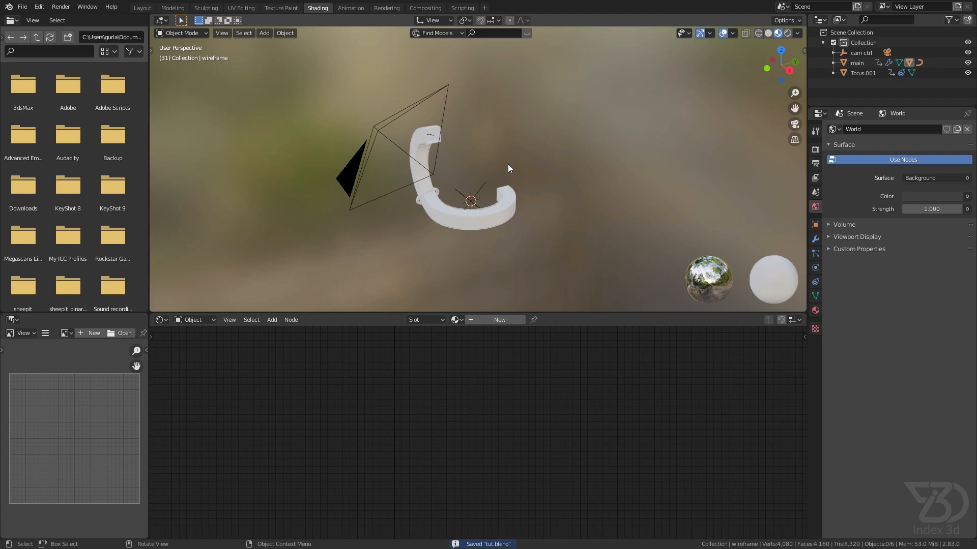
pyautogui.press('KP_0')
pyautogui.scroll(-3, 535, 160)
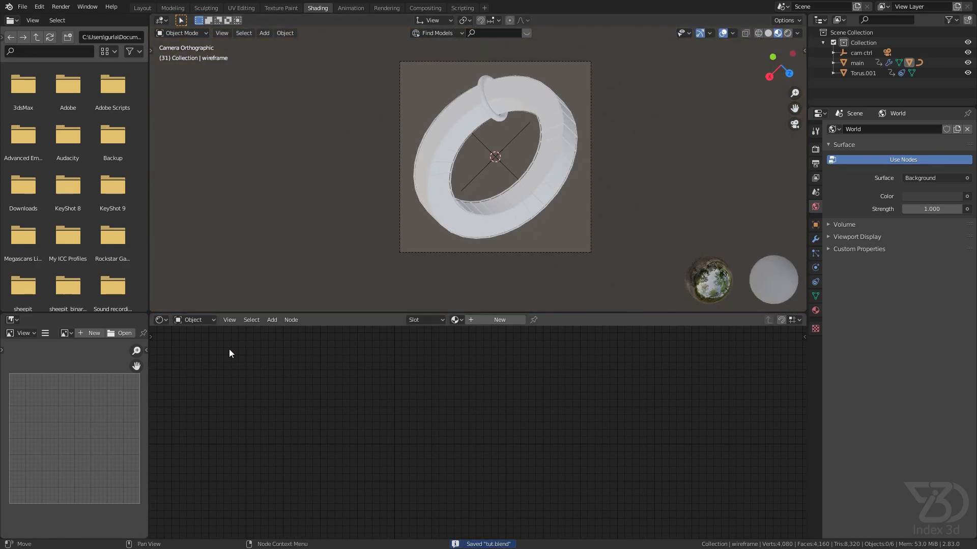
# Step: Select the main ring object and create a new material for it
pyautogui.click(456, 319)
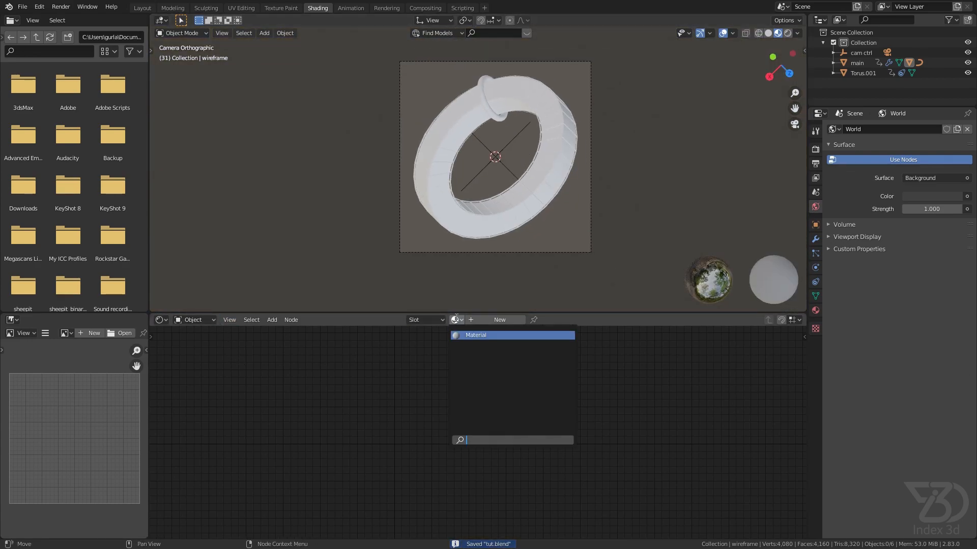
pyautogui.click(456, 319)
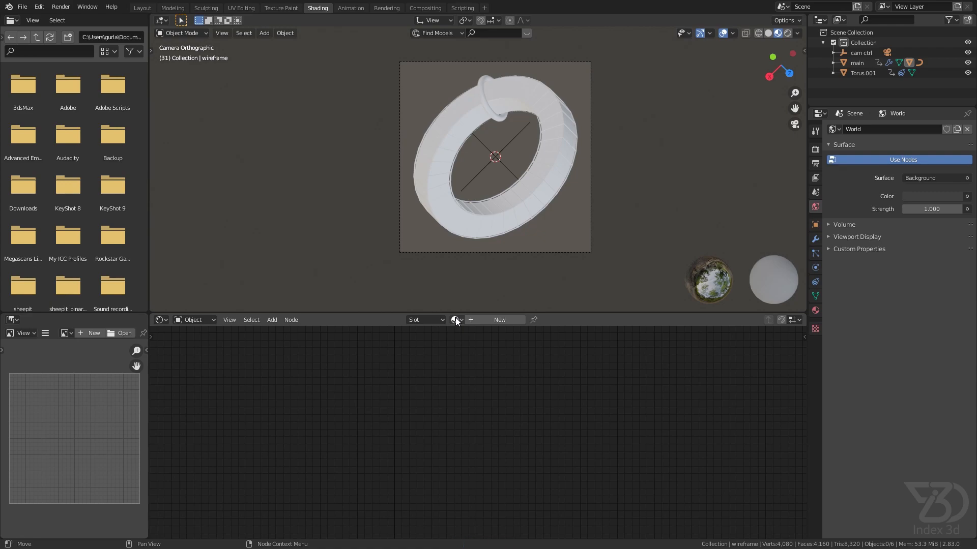
pyautogui.scroll(6, 527, 87)
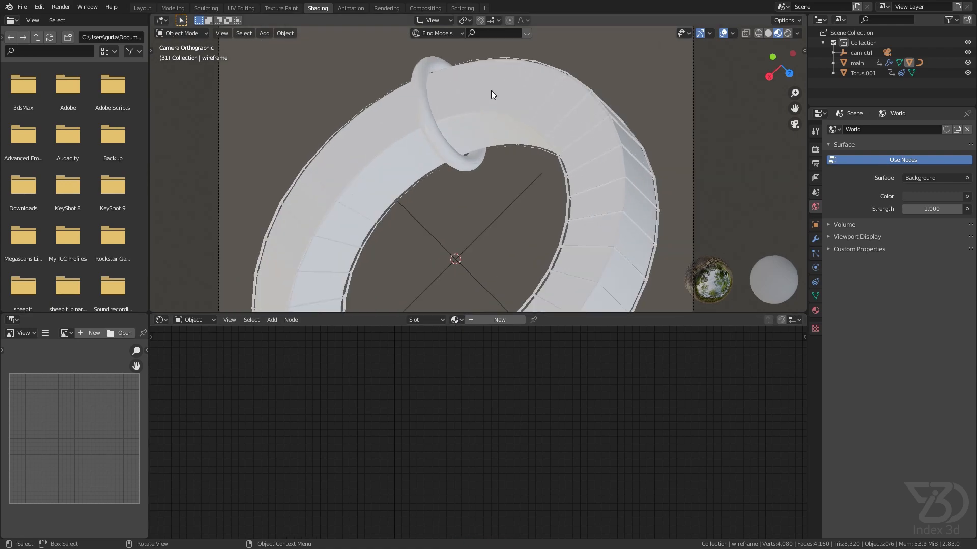
pyautogui.click(514, 74)
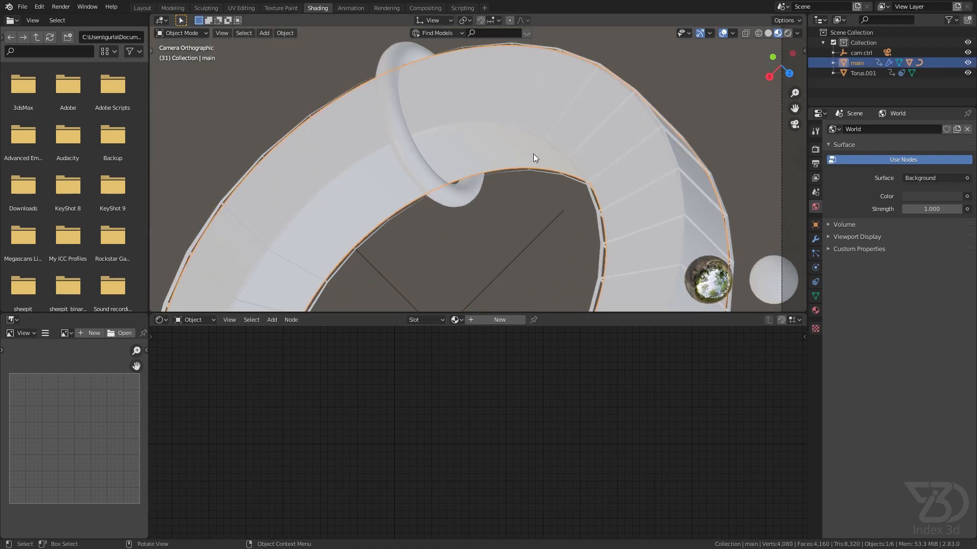
pyautogui.scroll(-8, 534, 155)
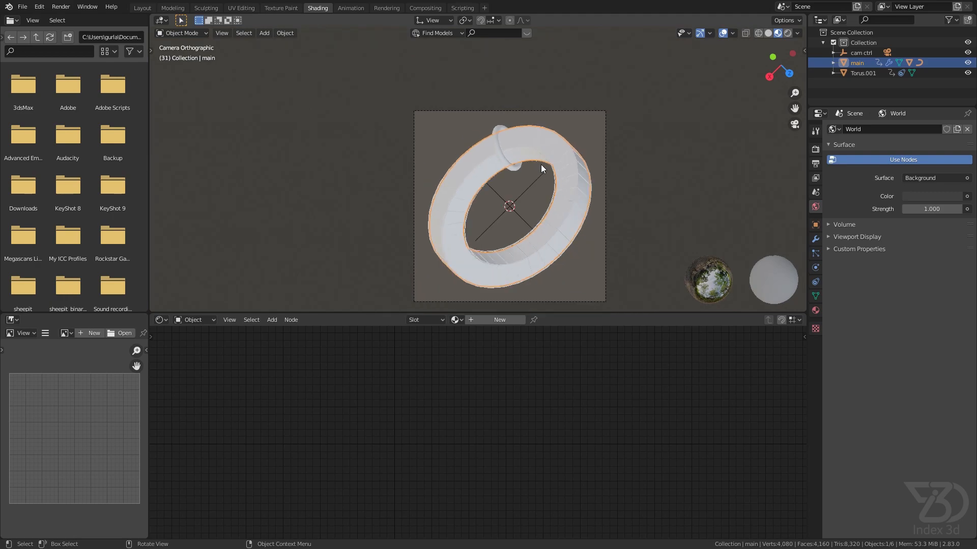
pyautogui.click(486, 320)
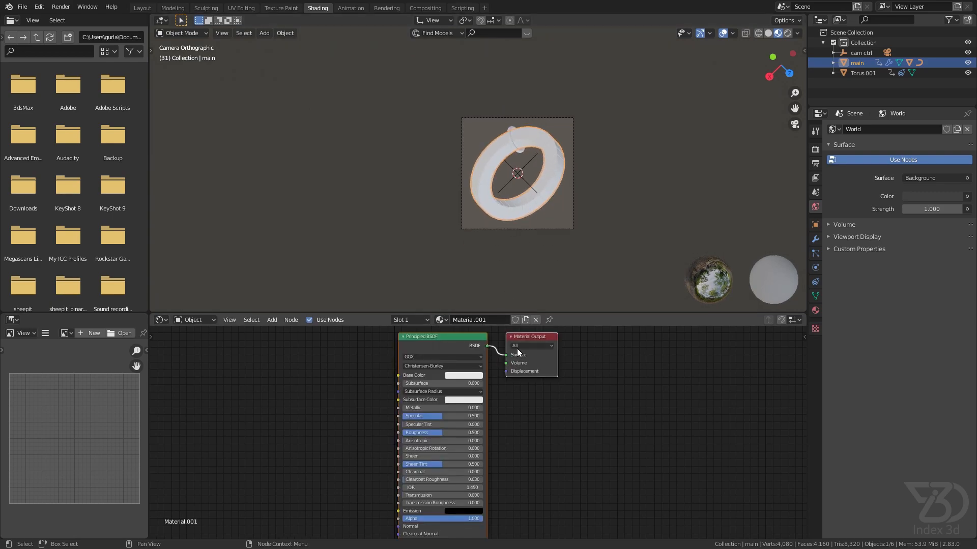
# Step: Space out the Material Output node and add an Image Texture with Mapping and Texture Coordinate nodes to the Principled BSDF's base color
pyautogui.moveTo(535, 337); pyautogui.dragTo(554, 344)
pyautogui.scroll(7, 538, 141)
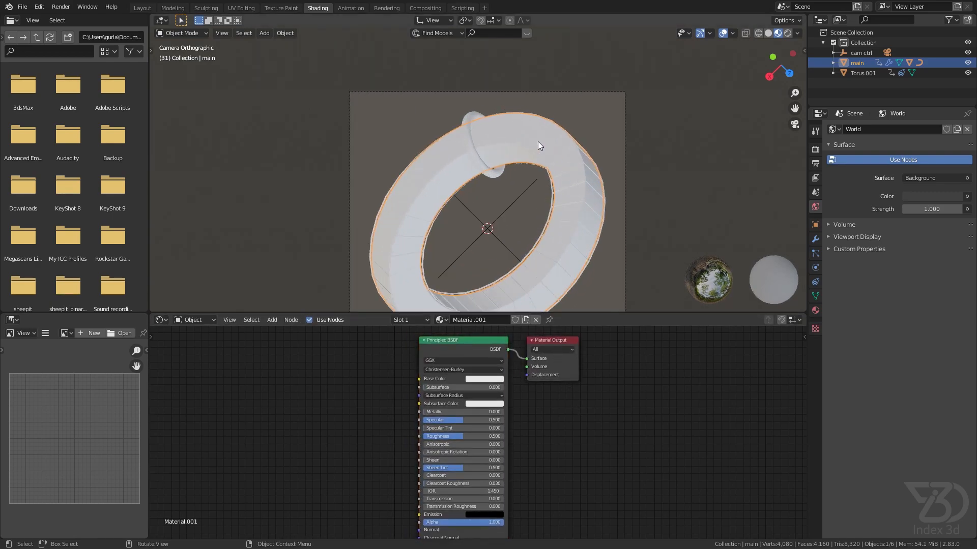
pyautogui.scroll(-7, 534, 168)
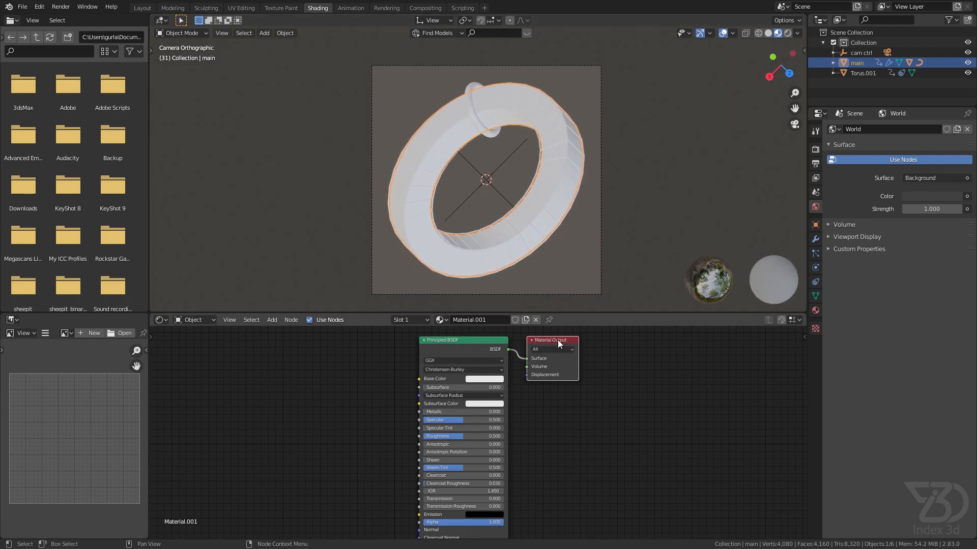
pyautogui.moveTo(558, 341); pyautogui.dragTo(631, 335)
pyautogui.click(465, 339)
pyautogui.scroll(1, 362, 361)
pyautogui.moveTo(362, 362); pyautogui.dragTo(438, 361, button='middle')
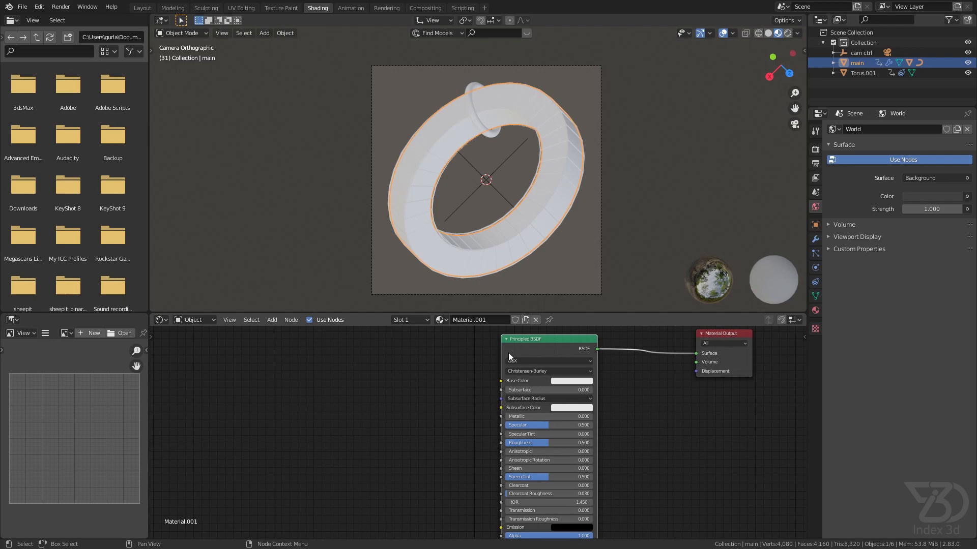
pyautogui.hotkey('ctrl', 't')
pyautogui.press('g')
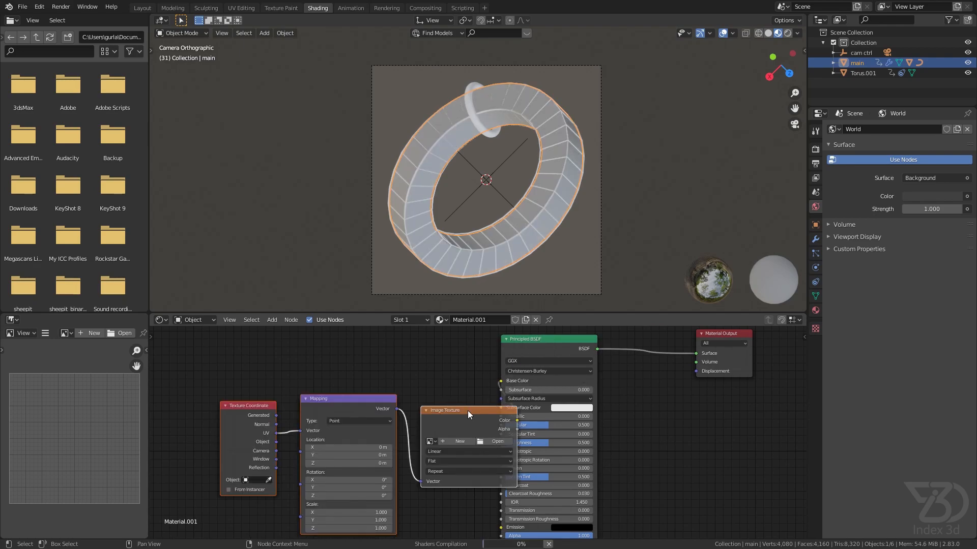
pyautogui.click(382, 389)
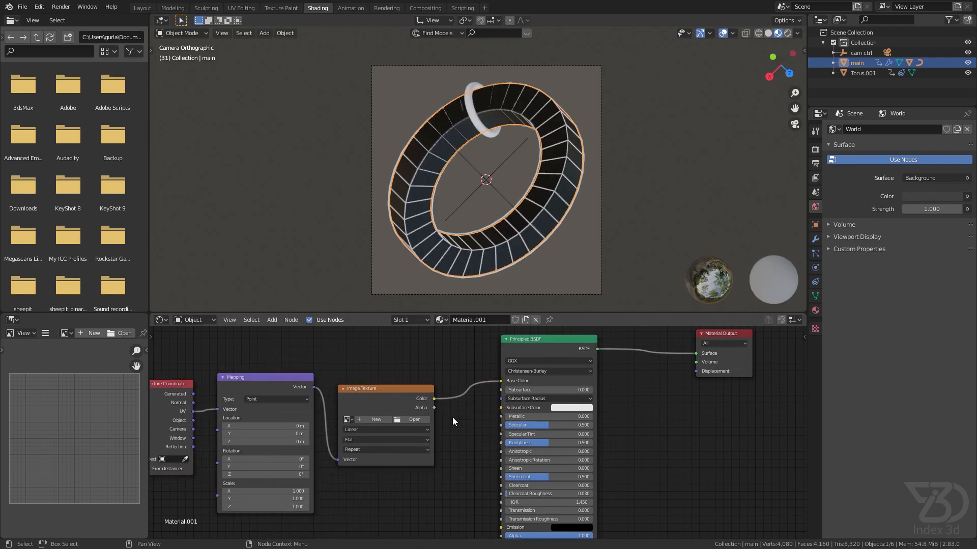
# Step: Load Wood026_8K_Color.jpg from the sea turtle project's textures folder into the Image Texture node and save the file
pyautogui.click(414, 420)
pyautogui.click(392, 149)
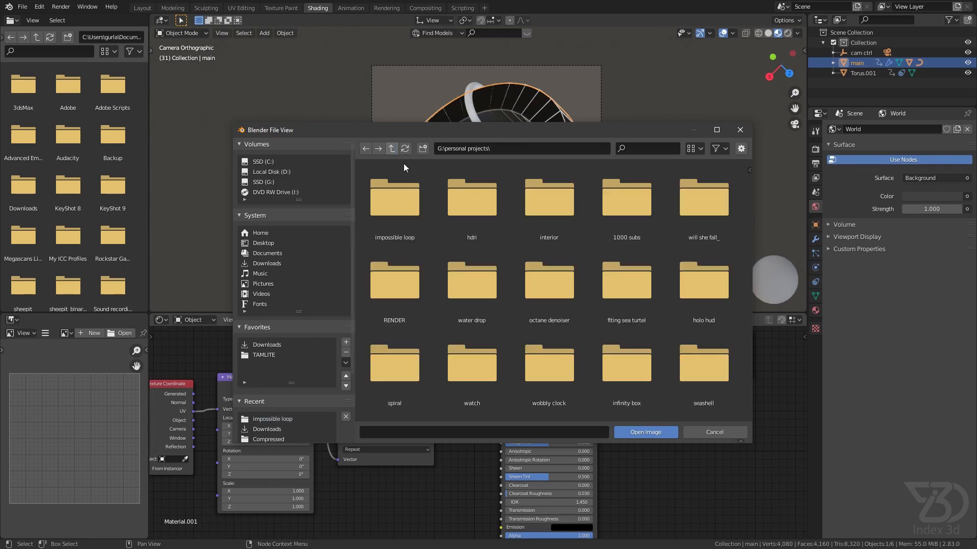
pyautogui.doubleClick(625, 287)
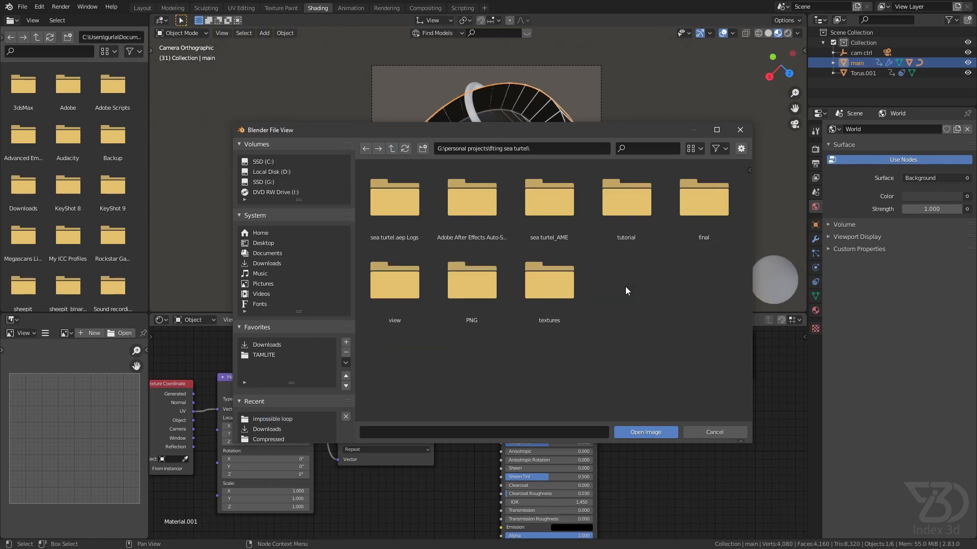
pyautogui.doubleClick(544, 295)
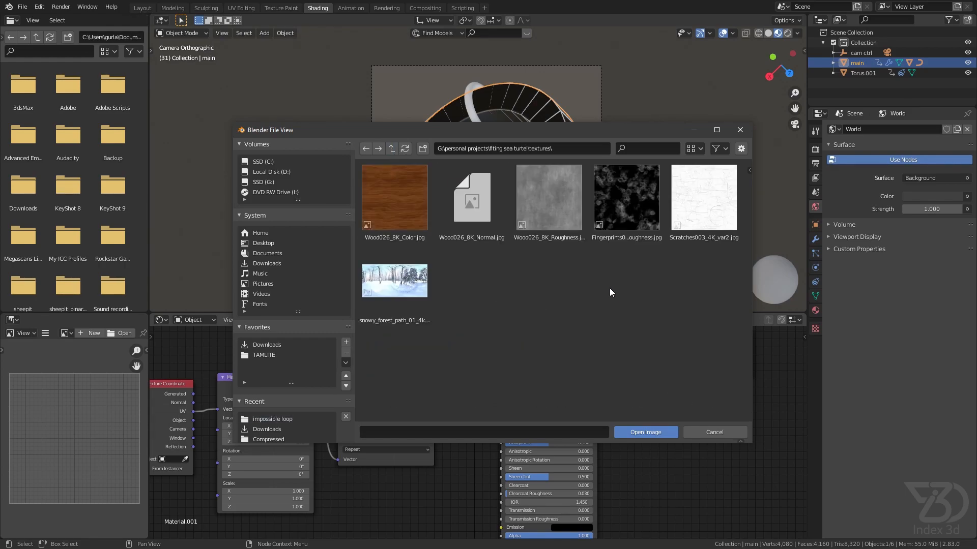
pyautogui.click(405, 209)
pyautogui.click(643, 430)
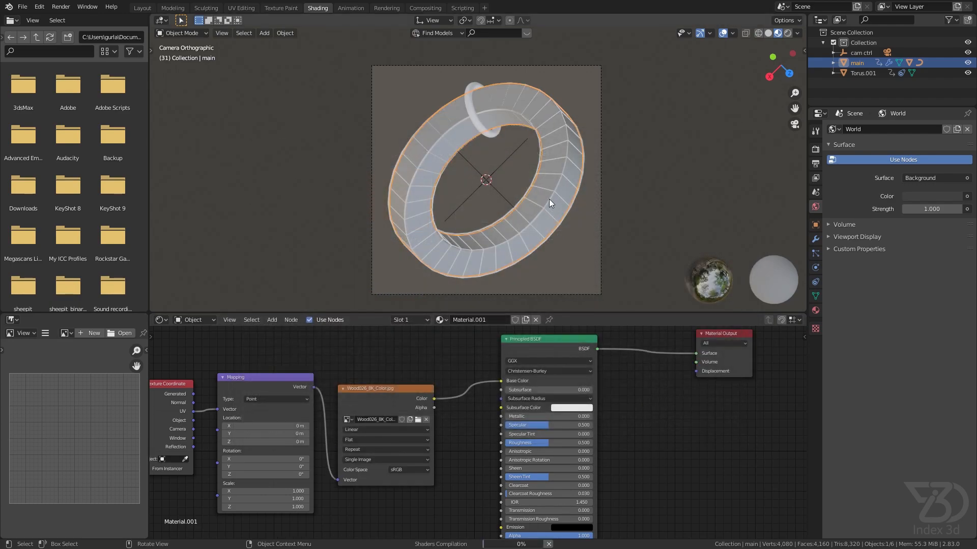
pyautogui.scroll(3, 549, 197)
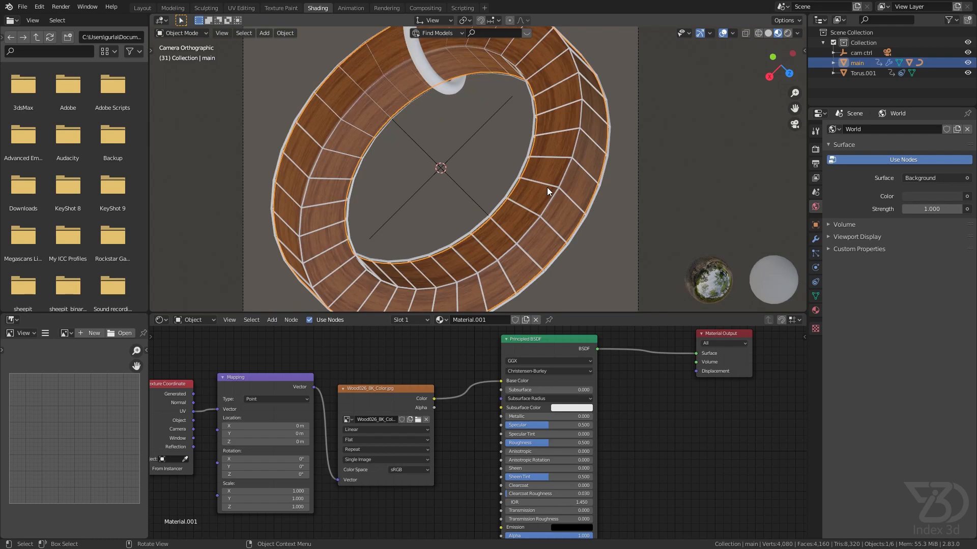
pyautogui.scroll(-3, 547, 188)
pyautogui.hotkey('ctrl', 's')
# Step: Delete the Texture Coordinate and Mapping nodes from the ring's material
pyautogui.moveTo(457, 386); pyautogui.dragTo(470, 354, button='middle')
pyautogui.scroll(-3, 418, 393)
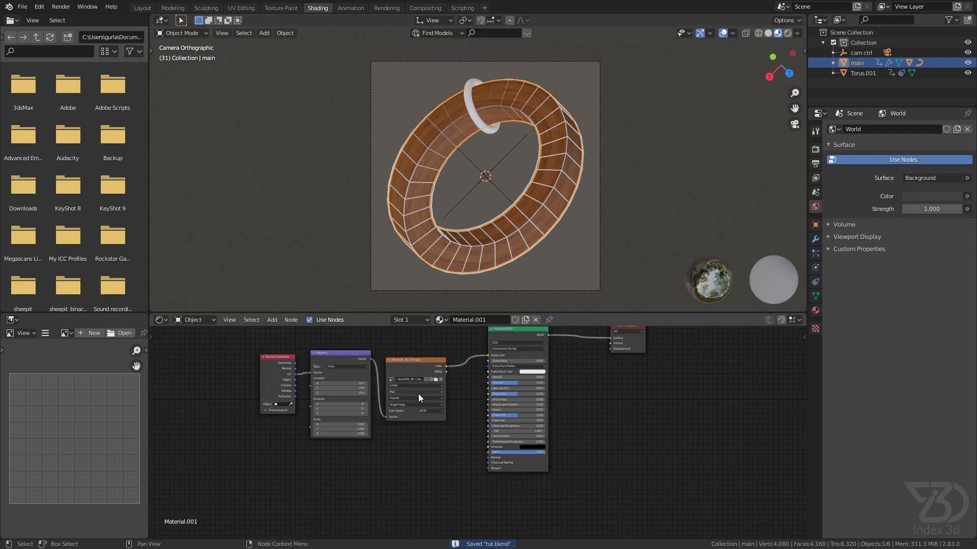
pyautogui.moveTo(248, 339); pyautogui.dragTo(365, 453)
pyautogui.press('Delete')
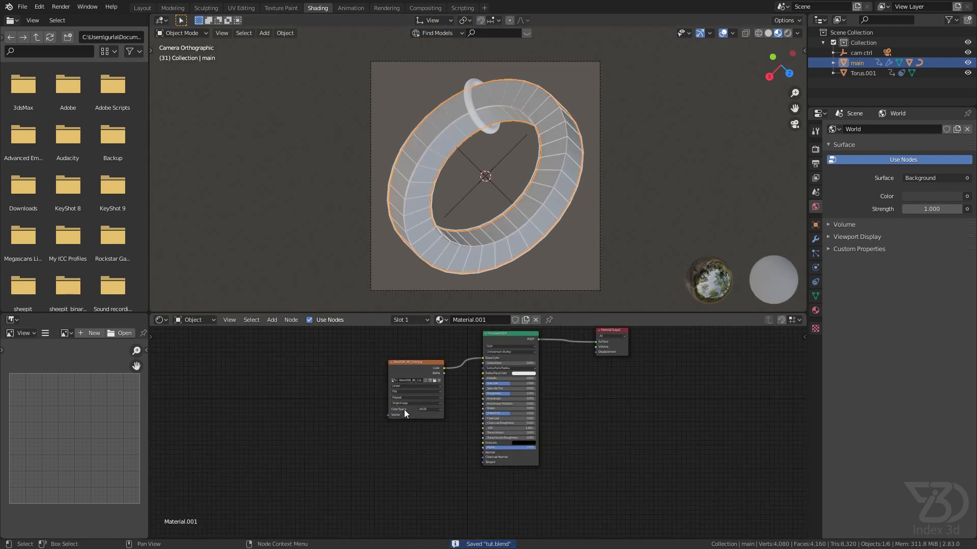
# Step: Move the wood color Image Texture node away from the Principled BSDF and duplicate it twice, stacking the copies below it
pyautogui.moveTo(424, 362); pyautogui.dragTo(389, 349)
pyautogui.hotkey('shift', 'd')
pyautogui.click(393, 429)
pyautogui.hotkey('shift', 'd')
pyautogui.click(407, 517)
pyautogui.moveTo(418, 471); pyautogui.dragTo(410, 411, button='middle')
pyautogui.scroll(3, 409, 407)
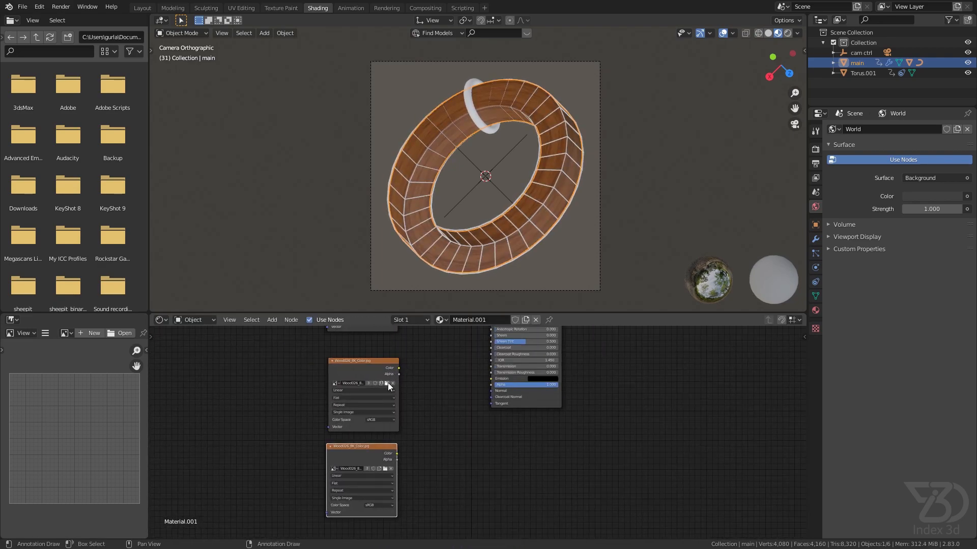
# Step: Load Wood026_8K_Roughness.jpg into the middle Image Texture copy and Wood026_8K_Normal.jpg into the lowest one
pyautogui.click(388, 383)
pyautogui.click(549, 204)
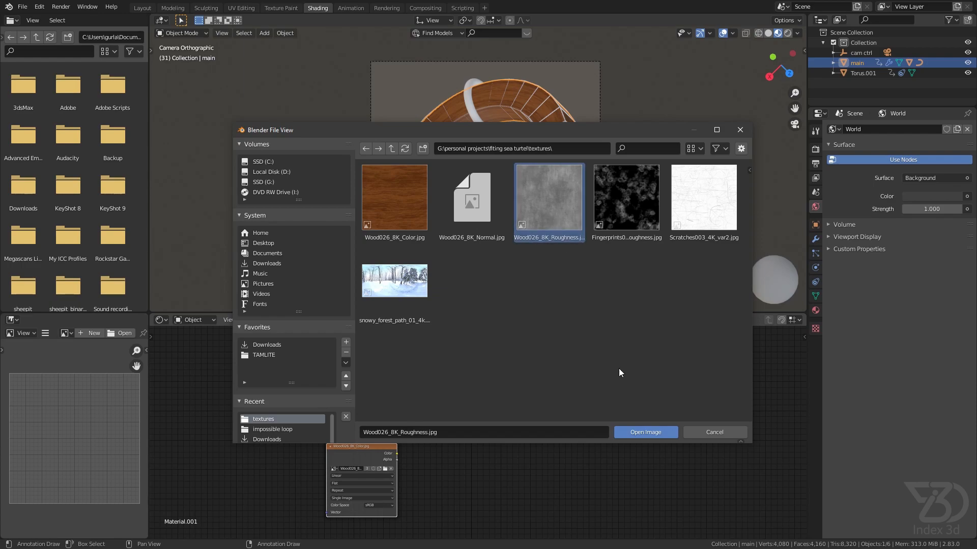
pyautogui.click(653, 431)
pyautogui.click(385, 468)
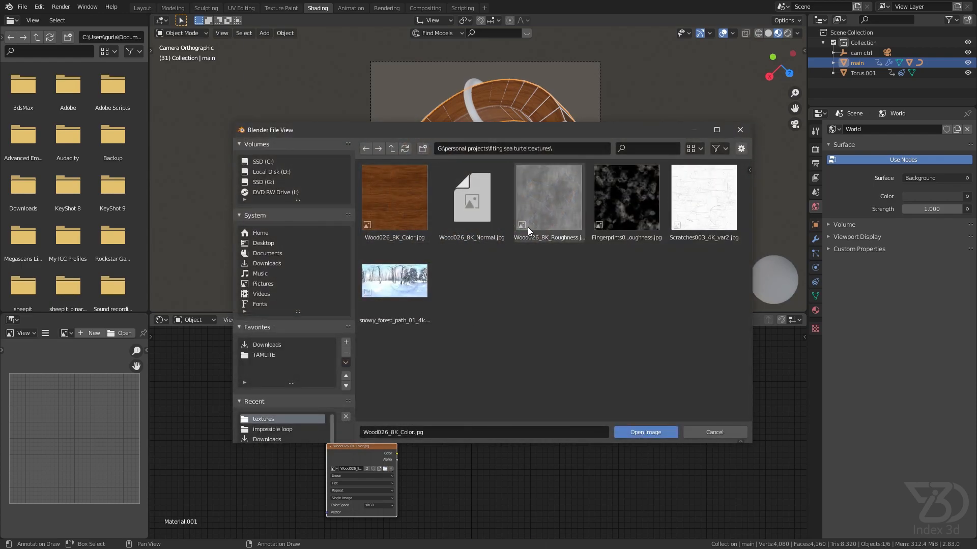
pyautogui.click(476, 206)
pyautogui.click(628, 432)
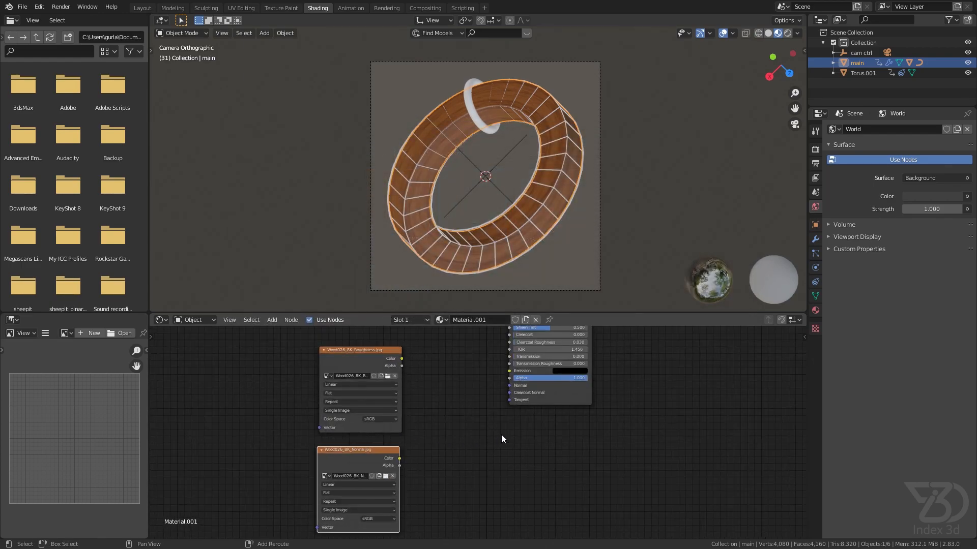
# Step: Route the normal texture through a new Normal Map node into the Principled BSDF's Normal, and connect the roughness texture's color to Roughness
pyautogui.hotkey('shift', 'a')
pyautogui.write('no')
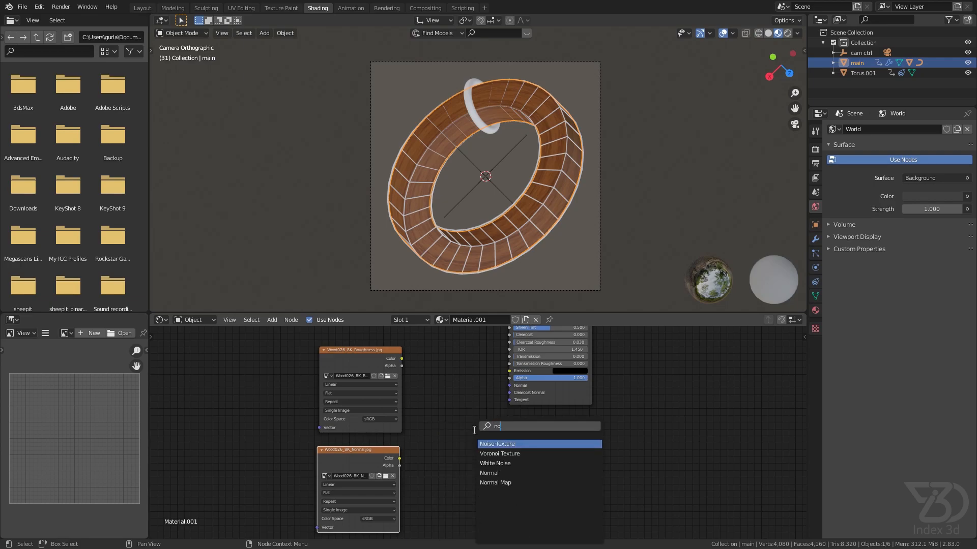
pyautogui.press('Down')
pyautogui.press('Down')
pyautogui.press('Down')
pyautogui.press('Down')
pyautogui.press('Return')
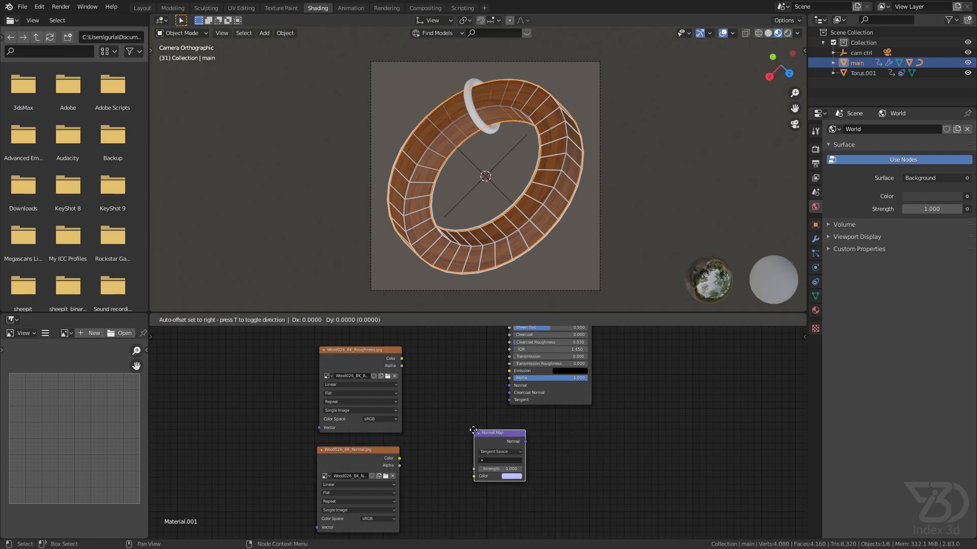
pyautogui.click(442, 417)
pyautogui.moveTo(400, 459); pyautogui.dragTo(445, 465)
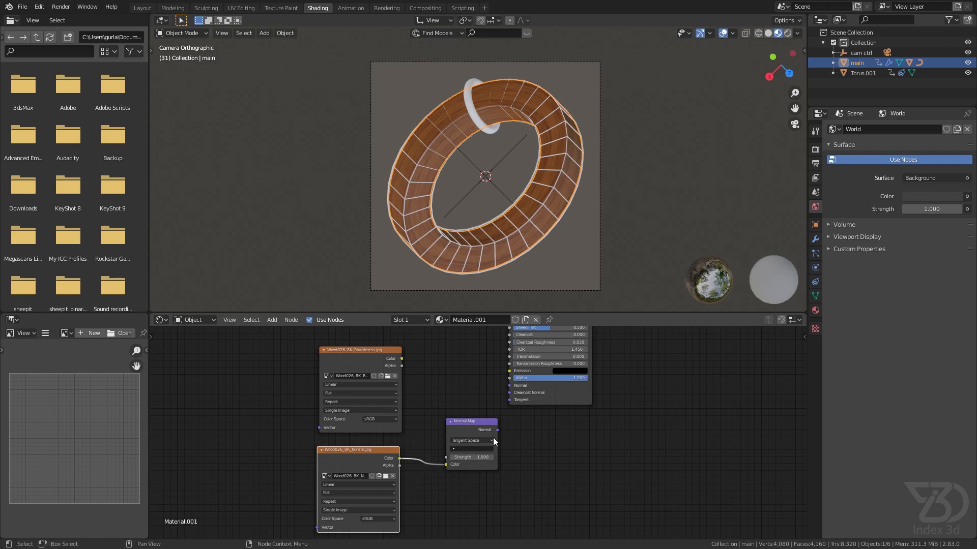
pyautogui.moveTo(497, 430); pyautogui.dragTo(509, 385)
pyautogui.moveTo(428, 385); pyautogui.dragTo(423, 438, button='middle')
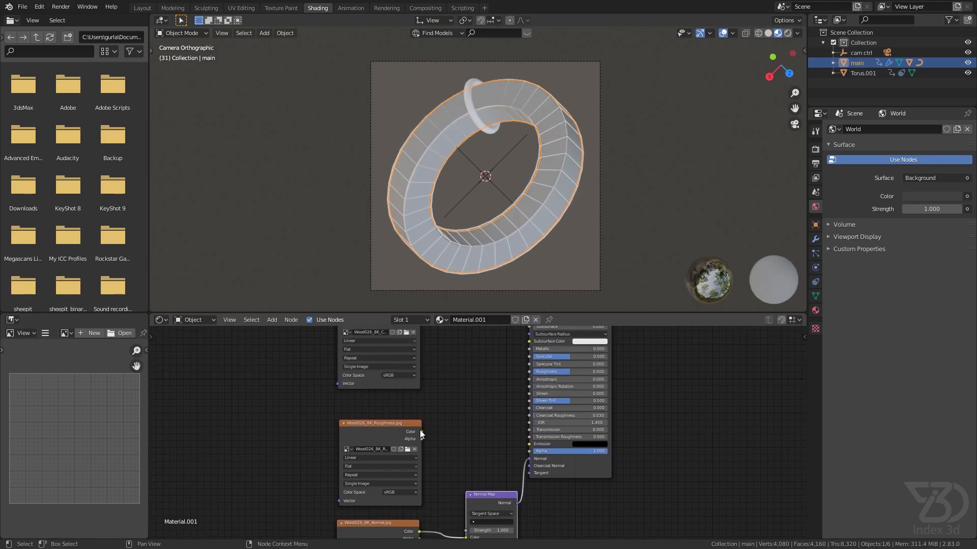
pyautogui.moveTo(421, 432); pyautogui.dragTo(534, 375)
# Step: Set the color space of the roughness and normal textures to Non-Color and save the file
pyautogui.moveTo(433, 496); pyautogui.dragTo(422, 420, button='middle')
pyautogui.scroll(3, 396, 421)
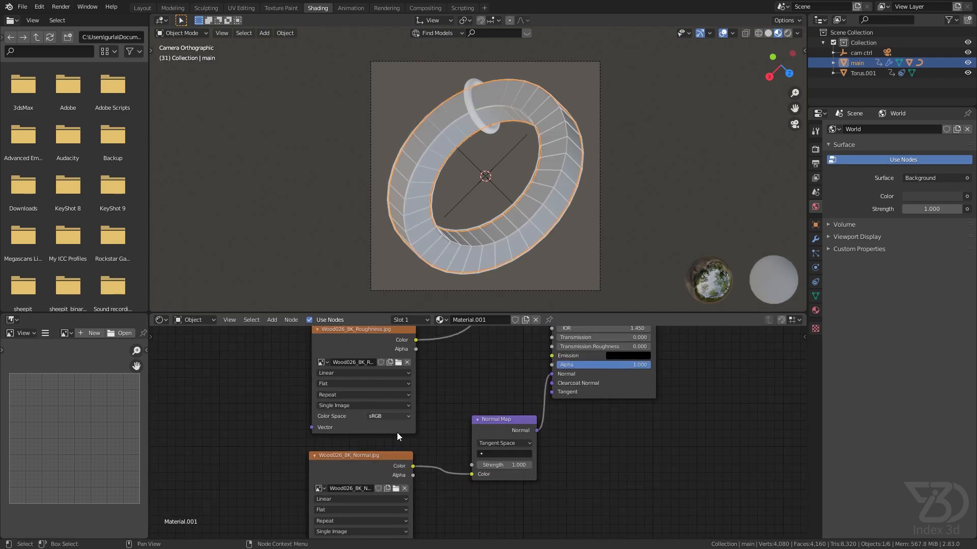
pyautogui.click(395, 417)
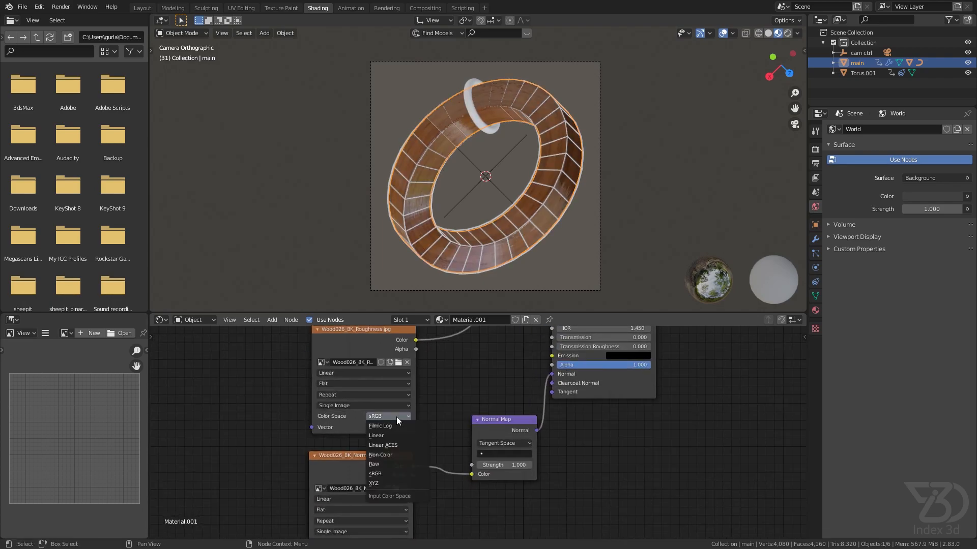
pyautogui.click(379, 464)
pyautogui.moveTo(398, 468); pyautogui.dragTo(377, 386, button='middle')
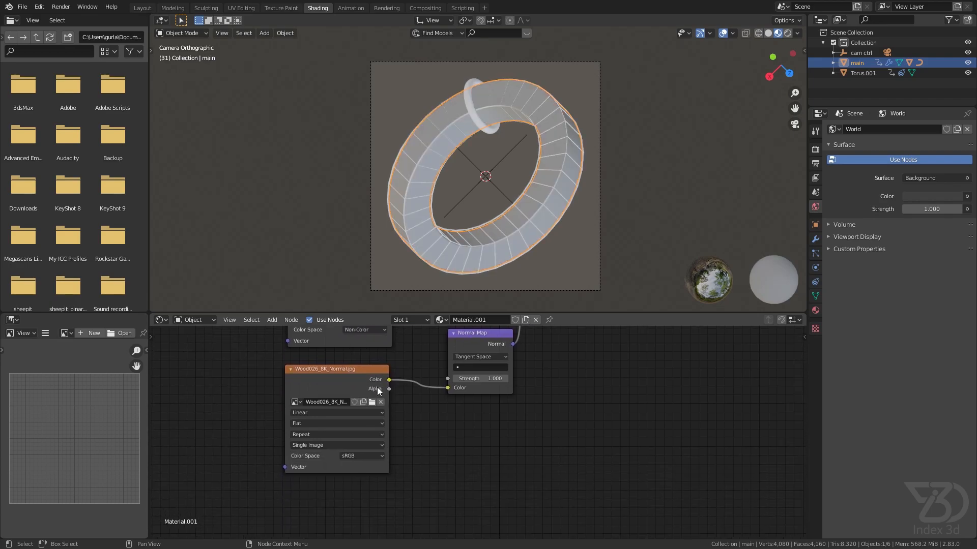
pyautogui.click(369, 456)
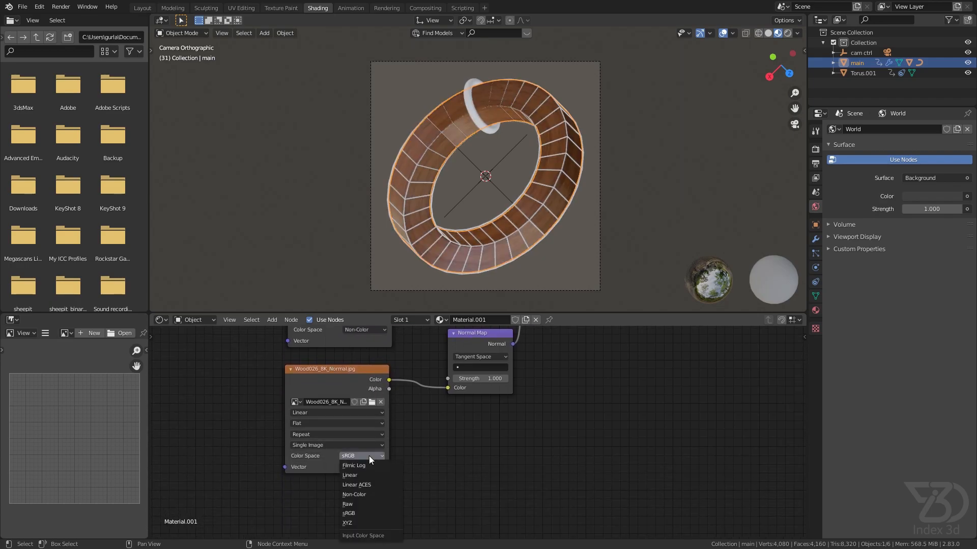
pyautogui.click(370, 495)
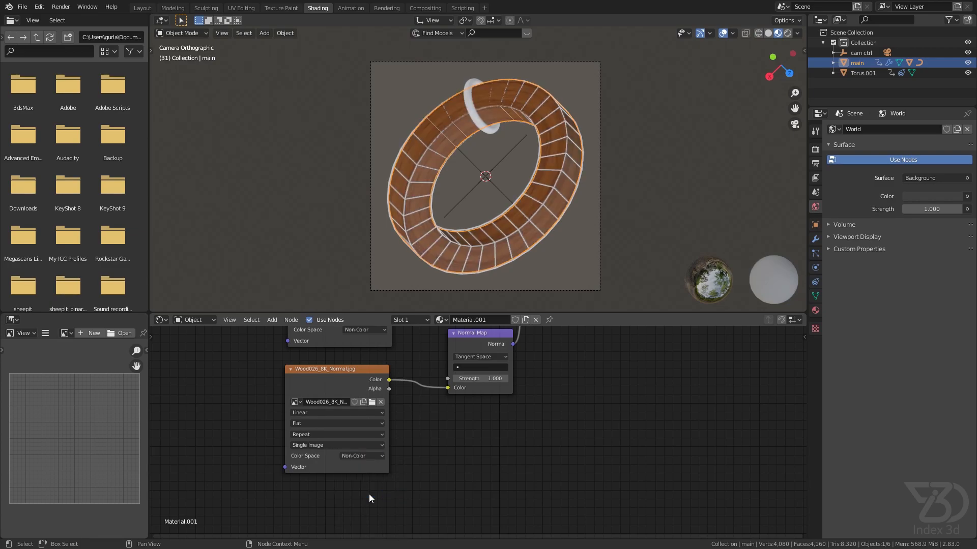
pyautogui.hotkey('ctrl', 's')
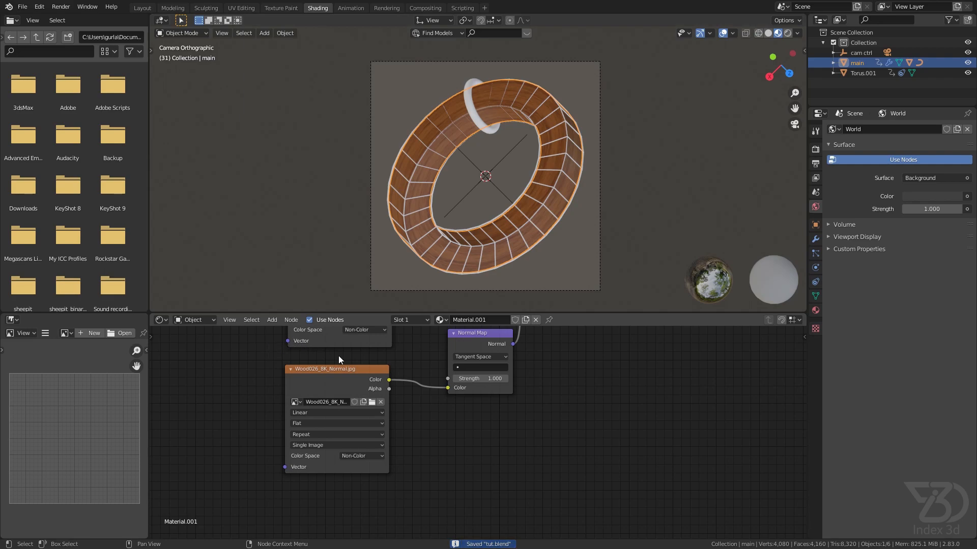
# Step: Assign the existing material named Material to the small torus
pyautogui.click(472, 106)
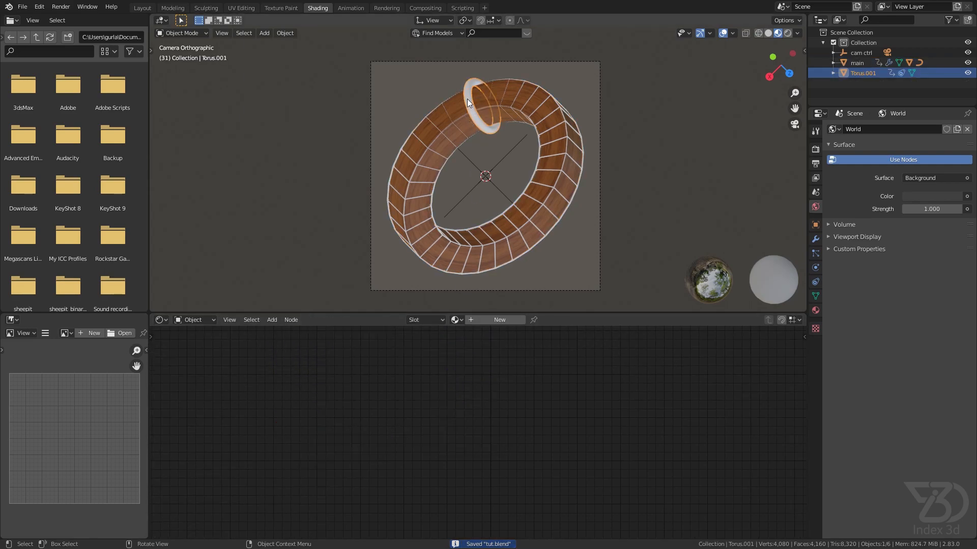
pyautogui.click(455, 319)
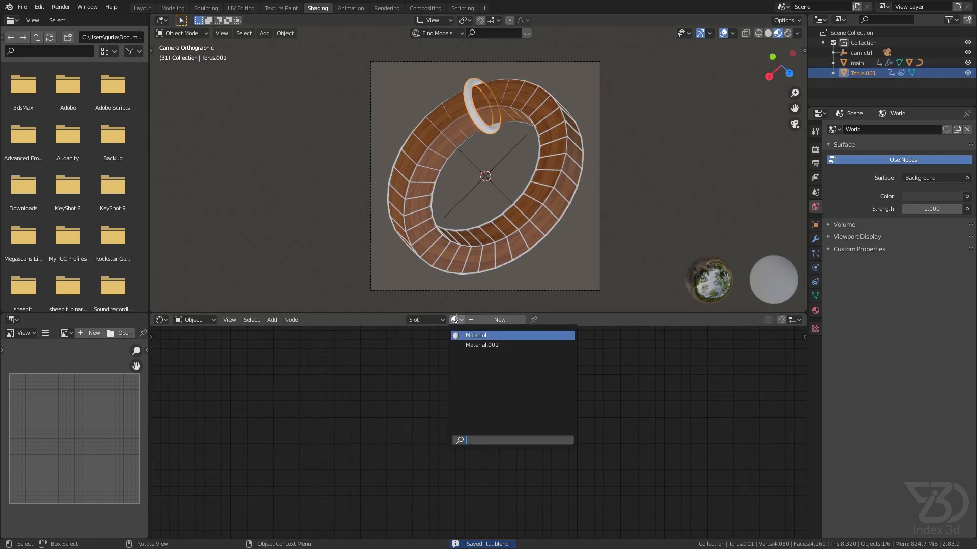
pyautogui.click(483, 335)
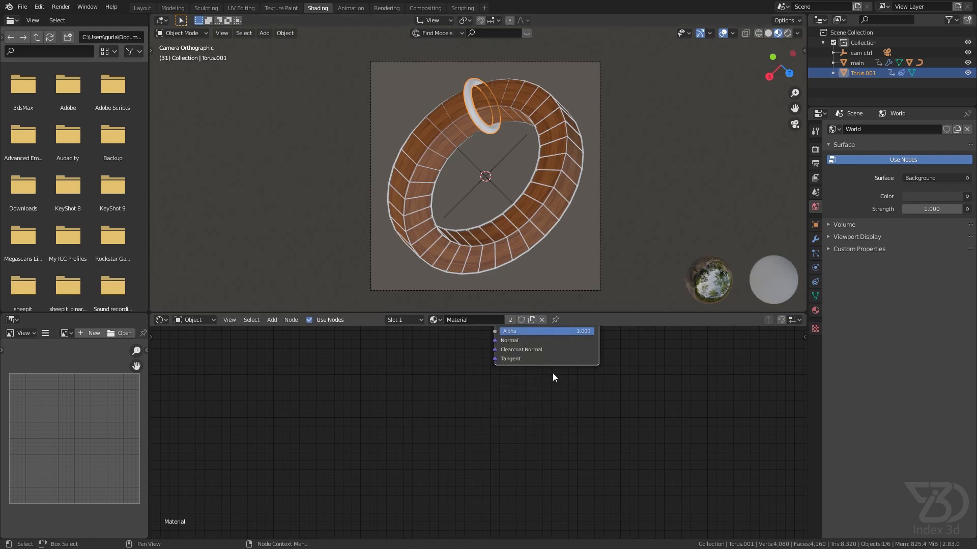
pyautogui.moveTo(520, 448); pyautogui.dragTo(520, 463, button='middle')
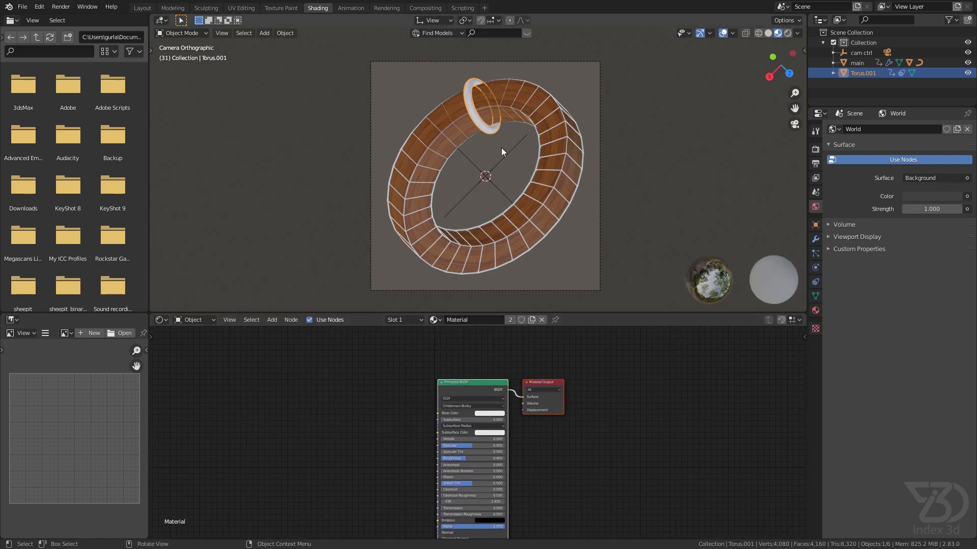
# Step: Rename the large ring's material to wood and save the file
pyautogui.click(457, 116)
pyautogui.click(488, 319)
pyautogui.write('wood')
pyautogui.press('Return')
pyautogui.hotkey('ctrl', 's')
pyautogui.scroll(3, 501, 139)
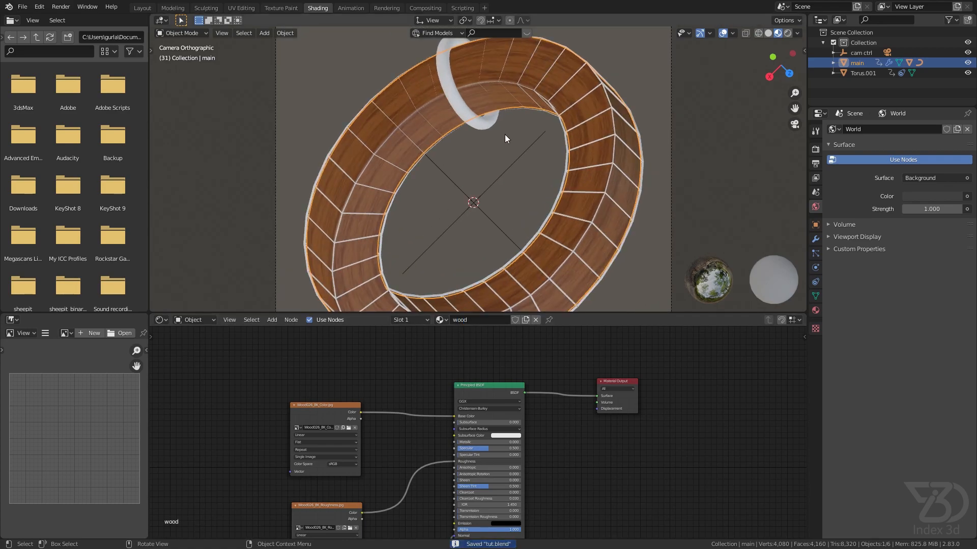
pyautogui.scroll(-4, 524, 139)
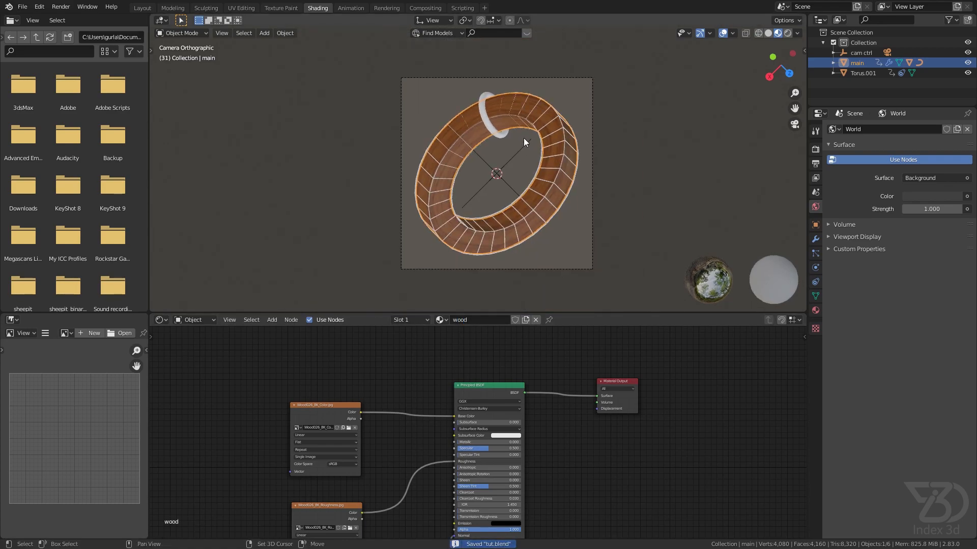
# Step: Rename the small torus's material to ring
pyautogui.click(481, 96)
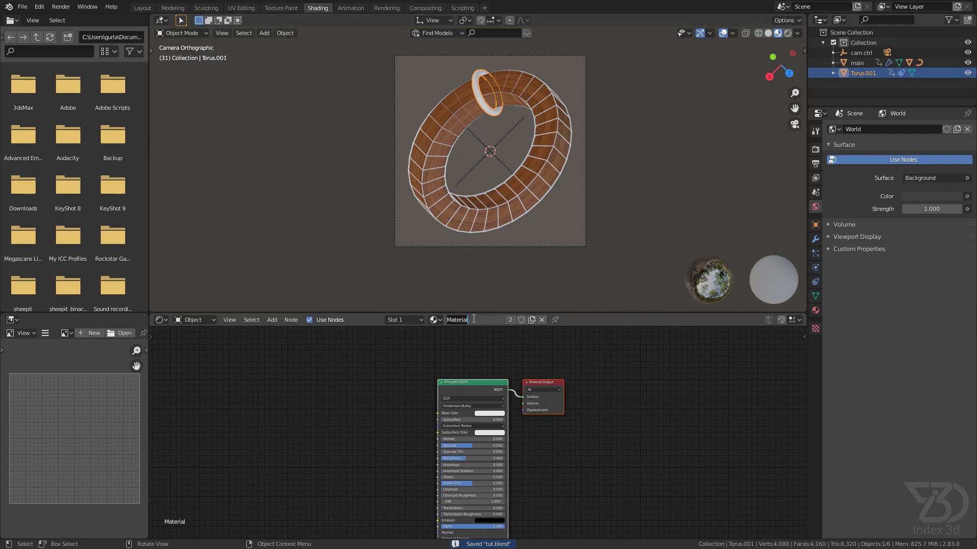
pyautogui.hotkey('ctrl', 'a')
pyautogui.write('ring')
pyautogui.press('Return')
# Step: Set the ring material's Metallic to 1.000, Specular to 0.000 and Roughness to 0.132, and save the file
pyautogui.scroll(5, 510, 438)
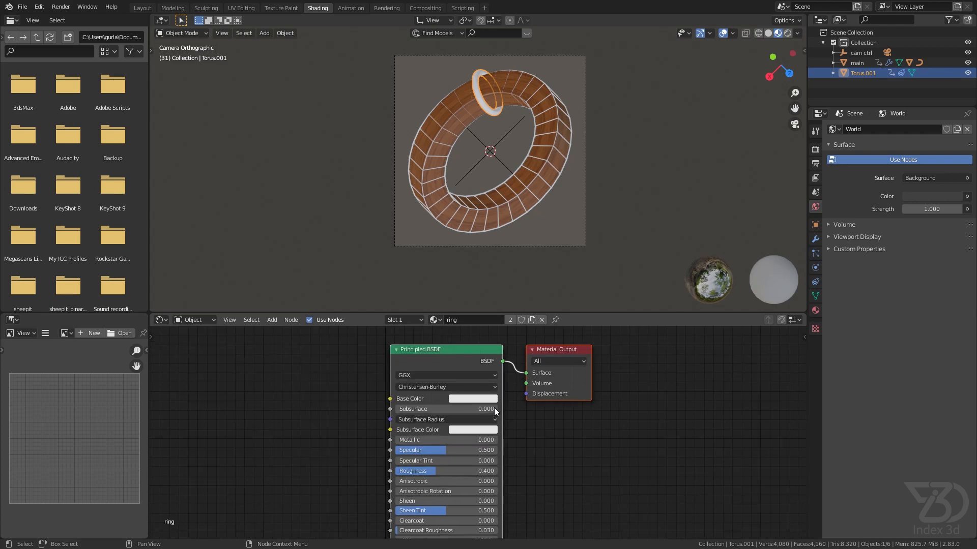
pyautogui.moveTo(337, 461); pyautogui.dragTo(501, 461)
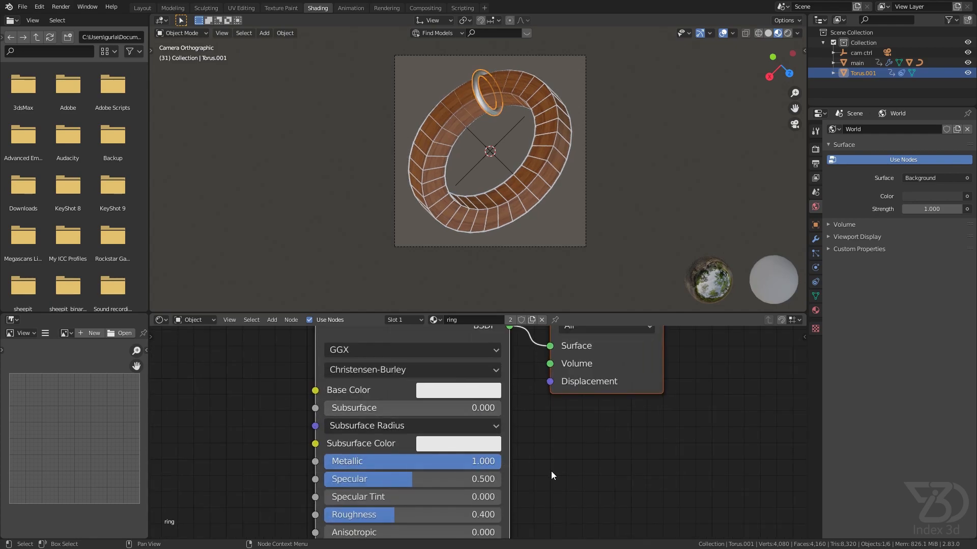
pyautogui.keyDown('shift'); pyautogui.scroll(-4, 551, 471); pyautogui.keyUp('shift')
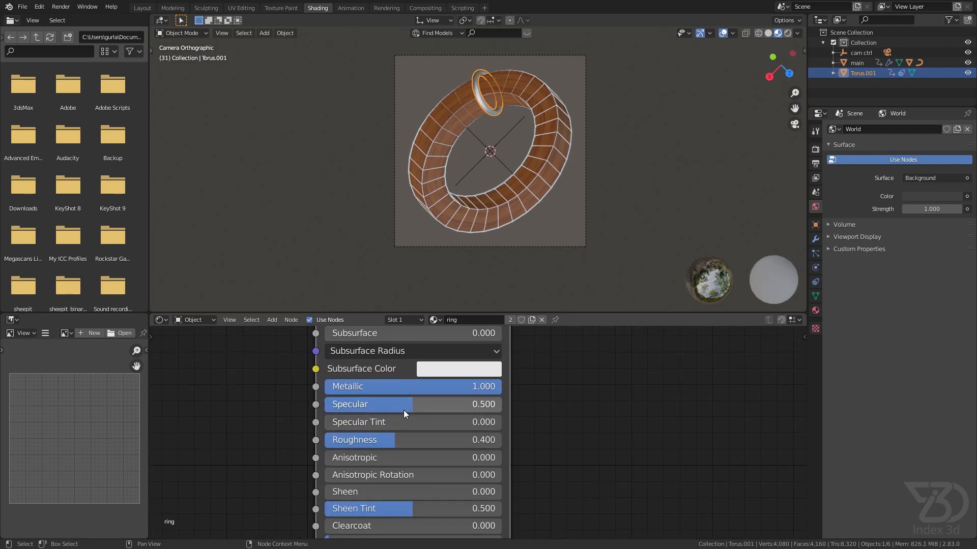
pyautogui.moveTo(404, 410); pyautogui.dragTo(325, 410)
pyautogui.moveTo(393, 439); pyautogui.dragTo(348, 439)
pyautogui.scroll(4, 490, 83)
pyautogui.hotkey('ctrl', 's')
# Step: Hide the wireframe object under main in the viewport and save the file
pyautogui.keyDown('shift'); pyautogui.moveTo(492, 106); pyautogui.dragTo(487, 183, button='middle'); pyautogui.keyUp('shift')
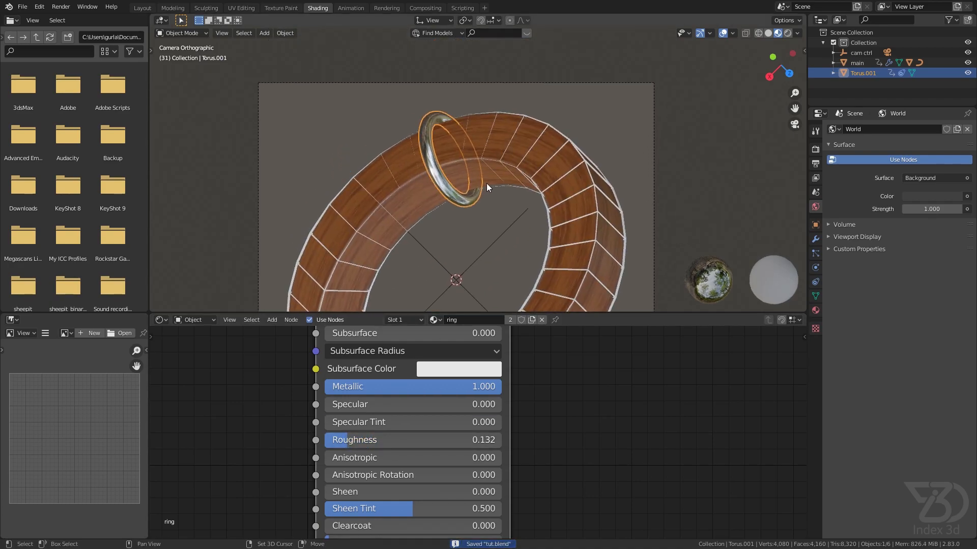
pyautogui.scroll(5, 446, 166)
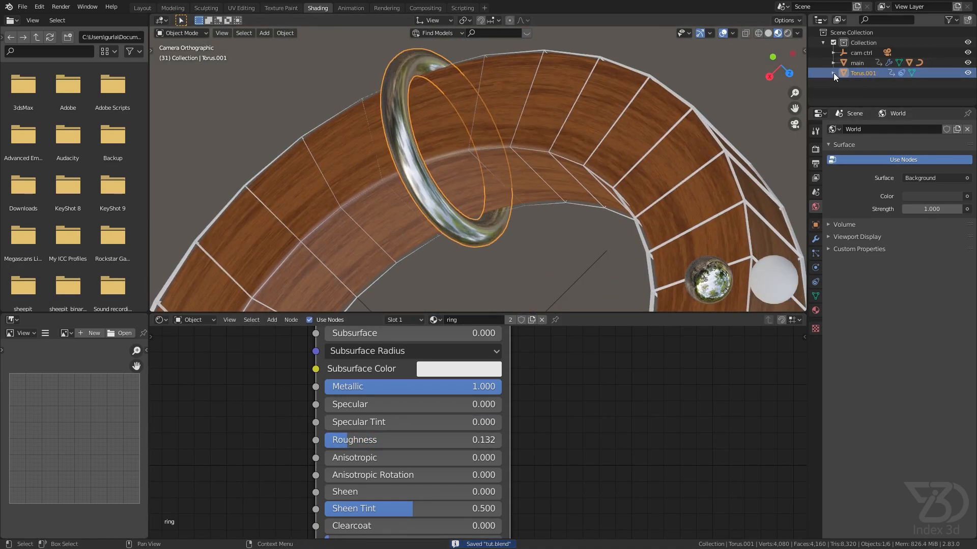
pyautogui.click(698, 118)
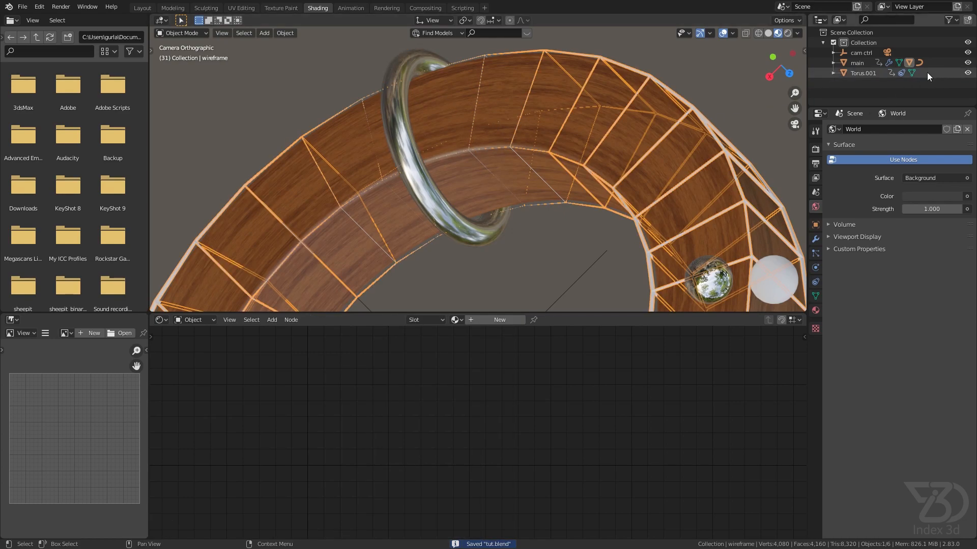
pyautogui.click(833, 62)
pyautogui.scroll(-3, 926, 78)
pyautogui.click(968, 86)
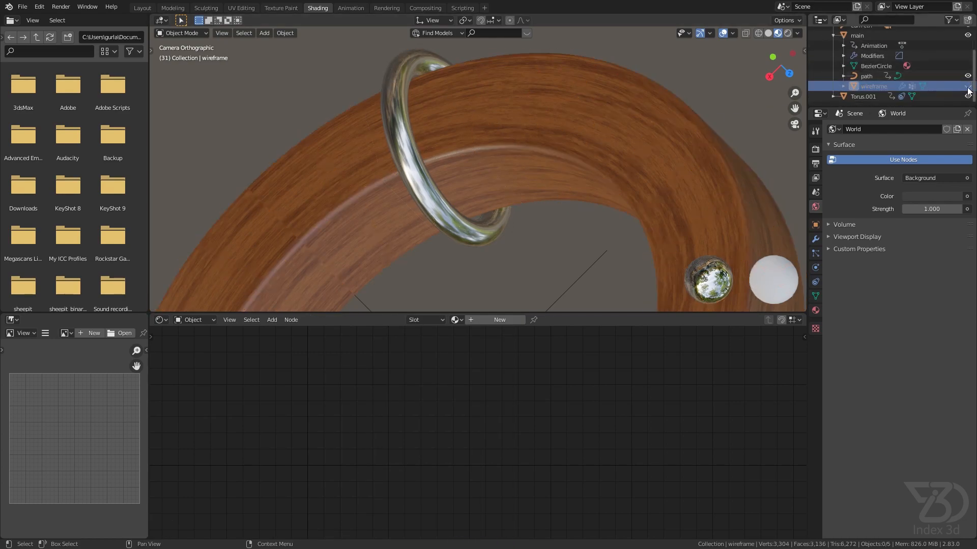
pyautogui.scroll(-3, 506, 215)
pyautogui.scroll(5, 471, 181)
pyautogui.hotkey('ctrl', 's')
# Step: Examine the wood texture up close around the large ring and play the animation of the small torus
pyautogui.scroll(-5, 499, 197)
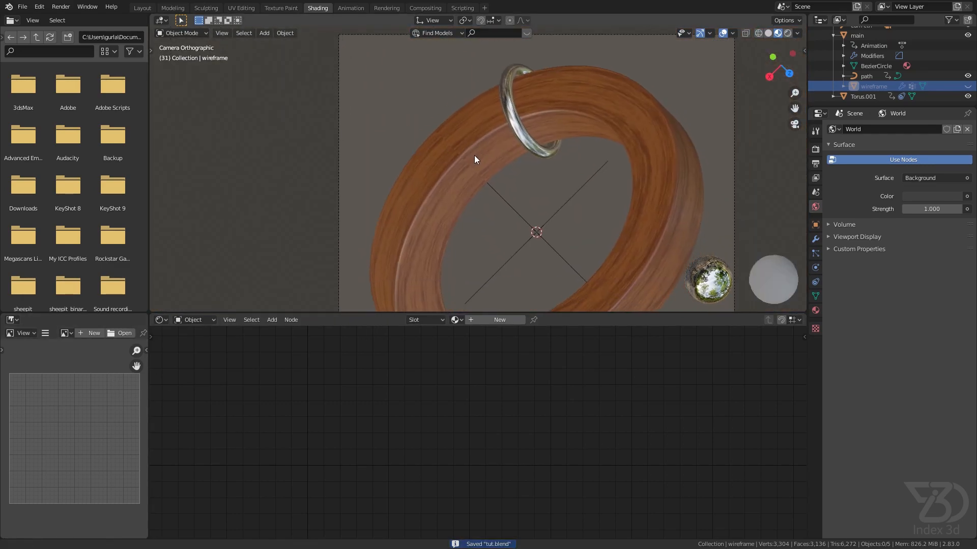
pyautogui.scroll(6, 568, 193)
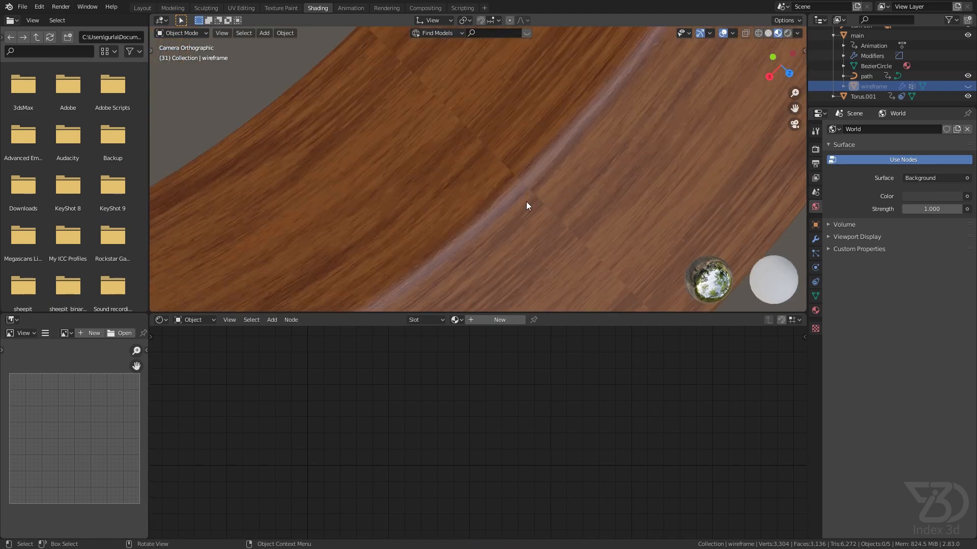
pyautogui.scroll(-5, 552, 209)
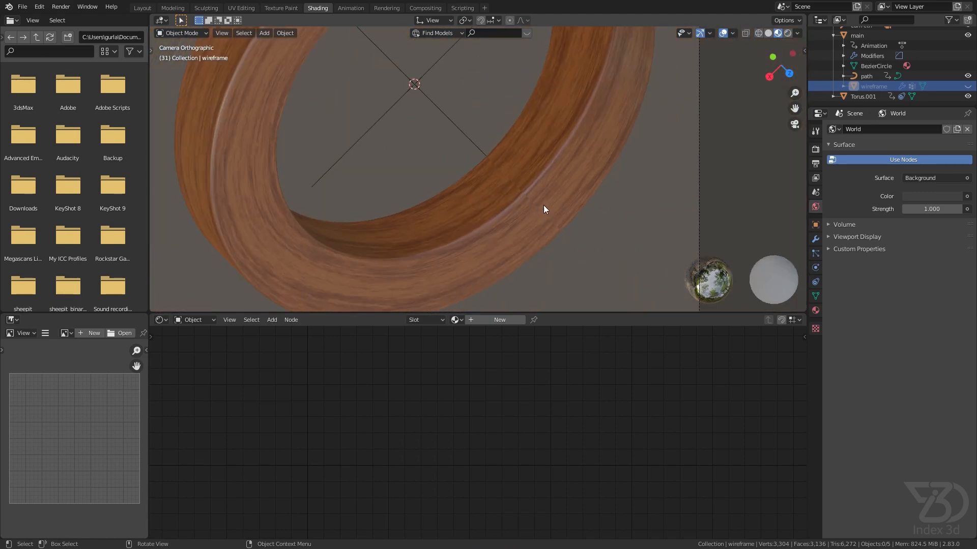
pyautogui.scroll(3, 537, 204)
pyautogui.scroll(-4, 515, 200)
pyautogui.press('space')
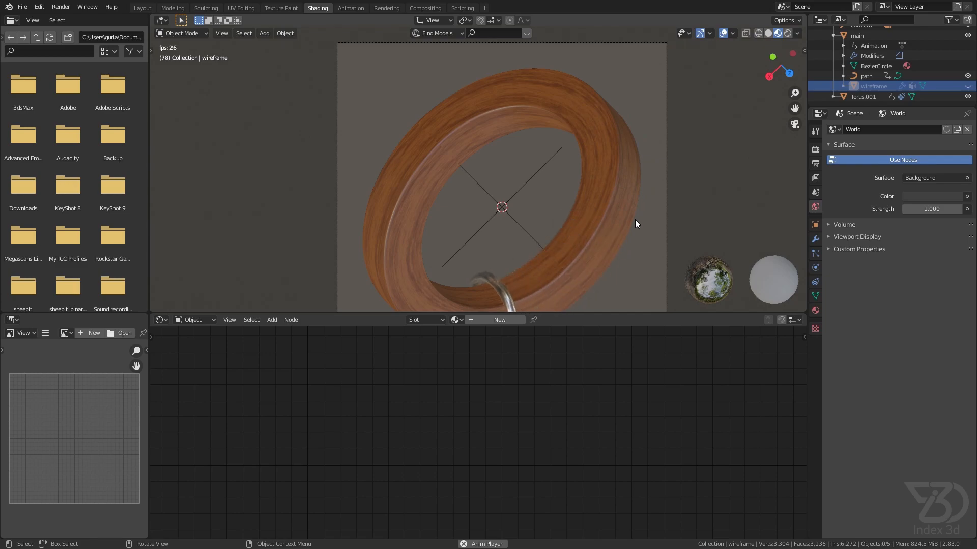
pyautogui.press('space')
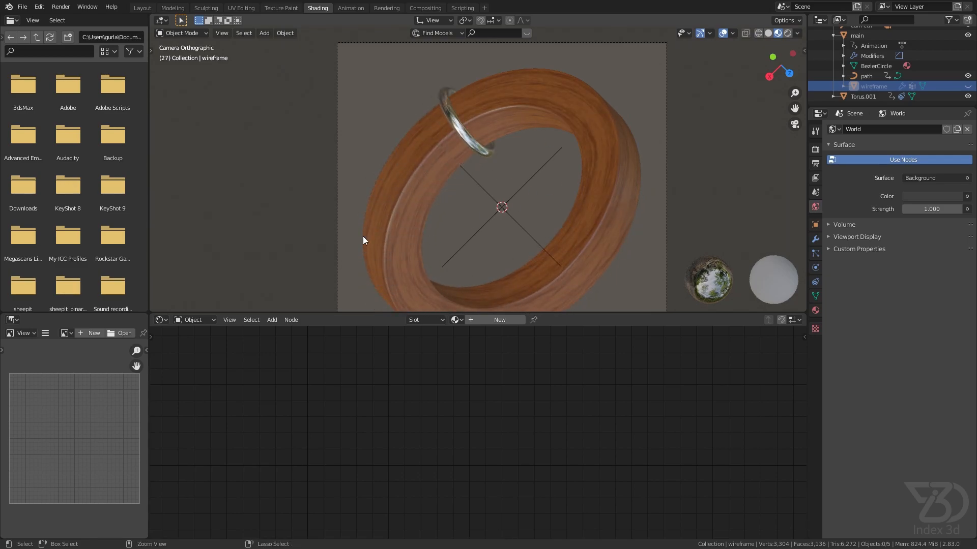
# Step: Switch to the UV Editing workspace and show the 3D scene through the camera
pyautogui.keyDown('shift'); pyautogui.moveTo(419, 122); pyautogui.dragTo(428, 130, button='middle'); pyautogui.keyUp('shift')
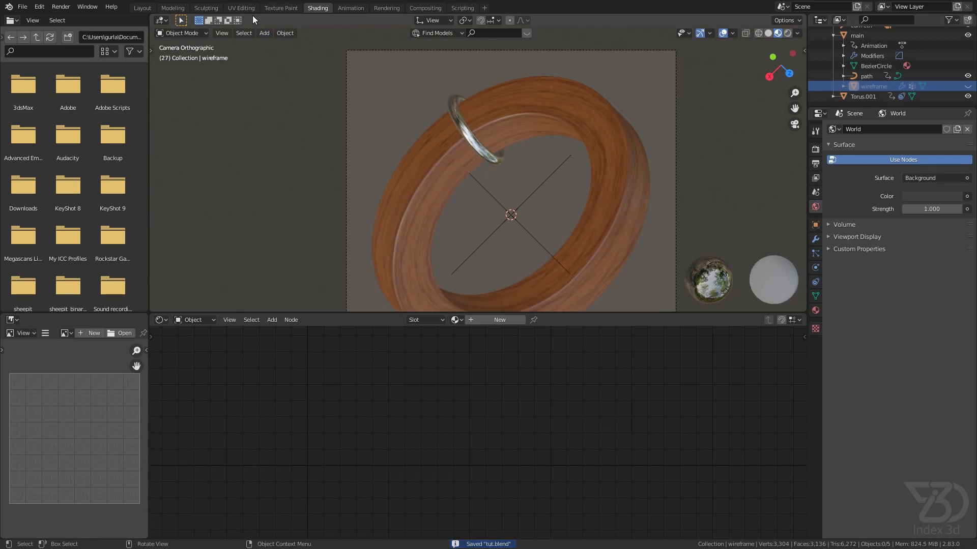
pyautogui.click(241, 8)
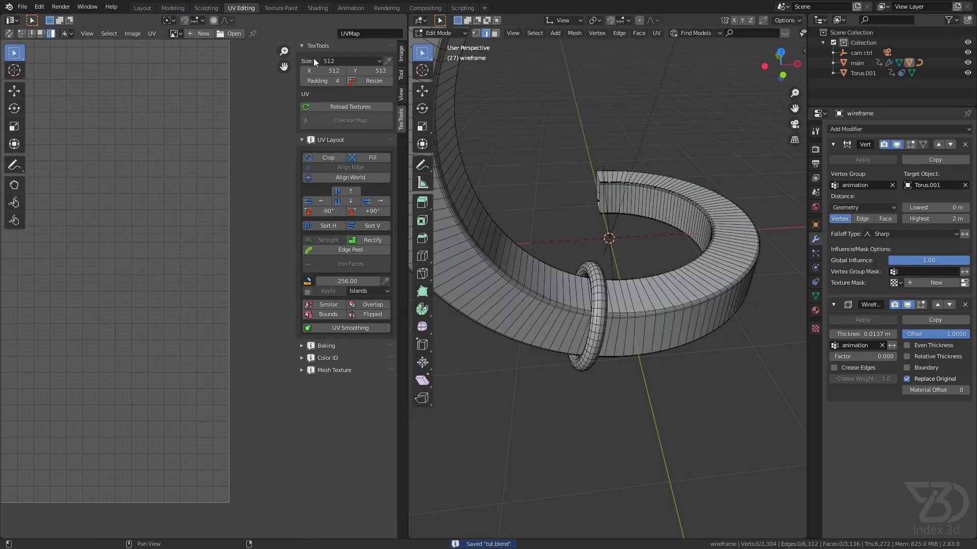
pyautogui.press('KP_0')
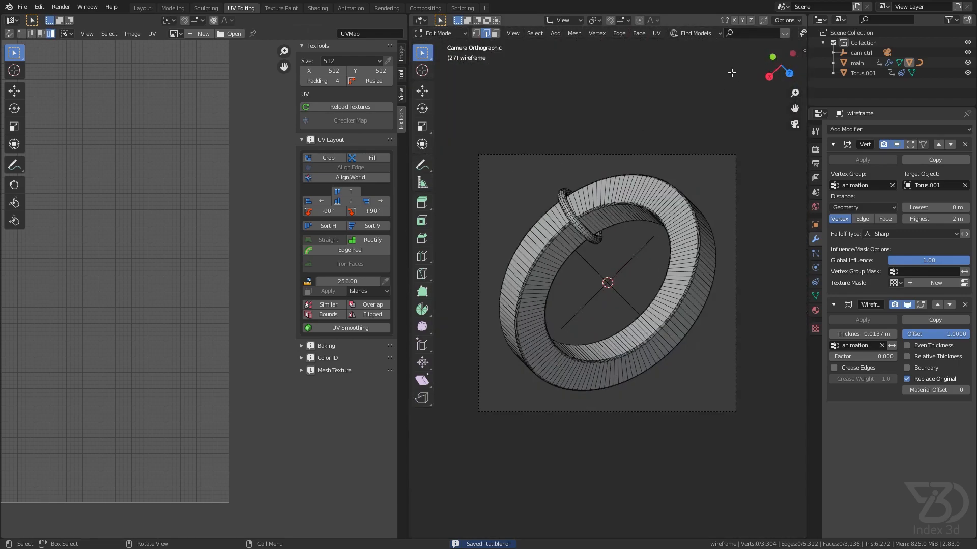
# Step: Leave wireframe editing, select the main ring, and turn the Shading workspace's file browser area into a UV Editor
pyautogui.press('Tab')
pyautogui.click(667, 219)
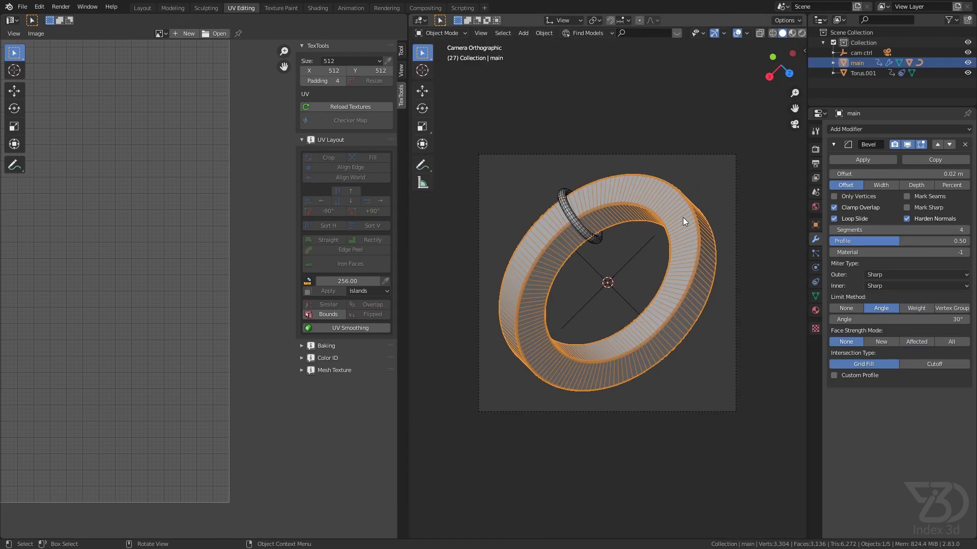
pyautogui.click(318, 8)
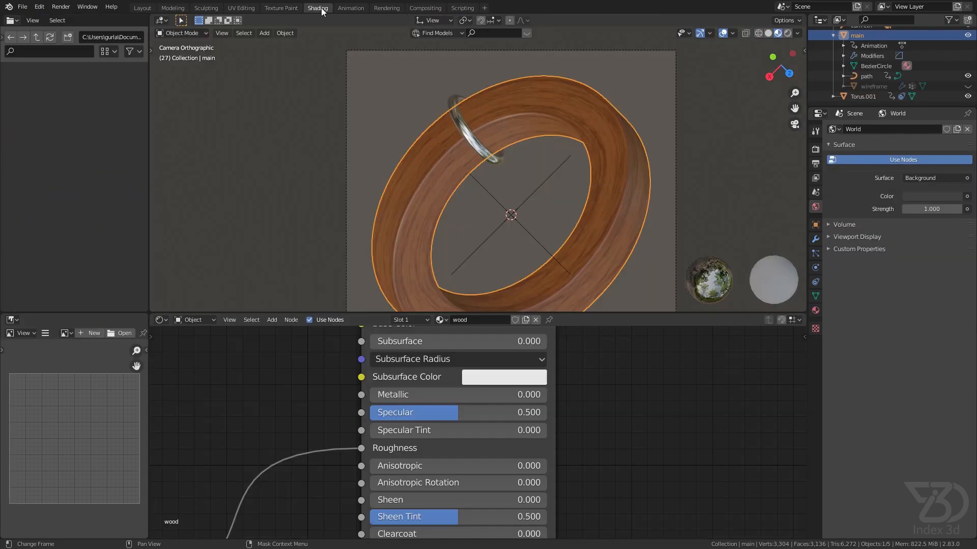
pyautogui.click(12, 20)
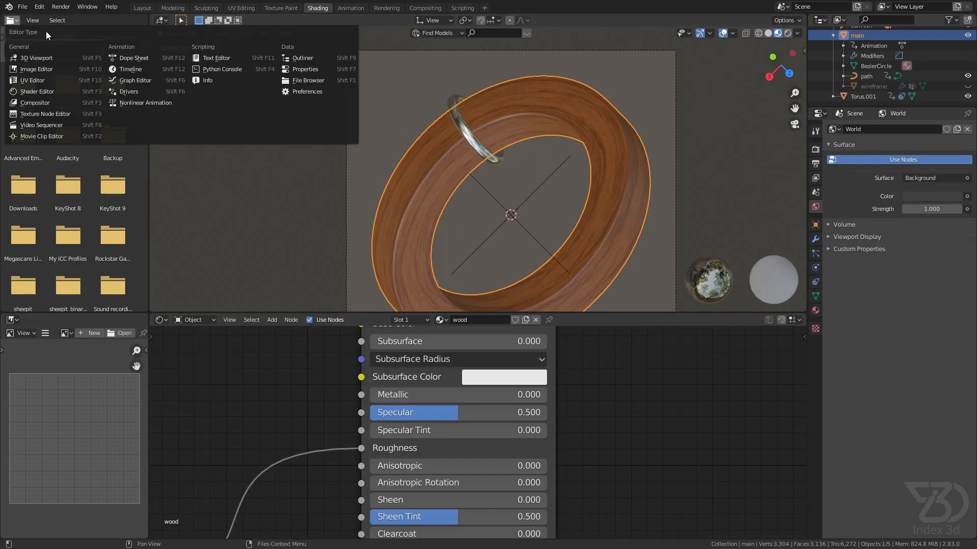
pyautogui.click(45, 80)
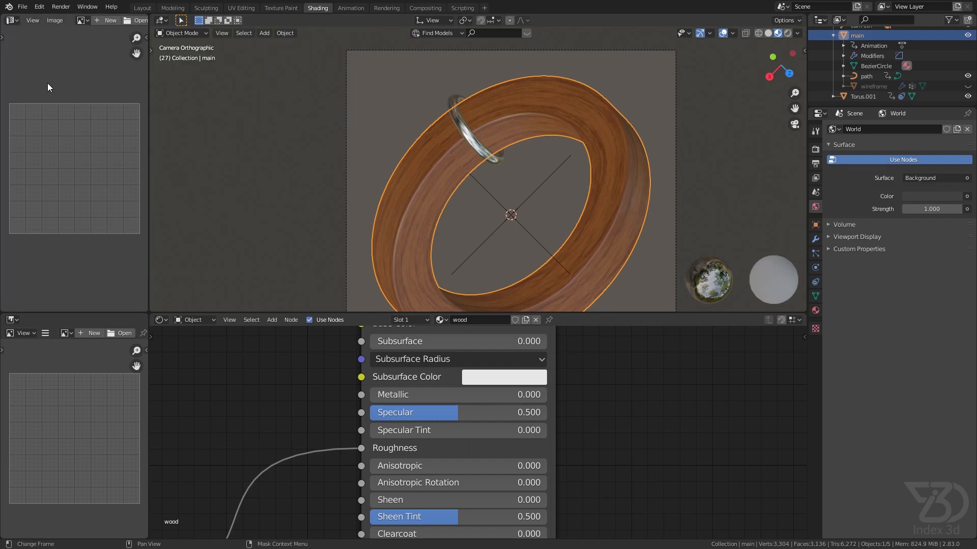
# Step: Enter Edit Mode on the main ring with viewport overlays hidden, and change the empty image editor area to a Timeline
pyautogui.press('Tab')
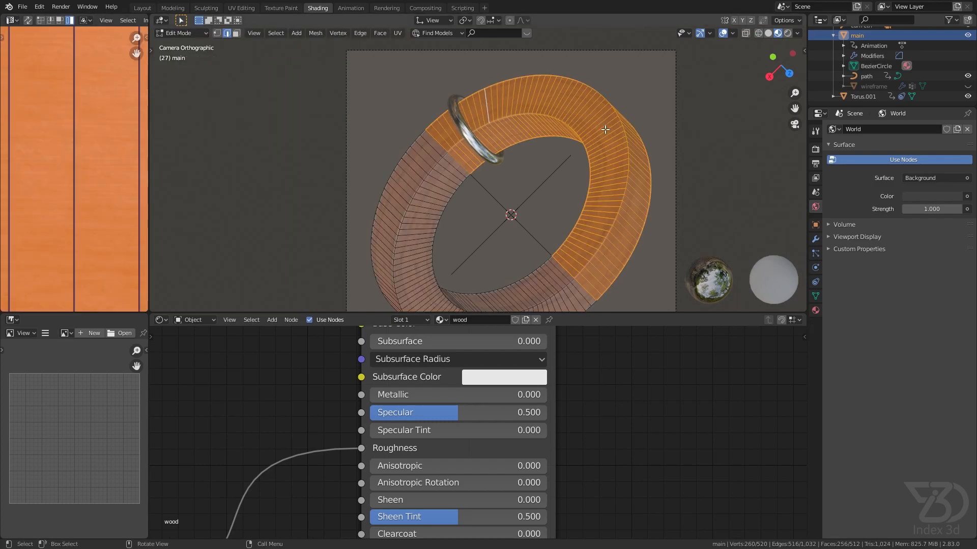
pyautogui.click(722, 34)
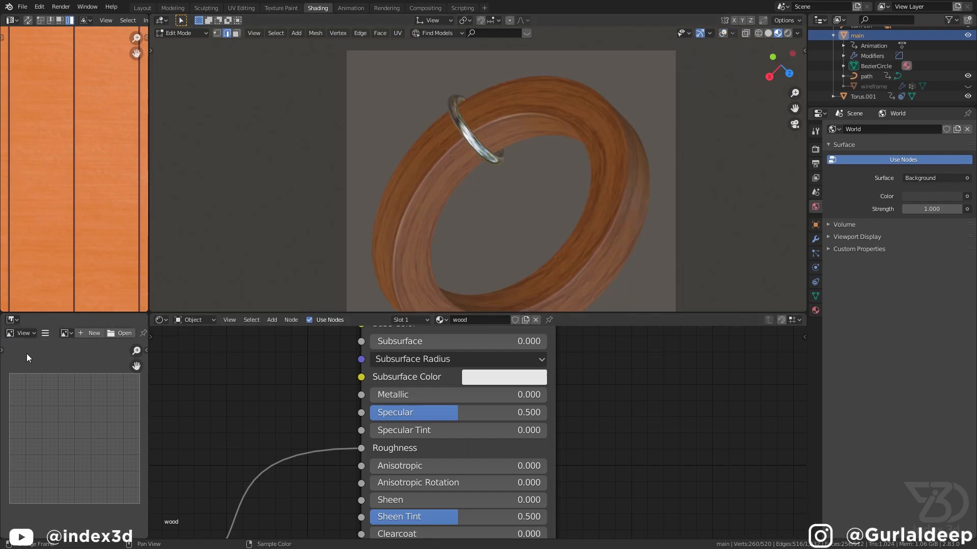
pyautogui.click(12, 320)
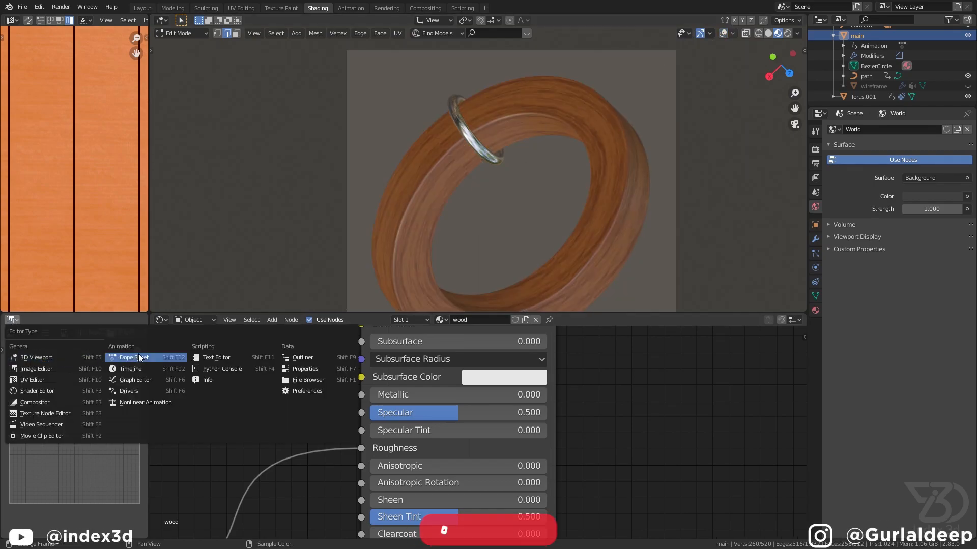
pyautogui.click(149, 369)
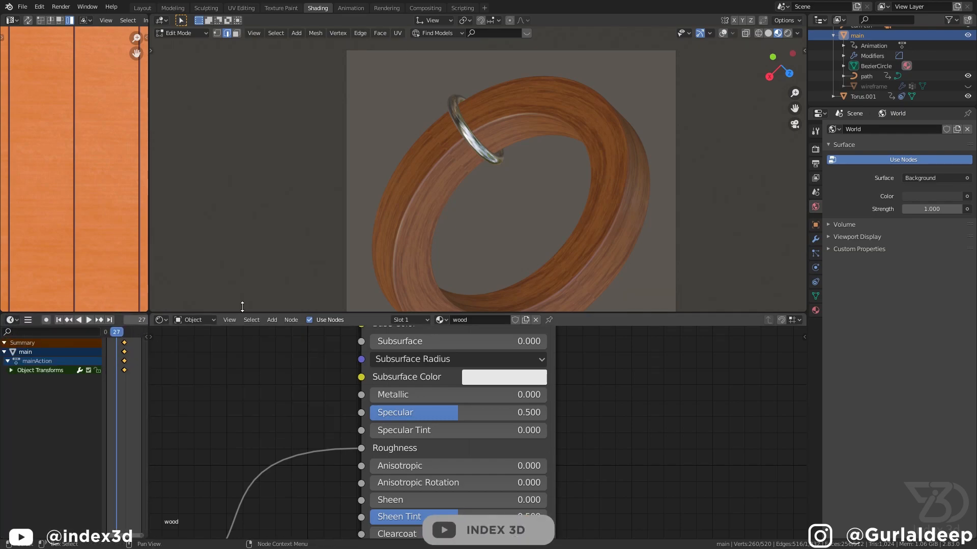
# Step: Mirror the main ring's selected UVs along X and along Y
pyautogui.scroll(-1, 65, 175)
pyautogui.scroll(-15, 65, 175)
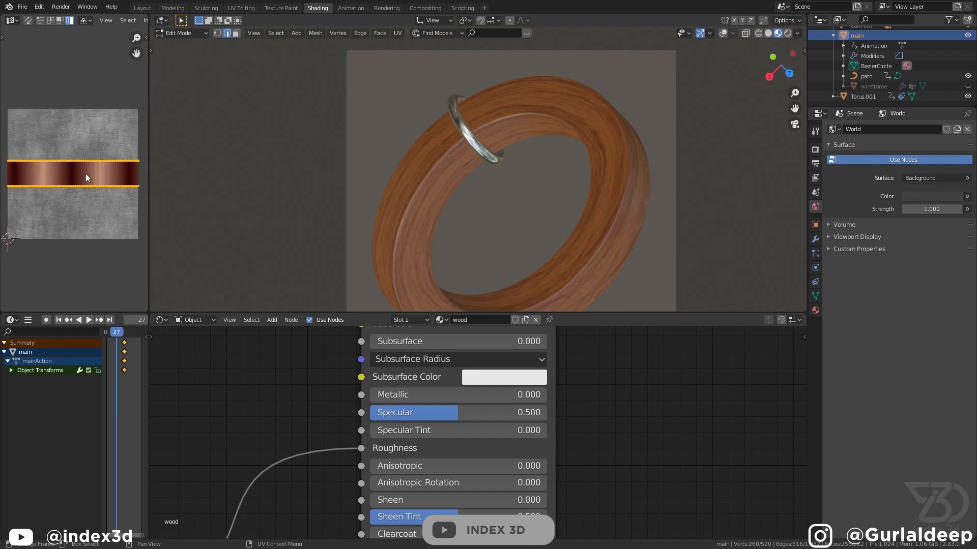
pyautogui.scroll(3, 87, 95)
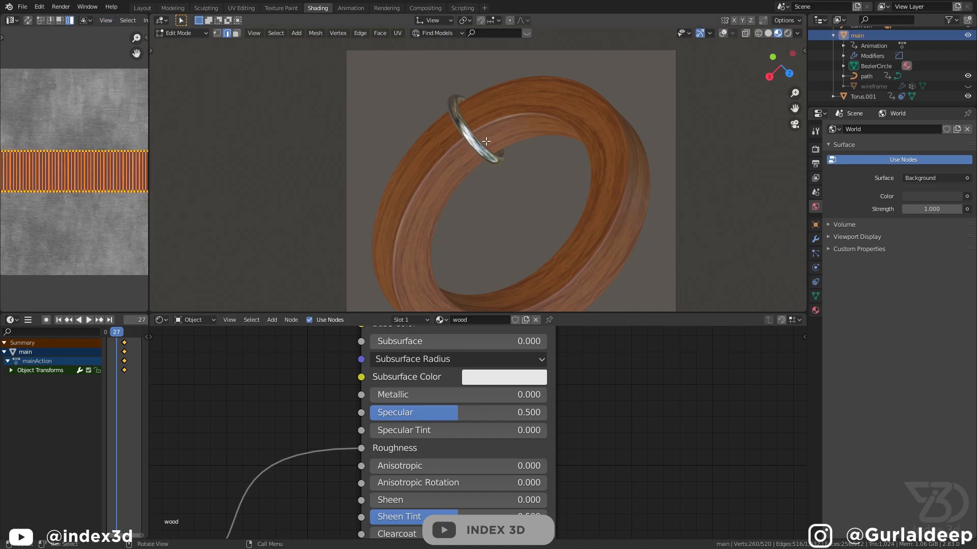
pyautogui.scroll(2, 504, 124)
pyautogui.scroll(-2, 505, 124)
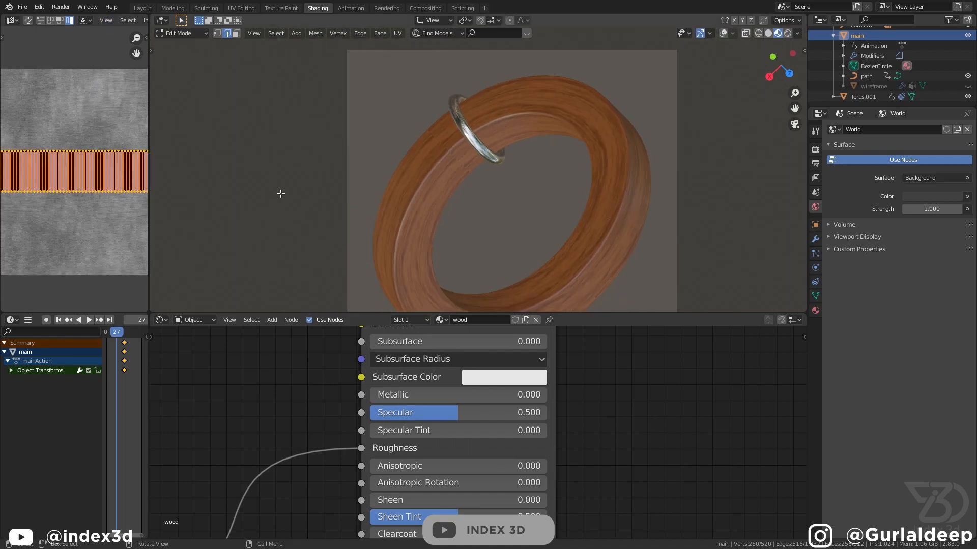
pyautogui.rightClick(105, 176)
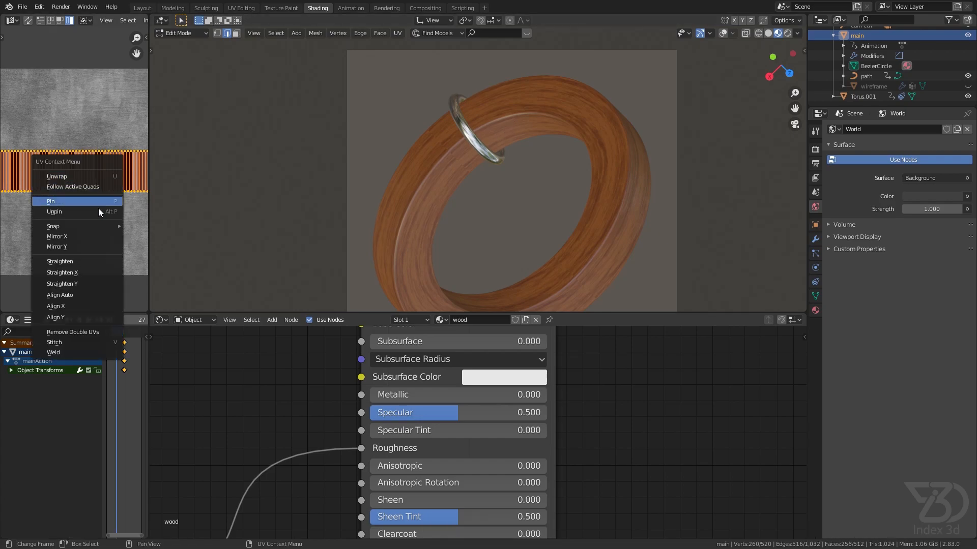
pyautogui.click(91, 236)
pyautogui.rightClick(100, 179)
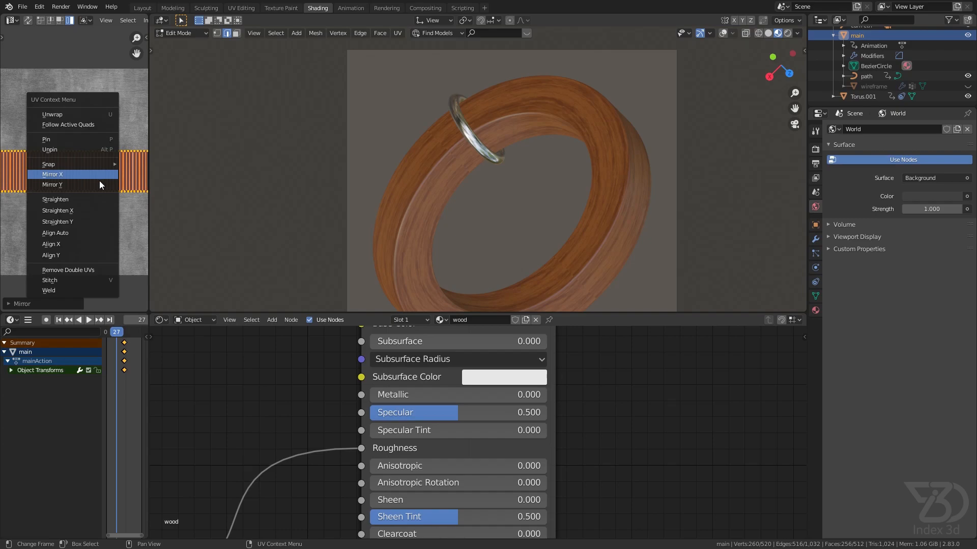
pyautogui.click(92, 186)
# Step: Inspect the wood grain around the ring while playing the animation, return to Object Mode and save the file
pyautogui.scroll(6, 516, 130)
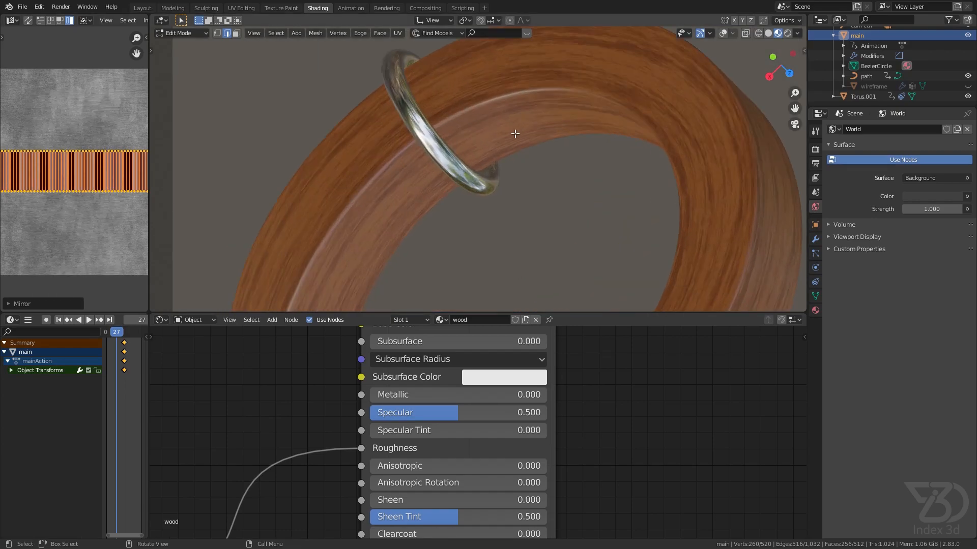
pyautogui.scroll(-8, 392, 187)
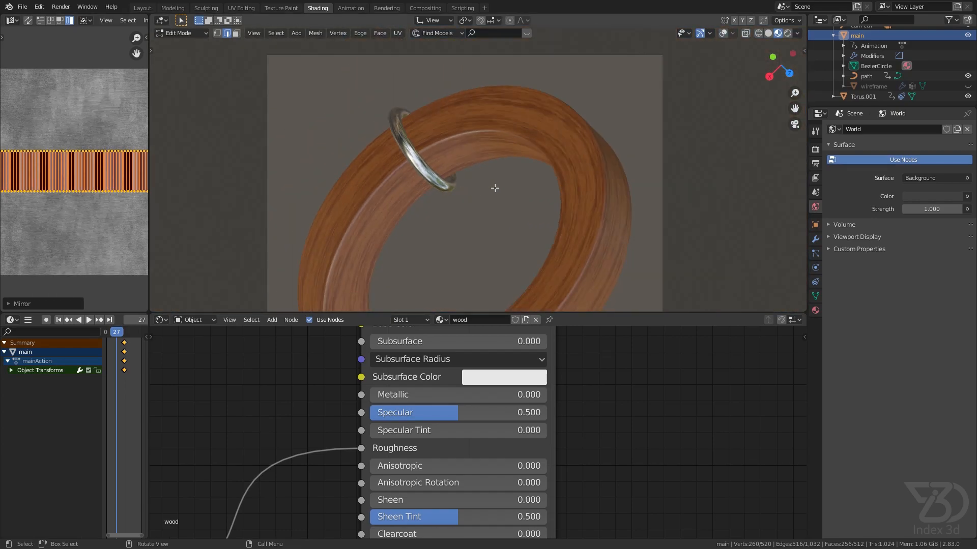
pyautogui.keyDown('shift'); pyautogui.moveTo(560, 241); pyautogui.dragTo(562, 170, button='middle'); pyautogui.keyUp('shift')
pyautogui.scroll(5, 545, 257)
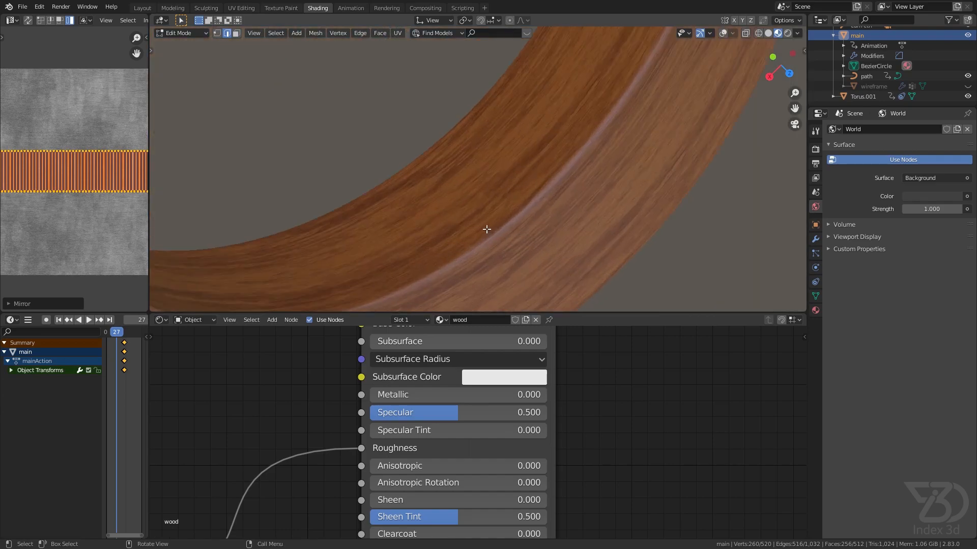
pyautogui.scroll(-5, 475, 212)
pyautogui.scroll(5, 504, 204)
pyautogui.hotkey('ctrl', 's')
pyautogui.press('space')
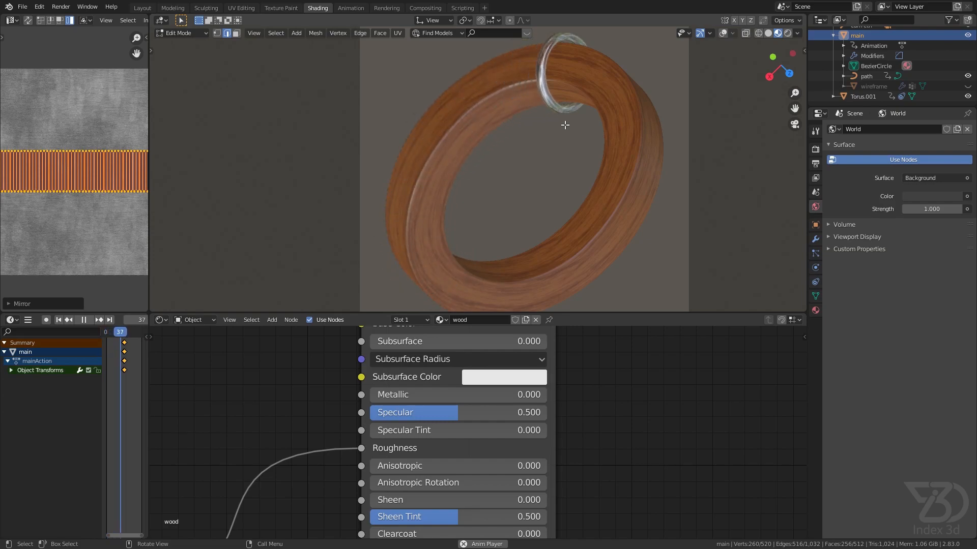
pyautogui.press('Tab')
pyautogui.press('space')
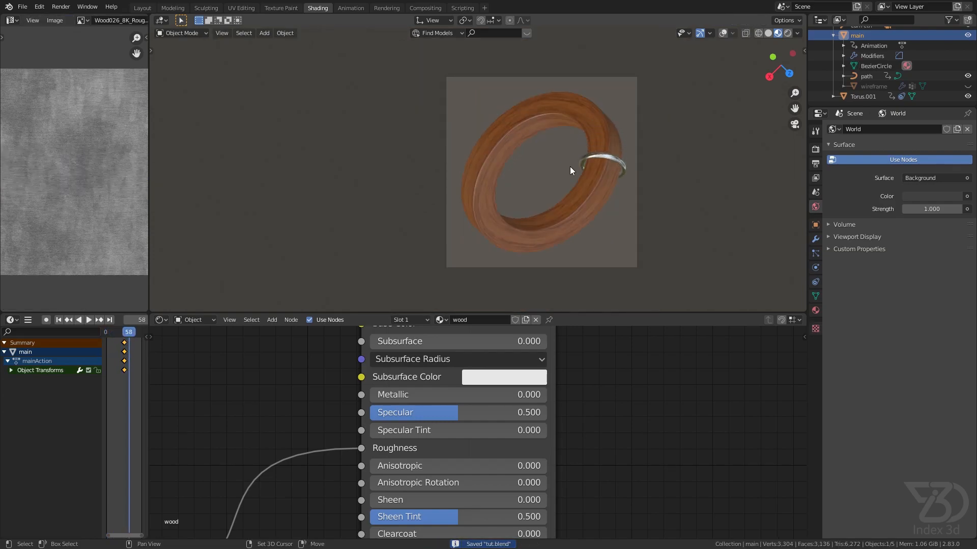
pyautogui.hotkey('ctrl', 's')
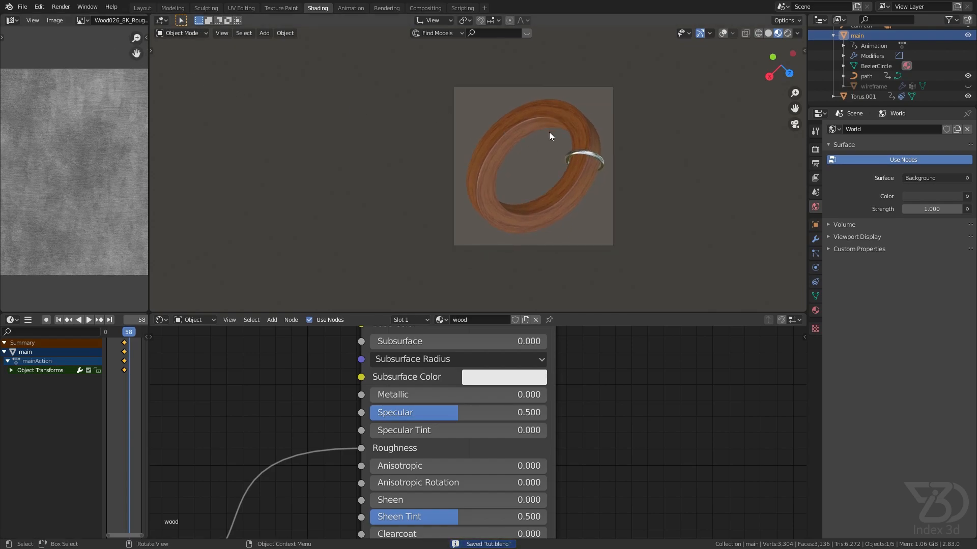
# Step: Turn the viewport overlays back on and bring the wood material's texture nodes into view
pyautogui.click(723, 33)
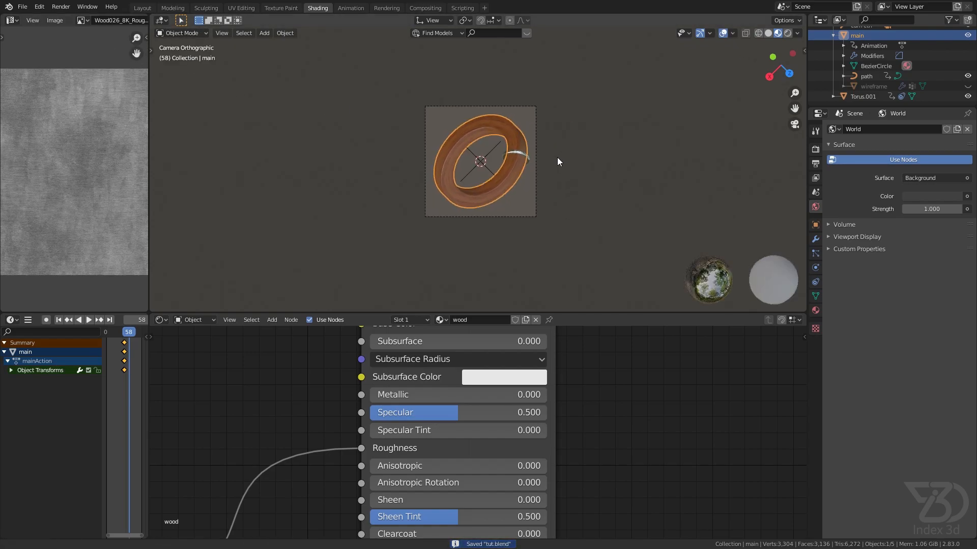
pyautogui.keyDown('shift'); pyautogui.moveTo(593, 147); pyautogui.dragTo(589, 150, button='middle'); pyautogui.keyUp('shift')
pyautogui.scroll(-10, 563, 406)
pyautogui.moveTo(588, 420); pyautogui.dragTo(520, 403, button='middle')
pyautogui.scroll(3, 489, 191)
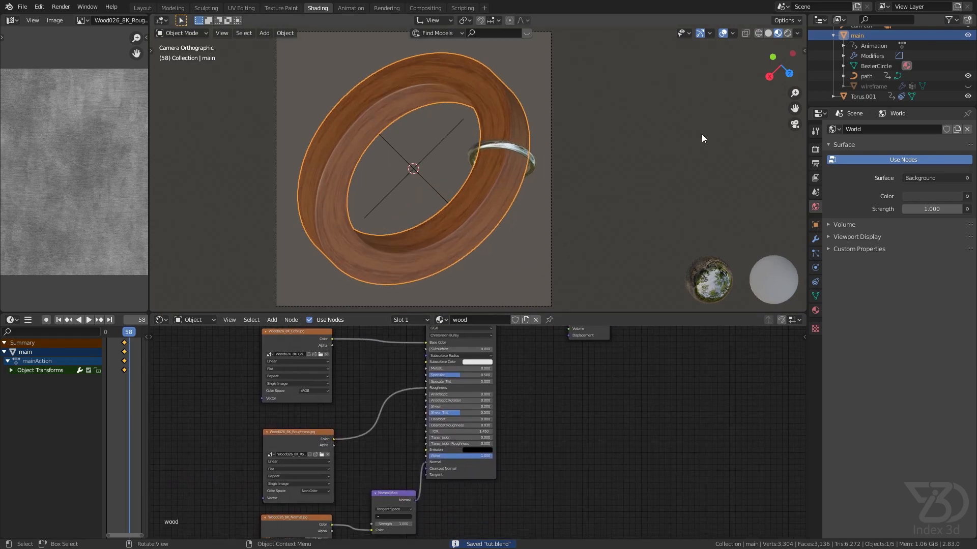
pyautogui.click(967, 86)
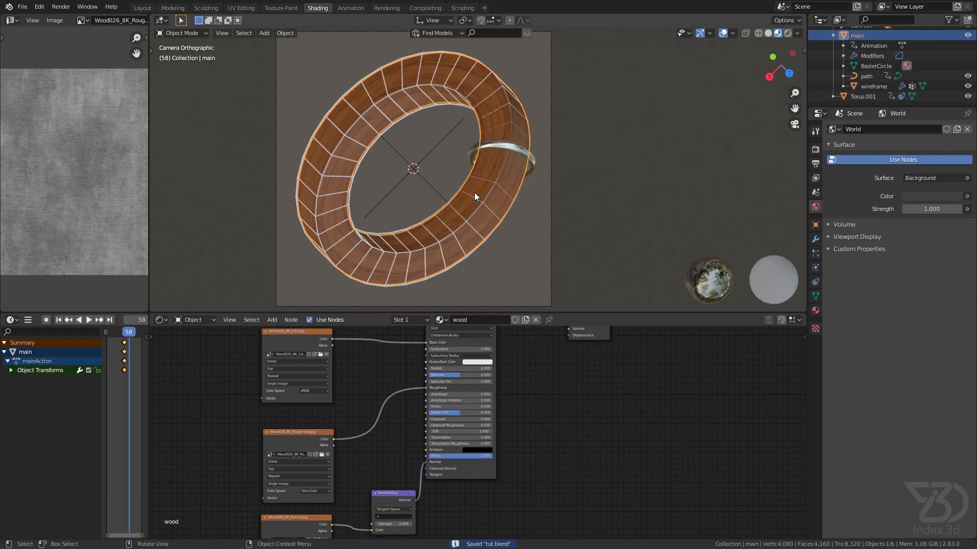
pyautogui.scroll(3, 474, 193)
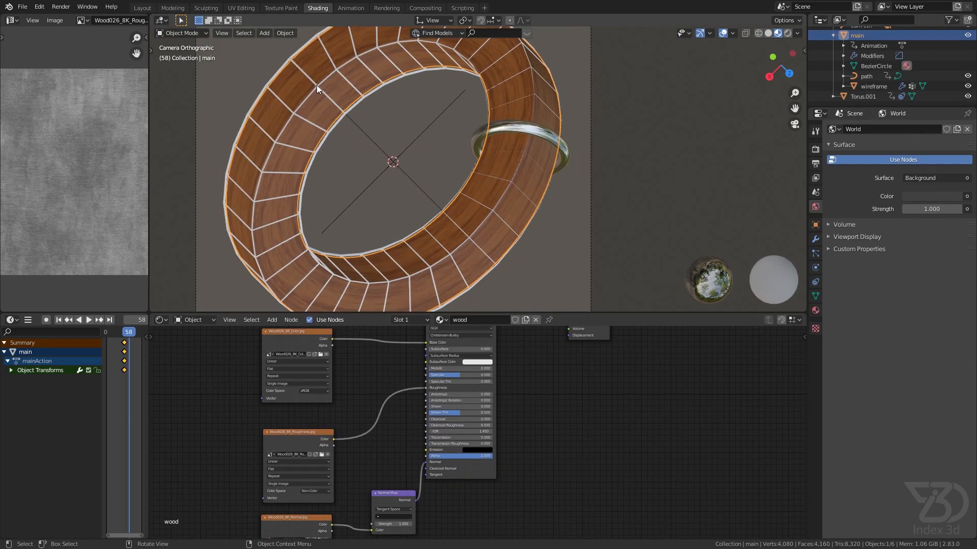
pyautogui.click(317, 86)
pyautogui.click(455, 320)
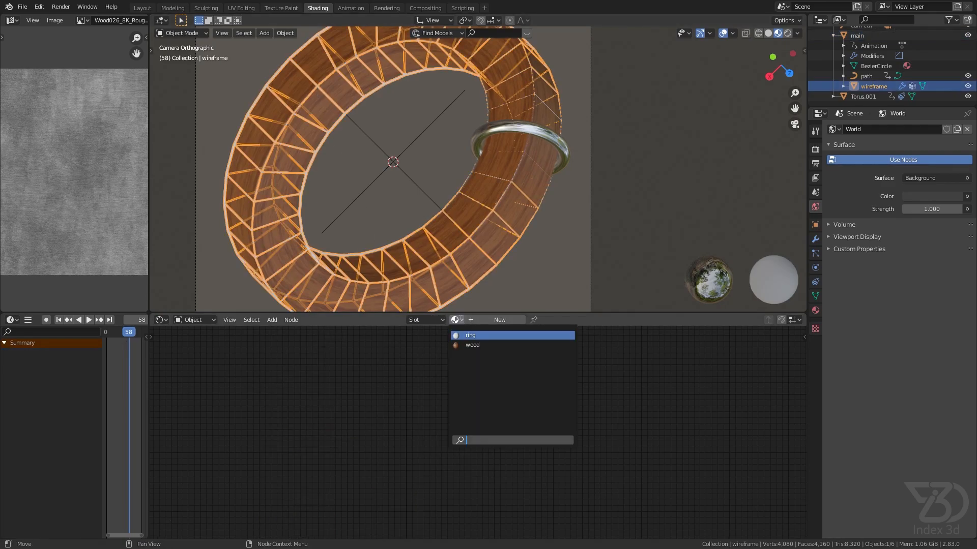
pyautogui.click(468, 324)
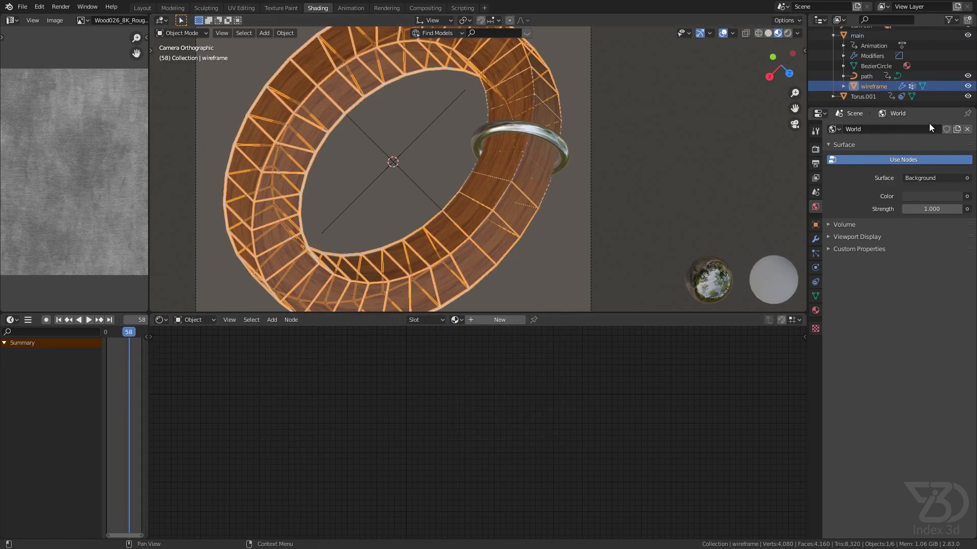
pyautogui.click(967, 86)
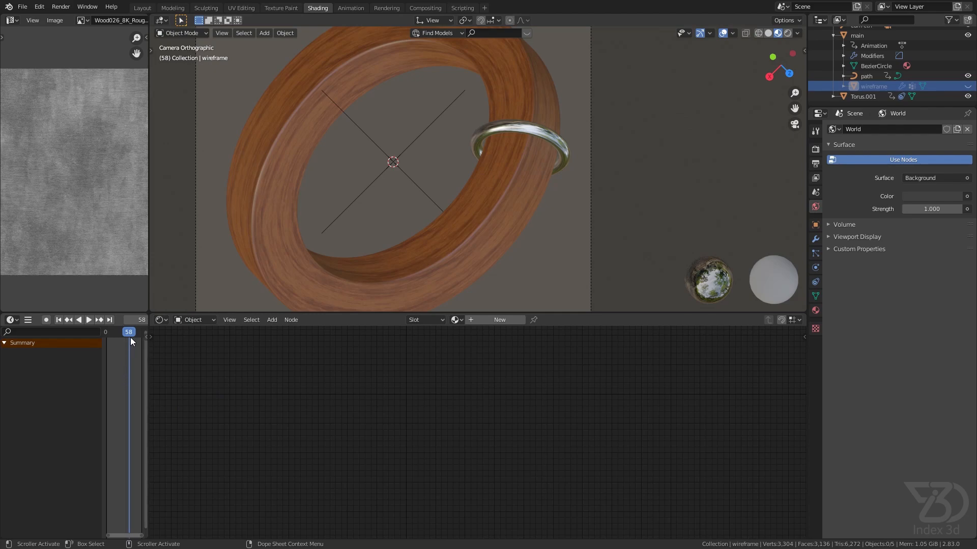
# Step: Compare the animation's first and last frames and widen the timeline area
pyautogui.hotkey('shift', 'Left')
pyautogui.hotkey('shift', 'Right')
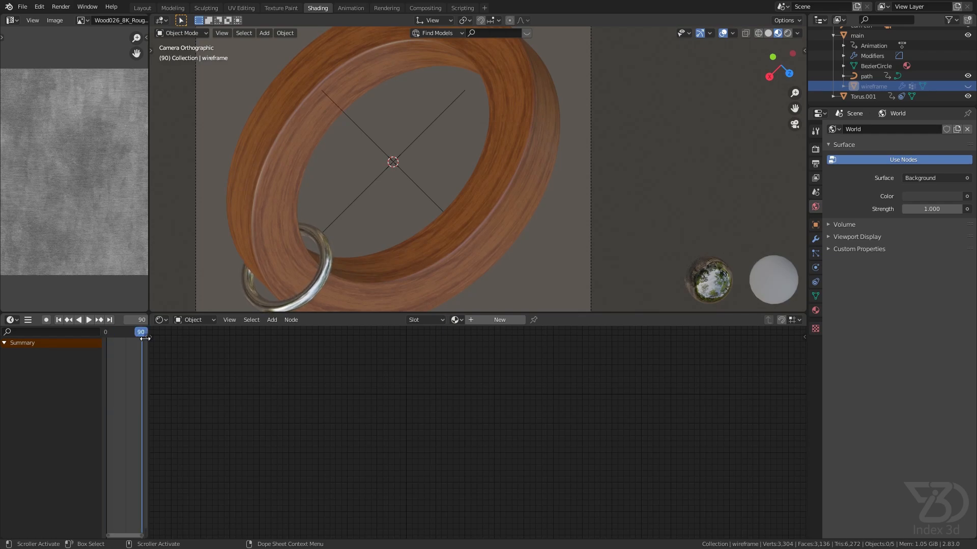
pyautogui.hotkey('shift', 'Left')
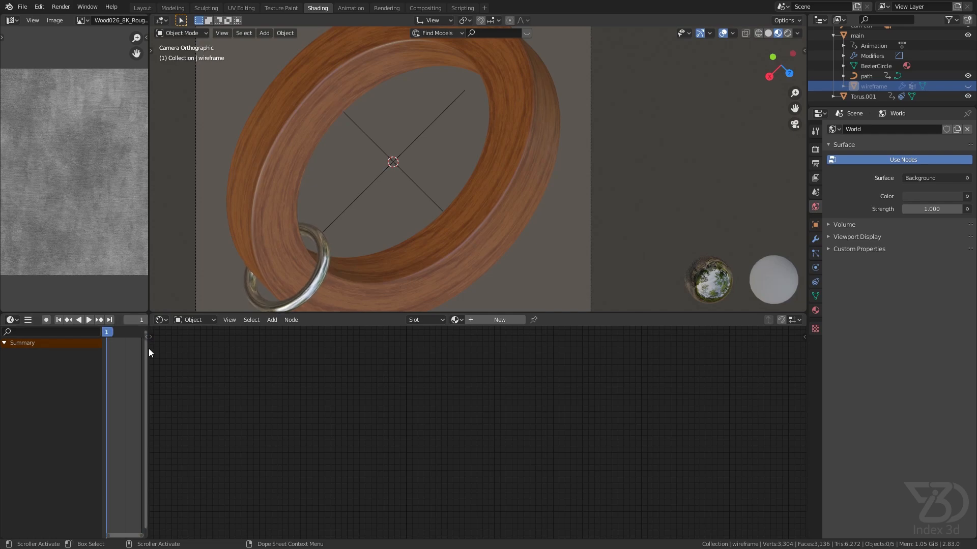
pyautogui.moveTo(148, 353); pyautogui.dragTo(338, 367)
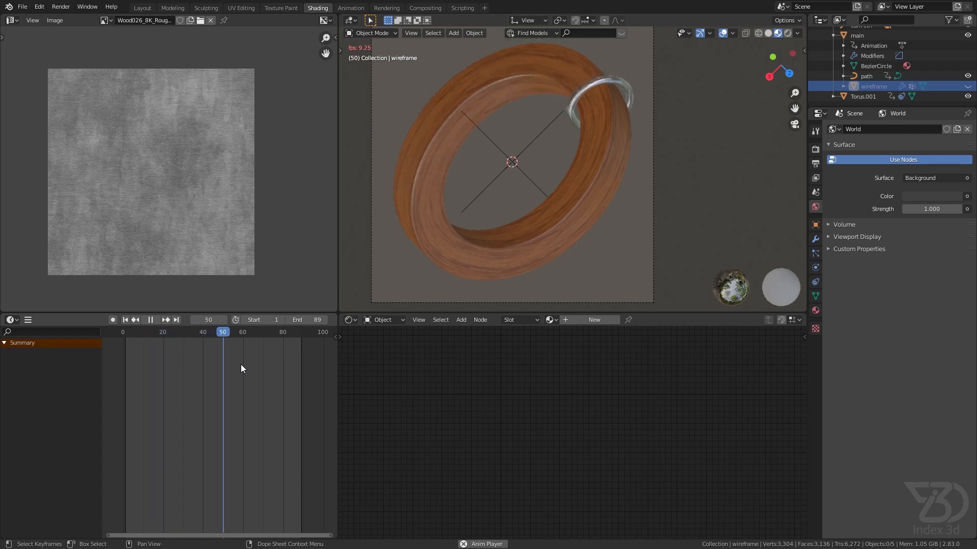
# Step: Play and scrub the animation around its middle, select the small torus and move to frame 46
pyautogui.press('space')
pyautogui.moveTo(241, 334); pyautogui.dragTo(208, 335)
pyautogui.press('space')
pyautogui.press('space')
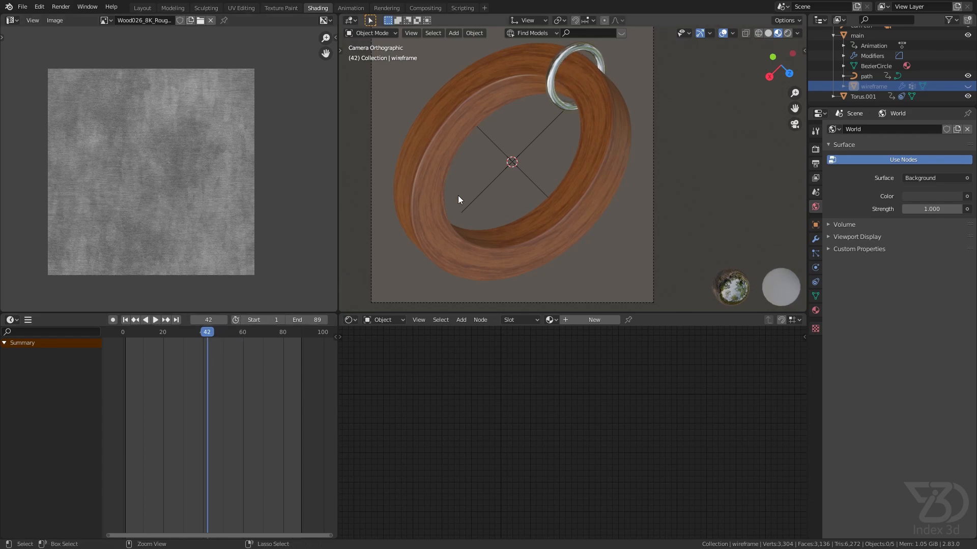
pyautogui.click(553, 90)
pyautogui.press('Right')
pyautogui.press('Right')
pyautogui.press('Right')
pyautogui.press('Right')
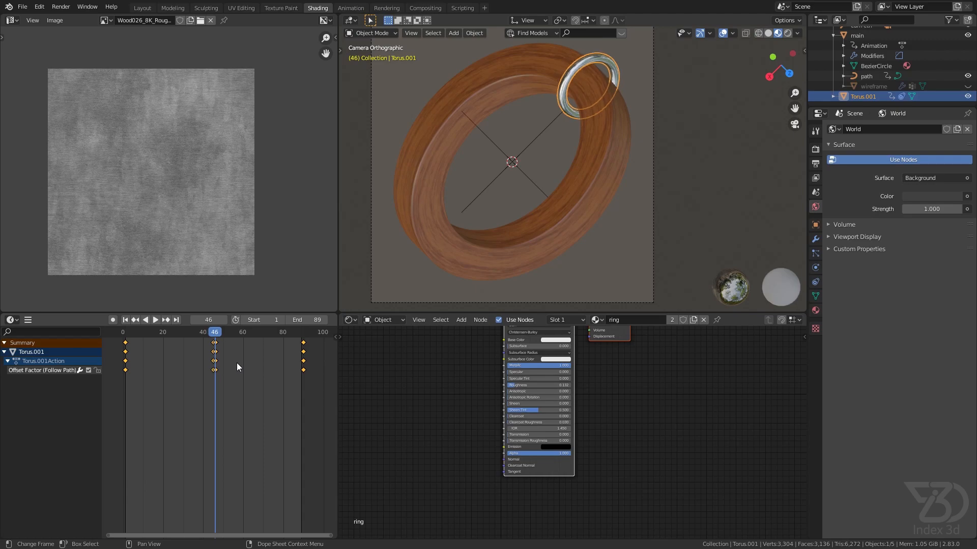
# Step: Compare frames 45 and 46 of the small torus with its Follow Path constraint's Follow Curve option switched off and back on
pyautogui.click(816, 283)
pyautogui.click(834, 193)
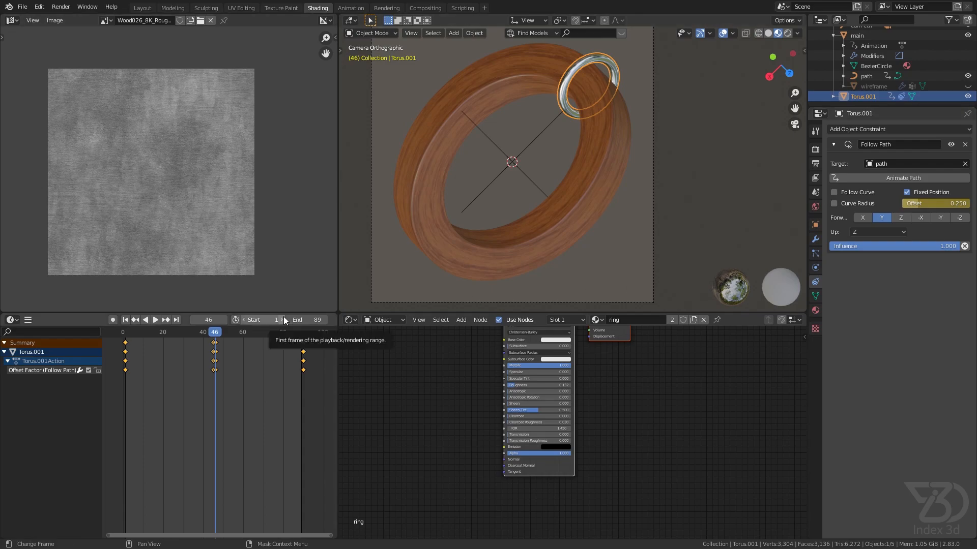
pyautogui.press('Left')
pyautogui.press('Right')
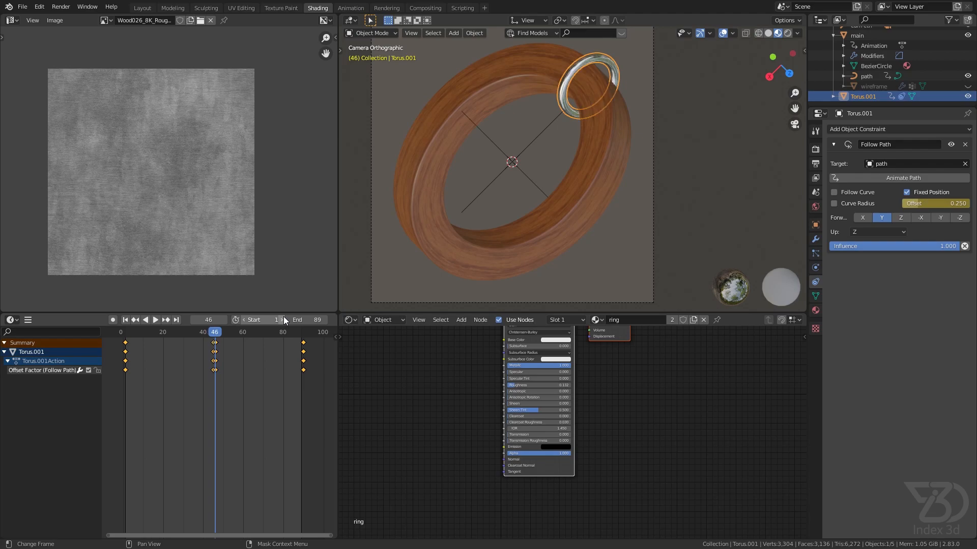
pyautogui.click(834, 193)
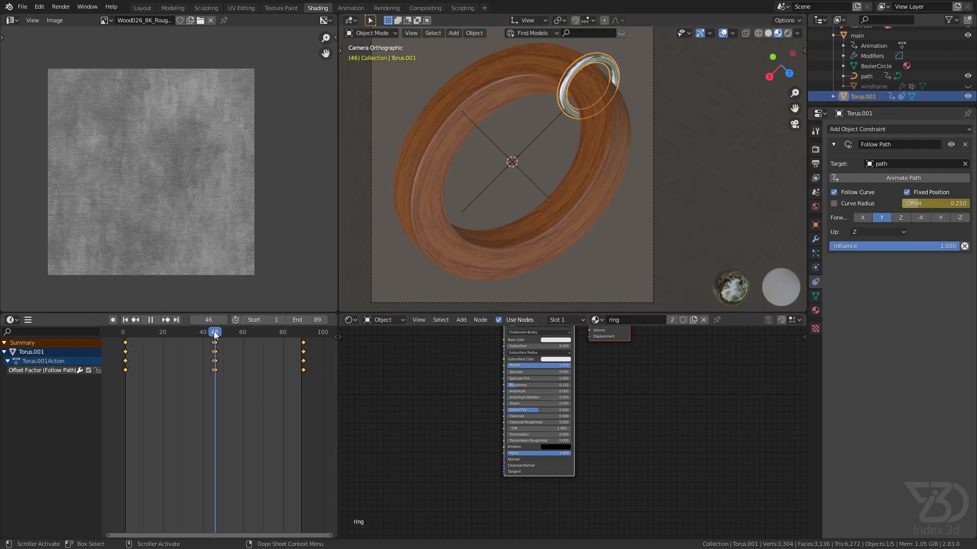
pyautogui.moveTo(215, 334); pyautogui.dragTo(213, 334)
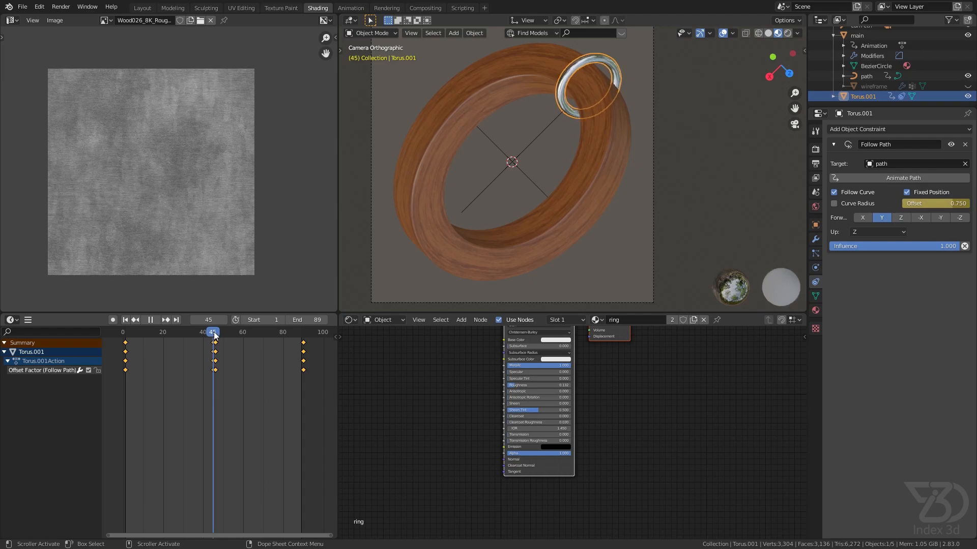
# Step: Move to frame 44 and keyframe the small torus's Follow Path offset there
pyautogui.moveTo(214, 335); pyautogui.dragTo(216, 335)
pyautogui.moveTo(216, 335)
pyautogui.mouseDown()
pyautogui.moveTo(289, 332)
pyautogui.moveTo(213, 349)
pyautogui.mouseUp()
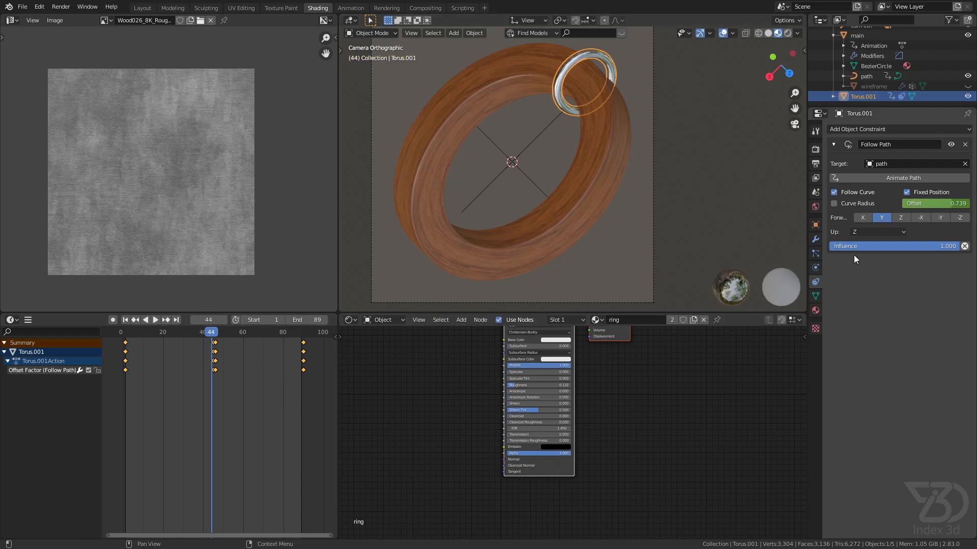
pyautogui.press('i')
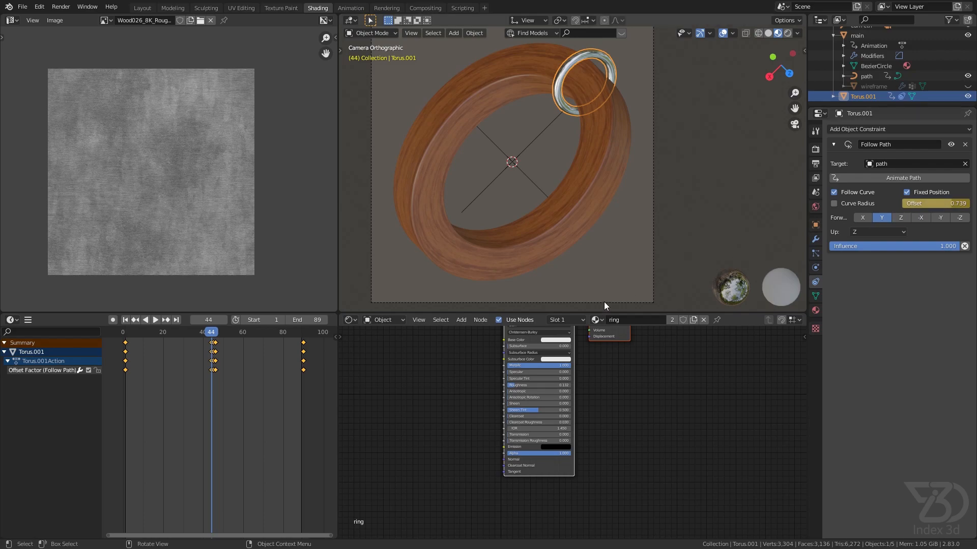
# Step: Delete the offset keyframe at frame 45 and move the frame 44 keyframe to frame 45
pyautogui.scroll(3, 213, 358)
pyautogui.scroll(4, 211, 358)
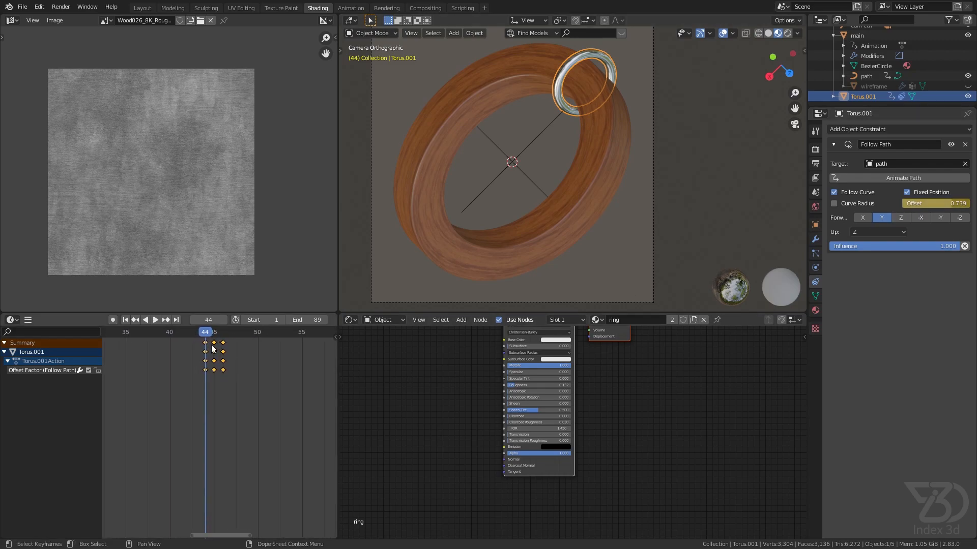
pyautogui.press('x')
pyautogui.click(208, 371)
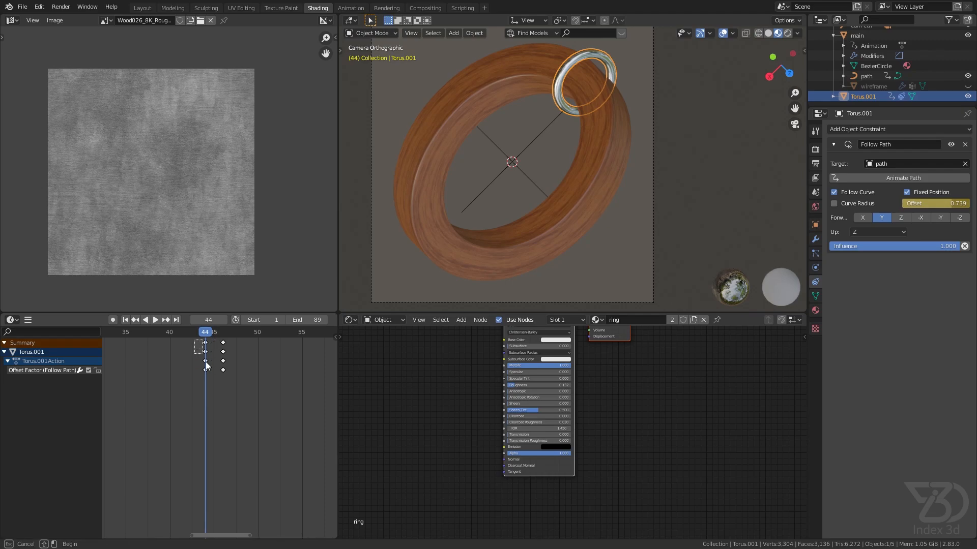
pyautogui.press('g')
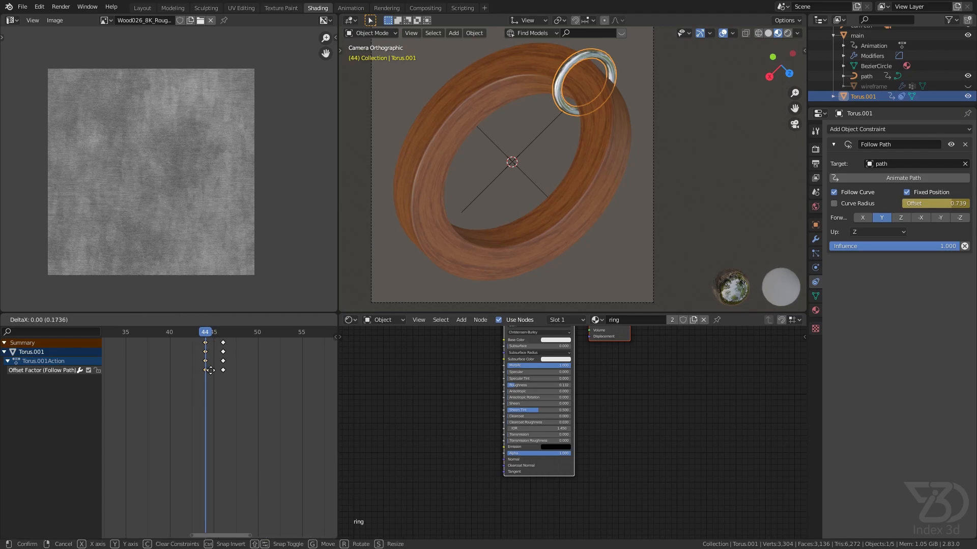
pyautogui.click(214, 370)
# Step: Play the animation around the middle keyframes and through the whole loop, and save the file
pyautogui.press('space')
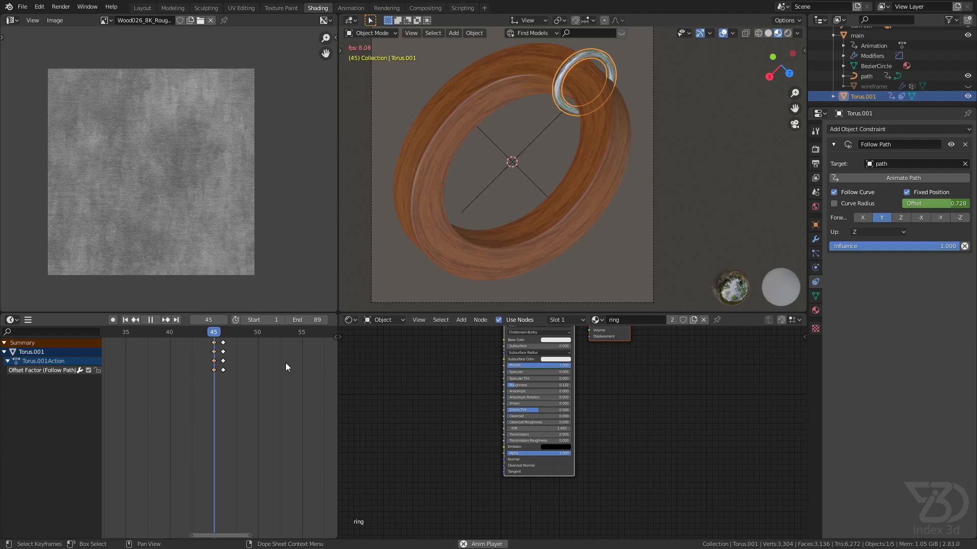
pyautogui.moveTo(241, 338); pyautogui.dragTo(218, 345)
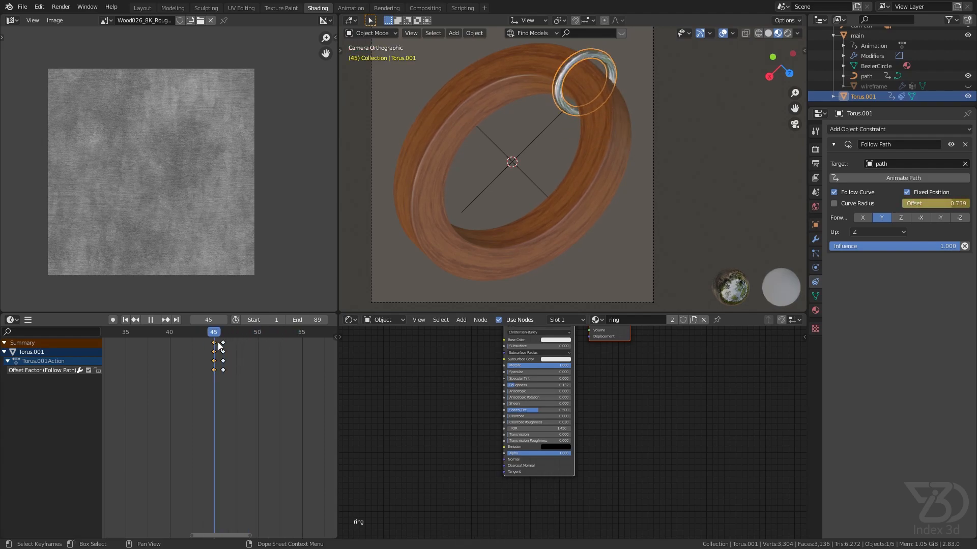
pyautogui.press('space')
pyautogui.scroll(-1, 247, 370)
pyautogui.press('Home')
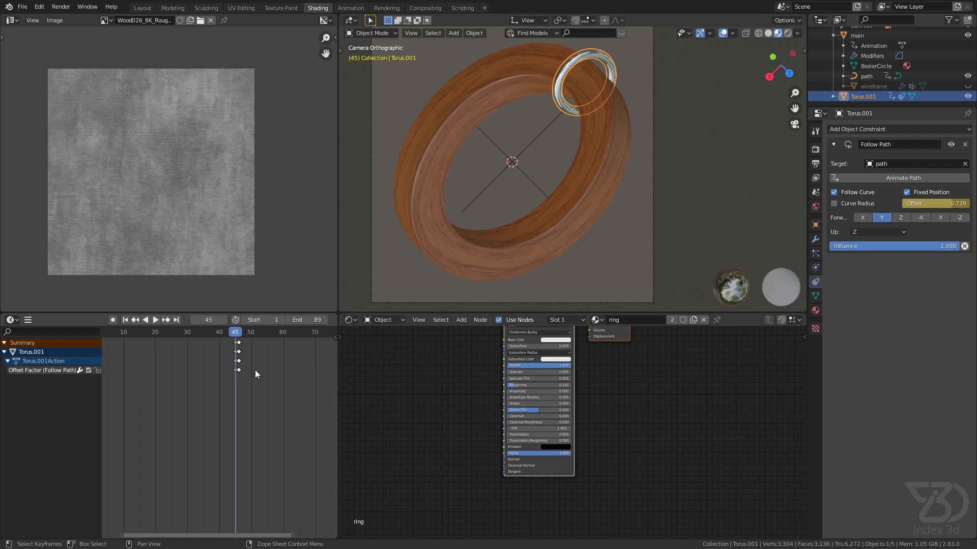
pyautogui.hotkey('ctrl', 's')
pyautogui.hotkey('ctrl', 'shift', 'space')
pyautogui.press('space')
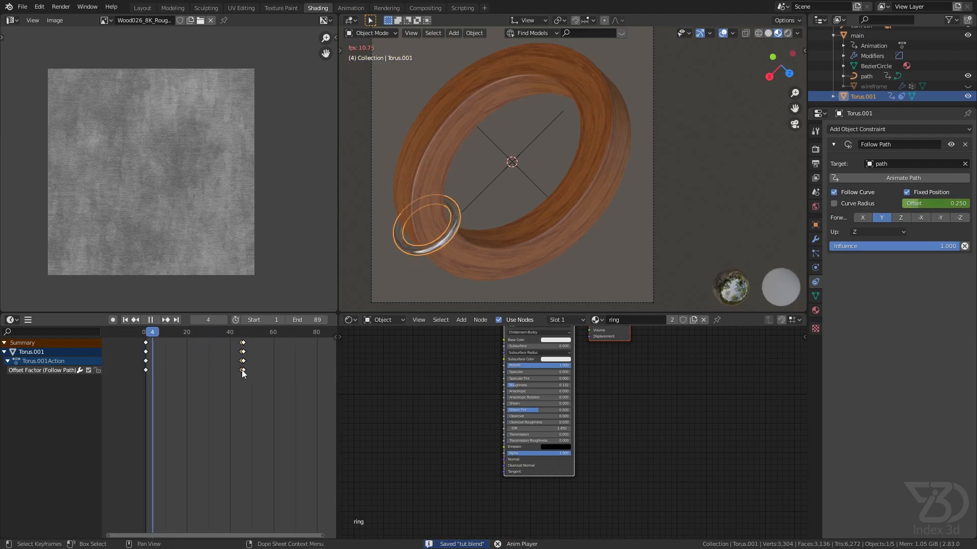
pyautogui.scroll(-2, 520, 215)
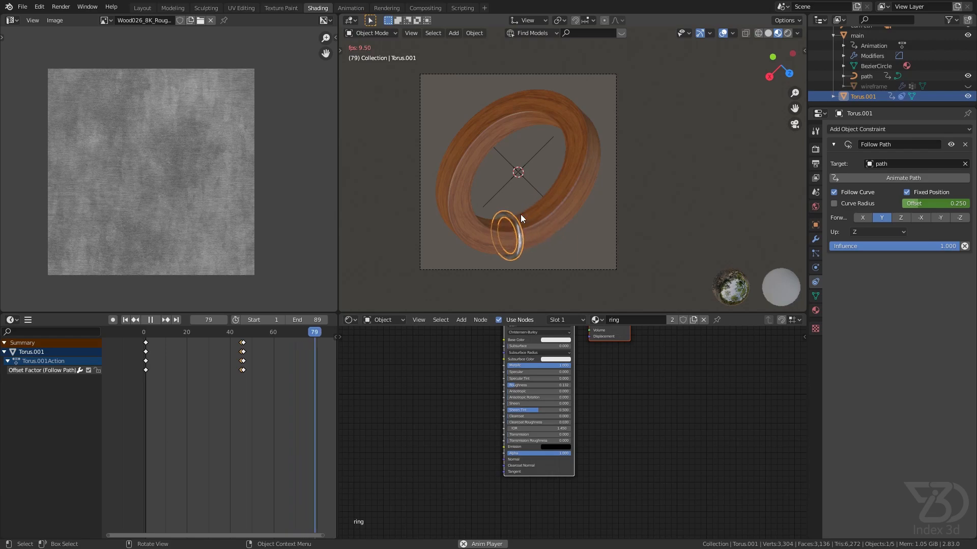
pyautogui.press('space')
pyautogui.hotkey('ctrl', 's')
# Step: Unhide the wireframe object and create a new material for it
pyautogui.scroll(-1, 609, 376)
pyautogui.moveTo(609, 381); pyautogui.dragTo(534, 418, button='middle')
pyautogui.scroll(3, 520, 252)
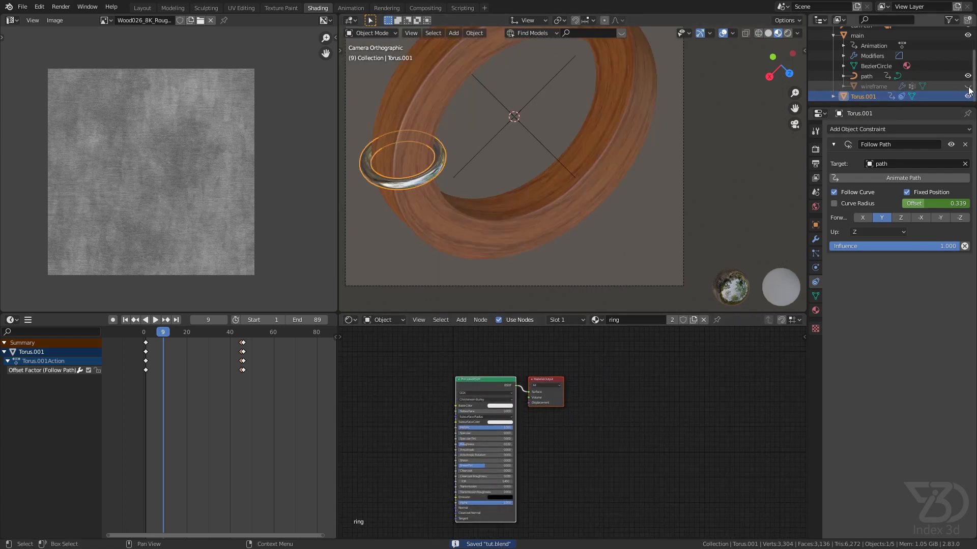
pyautogui.click(968, 86)
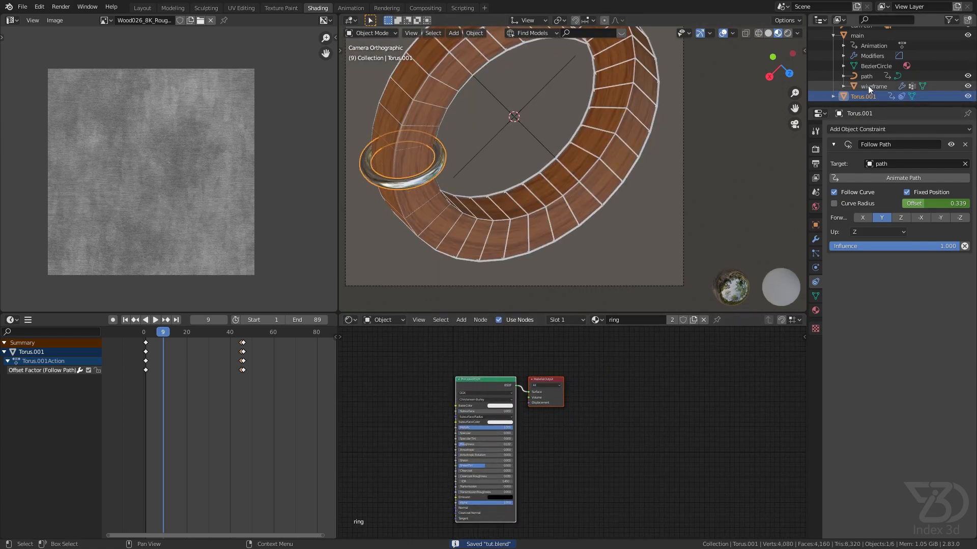
pyautogui.click(873, 86)
pyautogui.scroll(5, 624, 122)
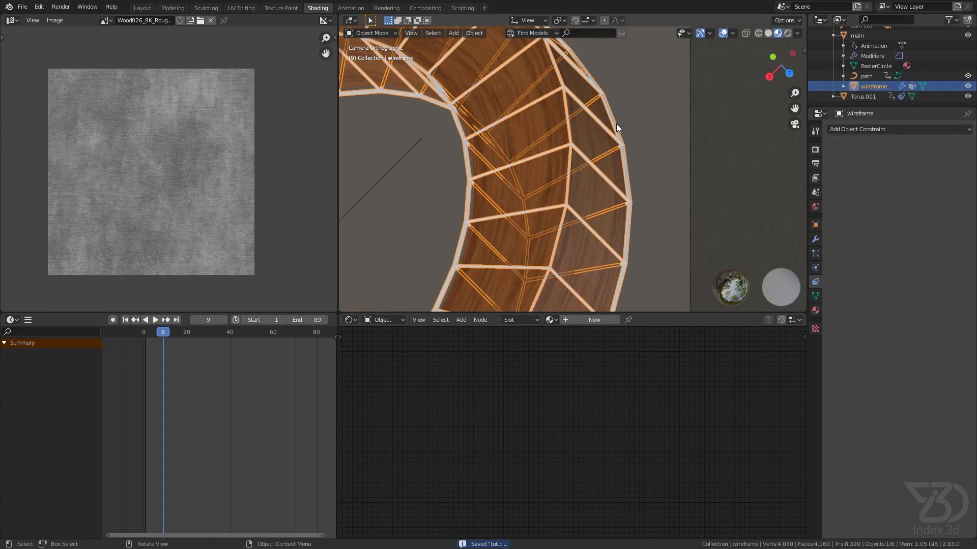
pyautogui.click(550, 320)
pyautogui.click(551, 320)
pyautogui.click(551, 320)
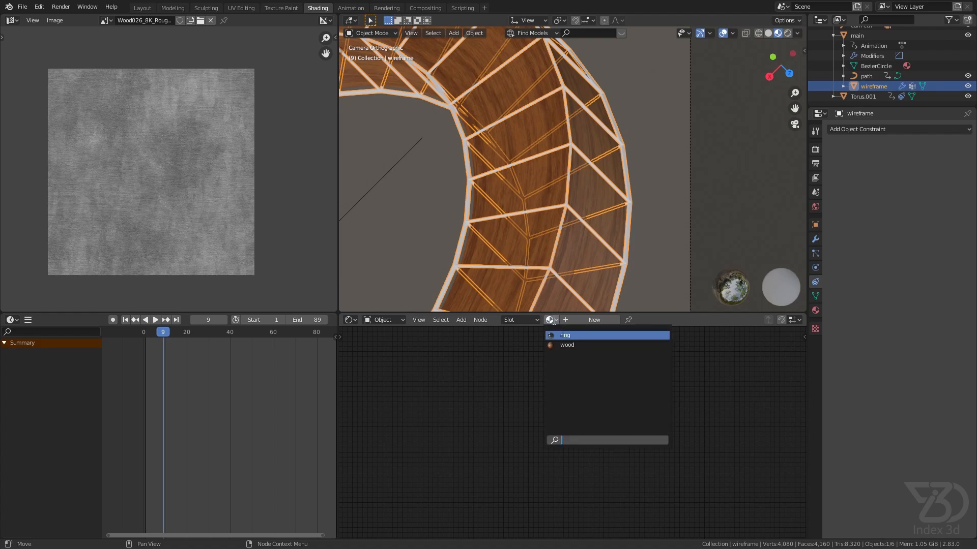
pyautogui.click(569, 320)
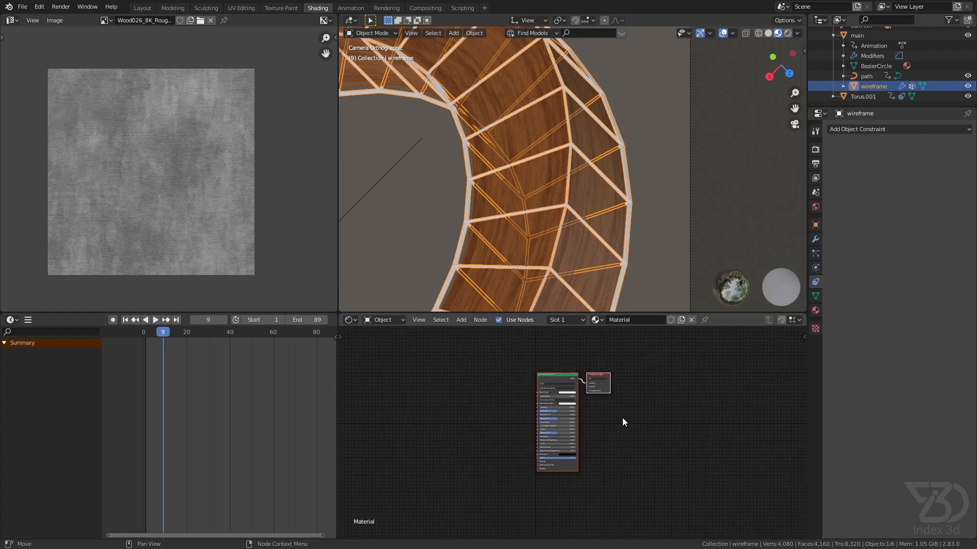
# Step: Darken the wireframe material's base color to a medium grey, deselect the object and save the file
pyautogui.scroll(5, 569, 389)
pyautogui.click(560, 380)
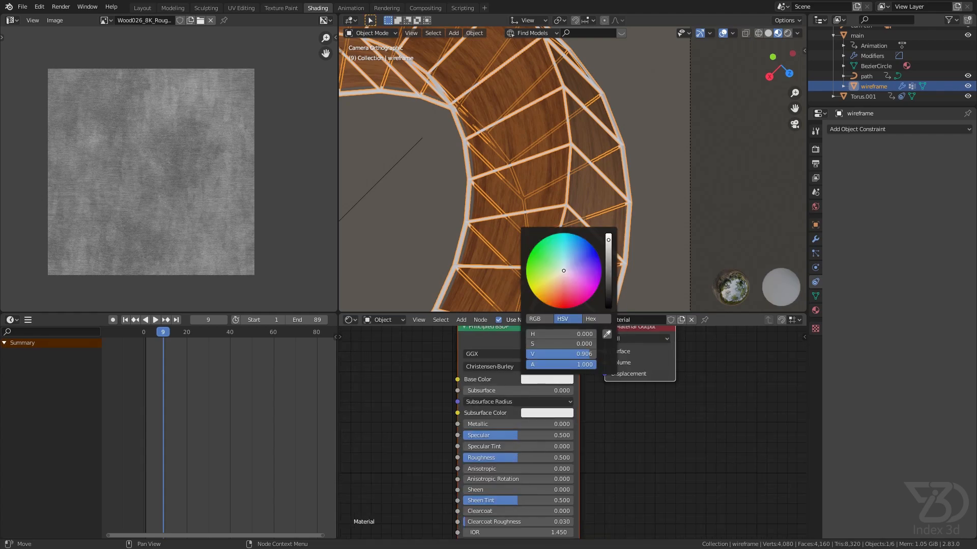
pyautogui.moveTo(608, 240); pyautogui.dragTo(609, 269)
pyautogui.scroll(-5, 622, 203)
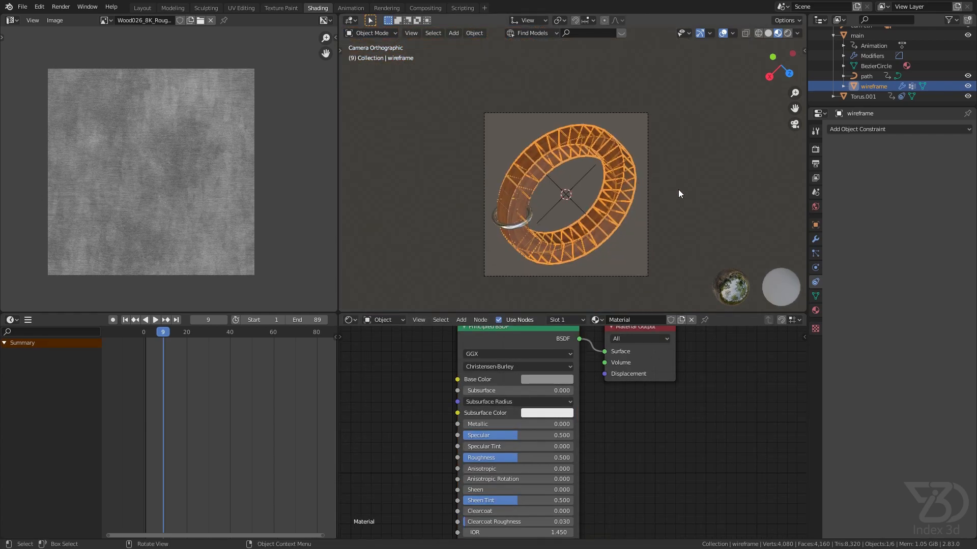
pyautogui.click(670, 186)
pyautogui.scroll(1, 636, 199)
pyautogui.hotkey('ctrl', 's')
pyautogui.keyDown('shift'); pyautogui.moveTo(637, 199); pyautogui.dragTo(660, 130, button='middle'); pyautogui.keyUp('shift')
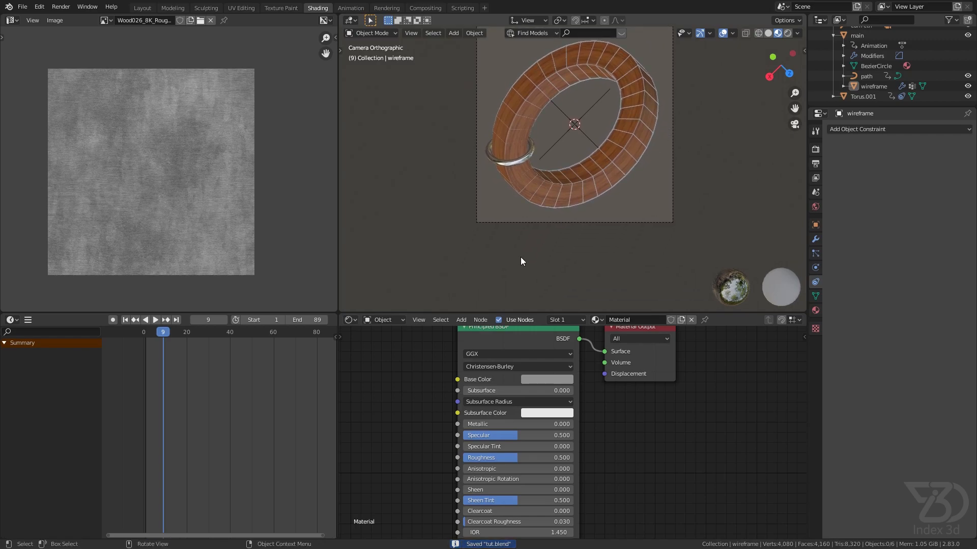
# Step: Switch the node editor to the World shader and spread the Background and World Output nodes apart
pyautogui.click(385, 320)
pyautogui.click(404, 344)
pyautogui.press('Home')
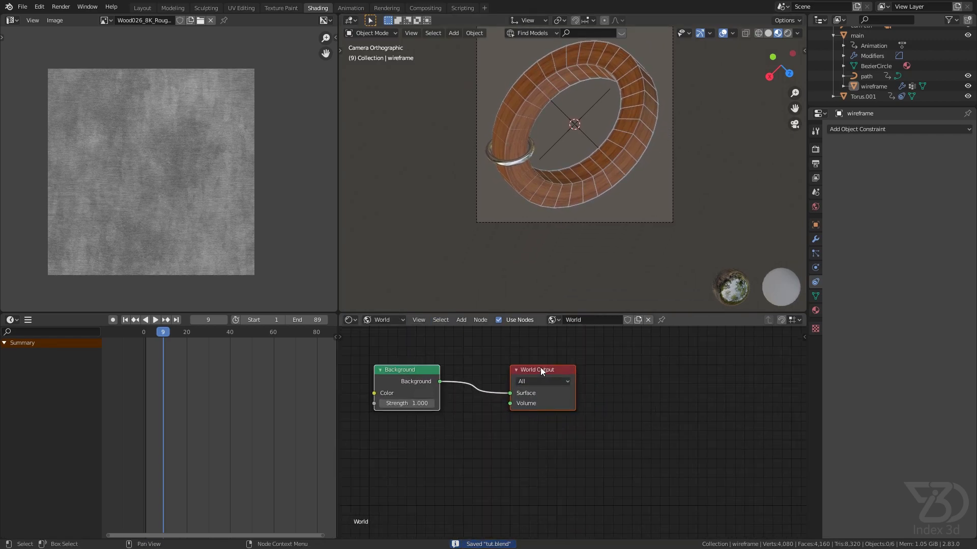
pyautogui.moveTo(540, 370); pyautogui.dragTo(615, 367)
pyautogui.click(493, 370)
pyautogui.moveTo(494, 371); pyautogui.dragTo(528, 425)
pyautogui.moveTo(513, 407); pyautogui.dragTo(634, 405, button='middle')
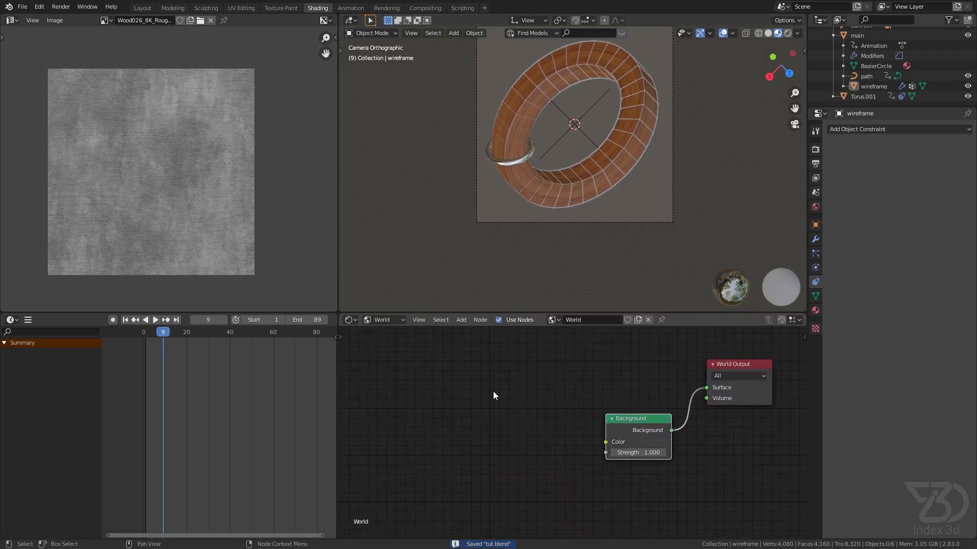
pyautogui.scroll(-2, 530, 405)
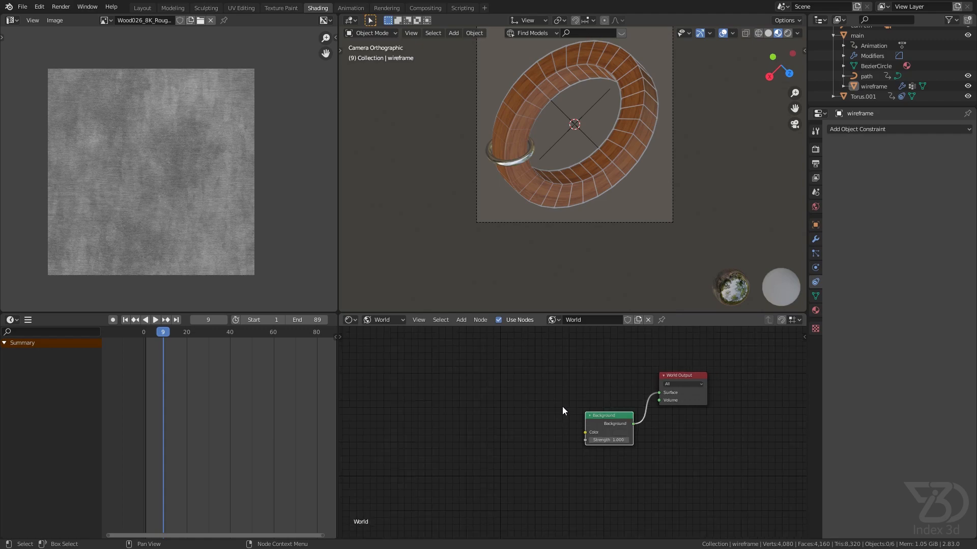
# Step: Preview the scene in rendered shading with Ambient Occlusion, Bloom and Screen Space Reflections enabled in Eevee, and save the file
pyautogui.click(788, 33)
pyautogui.click(816, 149)
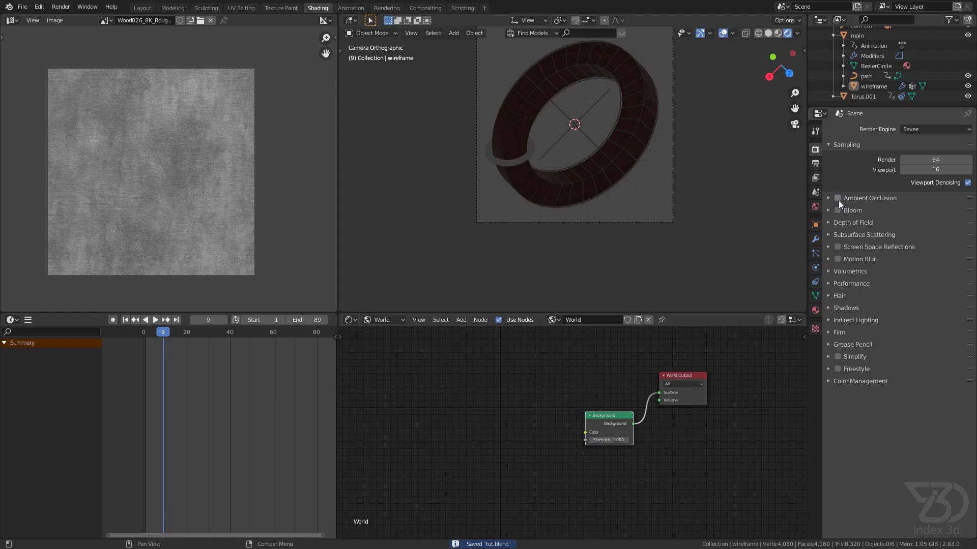
pyautogui.click(838, 248)
pyautogui.click(830, 247)
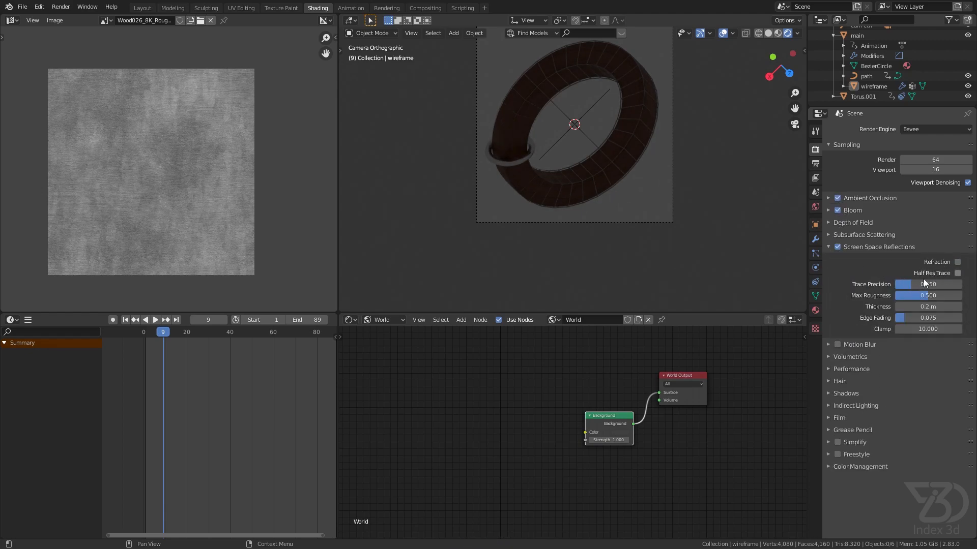
pyautogui.click(829, 407)
pyautogui.click(829, 407)
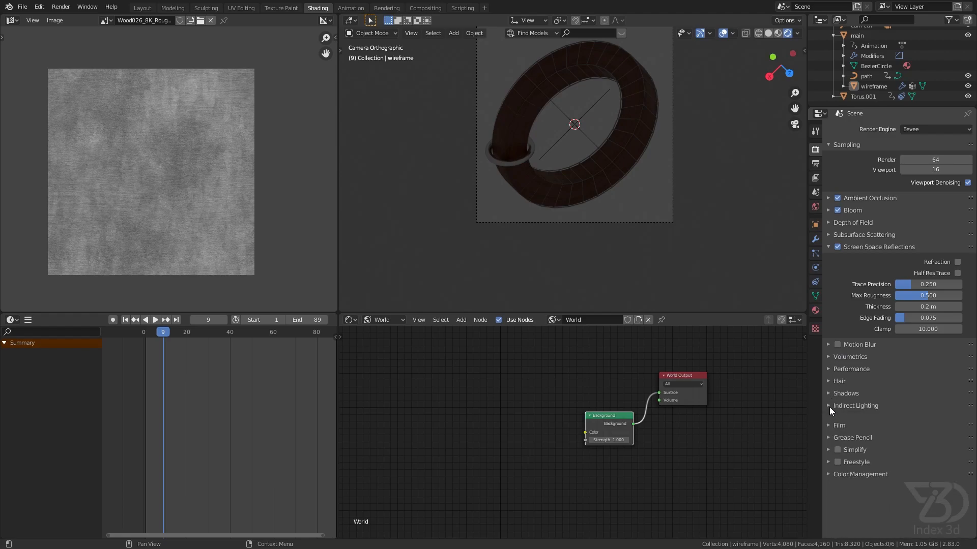
pyautogui.click(831, 369)
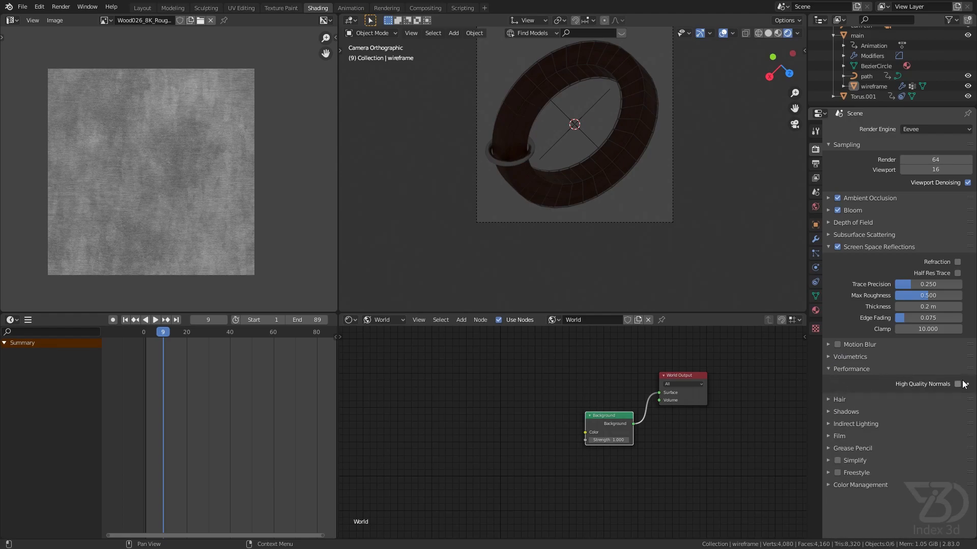
pyautogui.click(835, 369)
pyautogui.hotkey('ctrl', 's')
pyautogui.scroll(2, 576, 398)
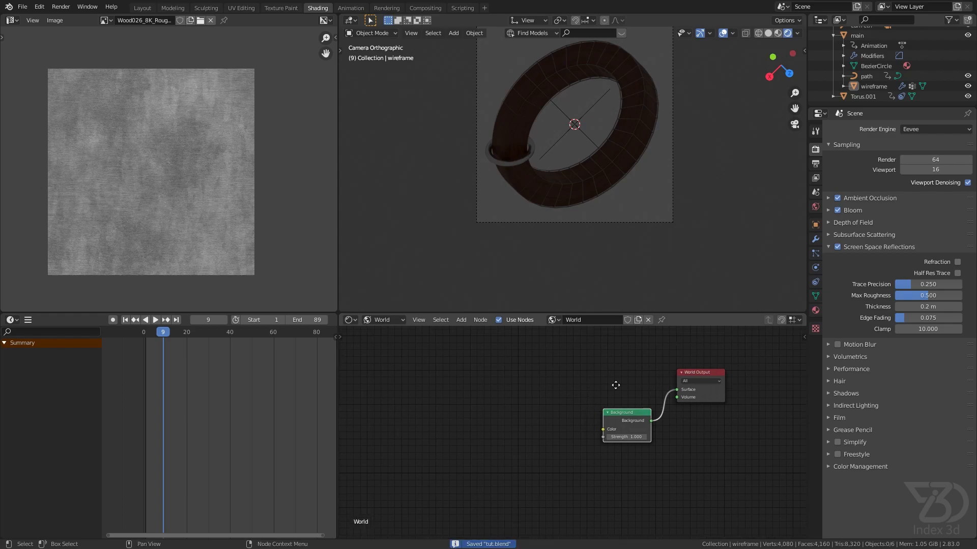
pyautogui.hotkey('shift', 'a')
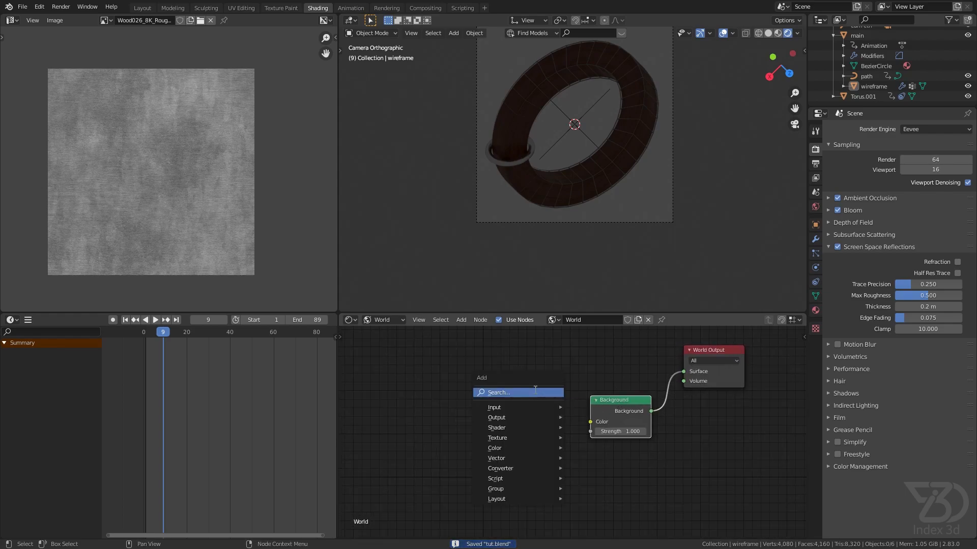
pyautogui.click(536, 389)
pyautogui.write('en')
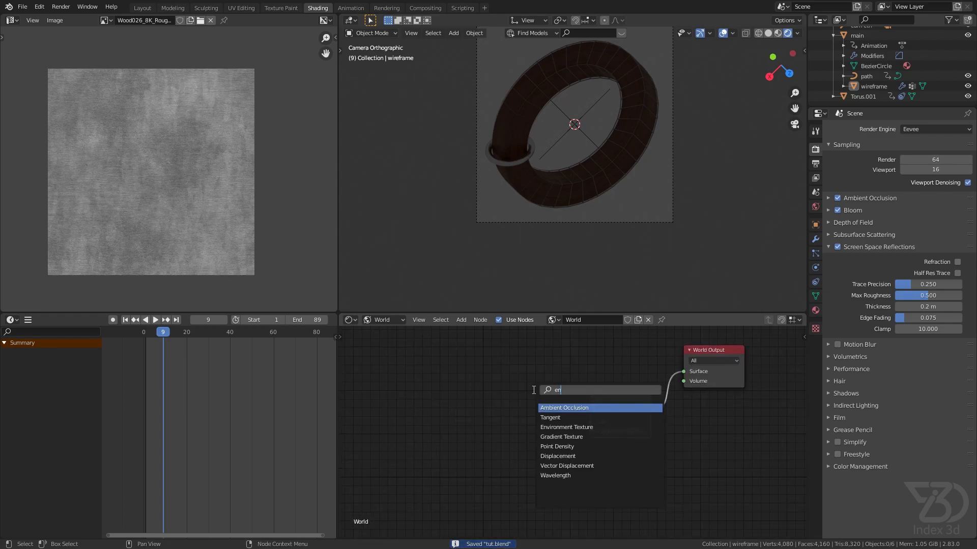
pyautogui.press('Escape')
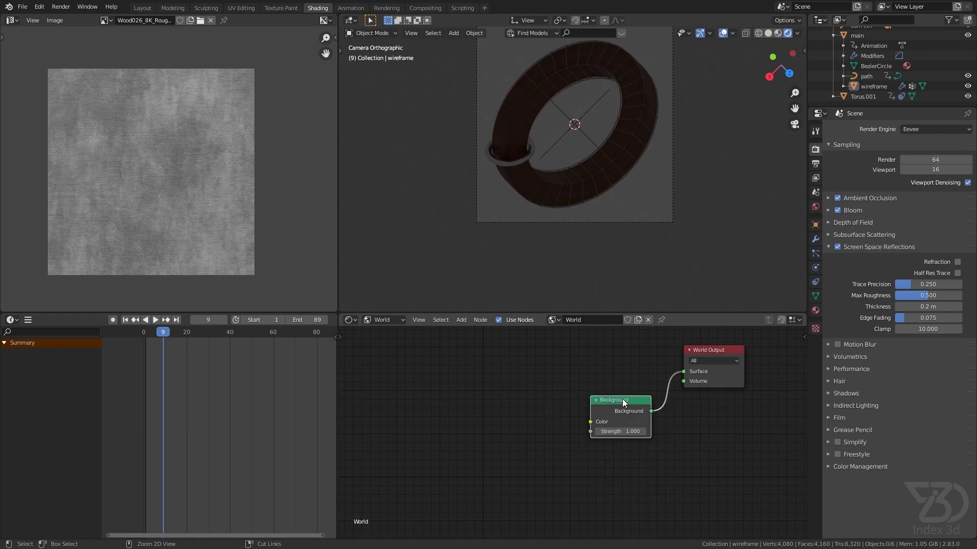
# Step: Add a Texture Coordinate, Mapping and Environment Texture chain to the world's Background node and move the chain away from it
pyautogui.hotkey('ctrl', 't')
pyautogui.moveTo(621, 401); pyautogui.dragTo(653, 383)
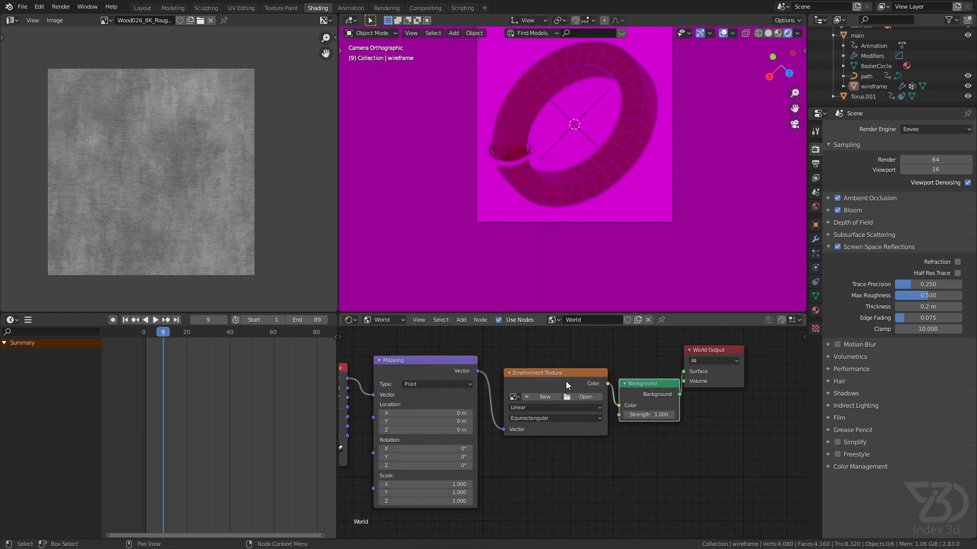
pyautogui.scroll(-1, 522, 379)
pyautogui.moveTo(398, 356); pyautogui.dragTo(572, 468)
pyautogui.press('g')
pyautogui.click(511, 444)
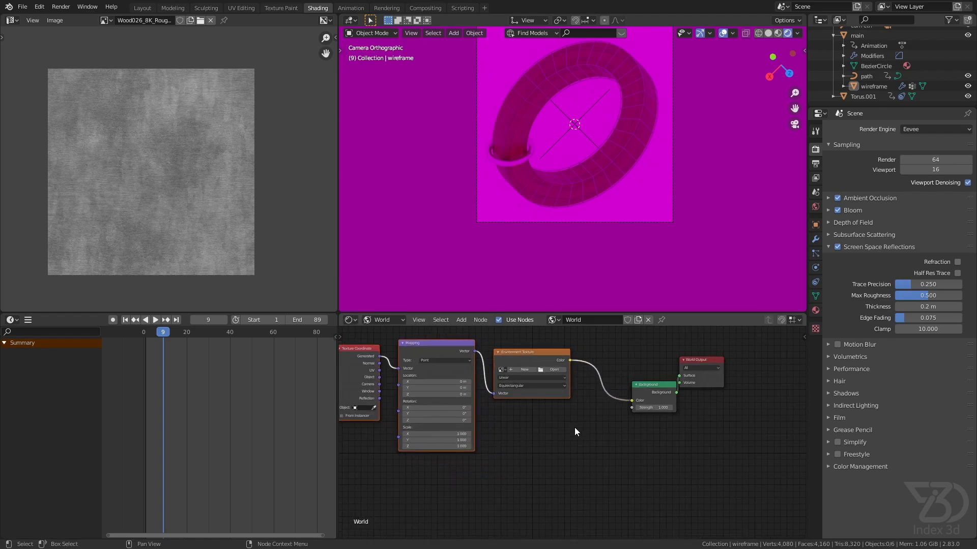
# Step: Duplicate the environment texture chain together with its Background node and place the copy below the original
pyautogui.scroll(-1, 585, 412)
pyautogui.click(590, 389)
pyautogui.scroll(-2, 590, 392)
pyautogui.moveTo(430, 370); pyautogui.dragTo(616, 467)
pyautogui.moveTo(616, 467); pyautogui.dragTo(557, 427, button='middle')
pyautogui.press('g')
pyautogui.rightClick(531, 437)
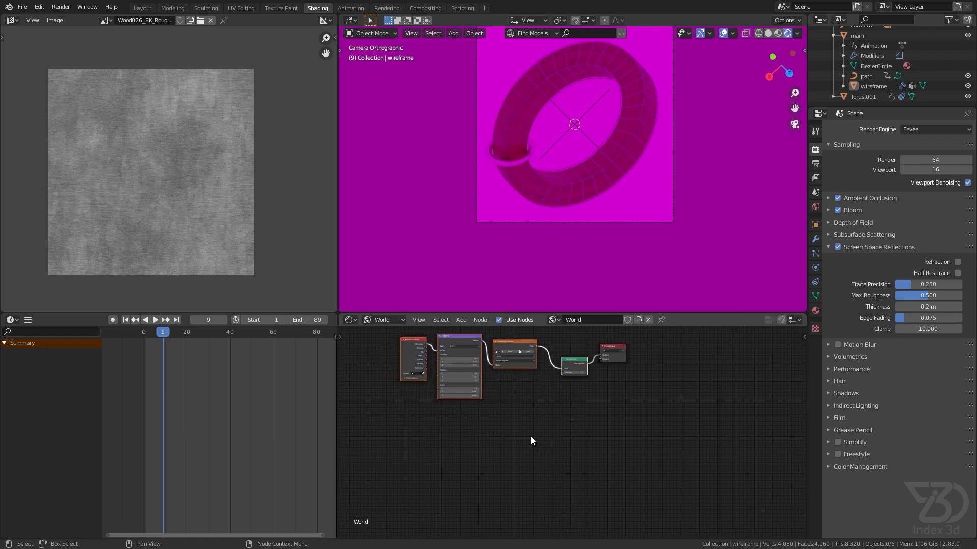
pyautogui.hotkey('shift', 'd')
pyautogui.click(529, 477)
pyautogui.moveTo(566, 421); pyautogui.dragTo(537, 447, button='middle')
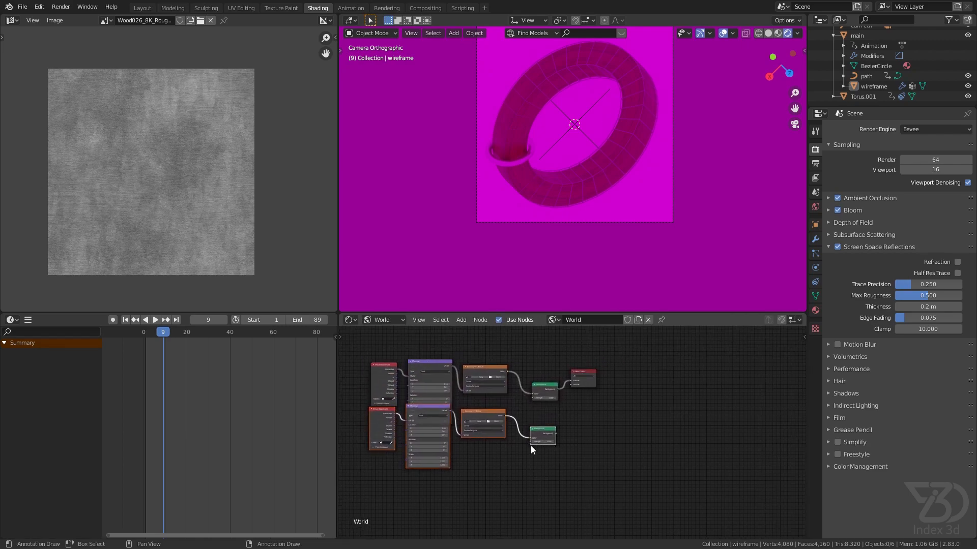
pyautogui.moveTo(542, 445); pyautogui.dragTo(546, 471)
# Step: Insert a Mix Shader between the Background and World Output nodes and connect the duplicated Background to it
pyautogui.hotkey('shift', 'a')
pyautogui.click(587, 419)
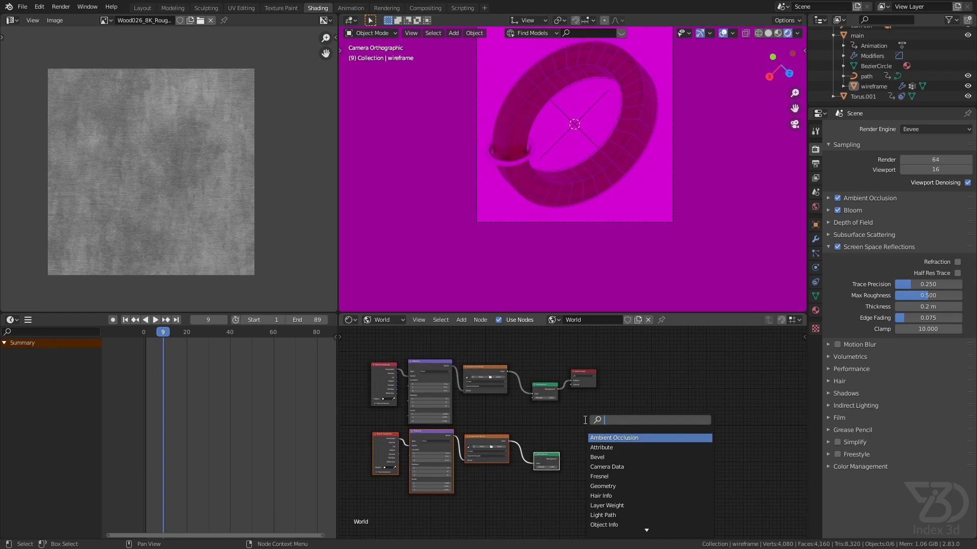
pyautogui.write('mix')
pyautogui.press('Return')
pyautogui.click(563, 409)
pyautogui.moveTo(589, 372); pyautogui.dragTo(631, 373)
pyautogui.moveTo(576, 411); pyautogui.dragTo(584, 382)
pyautogui.scroll(2, 549, 456)
pyautogui.moveTo(548, 456); pyautogui.dragTo(575, 387)
# Step: Load studio_small_07_4k.hdr from the hdri folder into the upper environment texture
pyautogui.moveTo(518, 391); pyautogui.dragTo(524, 413, button='middle')
pyautogui.scroll(3, 514, 410)
pyautogui.click(496, 380)
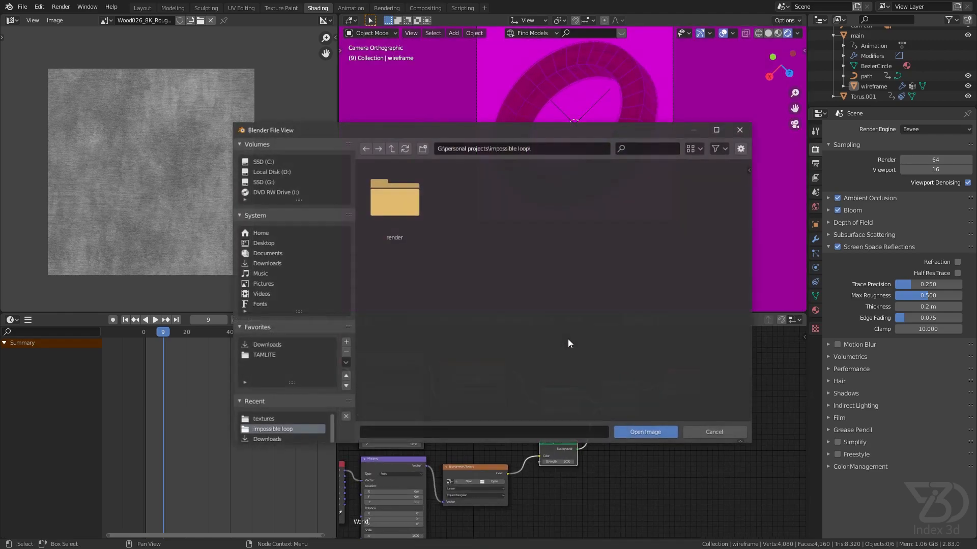
pyautogui.click(391, 149)
pyautogui.click(471, 215)
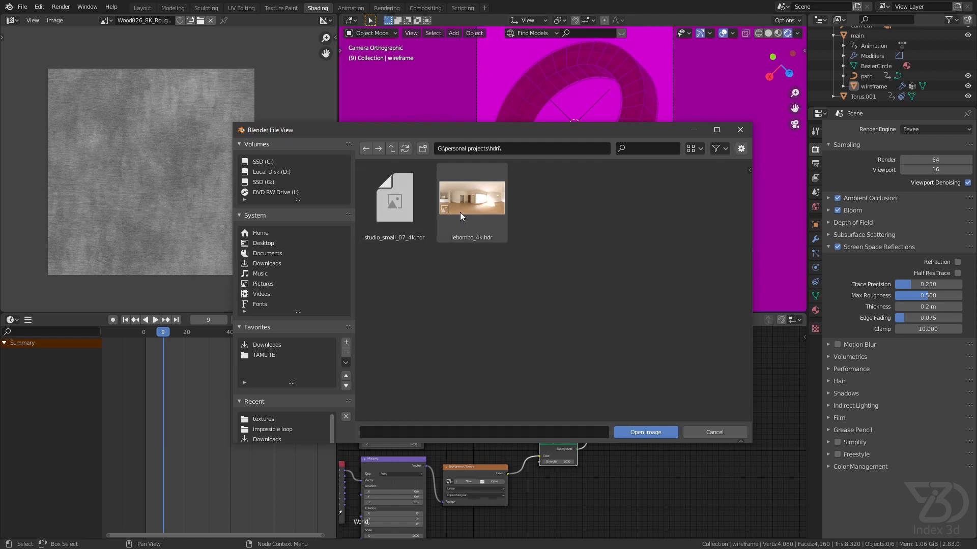
pyautogui.click(386, 209)
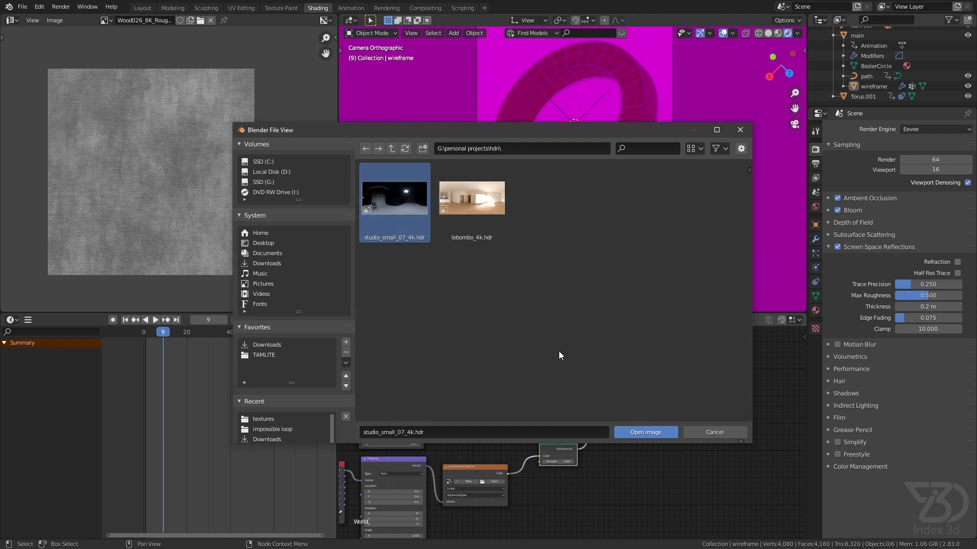
pyautogui.click(645, 432)
# Step: Load lebombo_4k.hdr from the hdri folder into the lower environment texture and save the file
pyautogui.moveTo(499, 436); pyautogui.dragTo(496, 406, button='middle')
pyautogui.scroll(2, 494, 443)
pyautogui.click(491, 454)
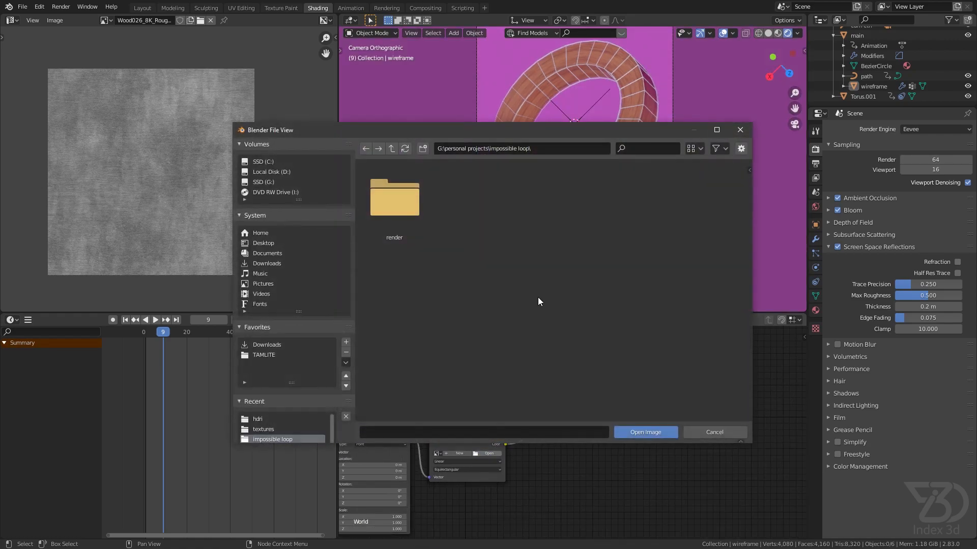
pyautogui.click(391, 149)
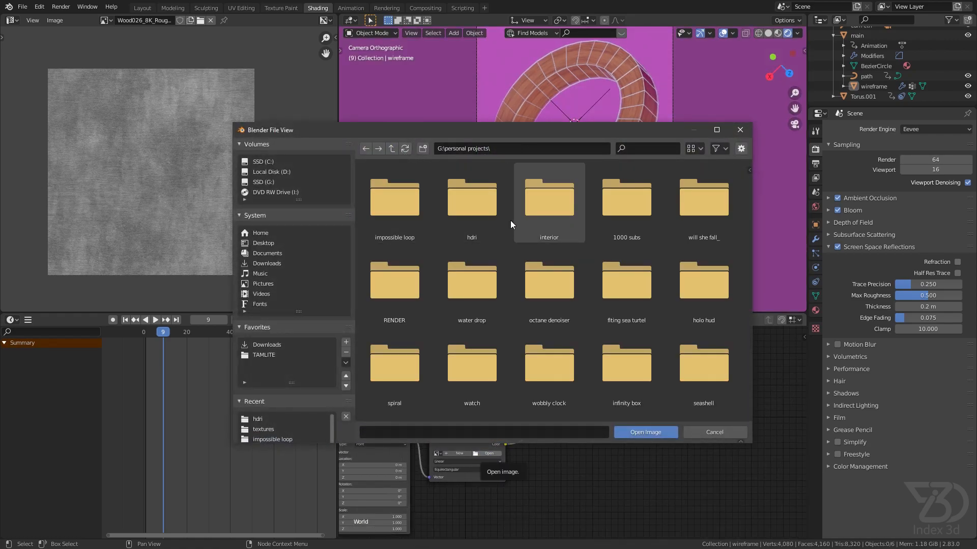
pyautogui.doubleClick(486, 219)
pyautogui.click(491, 228)
pyautogui.click(646, 433)
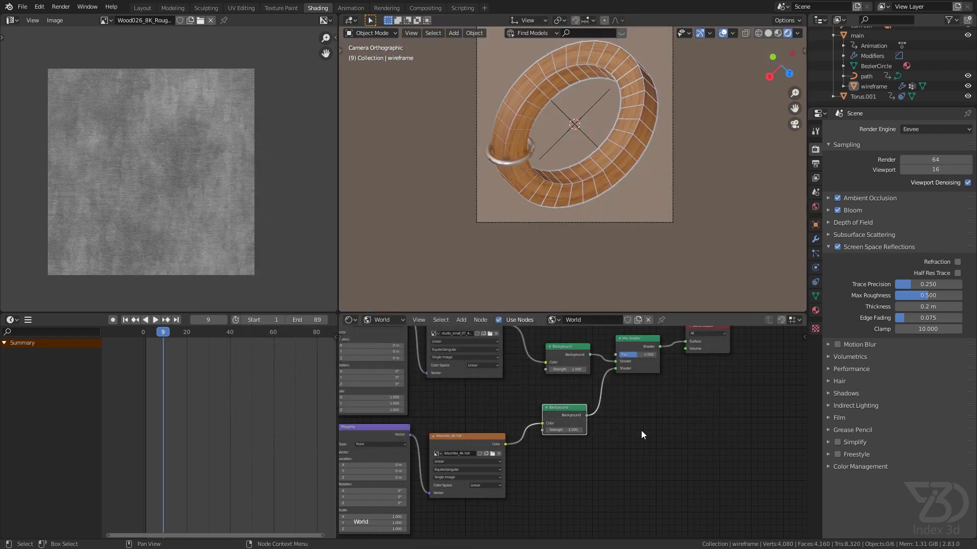
pyautogui.scroll(3, 637, 163)
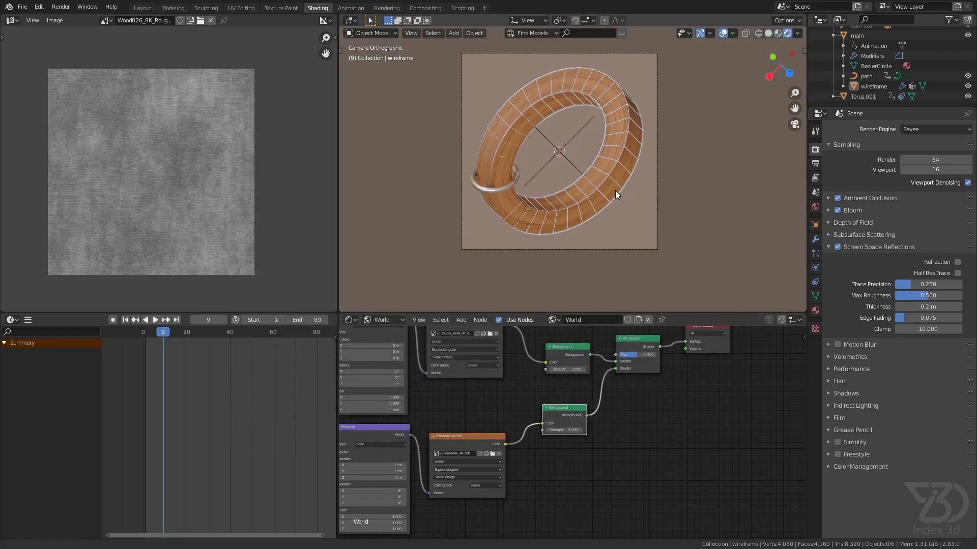
pyautogui.hotkey('ctrl', 's')
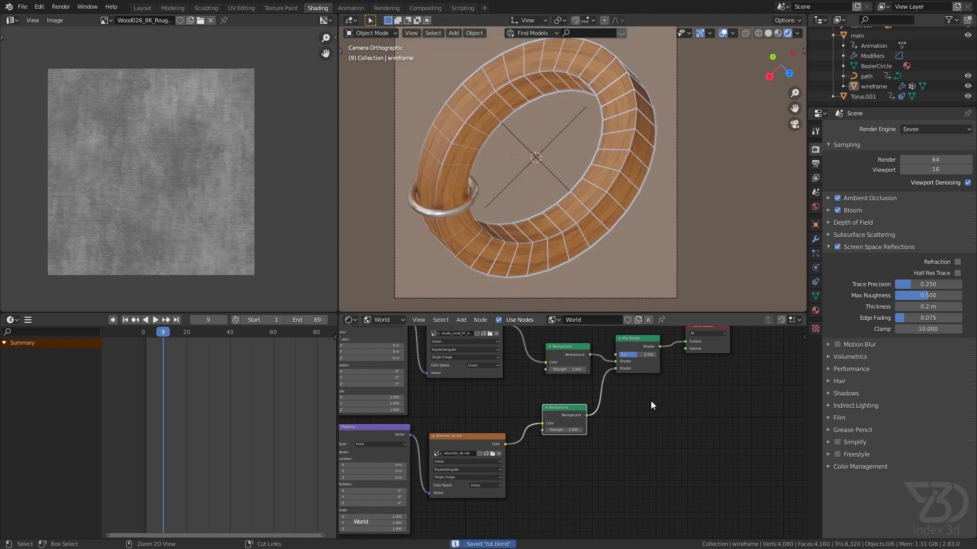
pyautogui.scroll(-2, 646, 393)
pyautogui.scroll(1, 578, 392)
pyautogui.hotkey('shift', 'a')
pyautogui.click(598, 419)
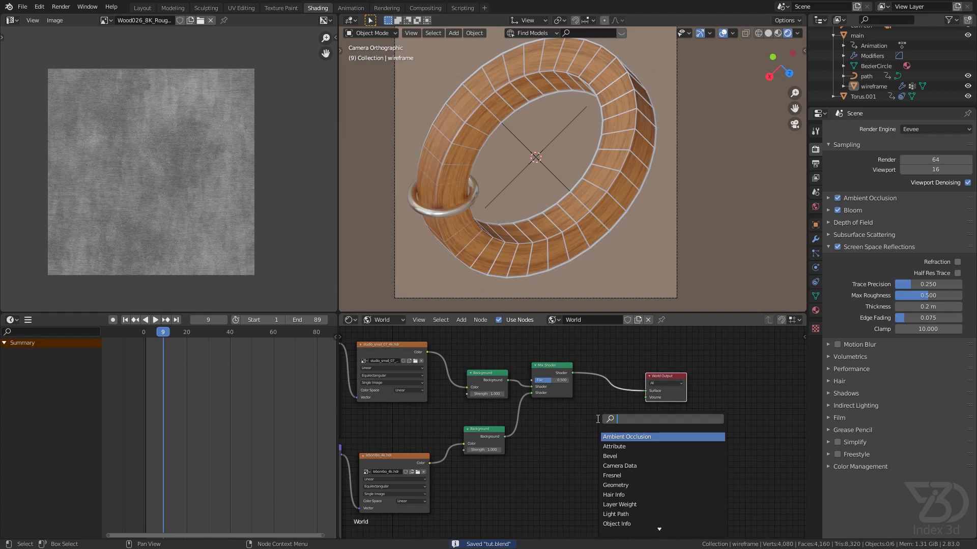
pyautogui.press('Escape')
# Step: Duplicate the lower Background and the Mix Shader, insert the shader copy before the World Output and connect the Background copy to it
pyautogui.click(491, 437)
pyautogui.hotkey('shift', 'd')
pyautogui.click(544, 473)
pyautogui.click(548, 366)
pyautogui.hotkey('shift', 'd')
pyautogui.click(572, 418)
pyautogui.moveTo(543, 469); pyautogui.dragTo(555, 443)
pyautogui.moveTo(572, 374); pyautogui.dragTo(646, 391)
pyautogui.moveTo(584, 419); pyautogui.dragTo(625, 372)
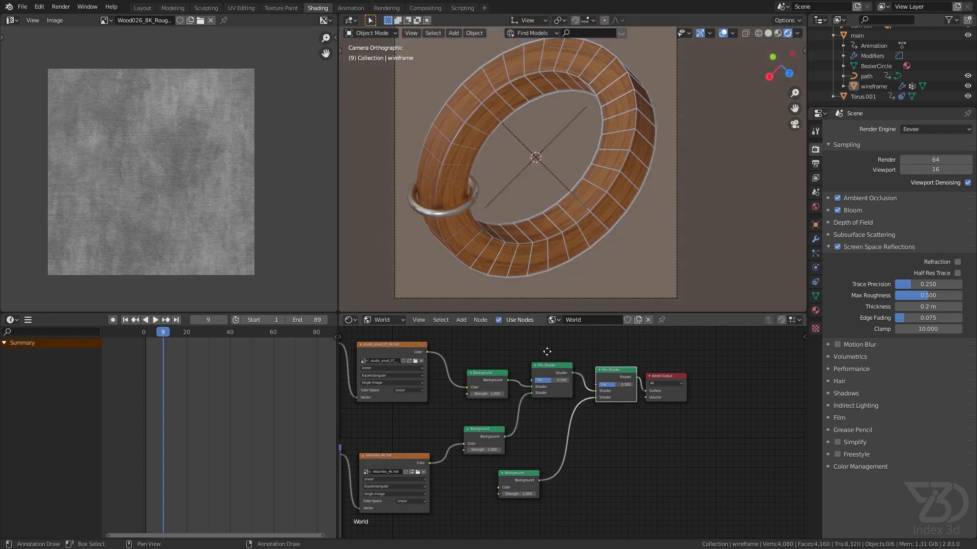
# Step: Add a Light Path node and connect its Is Camera Ray output to the second Mix Shader's factor
pyautogui.moveTo(544, 349); pyautogui.dragTo(566, 375, button='middle')
pyautogui.hotkey('shift', 'a')
pyautogui.click(590, 369)
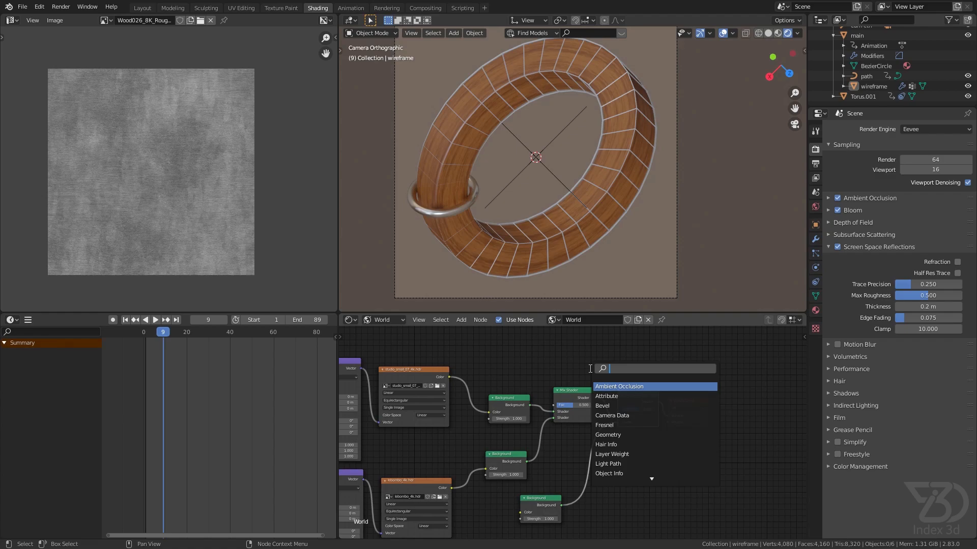
pyautogui.write('cama')
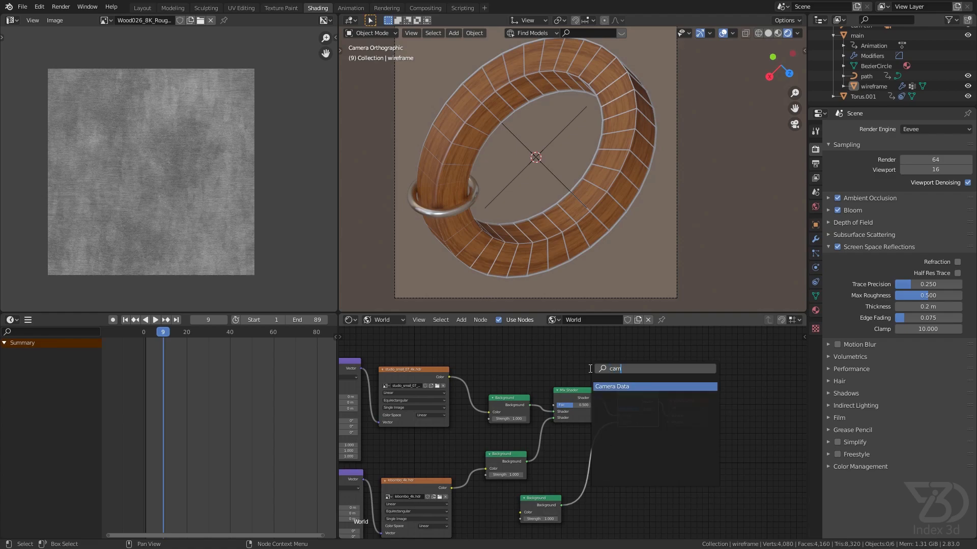
pyautogui.press('BackSpace')
pyautogui.press('BackSpace')
pyautogui.press('BackSpace')
pyautogui.press('BackSpace')
pyautogui.write('li')
pyautogui.press('Return')
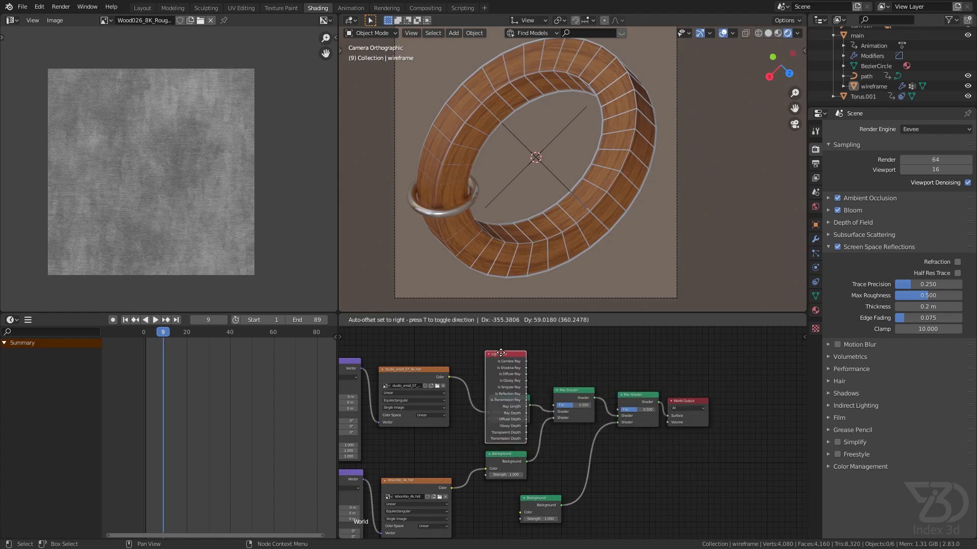
pyautogui.click(725, 362)
pyautogui.moveTo(767, 373); pyautogui.dragTo(618, 410)
# Step: Set the unlinked third Background node's color to black and shift the node further along the tree
pyautogui.scroll(2, 560, 480)
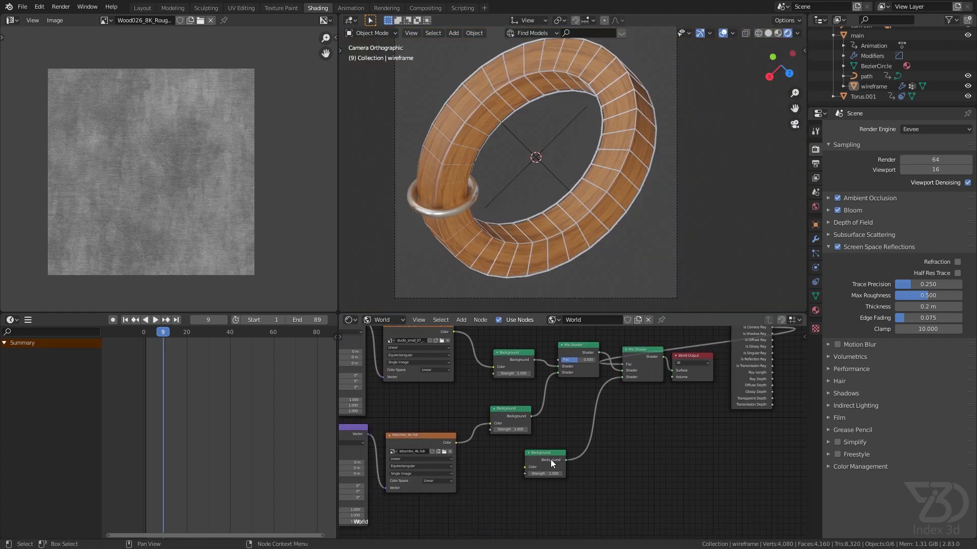
pyautogui.click(553, 470)
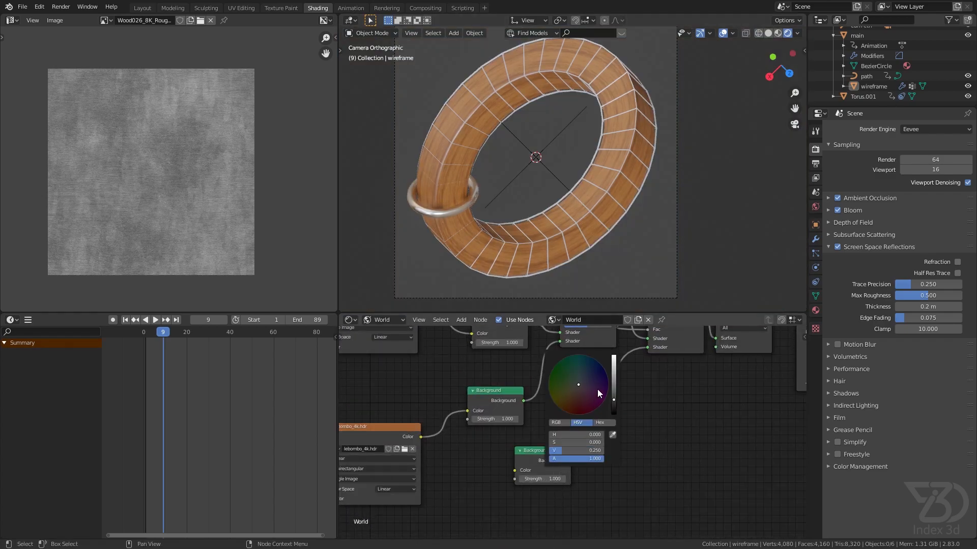
pyautogui.moveTo(615, 399); pyautogui.dragTo(620, 475)
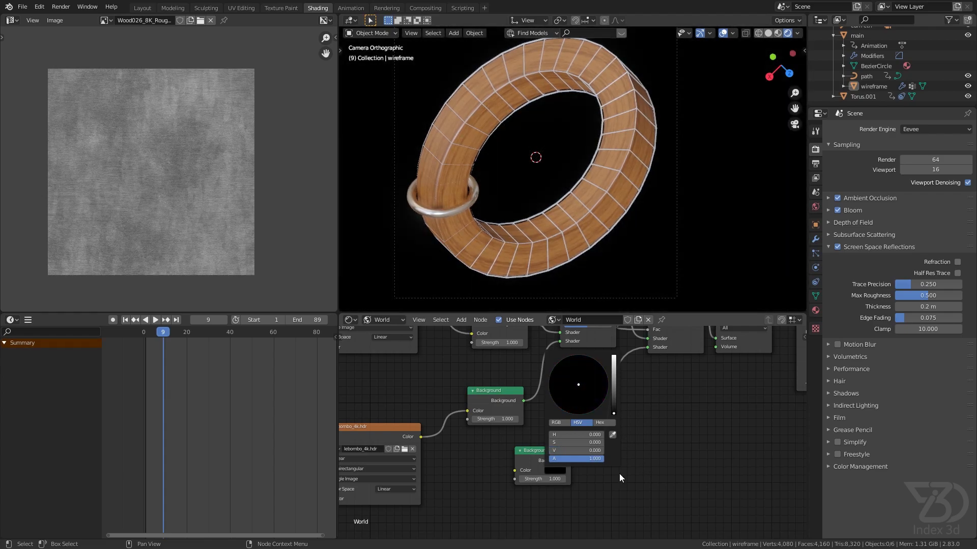
pyautogui.scroll(-2, 555, 454)
pyautogui.moveTo(553, 454); pyautogui.dragTo(625, 445)
# Step: Add a Gradient Texture node and place it in front of the black Background node
pyautogui.moveTo(548, 457); pyautogui.dragTo(545, 432, button='middle')
pyautogui.scroll(-1, 556, 449)
pyautogui.scroll(-1, 556, 449)
pyautogui.hotkey('shift', 'a')
pyautogui.click(545, 435)
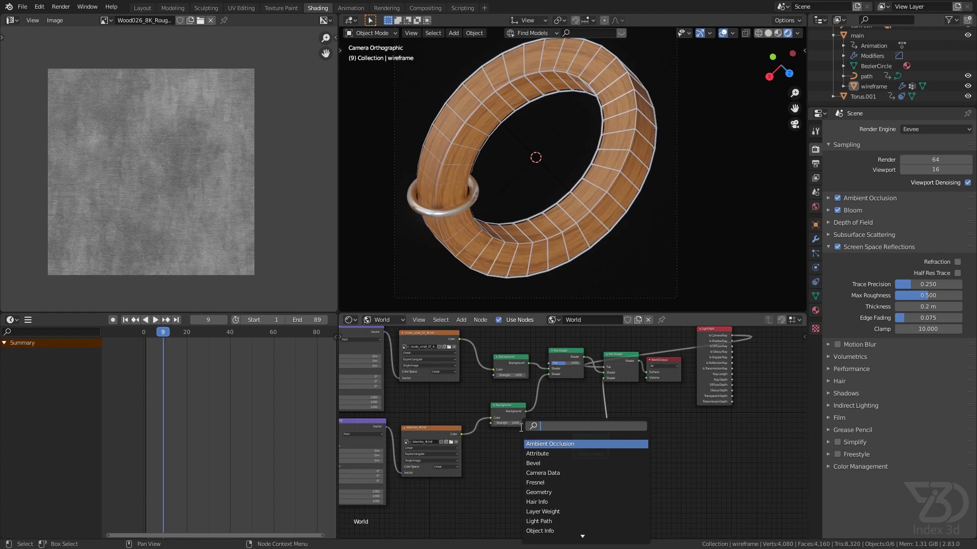
pyautogui.write('gra')
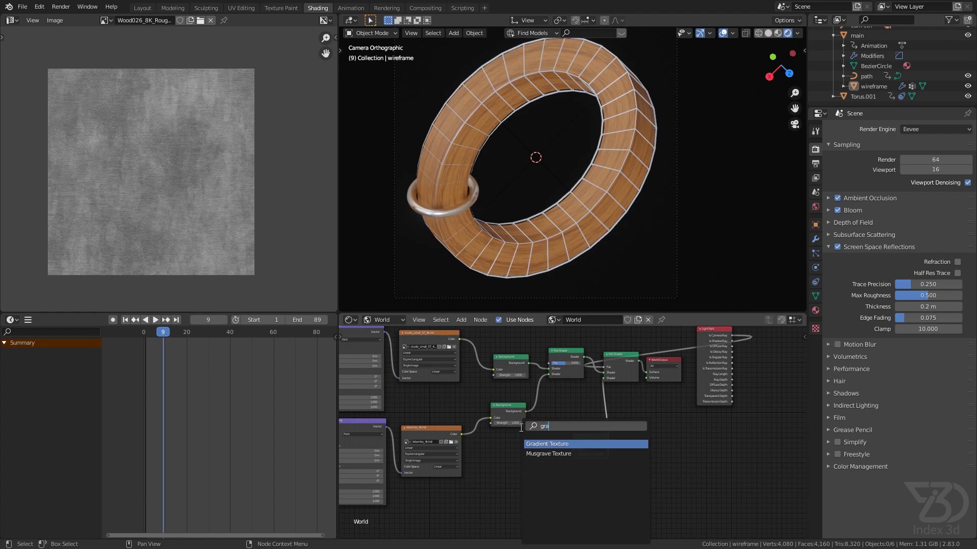
pyautogui.press('Return')
pyautogui.click(555, 466)
pyautogui.scroll(3, 553, 464)
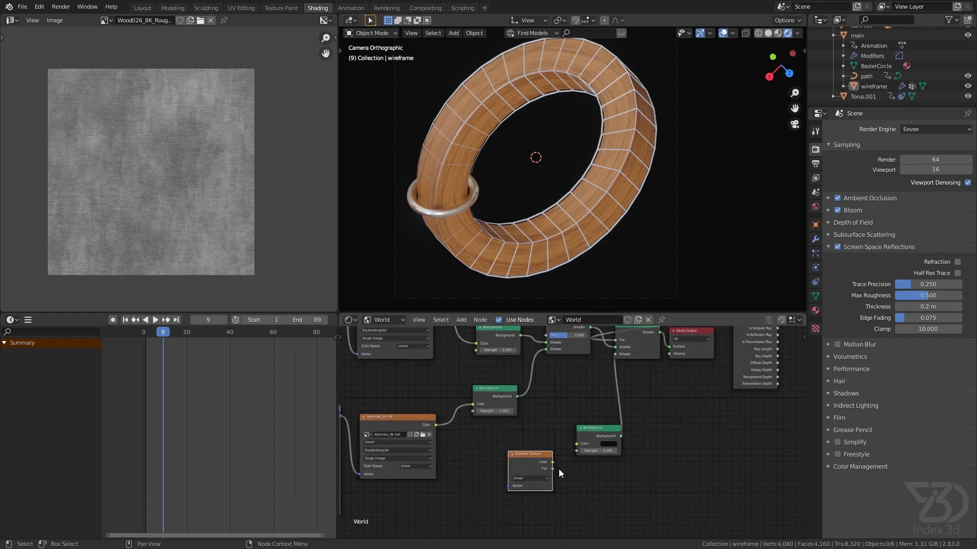
pyautogui.moveTo(521, 449); pyautogui.dragTo(499, 440)
pyautogui.hotkey('shift', 'a')
pyautogui.click(524, 423)
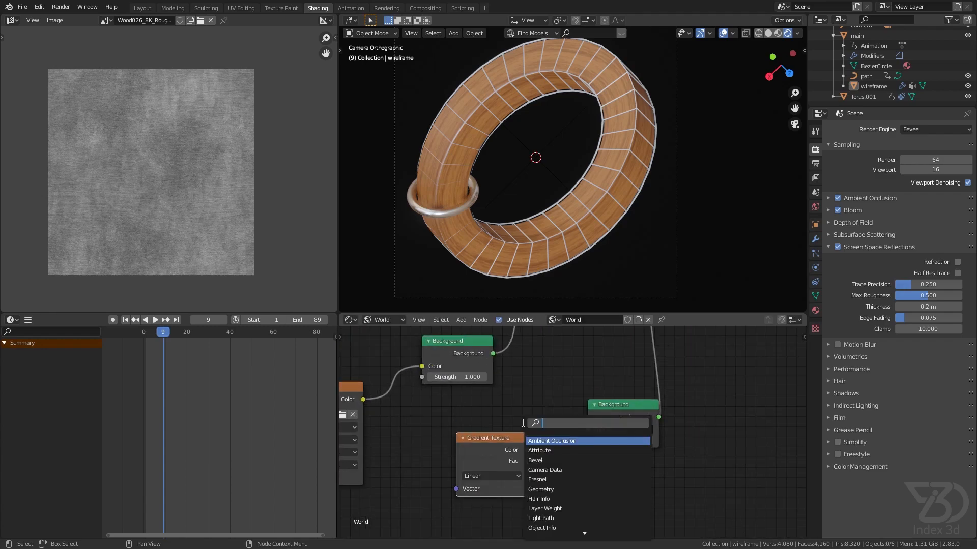
pyautogui.write('colo')
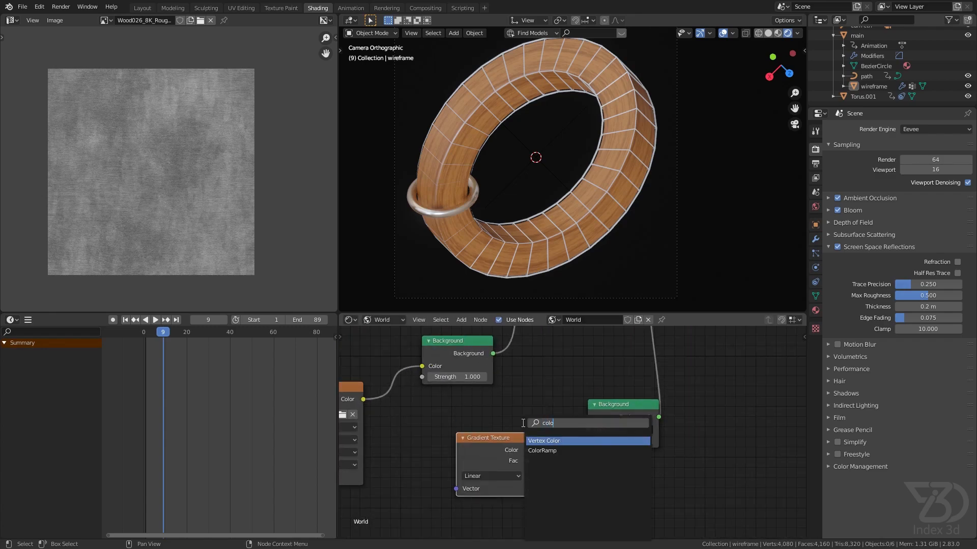
pyautogui.press('Return')
pyautogui.click(524, 424)
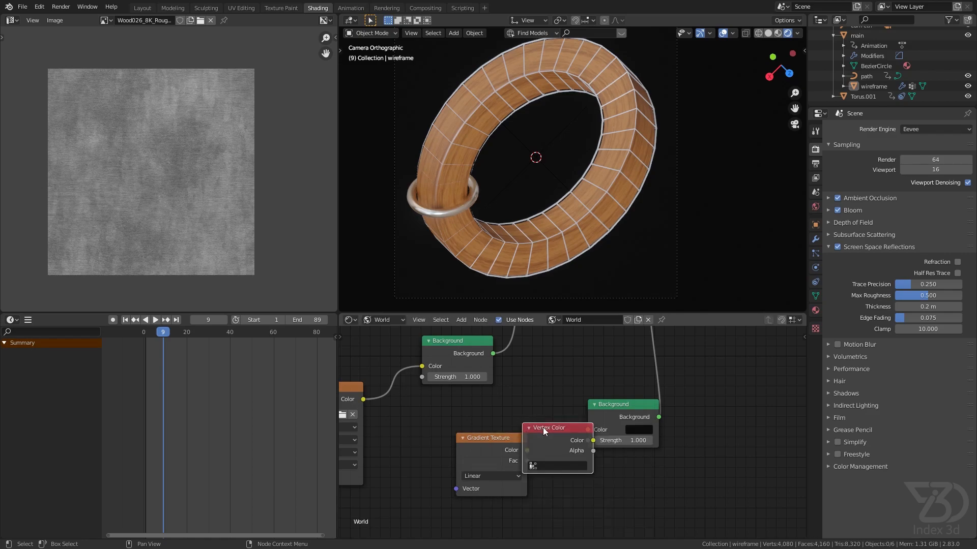
pyautogui.press('x')
# Step: Add a ColorRamp between the Gradient Texture and the black Background, linking the gradient to its Fac and its color to the Background
pyautogui.hotkey('shift', 'a')
pyautogui.click(542, 427)
pyautogui.write('ramp')
pyautogui.press('Return')
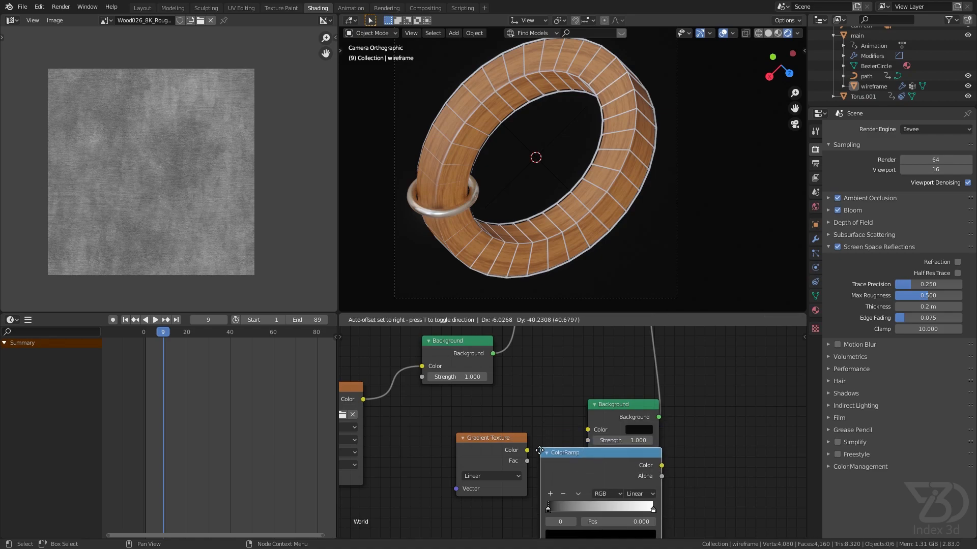
pyautogui.click(480, 432)
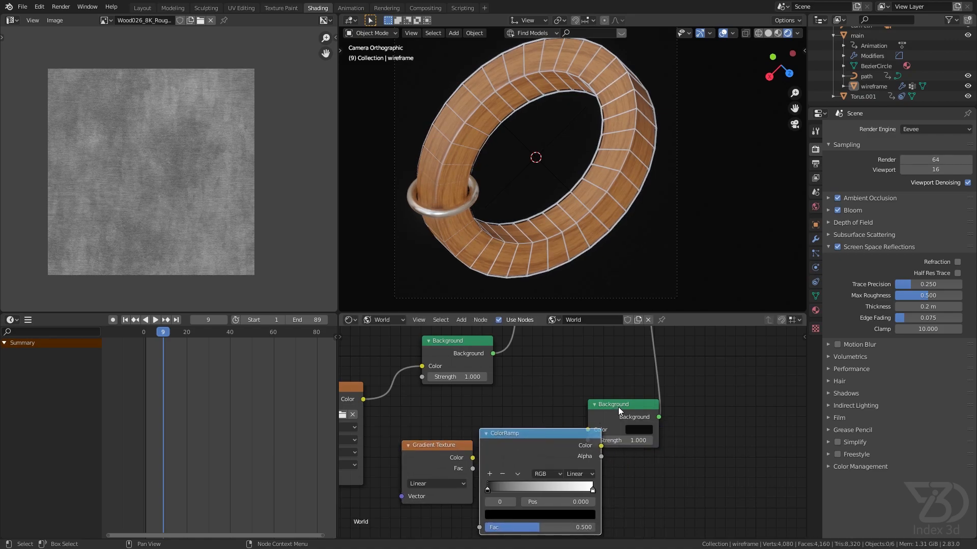
pyautogui.moveTo(618, 408); pyautogui.dragTo(673, 394)
pyautogui.moveTo(602, 446); pyautogui.dragTo(643, 416)
pyautogui.moveTo(523, 438); pyautogui.dragTo(560, 412)
pyautogui.moveTo(473, 458); pyautogui.dragTo(515, 498)
# Step: Set the Gradient Texture's type to Spherical and show more of the background around the camera frame
pyautogui.moveTo(445, 488); pyautogui.dragTo(527, 437, button='middle')
pyautogui.click(463, 473)
pyautogui.click(447, 413)
pyautogui.scroll(-2, 454, 456)
pyautogui.scroll(-7, 467, 222)
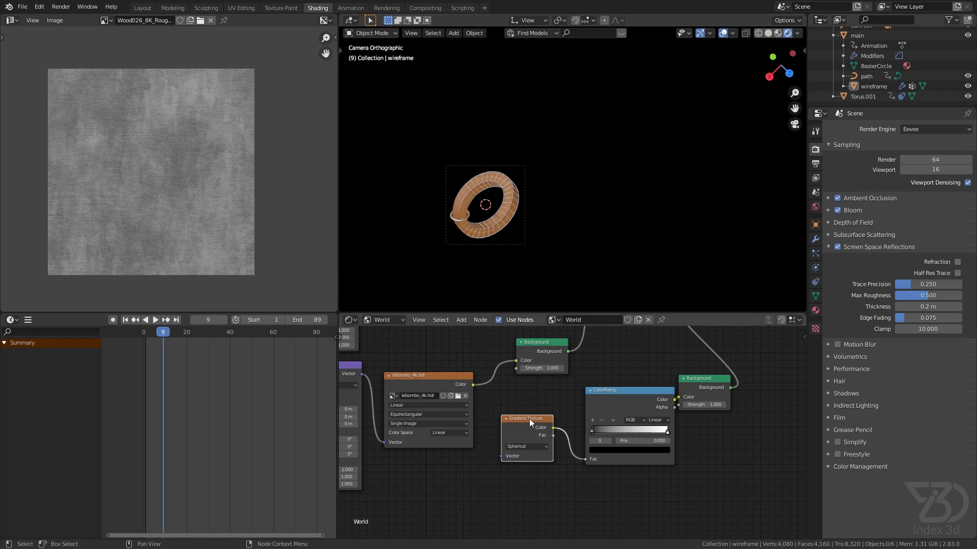
# Step: Add Texture Coordinate and Mapping nodes to the Gradient Texture and move them clear of the other nodes
pyautogui.moveTo(529, 419); pyautogui.dragTo(524, 455)
pyautogui.moveTo(524, 455); pyautogui.dragTo(551, 434, button='middle')
pyautogui.hotkey('ctrl', 't')
pyautogui.scroll(-4, 551, 430)
pyautogui.moveTo(548, 424); pyautogui.dragTo(516, 483)
# Step: Delete the Texture Coordinate and Mapping nodes feeding the two environment textures
pyautogui.moveTo(390, 376); pyautogui.dragTo(473, 440)
pyautogui.press('x')
pyautogui.moveTo(417, 382); pyautogui.dragTo(423, 434, button='middle')
pyautogui.moveTo(386, 361); pyautogui.dragTo(485, 451)
pyautogui.press('x')
# Step: Connect the Texture Coordinate's Window output to the vector input of the gradient's Mapping node
pyautogui.moveTo(499, 502); pyautogui.dragTo(450, 429, button='middle')
pyautogui.moveTo(484, 487); pyautogui.dragTo(453, 422, button='middle')
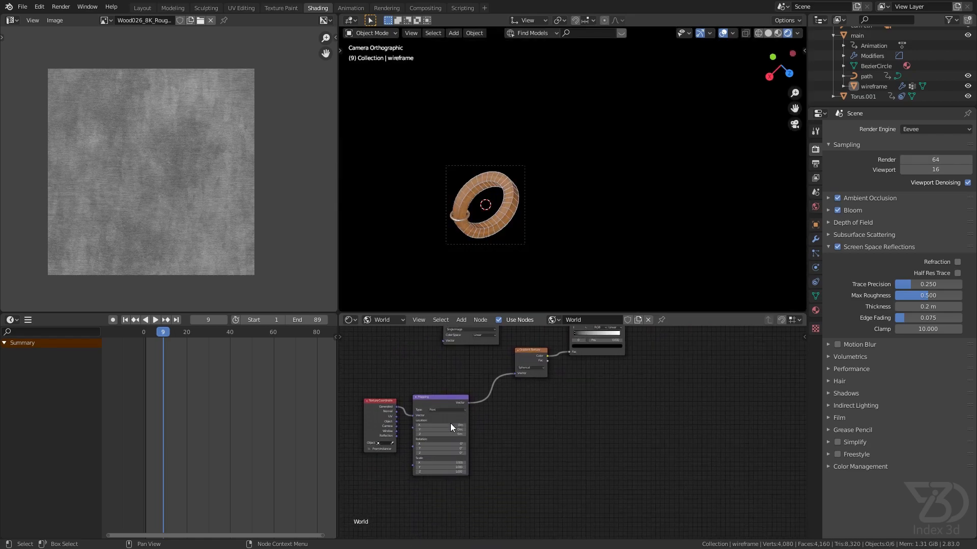
pyautogui.scroll(7, 411, 426)
pyautogui.moveTo(389, 434); pyautogui.dragTo(412, 406)
pyautogui.moveTo(453, 356); pyautogui.dragTo(458, 341)
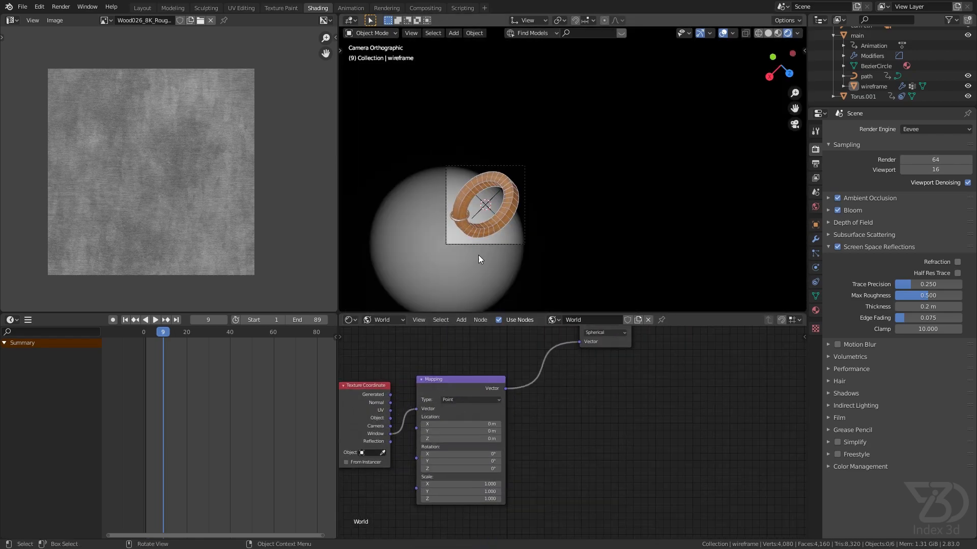
# Step: Try an X location of 0.5 m in the gradient's Mapping node
pyautogui.moveTo(565, 379); pyautogui.dragTo(521, 385, button='middle')
pyautogui.scroll(2, 527, 386)
pyautogui.scroll(3, 484, 450)
pyautogui.moveTo(485, 452); pyautogui.dragTo(514, 400, button='middle')
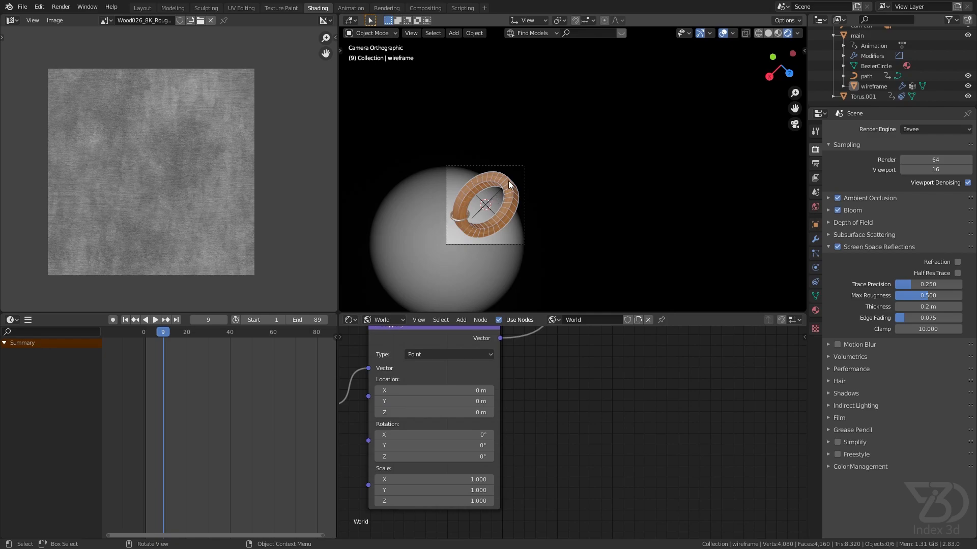
pyautogui.scroll(1, 462, 389)
pyautogui.doubleClick(462, 390)
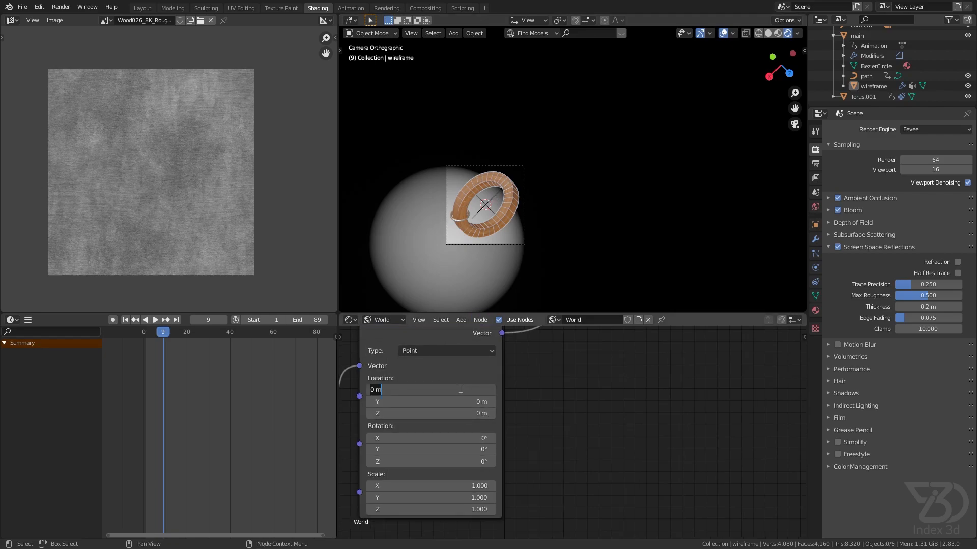
pyautogui.write('.5')
pyautogui.press('Return')
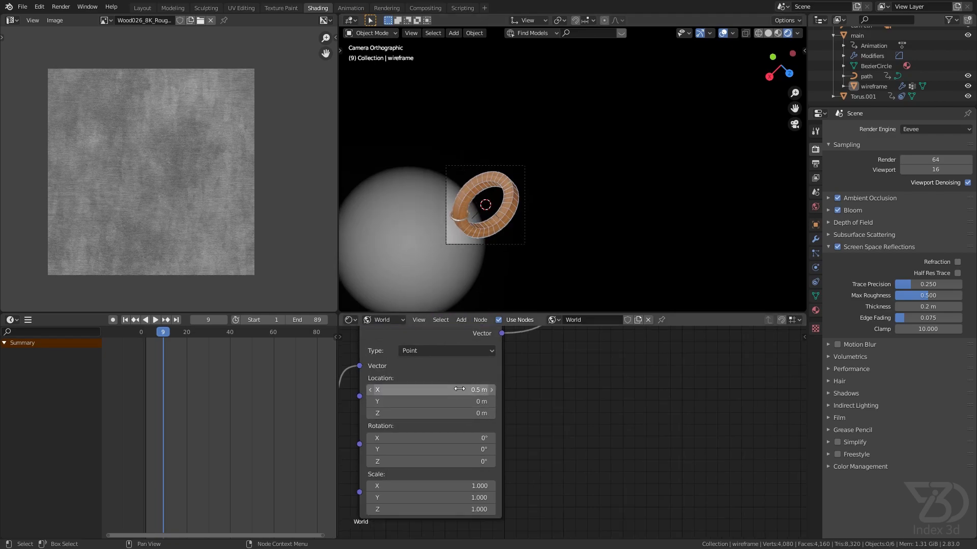
# Step: Set the X and Y location of the gradient's Mapping node to -0.5 m each
pyautogui.click(460, 389)
pyautogui.press('BackSpace')
pyautogui.write('-0.5')
pyautogui.press('Return')
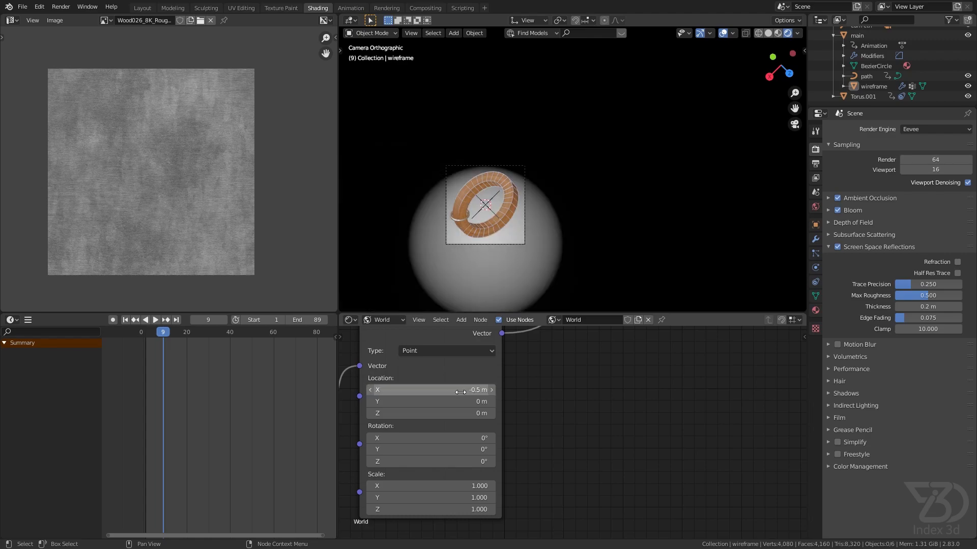
pyautogui.click(480, 401)
pyautogui.press('BackSpace')
pyautogui.write('-')
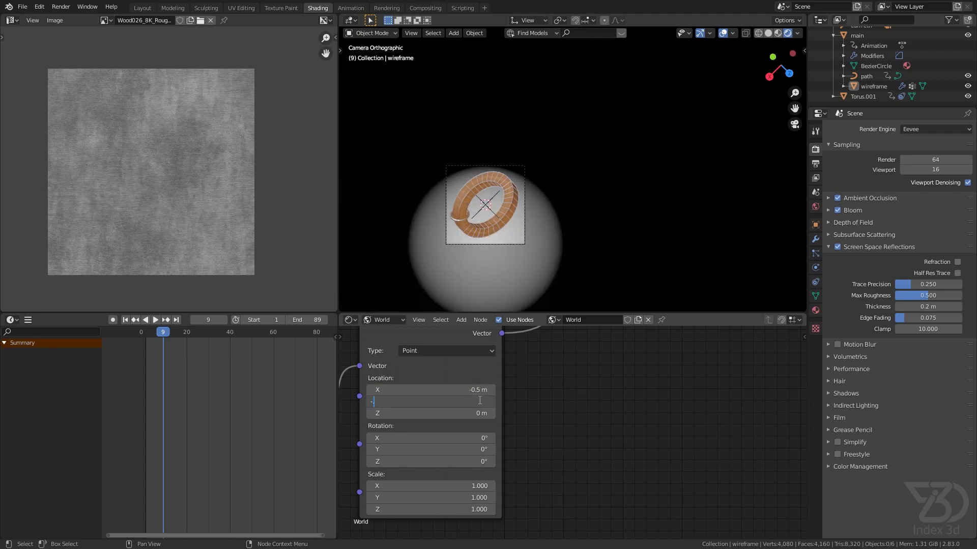
pyautogui.write('0.5')
pyautogui.press('Return')
# Step: Move the ColorRamp's black stop inward to about one third and its white stop to 0.986
pyautogui.moveTo(511, 365); pyautogui.dragTo(444, 496, button='middle')
pyautogui.scroll(5, 445, 496)
pyautogui.moveTo(463, 396); pyautogui.dragTo(464, 460, button='middle')
pyautogui.scroll(3, 448, 455)
pyautogui.moveTo(396, 422); pyautogui.dragTo(479, 425)
pyautogui.moveTo(614, 426)
pyautogui.mouseDown()
pyautogui.moveTo(535, 428)
pyautogui.moveTo(611, 425)
pyautogui.mouseUp()
# Step: Set the ColorRamp's interpolation to B-Spline and move its black stop to about 0.636
pyautogui.click(585, 389)
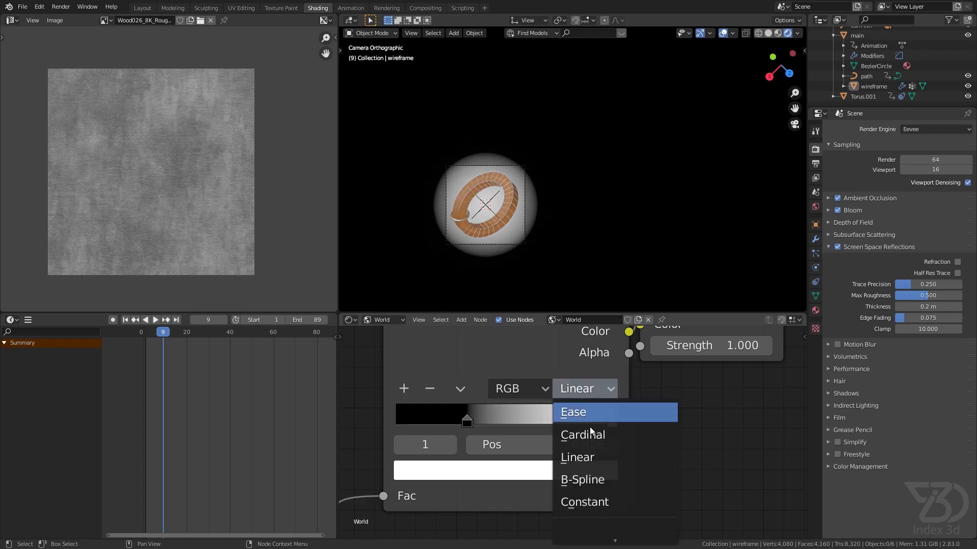
pyautogui.click(597, 476)
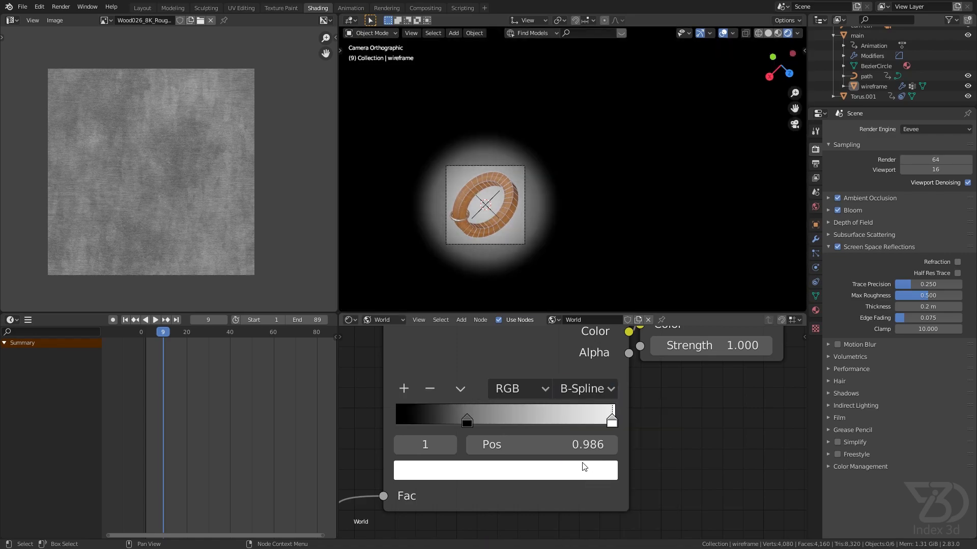
pyautogui.scroll(2, 585, 467)
pyautogui.moveTo(453, 420); pyautogui.dragTo(536, 425)
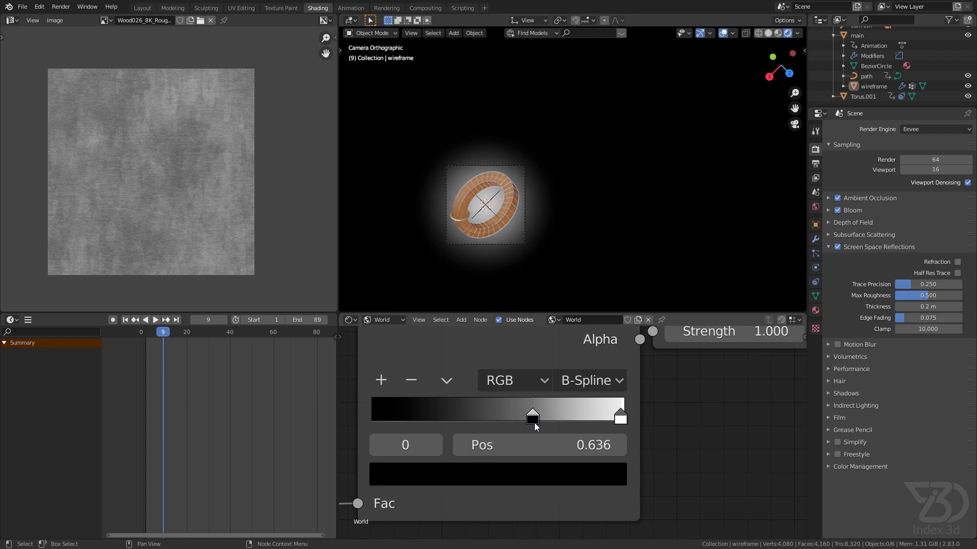
# Step: Recolor the ColorRamp's white stop to the dark grey sampled from the node editor background
pyautogui.click(621, 417)
pyautogui.press('e')
pyautogui.click(697, 455)
pyautogui.scroll(4, 472, 208)
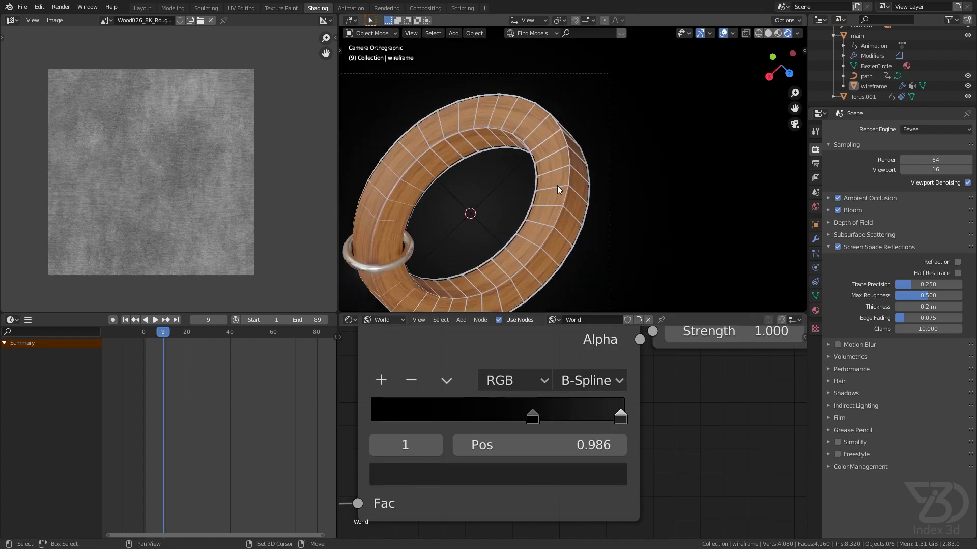
pyautogui.scroll(2, 556, 184)
# Step: Move the ColorRamp's black stop to position 0.405 and save the file
pyautogui.moveTo(533, 418); pyautogui.dragTo(469, 417)
pyautogui.scroll(-3, 518, 233)
pyautogui.hotkey('ctrl', 's')
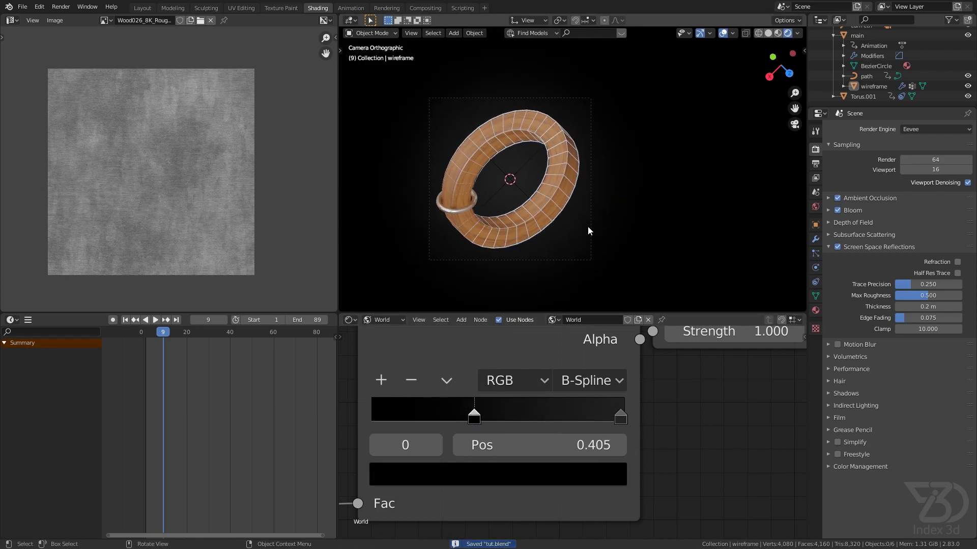
# Step: Switch the shader editor from World to Object shading
pyautogui.scroll(4, 475, 193)
pyautogui.scroll(-1, 538, 177)
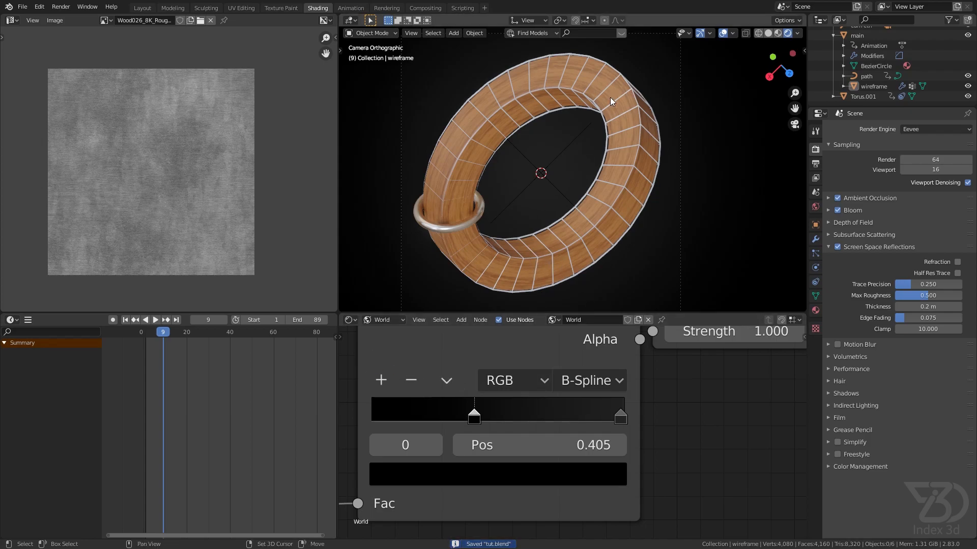
pyautogui.keyDown('shift'); pyautogui.moveTo(666, 92); pyautogui.dragTo(666, 176, button='middle'); pyautogui.keyUp('shift')
pyautogui.scroll(7, 613, 206)
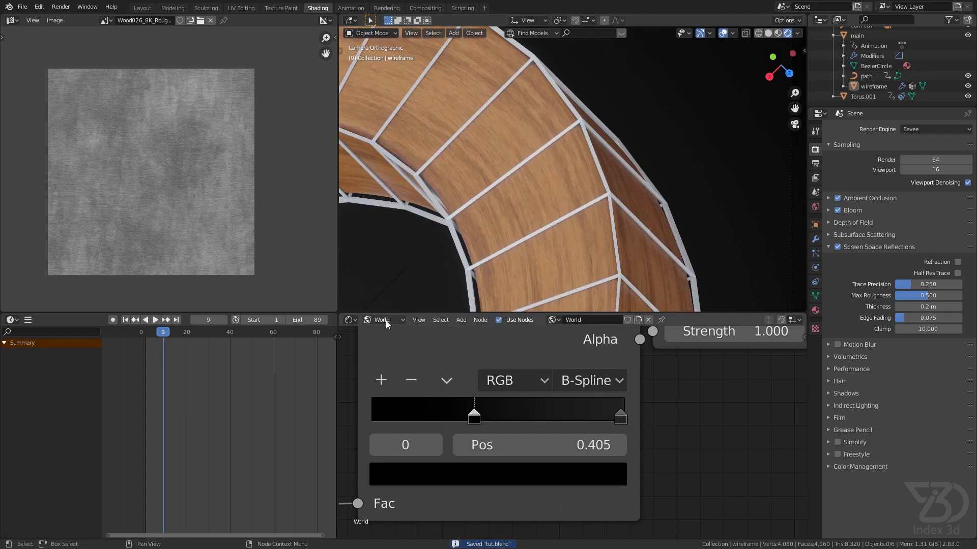
pyautogui.click(385, 320)
pyautogui.click(380, 333)
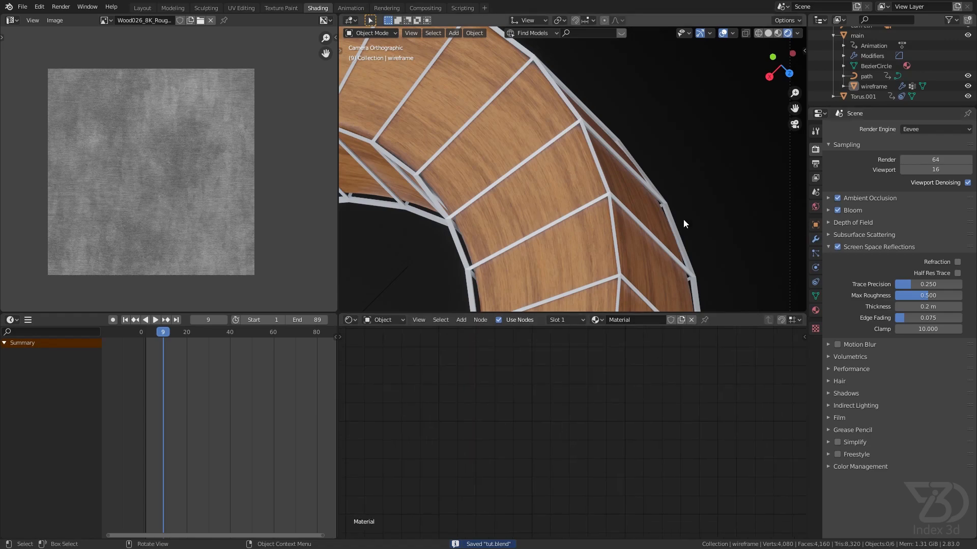
# Step: Set the Bevel modifier's material index to 1 on the wooden ring
pyautogui.click(639, 194)
pyautogui.click(816, 239)
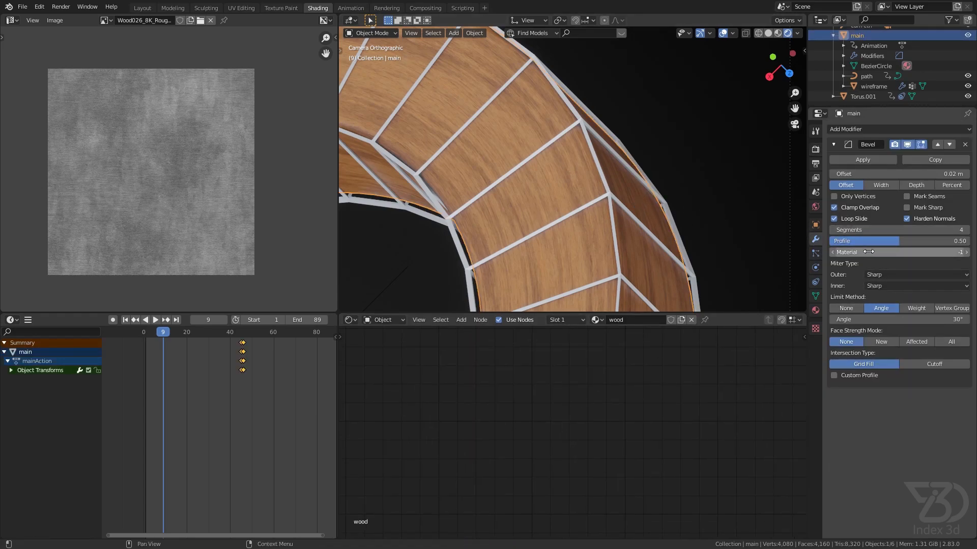
pyautogui.click(966, 253)
pyautogui.click(966, 253)
# Step: Add a second material slot to the wooden ring and assign the existing ring material to it
pyautogui.click(815, 310)
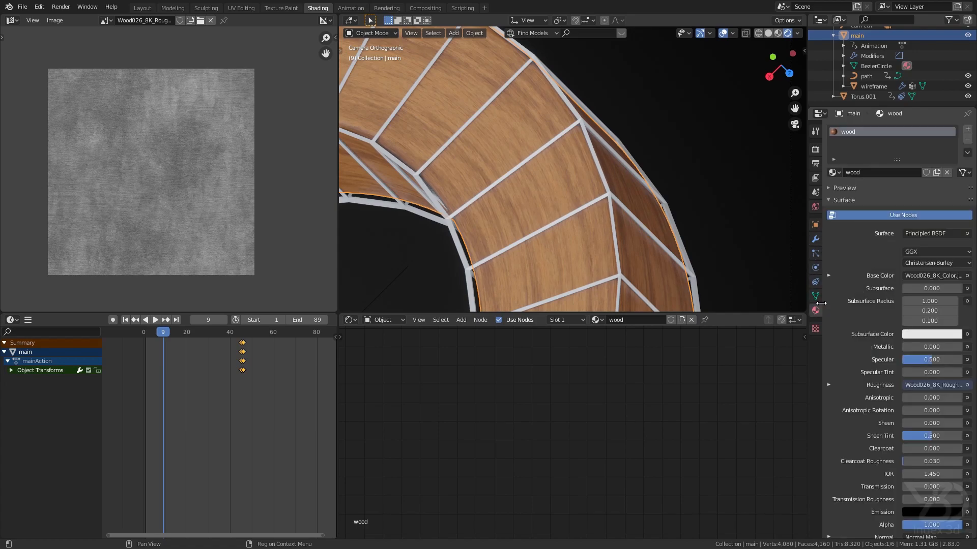
pyautogui.click(969, 132)
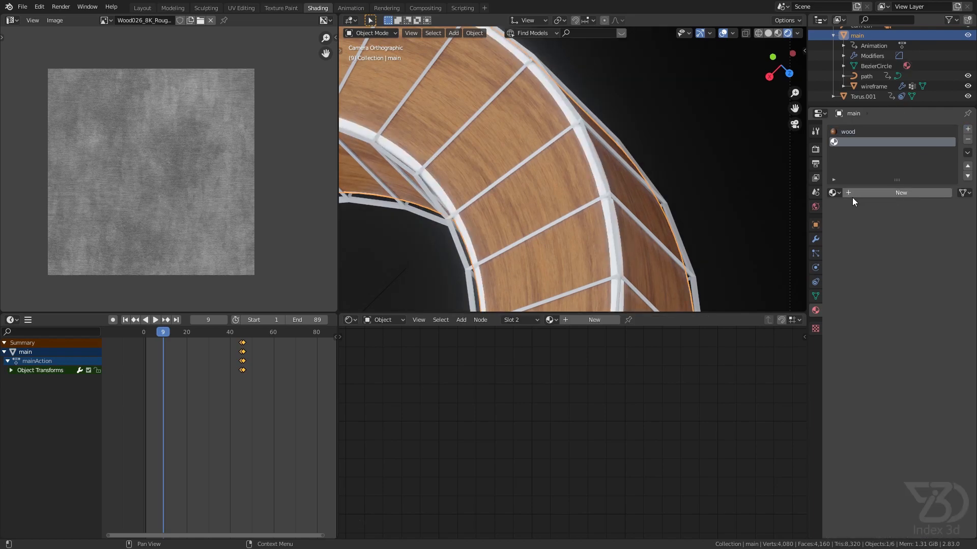
pyautogui.click(834, 193)
pyautogui.click(842, 219)
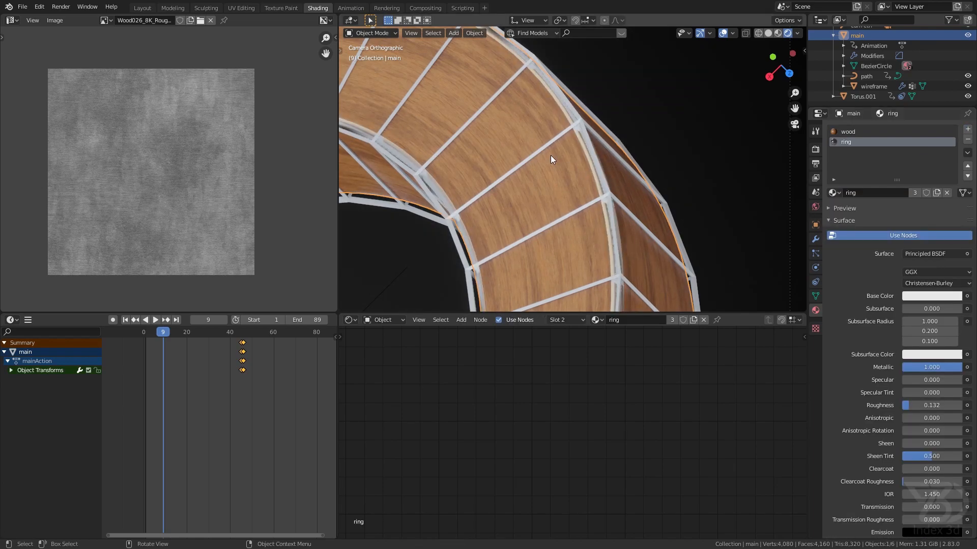
# Step: Examine the metallic bevelled edges along the wooden ring and around the torus
pyautogui.scroll(-4, 551, 155)
pyautogui.keyDown('shift'); pyautogui.moveTo(551, 155); pyautogui.dragTo(669, 242, button='middle'); pyautogui.keyUp('shift')
pyautogui.keyDown('shift'); pyautogui.moveTo(533, 187); pyautogui.dragTo(602, 124, button='middle'); pyautogui.keyUp('shift')
pyautogui.keyDown('shift'); pyautogui.moveTo(459, 193); pyautogui.dragTo(519, 97, button='middle'); pyautogui.keyUp('shift')
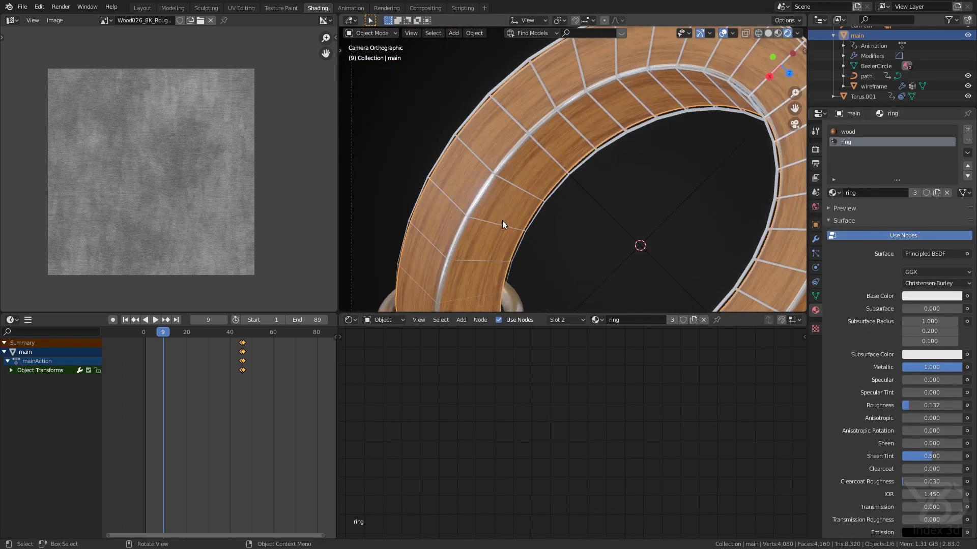
pyautogui.keyDown('shift'); pyautogui.moveTo(502, 221); pyautogui.dragTo(496, 135, button='middle'); pyautogui.keyUp('shift')
pyautogui.scroll(4, 444, 212)
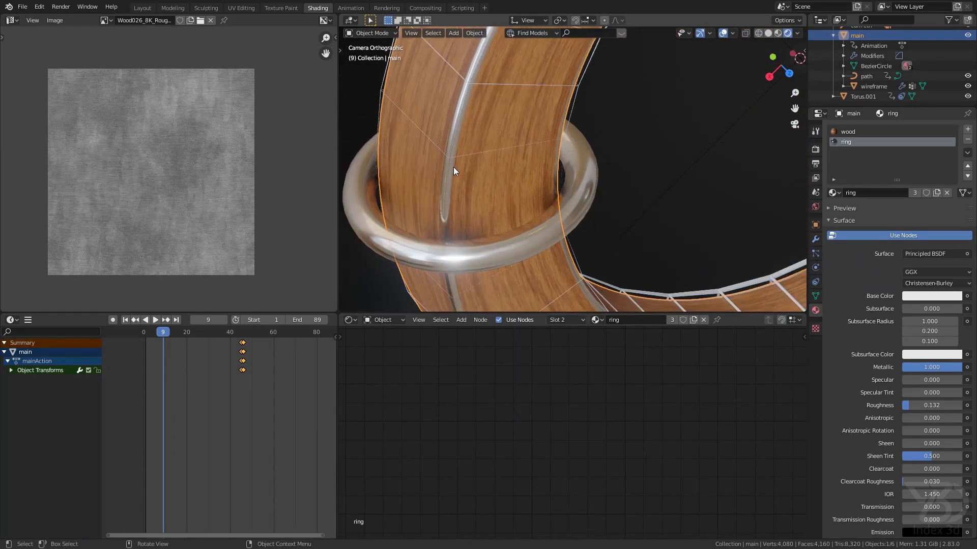
pyautogui.scroll(-5, 455, 168)
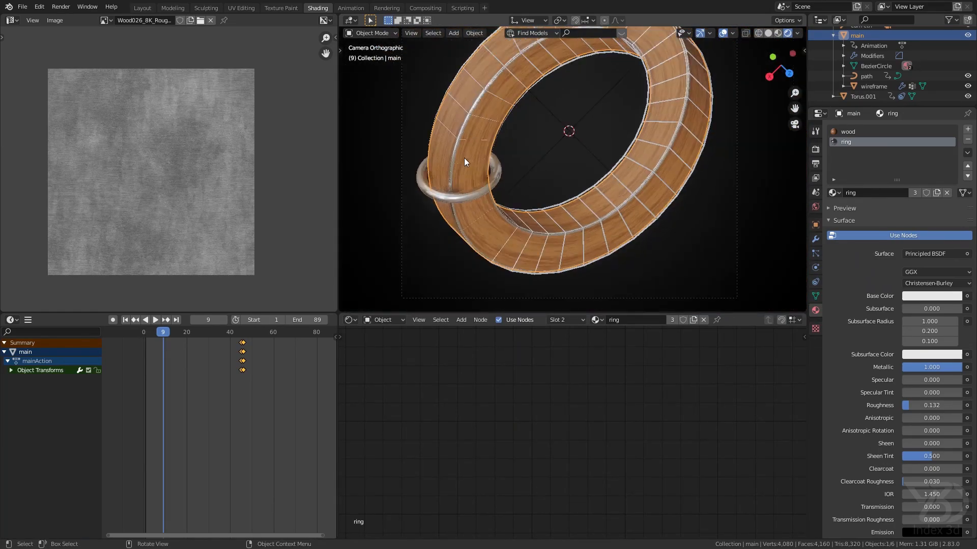
pyautogui.keyDown('shift'); pyautogui.moveTo(635, 172); pyautogui.dragTo(600, 160, button='middle'); pyautogui.keyUp('shift')
# Step: Preview the animation, stop playback at frame 44, and save the file
pyautogui.press('space')
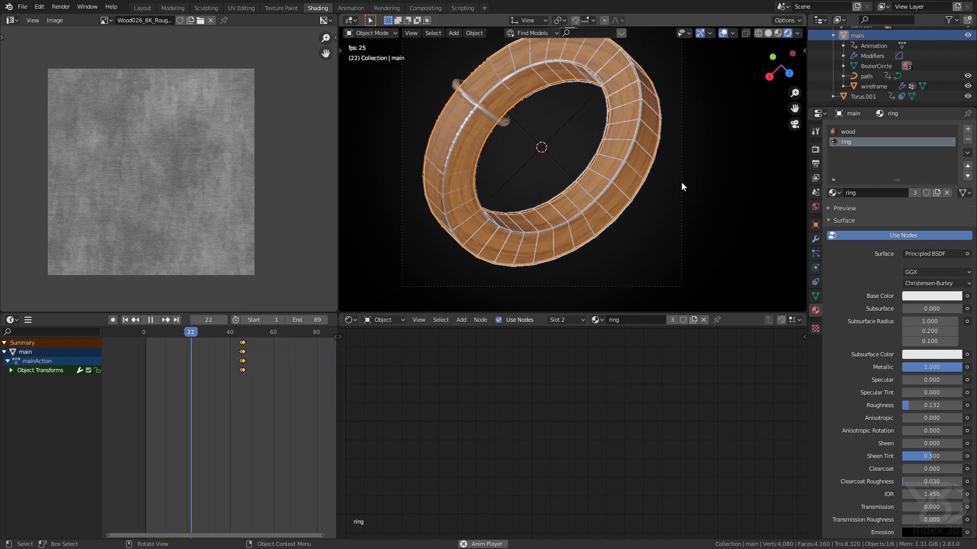
pyautogui.press('space')
pyautogui.keyDown('shift'); pyautogui.moveTo(598, 166); pyautogui.dragTo(581, 176, button='middle'); pyautogui.keyUp('shift')
pyautogui.hotkey('ctrl', 's')
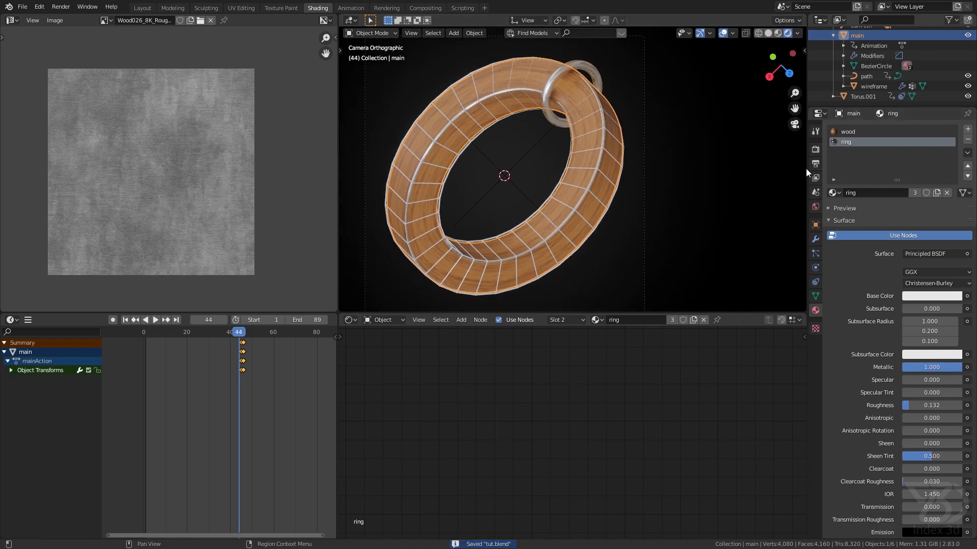
# Step: Set the render output file format to FFmpeg video
pyautogui.click(815, 149)
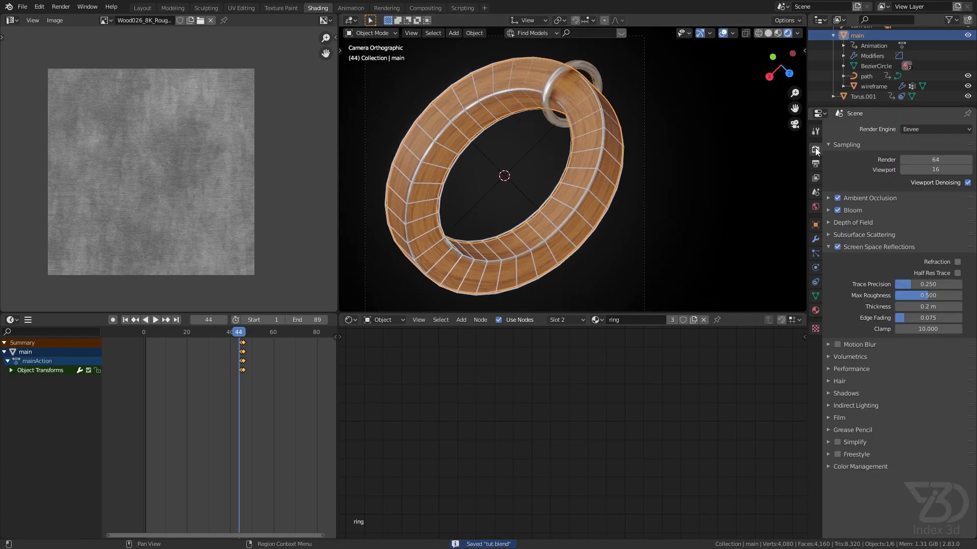
pyautogui.click(816, 164)
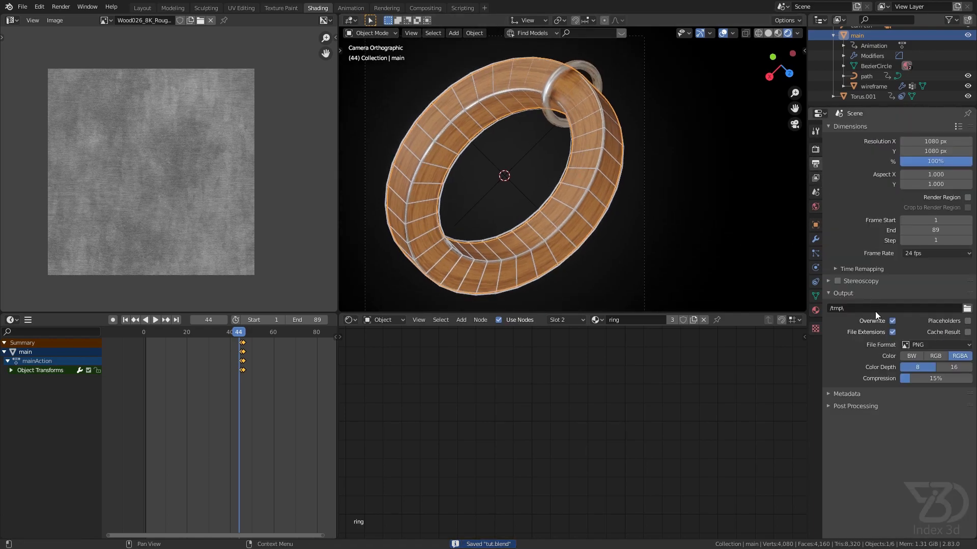
pyautogui.click(944, 340)
pyautogui.click(928, 407)
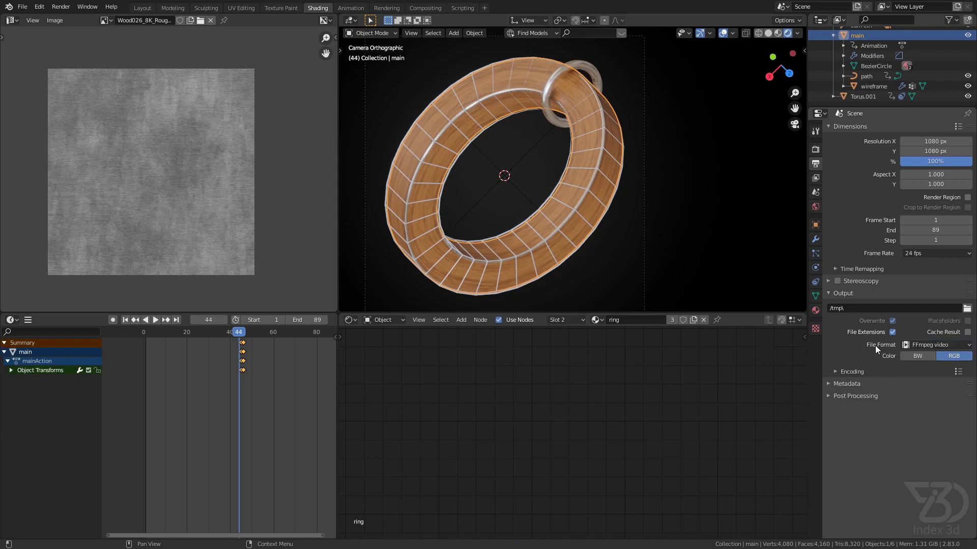
# Step: Set the video encoding container to Quicktime
pyautogui.click(835, 372)
pyautogui.click(921, 386)
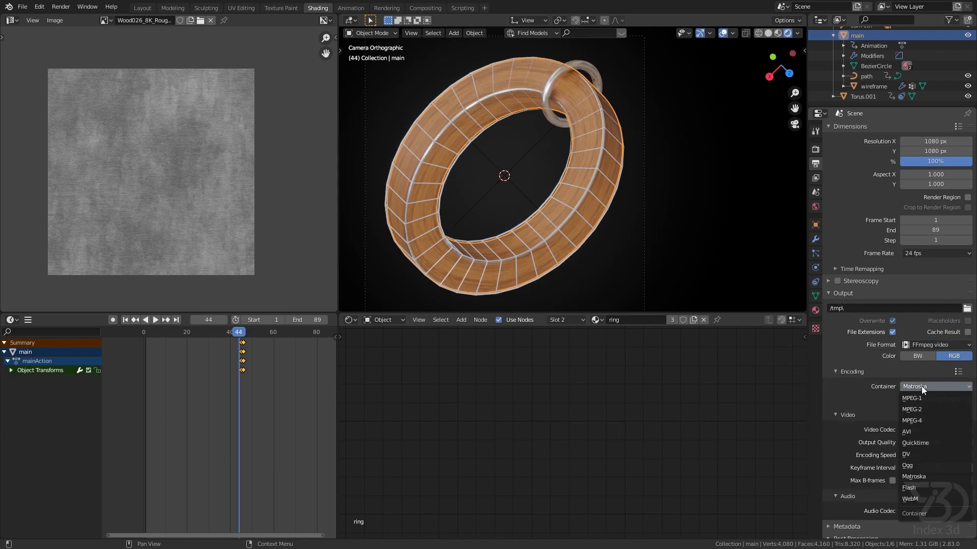
pyautogui.click(921, 441)
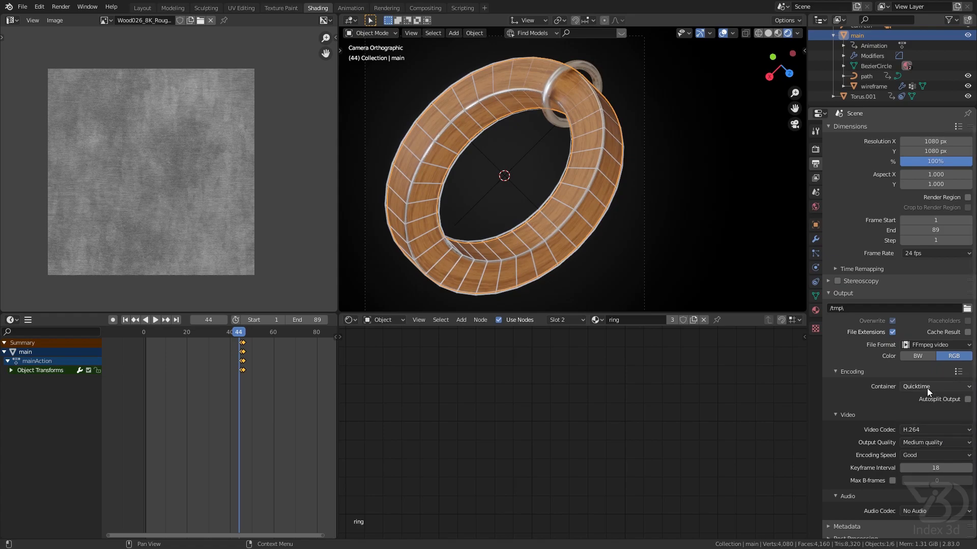
pyautogui.click(929, 386)
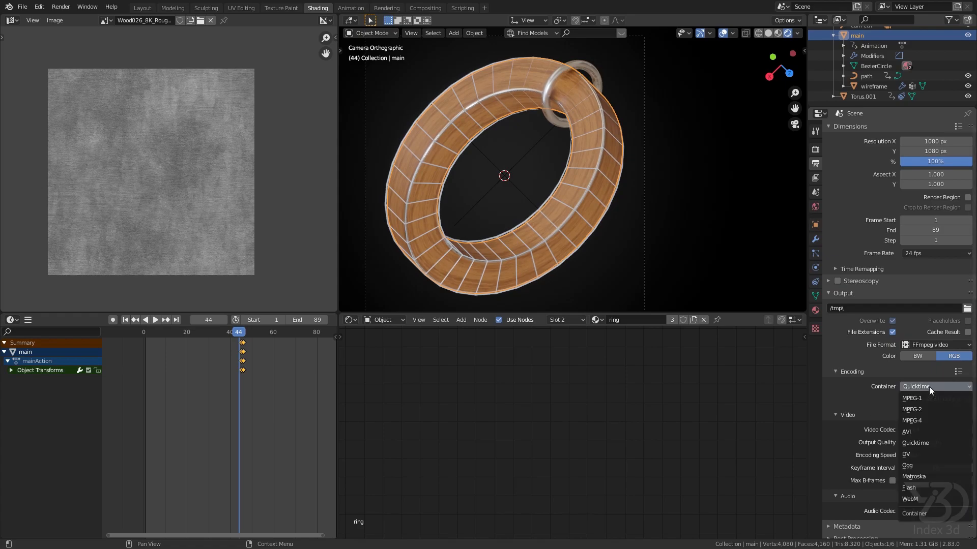
pyautogui.click(917, 446)
# Step: Choose Medium quality as the video output quality and collapse the encoding settings
pyautogui.click(922, 428)
pyautogui.click(919, 442)
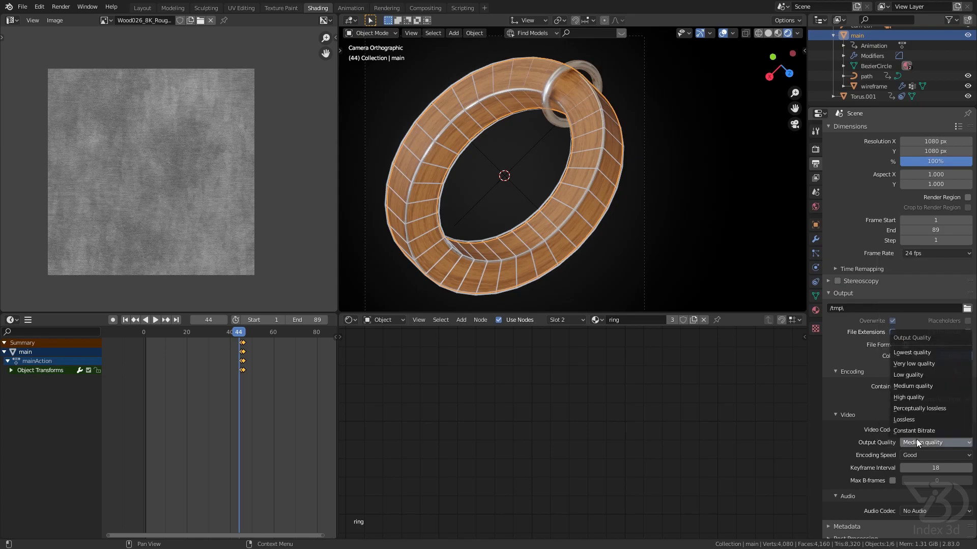
pyautogui.click(907, 387)
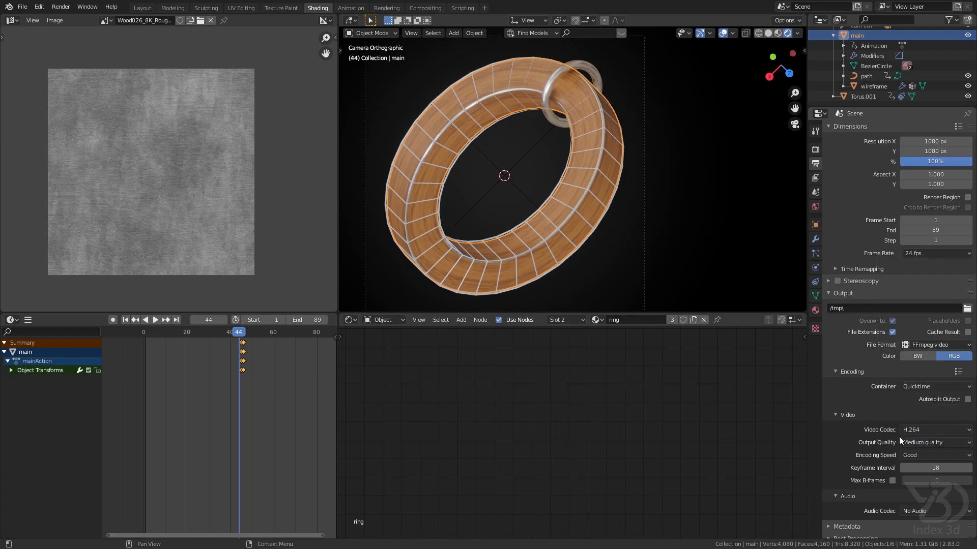
pyautogui.click(849, 415)
pyautogui.click(835, 371)
# Step: Start rendering the animation, close the render window at frame 17, and save the file
pyautogui.click(87, 7)
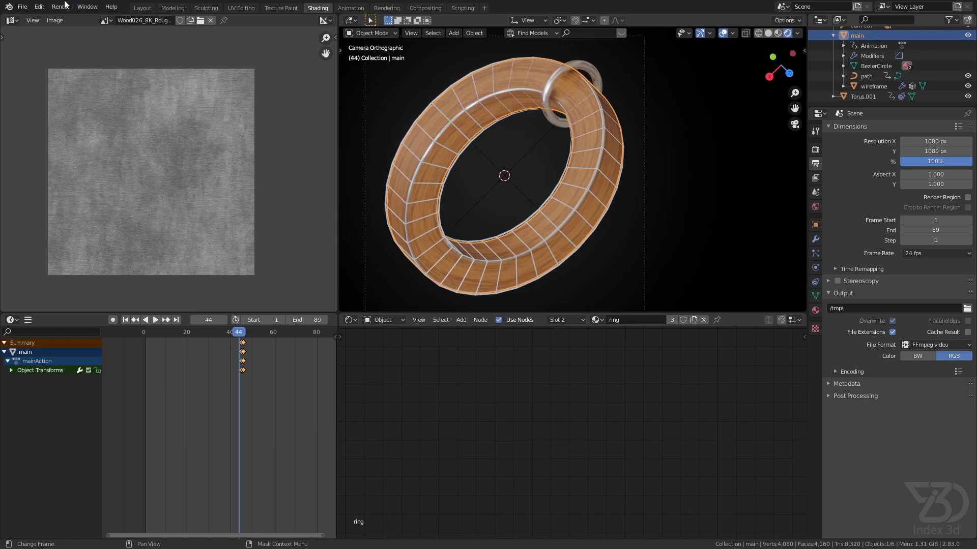
pyautogui.click(61, 6)
pyautogui.click(87, 29)
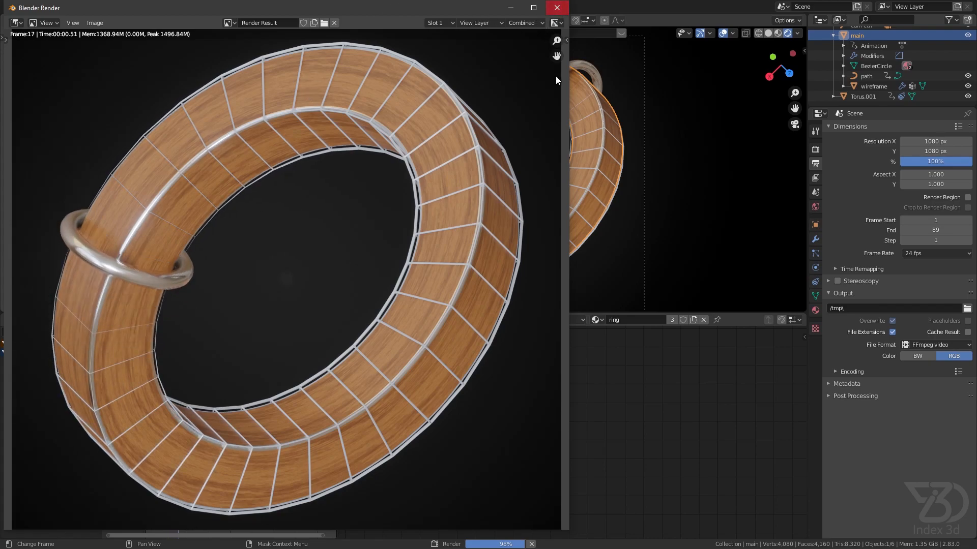
pyautogui.click(557, 8)
pyautogui.hotkey('ctrl', 's')
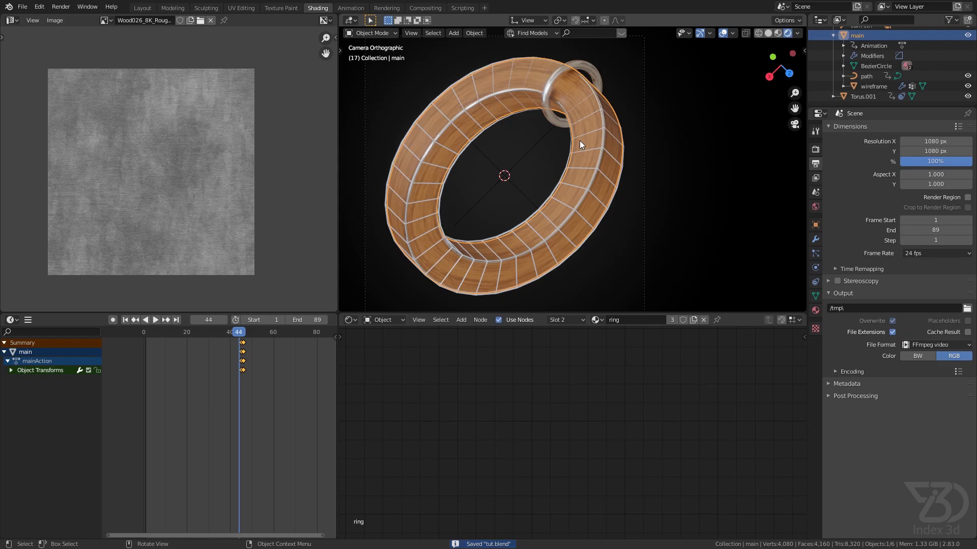